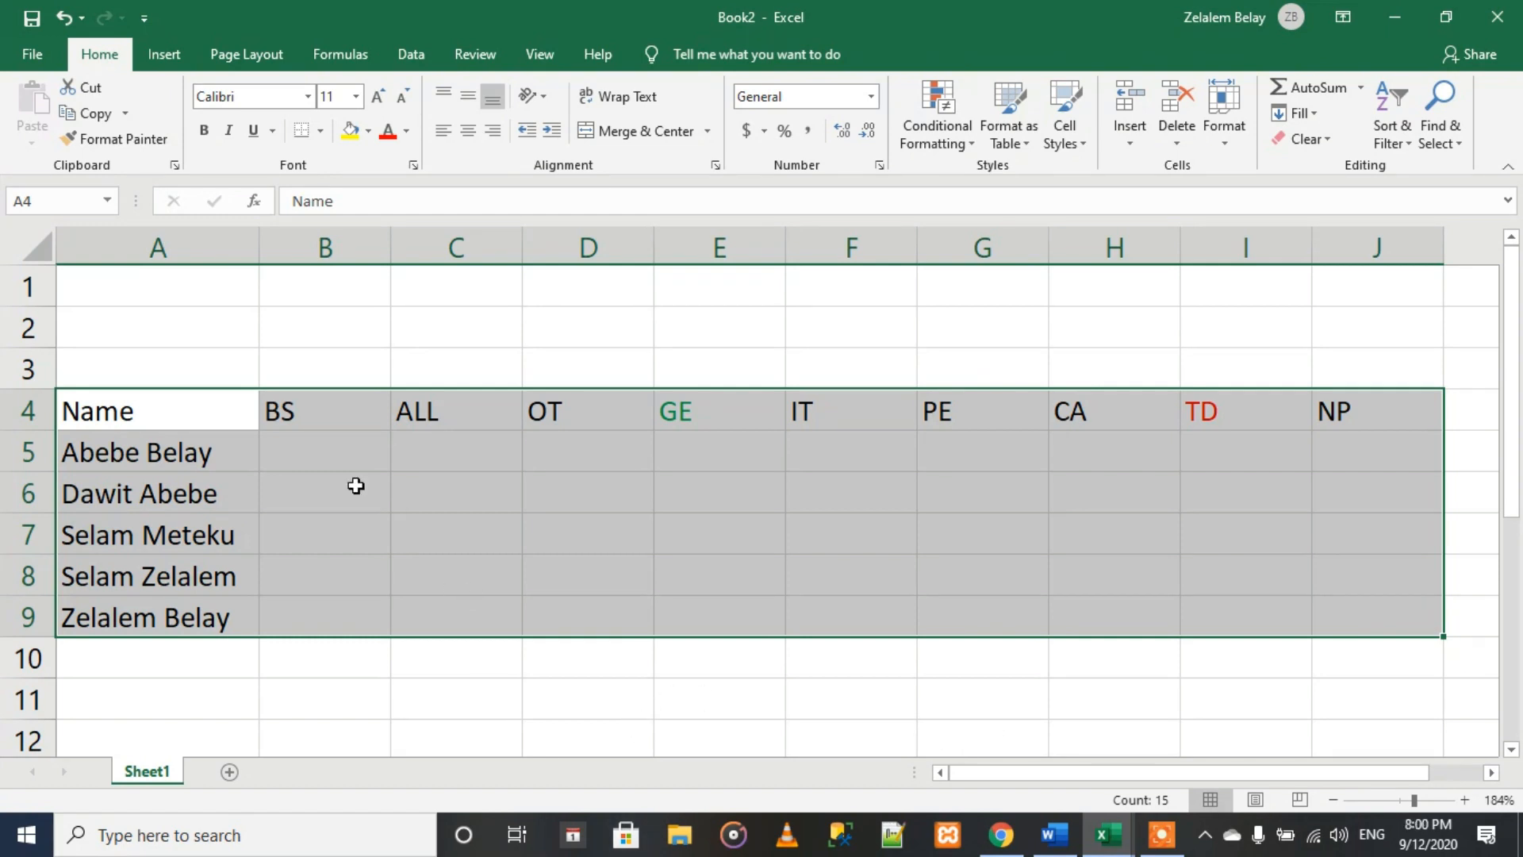
Step: Examine the payroll table's header cells in row 4, from BS through NP and back to Name
left_click(283, 420)
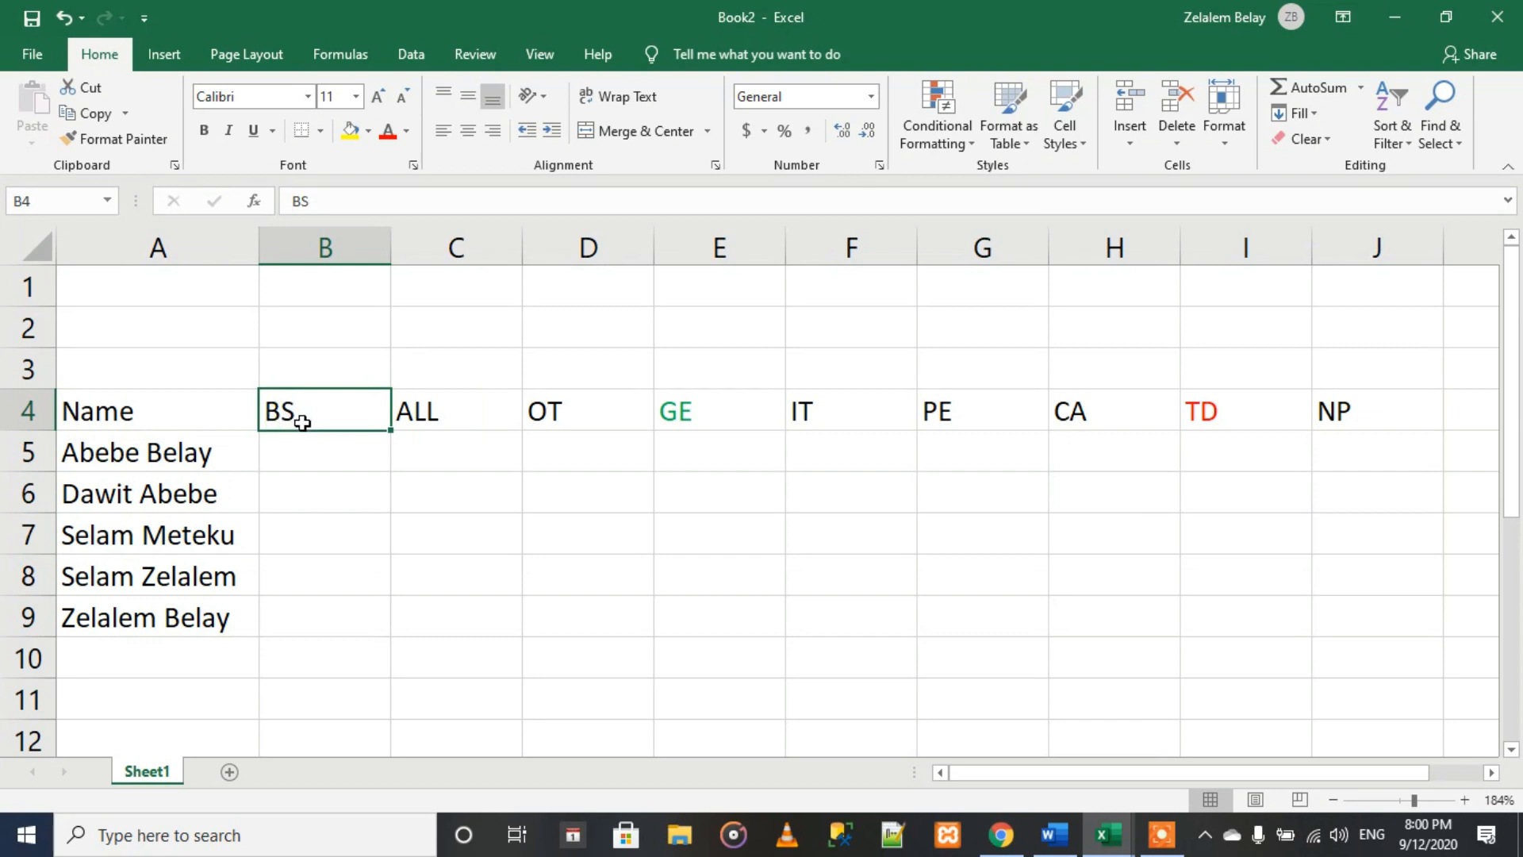
left_click(425, 421)
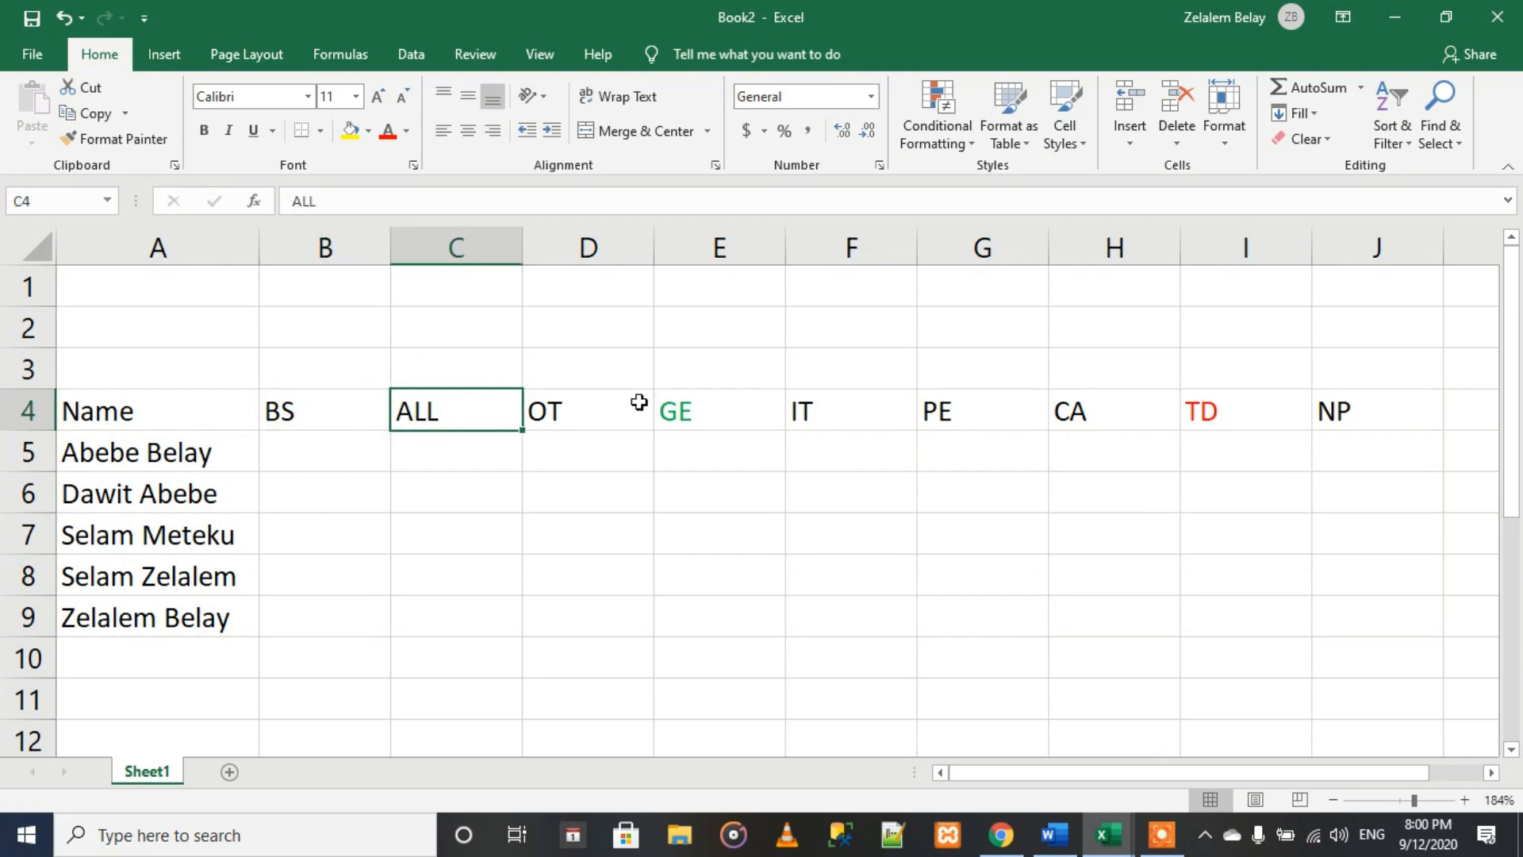
left_click(593, 412)
left_click(690, 418)
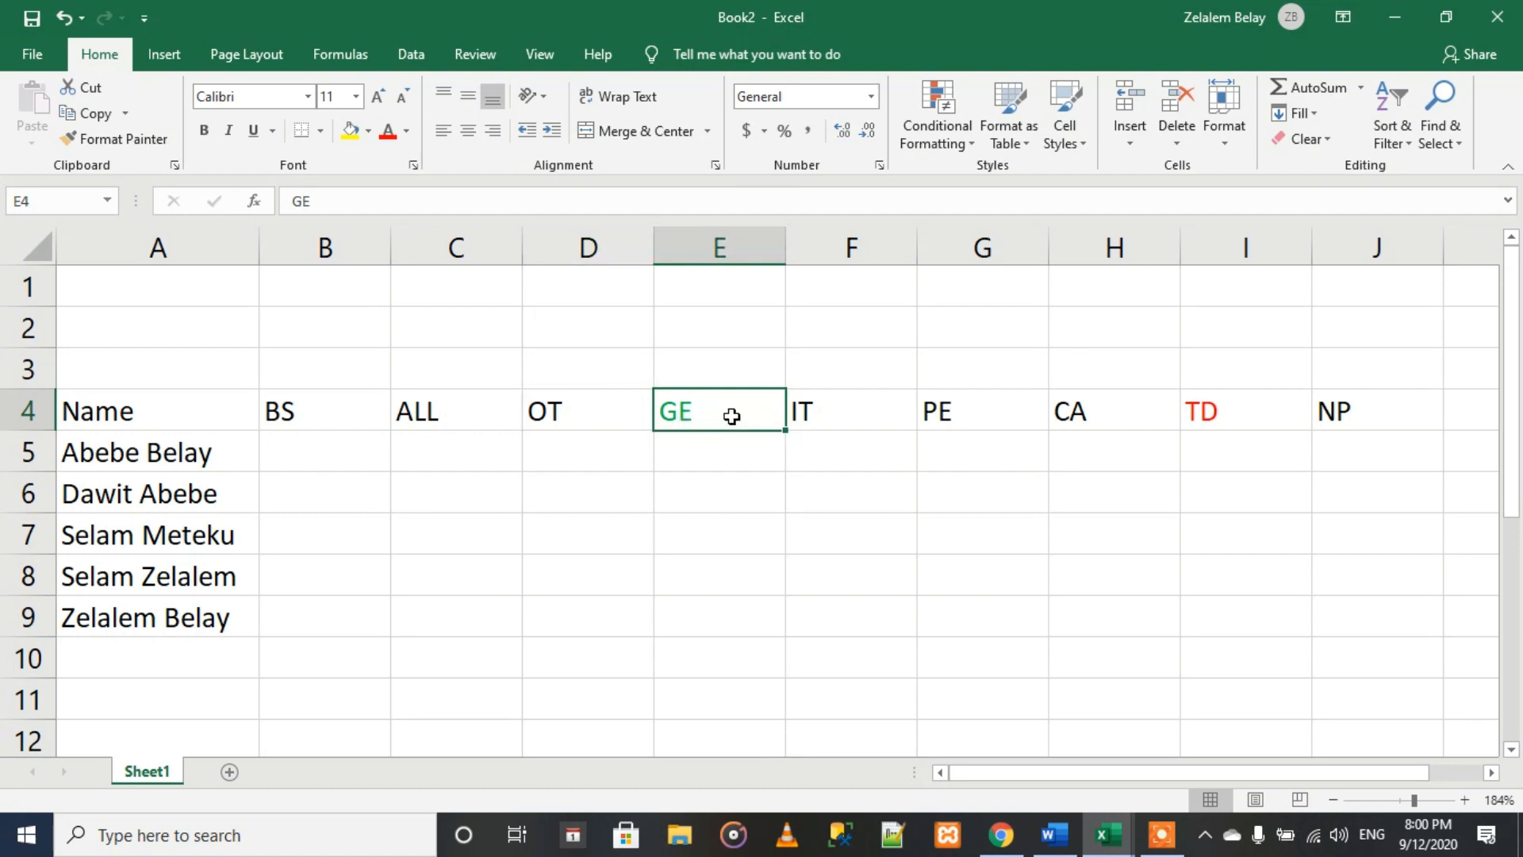
left_click(820, 414)
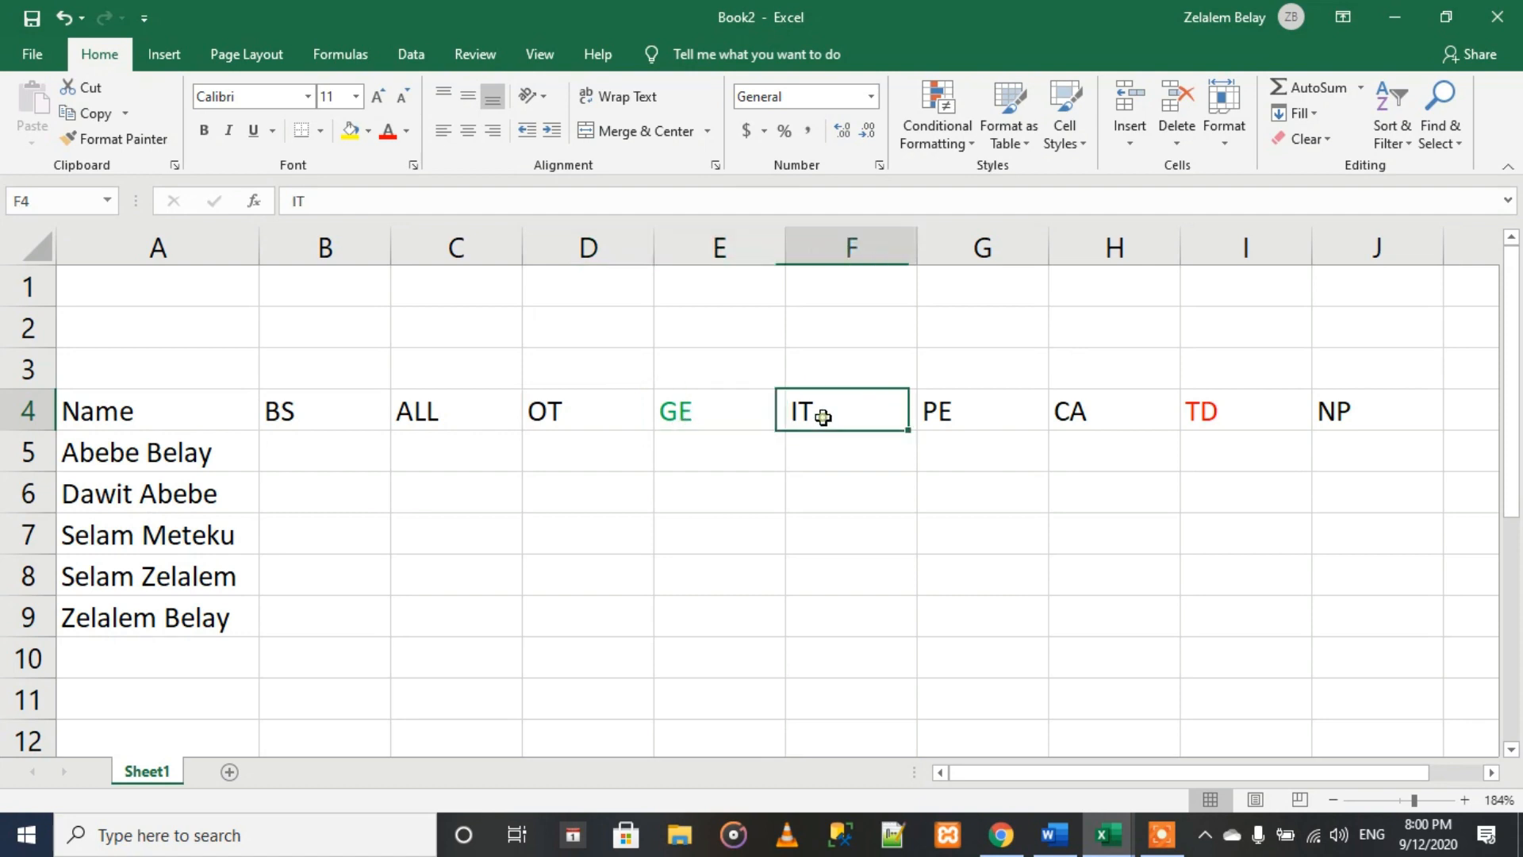
left_click(955, 417)
left_click(1078, 414)
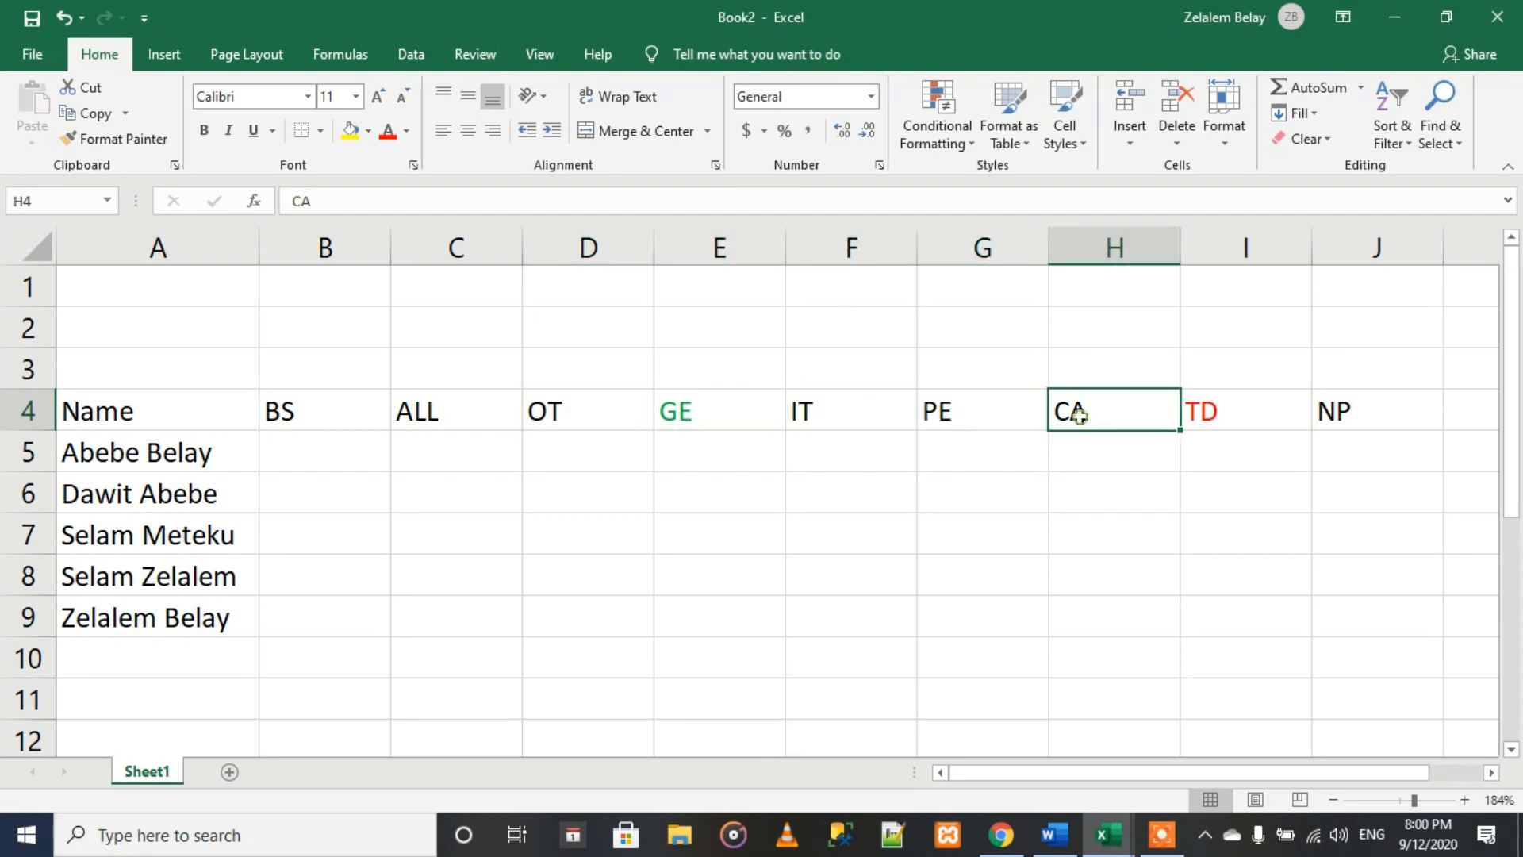
left_click(1214, 412)
left_click(1338, 410)
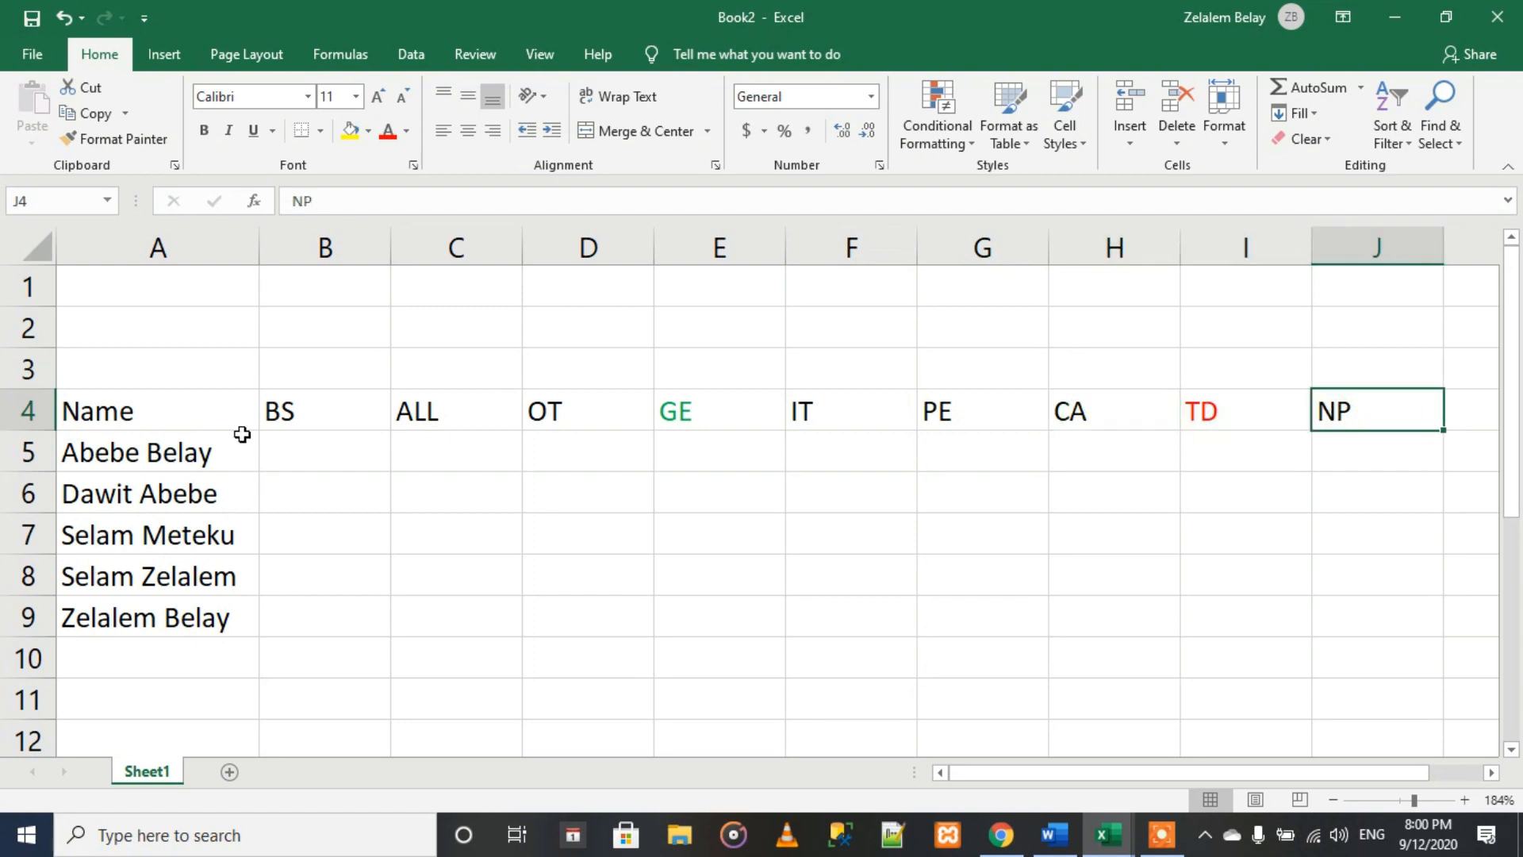
left_click(185, 407)
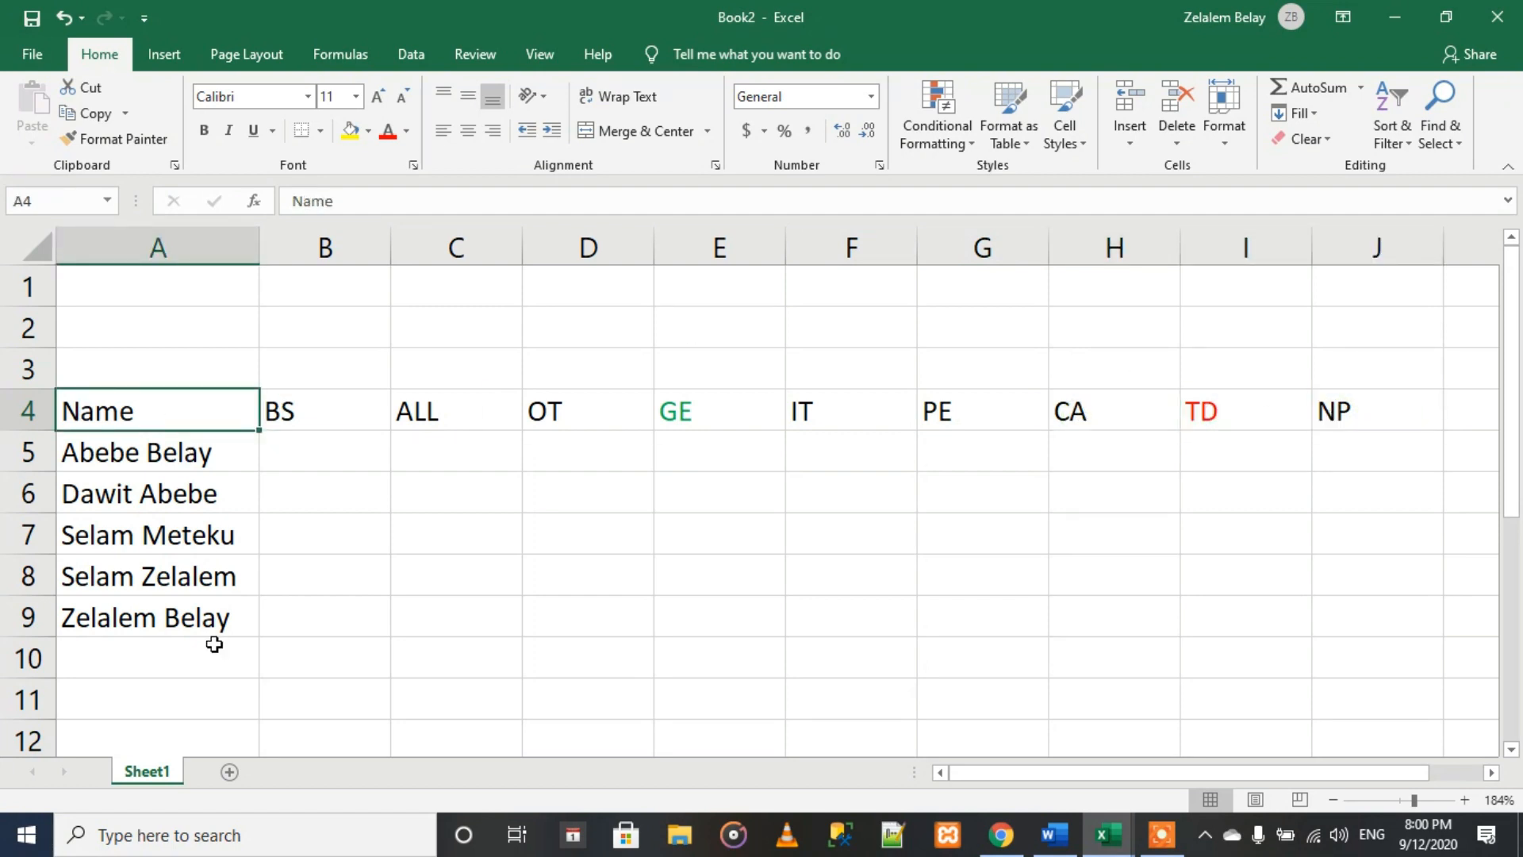
Step: Merge and center the blank cells A1:J3 above the payroll table
left_click_drag(244, 287, 1299, 347)
left_click(639, 130)
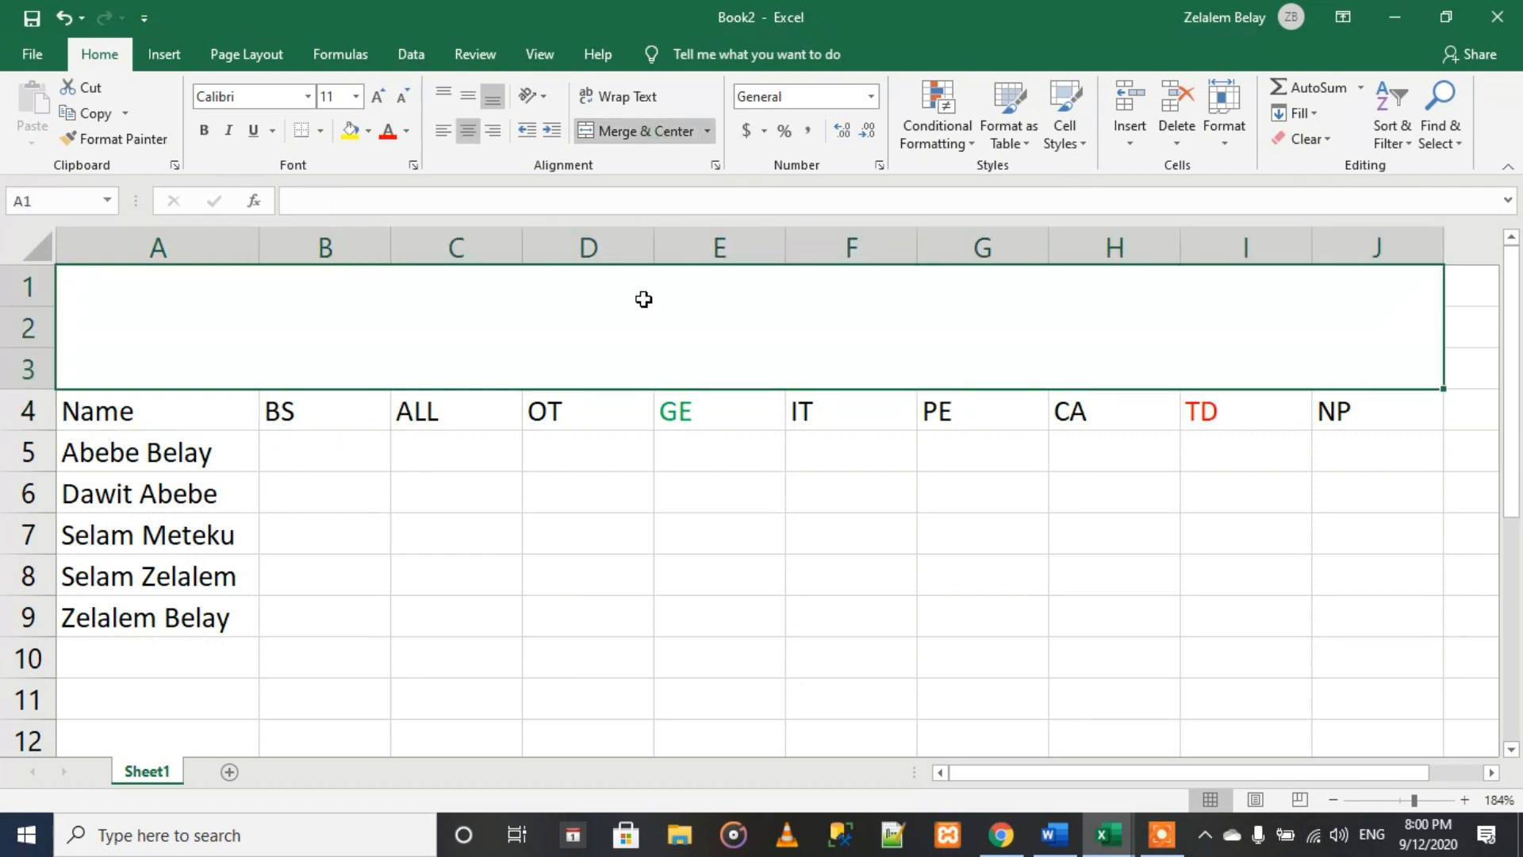
type("ABC")
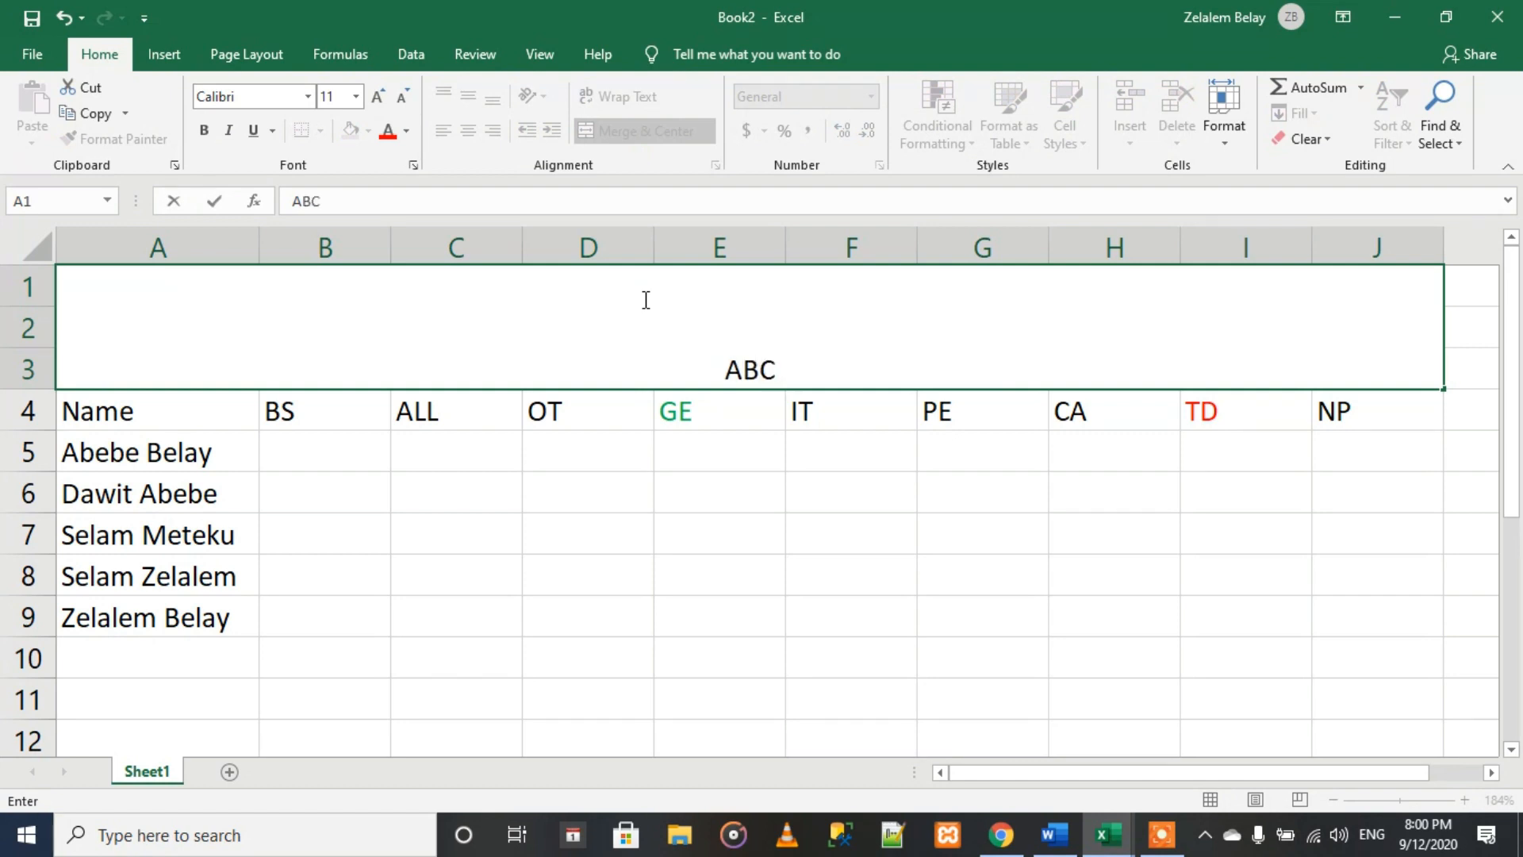
type(" C")
key("BackSpace")
key("BackSpace")
key("BackSpace")
key("BackSpace")
key("BackSpace")
type("dsvfd")
key("BackSpace")
key("BackSpace")
key("BackSpace")
key("BackSpace")
key("BackSpace")
Step: Fill the BS column in B5:B9 with 3000, 8900, 5900, 14000 and 560
left_click(281, 446)
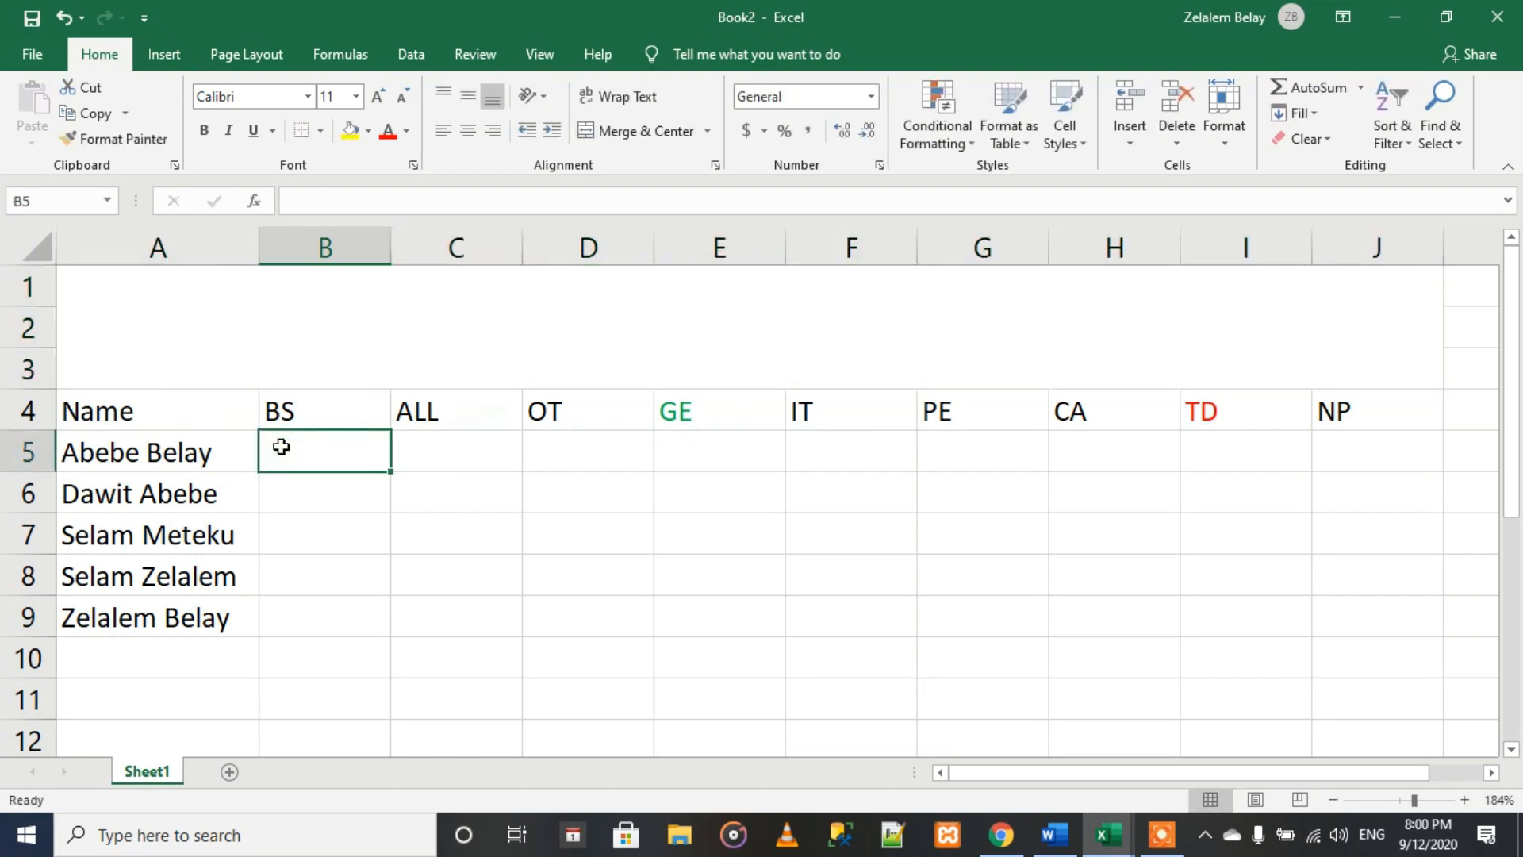
type("3000")
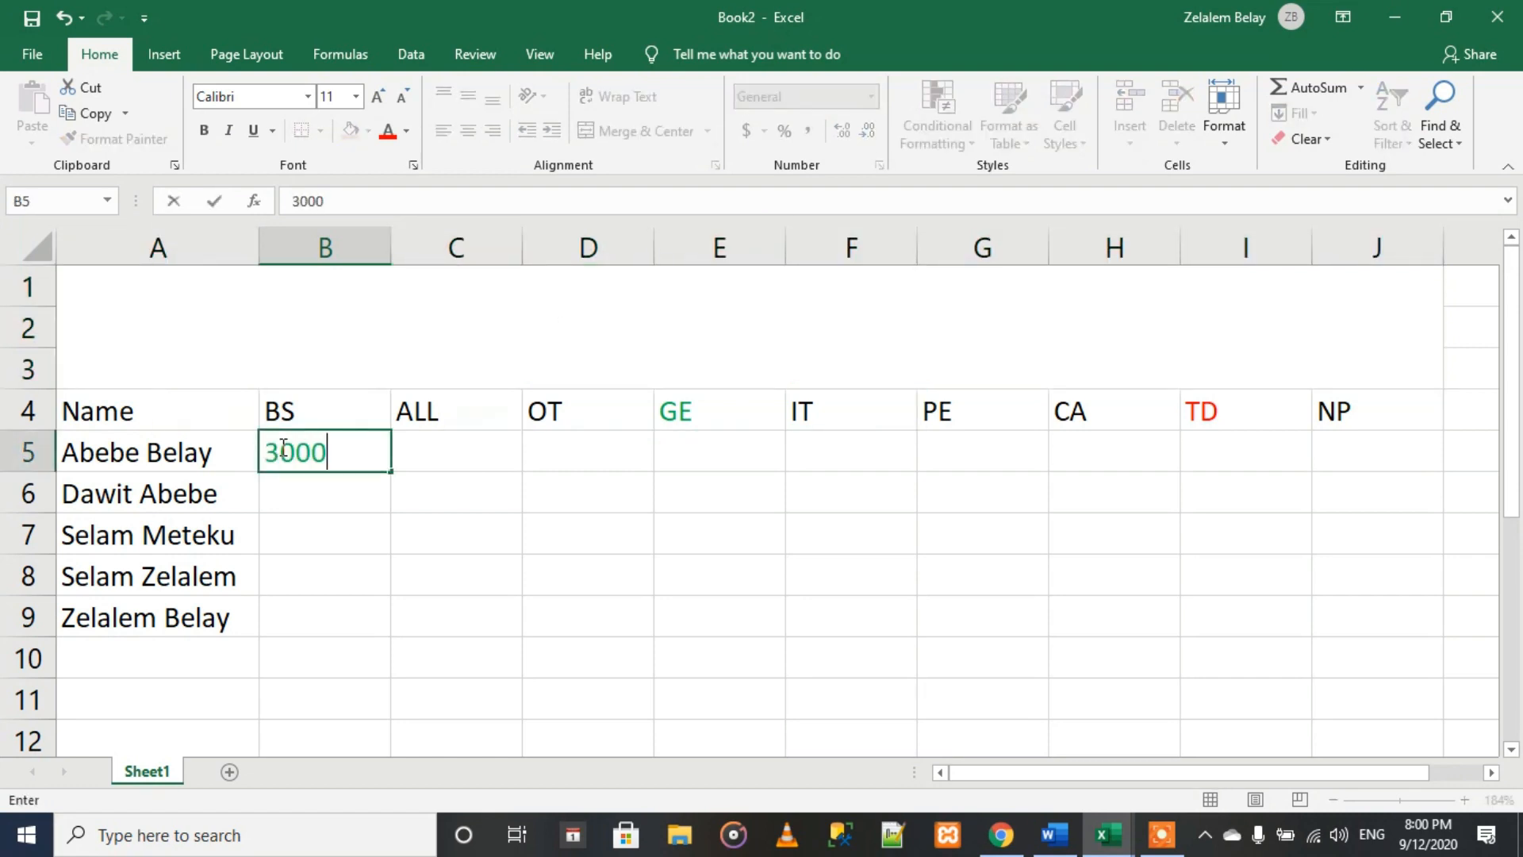
key("Return")
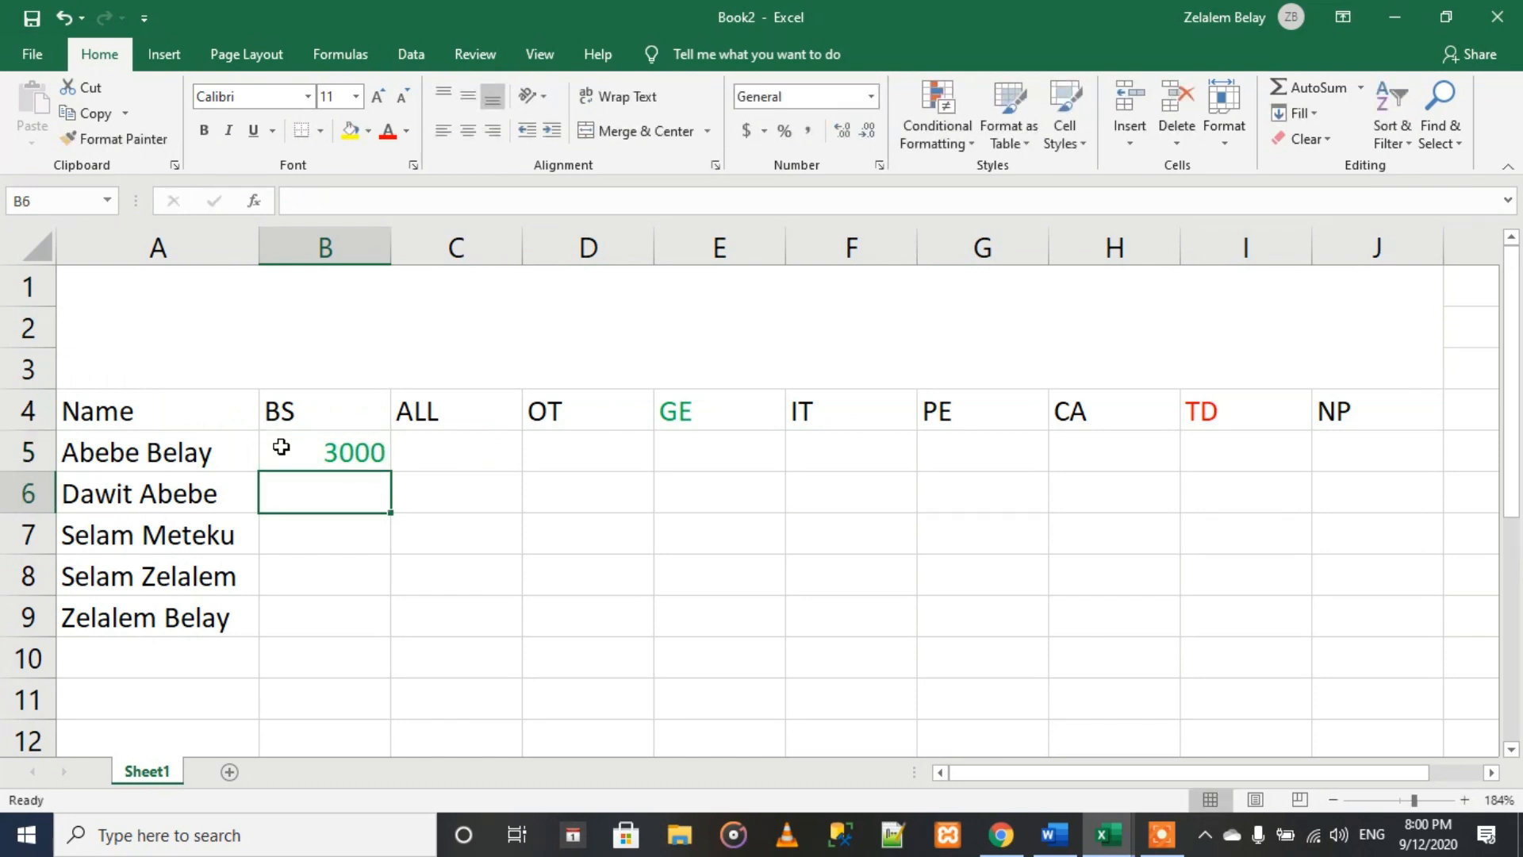
type("8900")
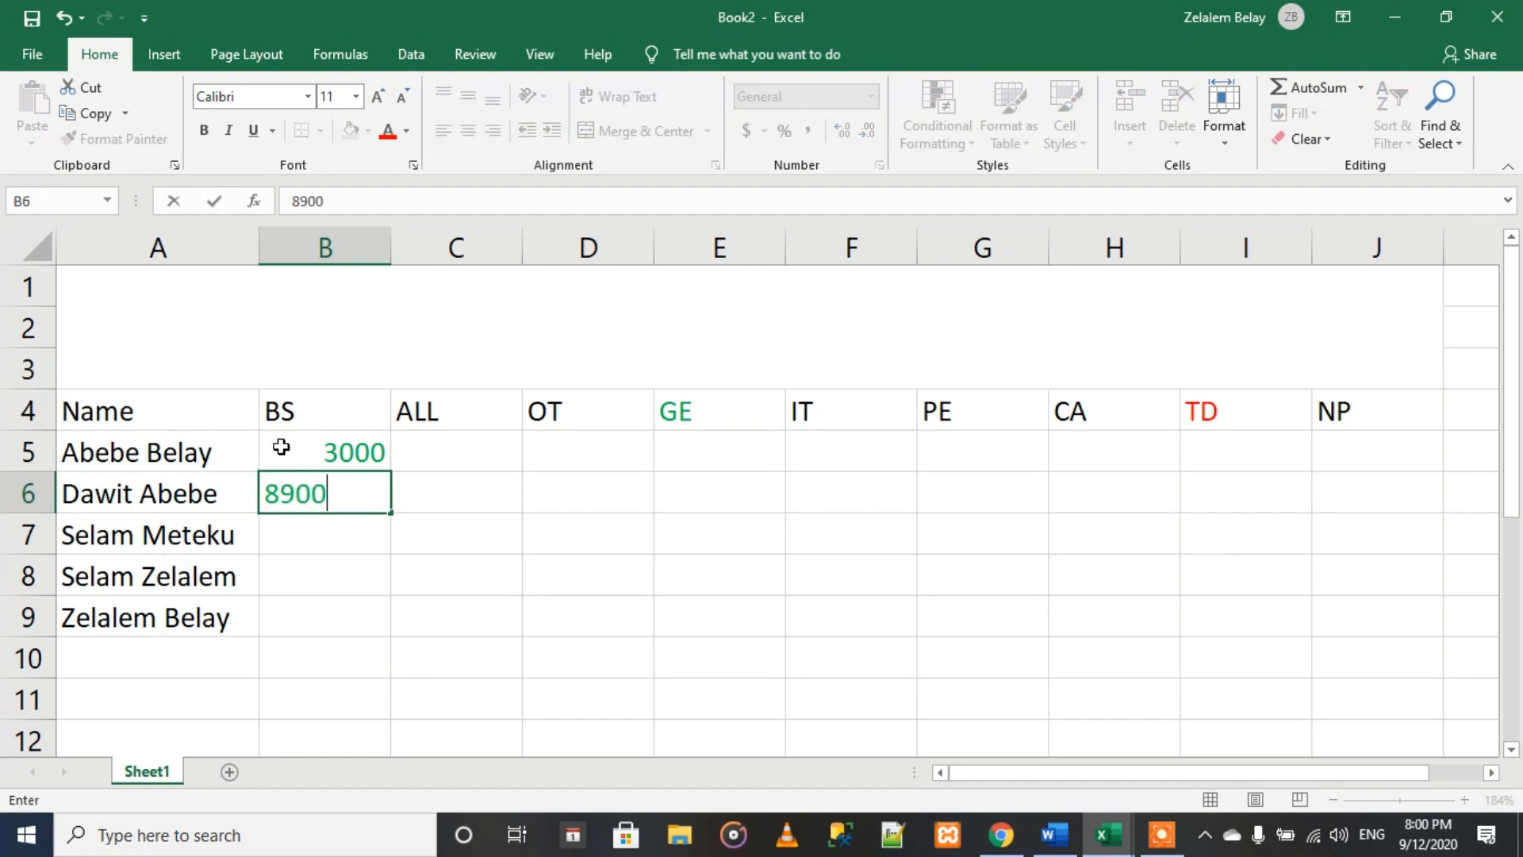
key("Return")
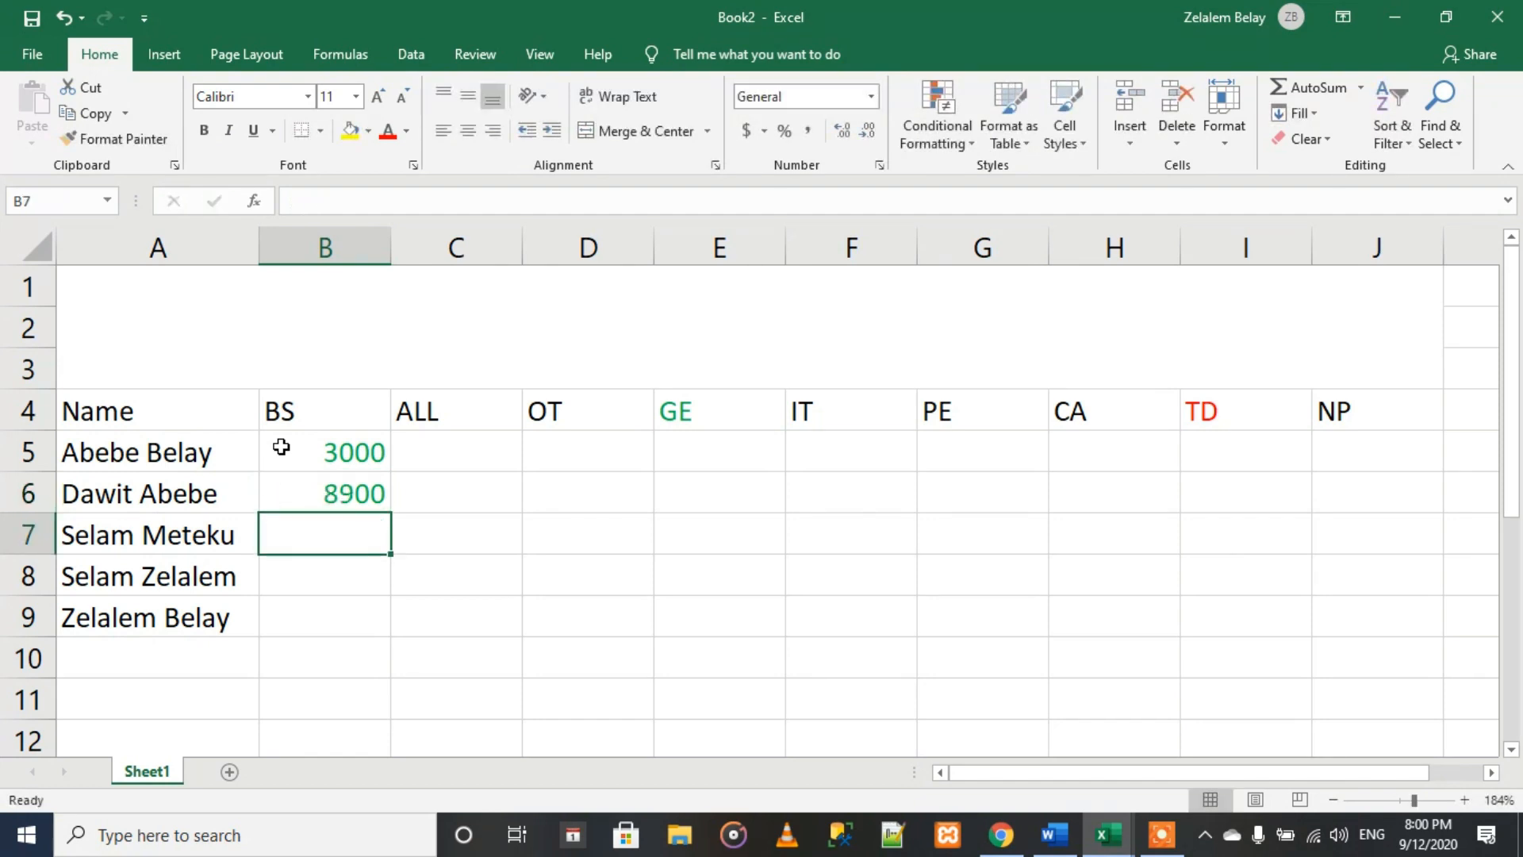
type("5900")
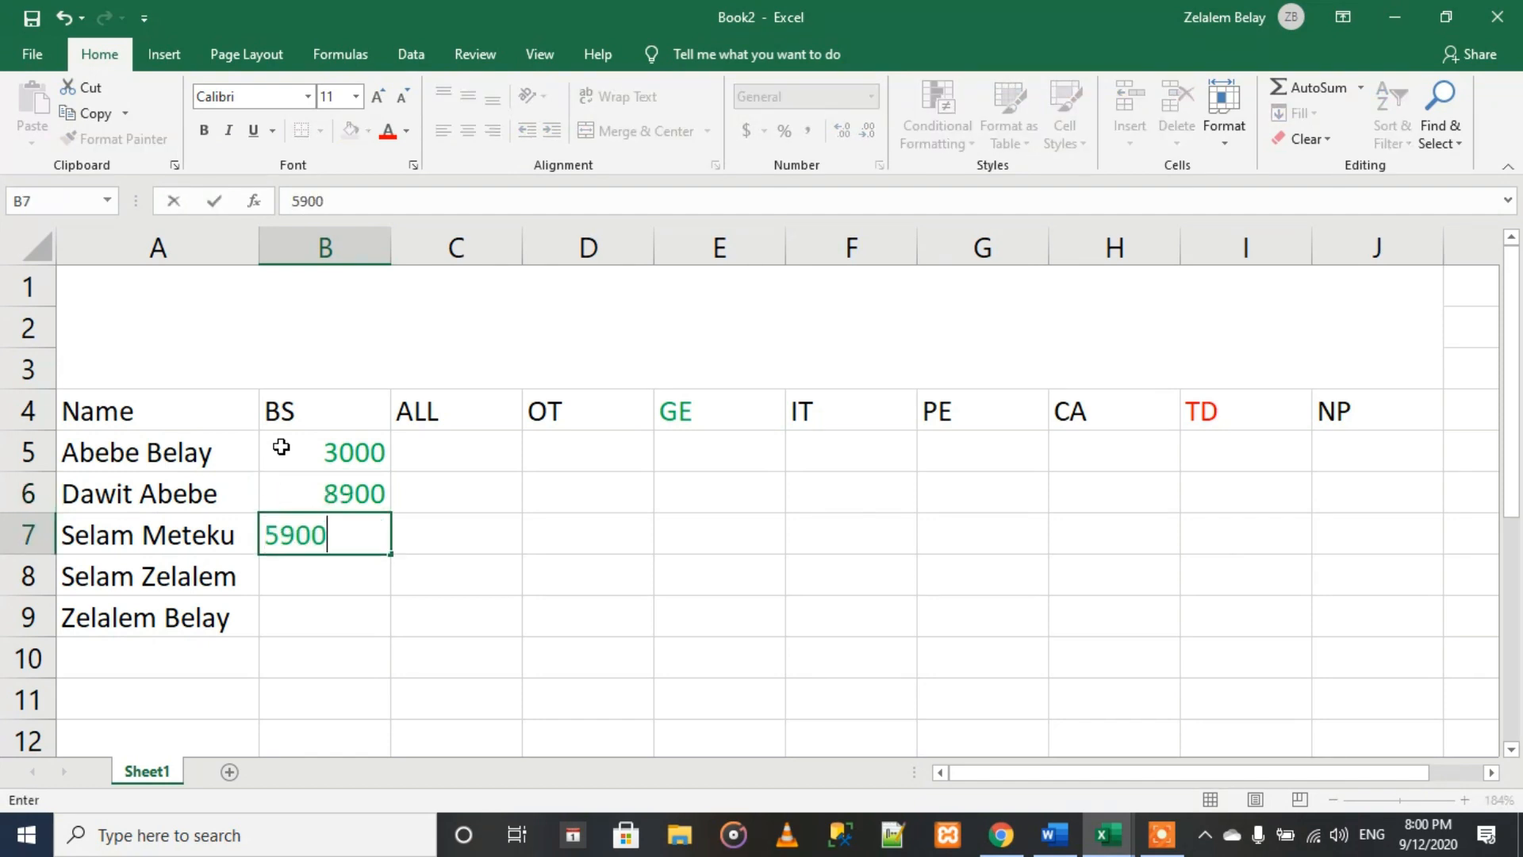
key("Return")
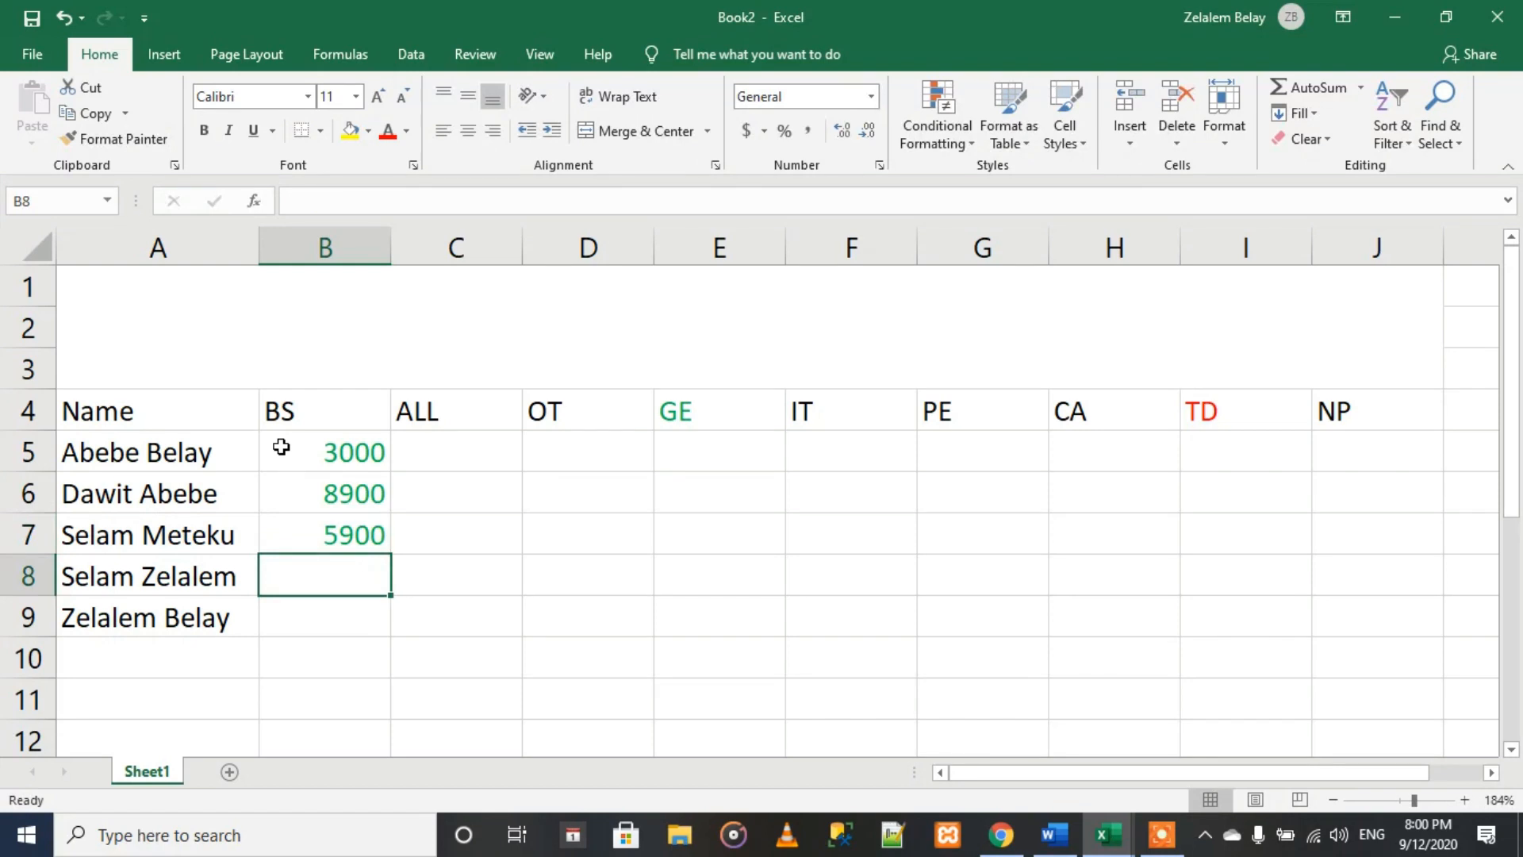
type("140")
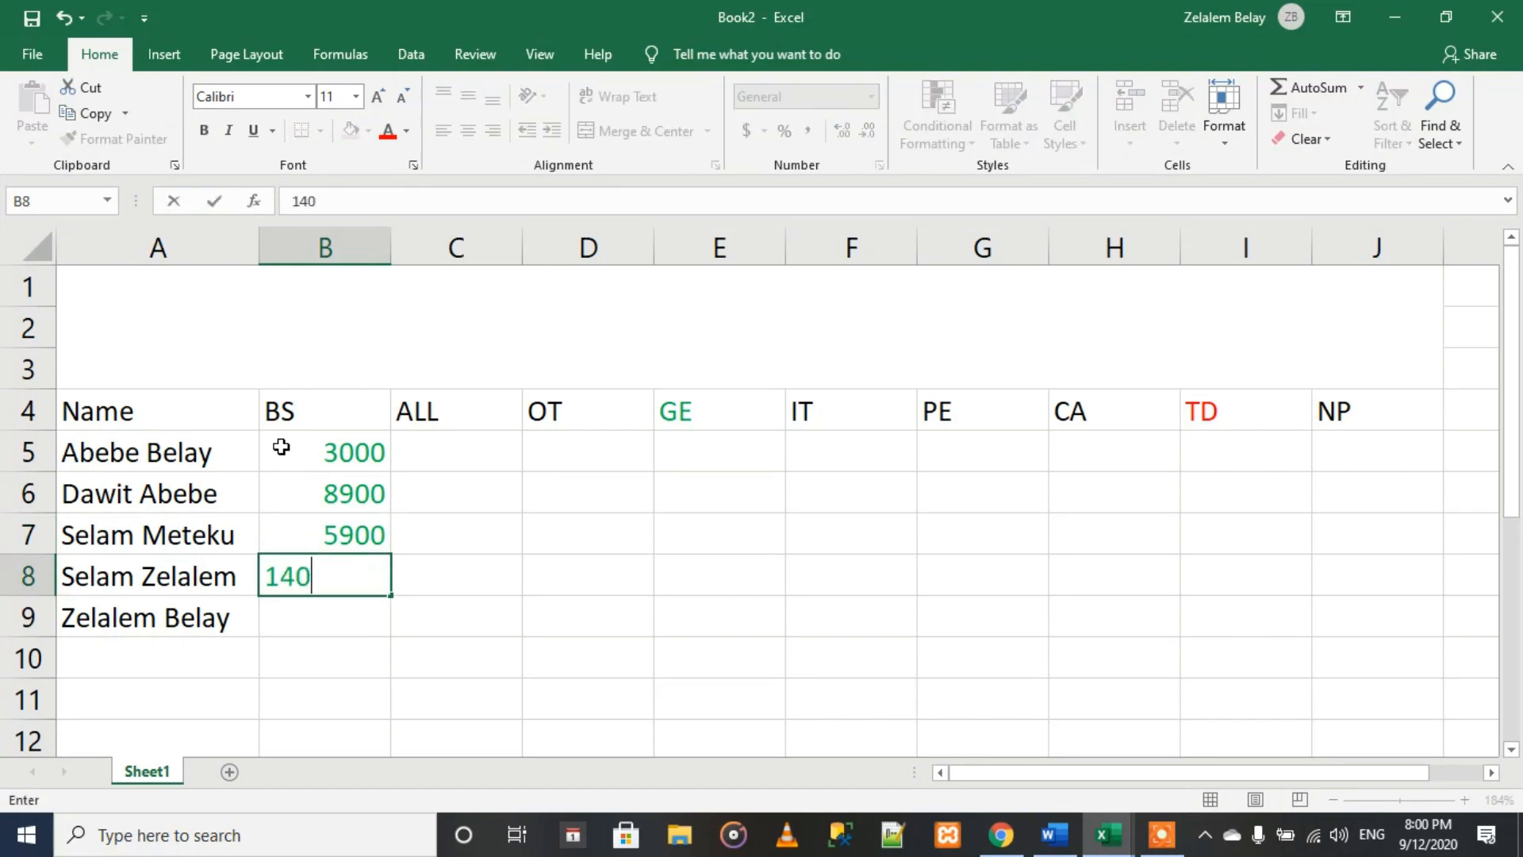
type("00")
key("Return")
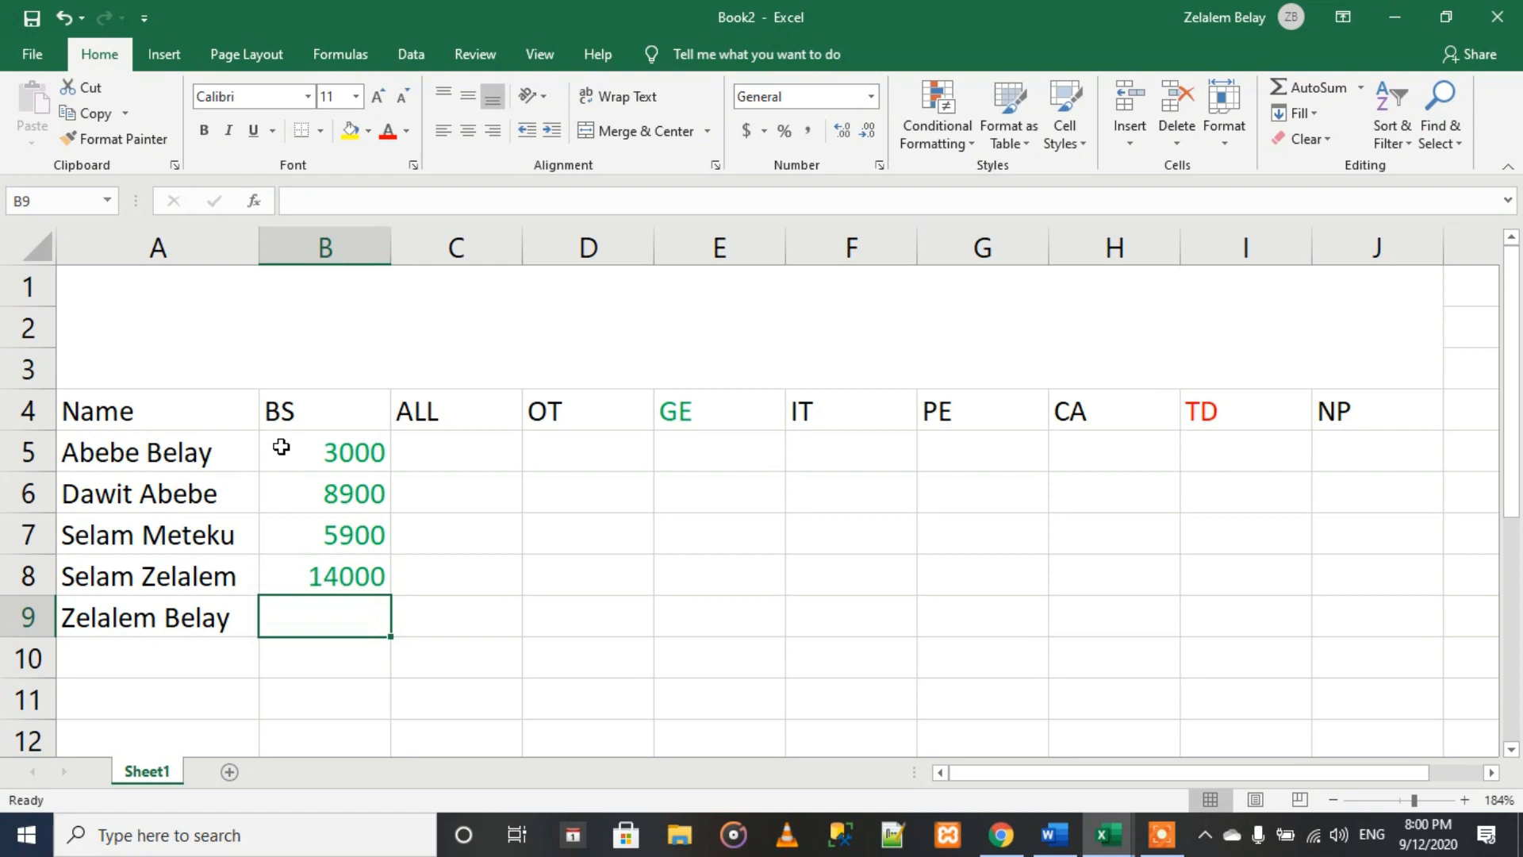
type("560")
key("Tab")
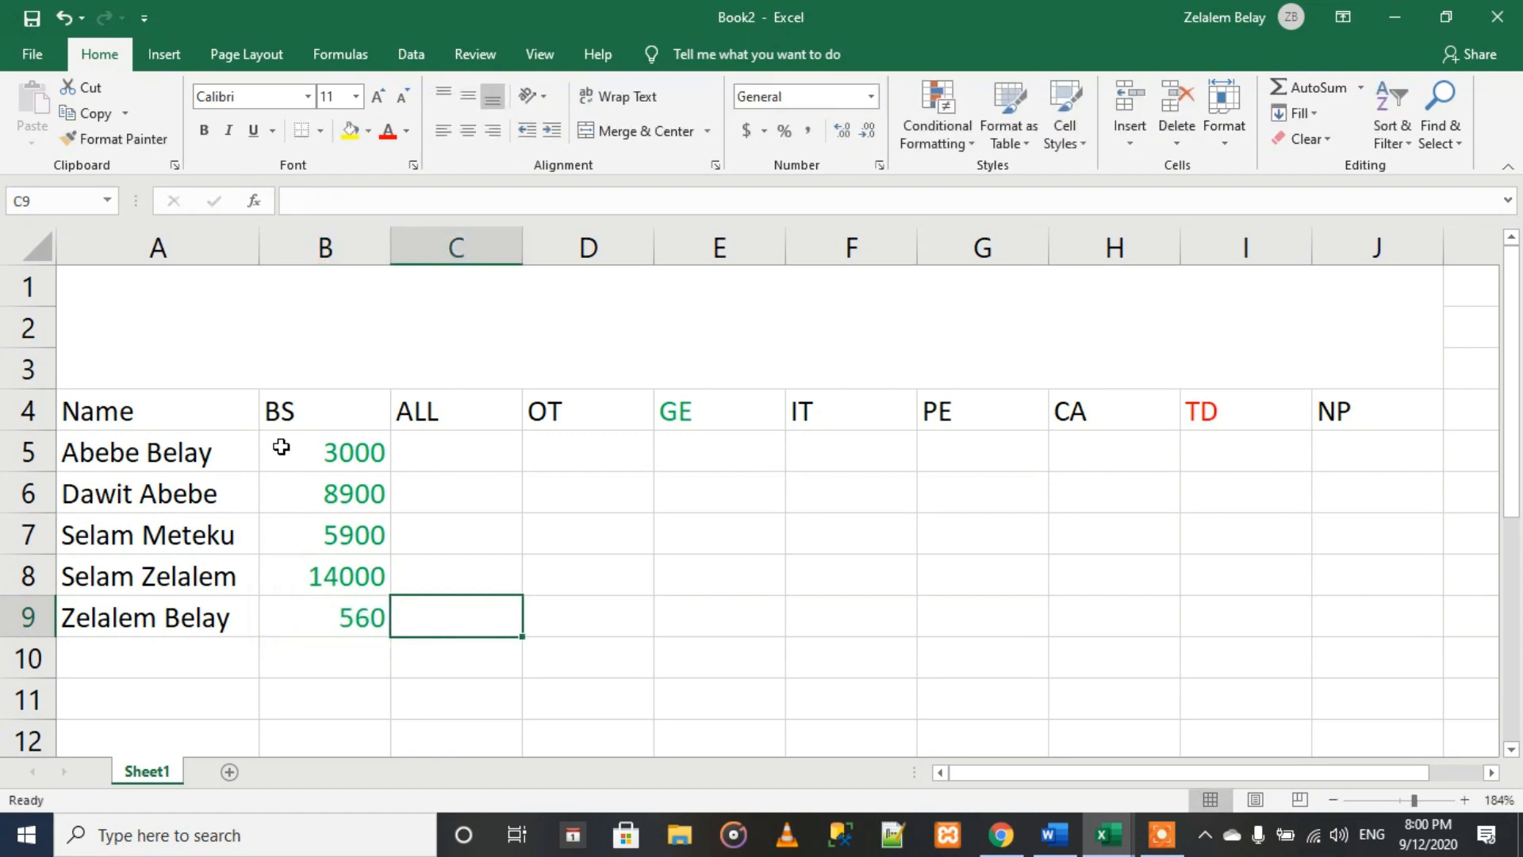
Step: Fill the ALL column in C5:C9 with 700, 500, 450, 2000 and 700
left_click(461, 445)
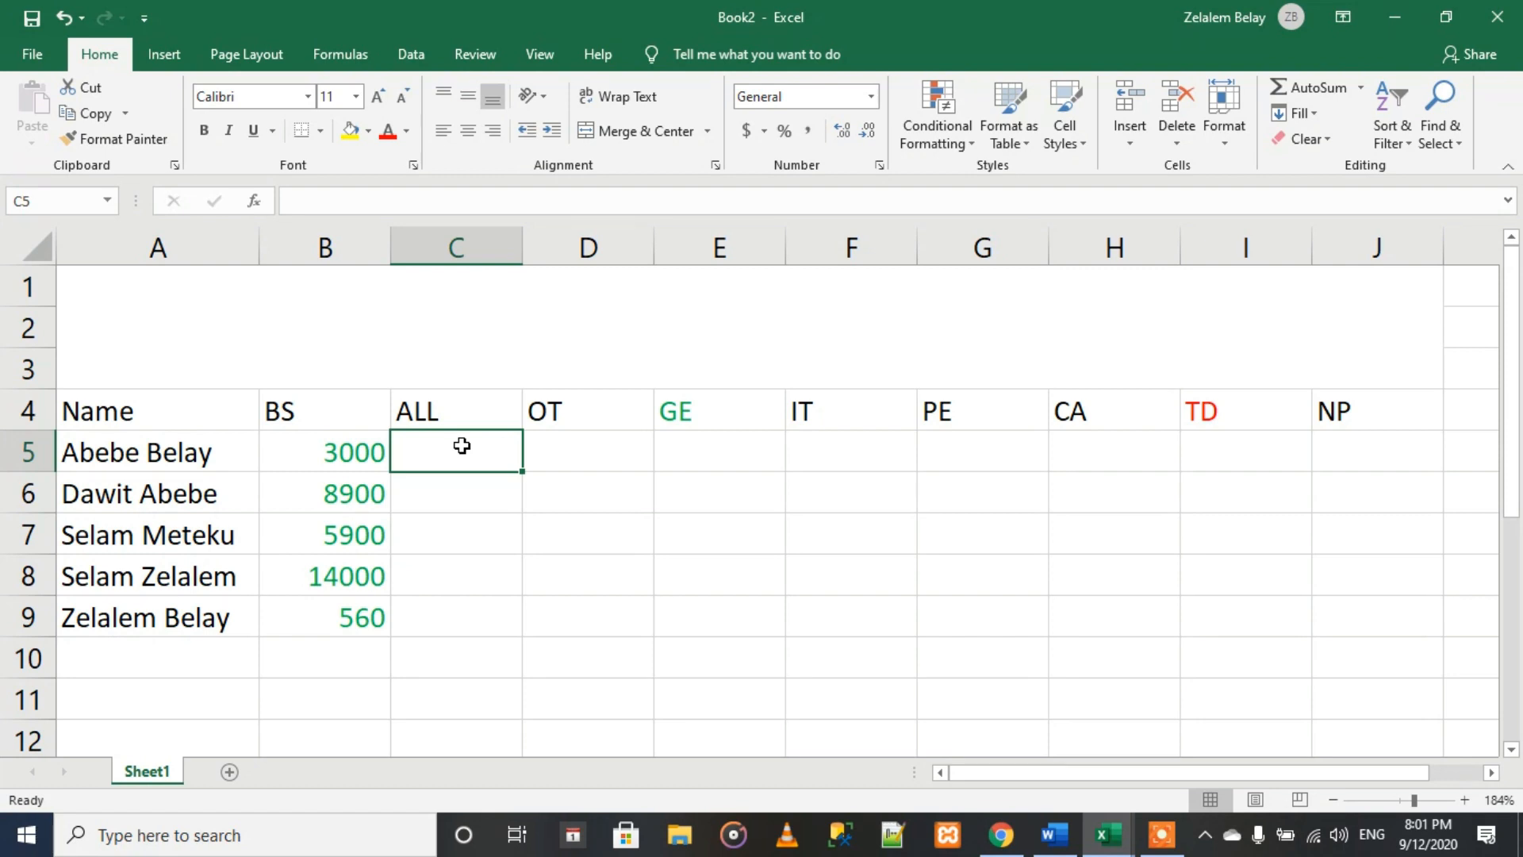
type("700")
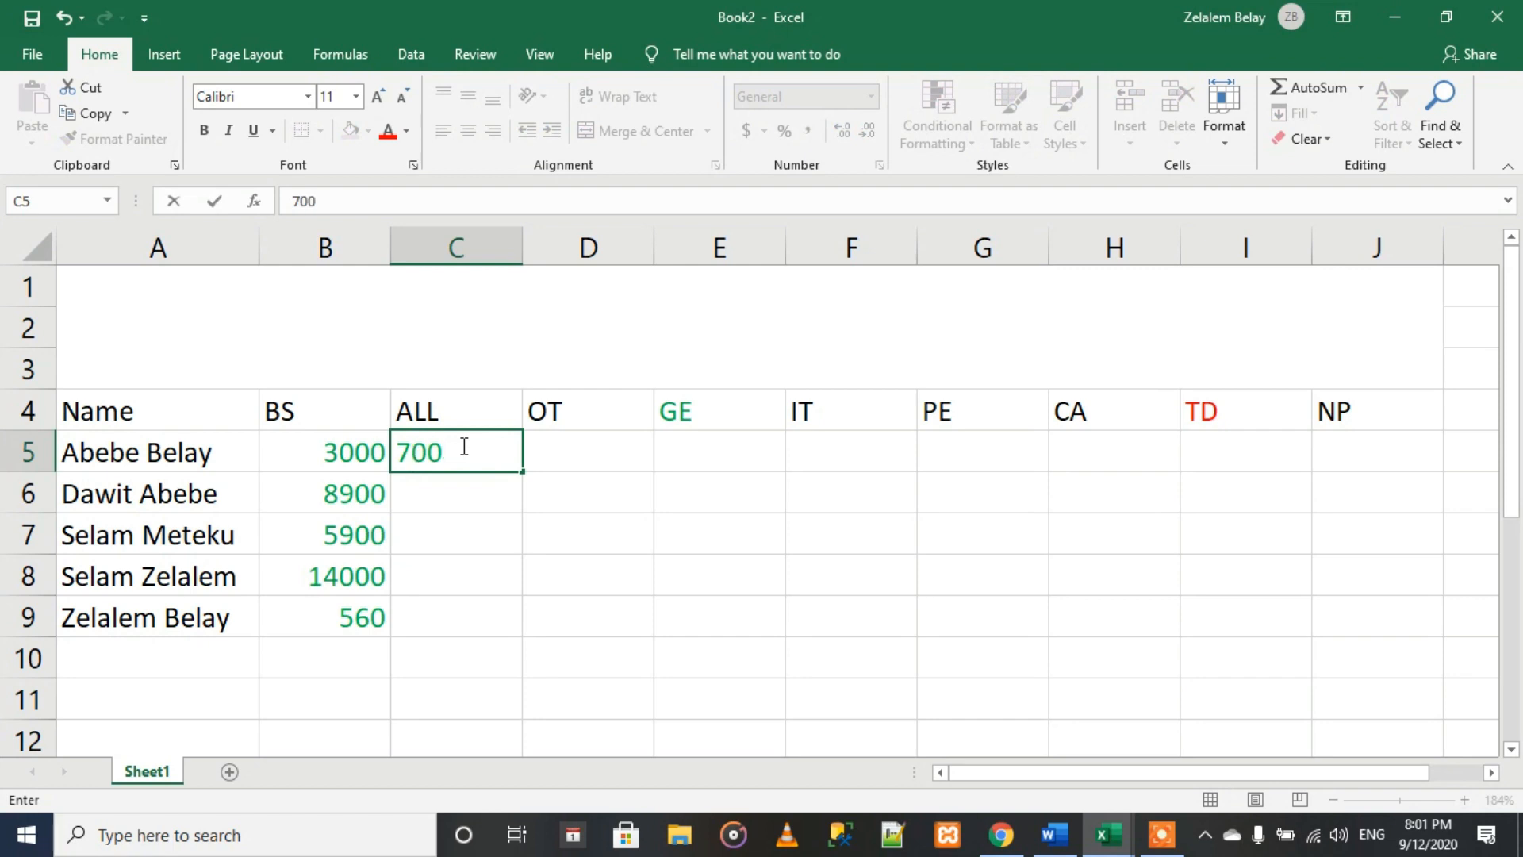
key("Return")
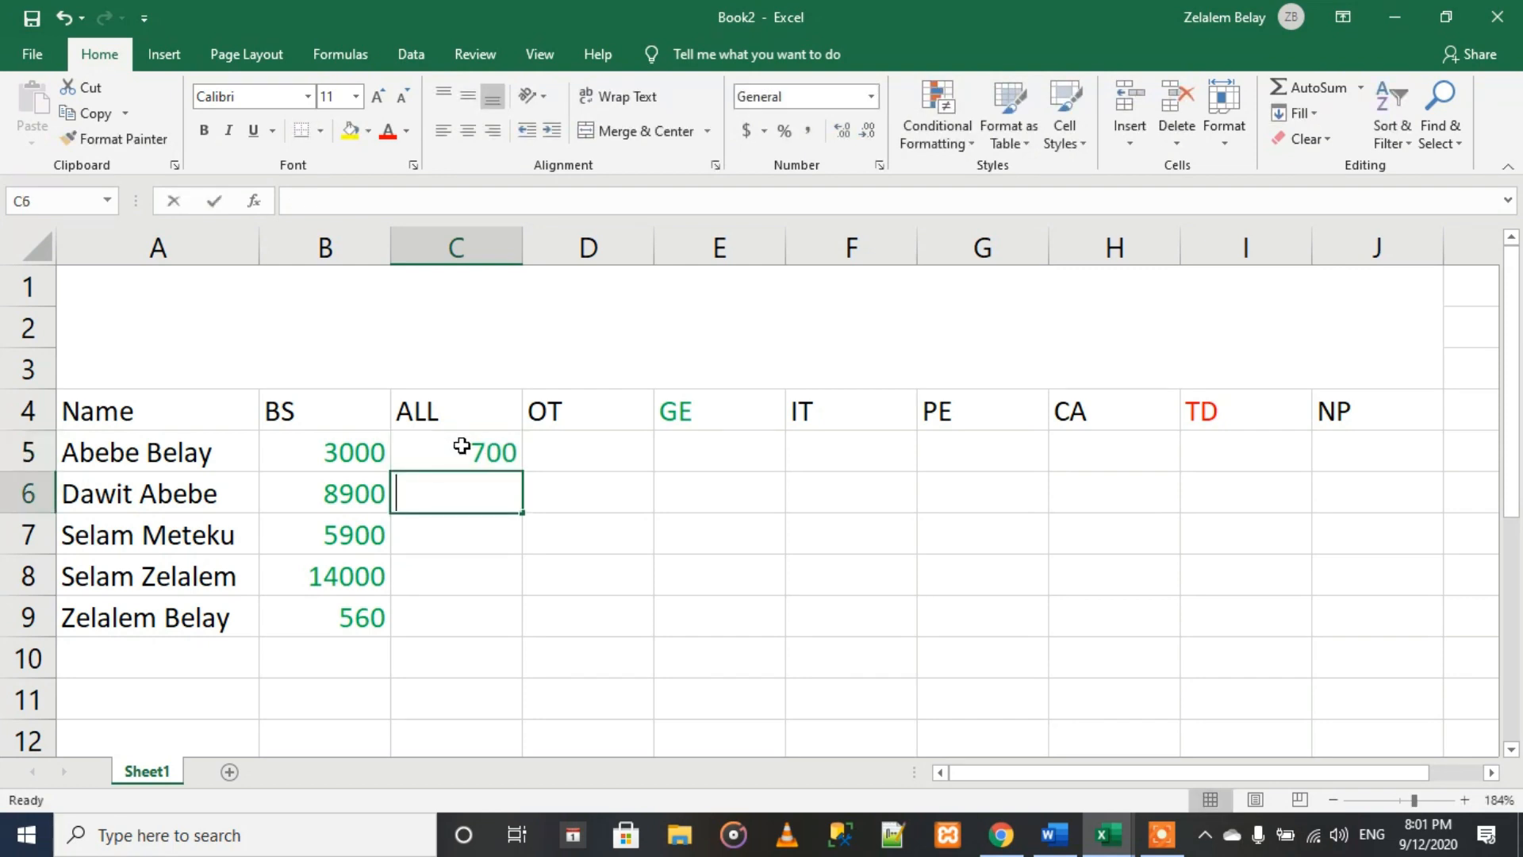
type("500")
key("Return")
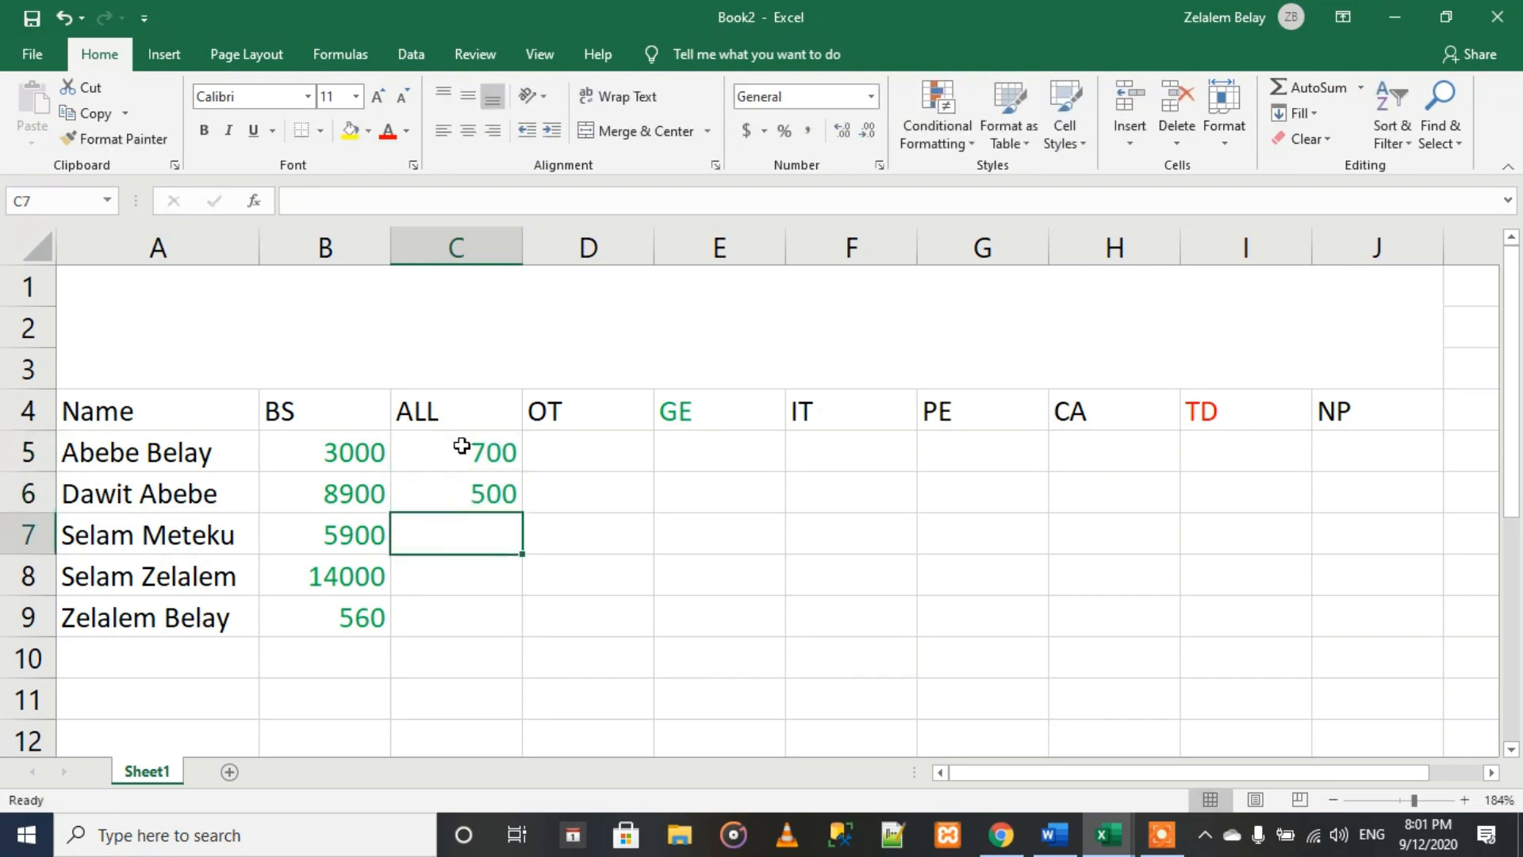
type("450")
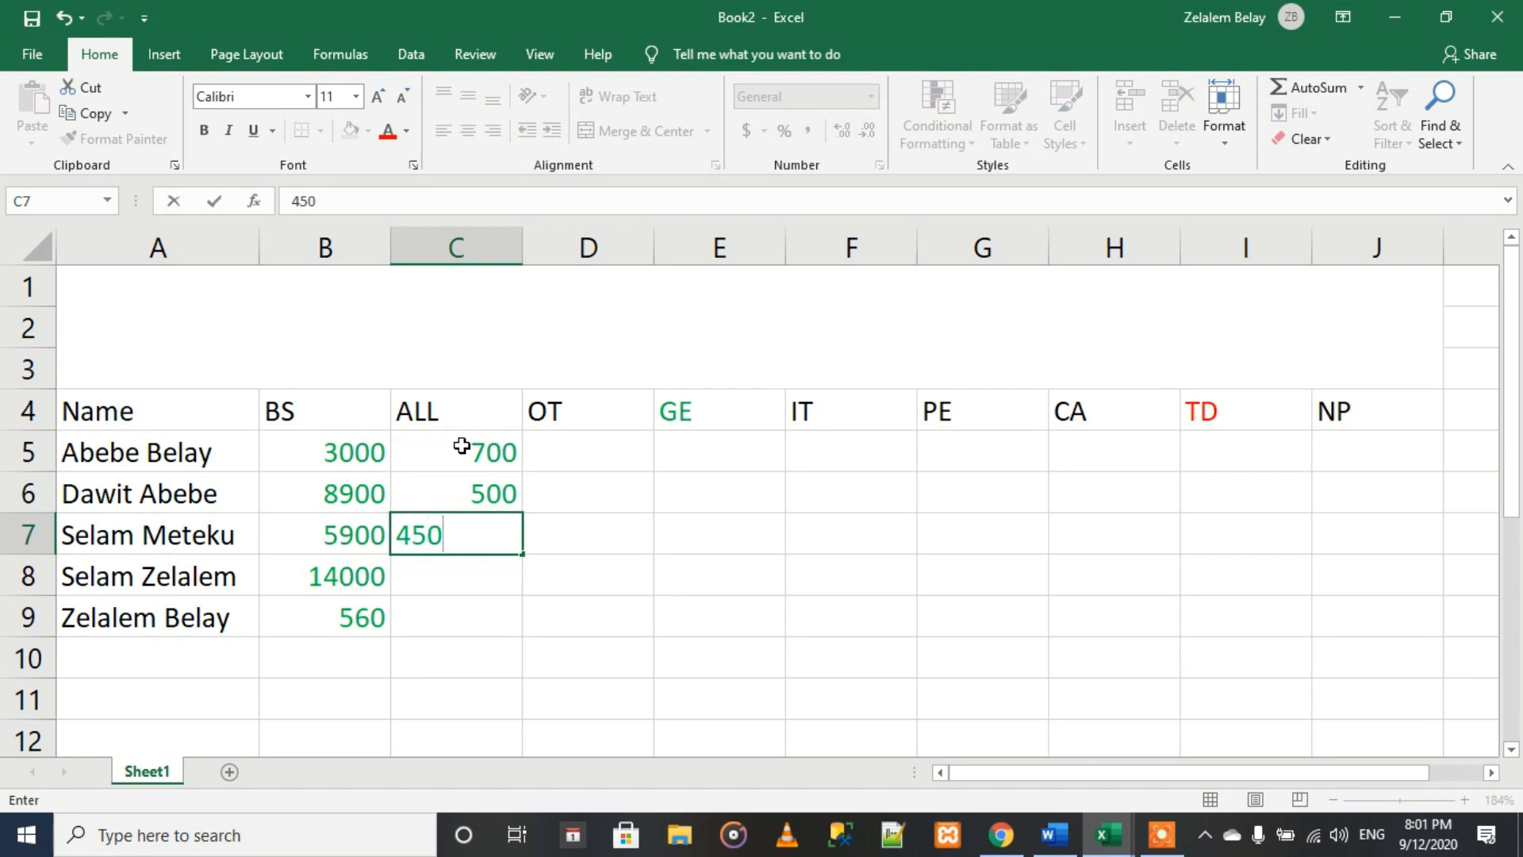
key("Return")
type("2000")
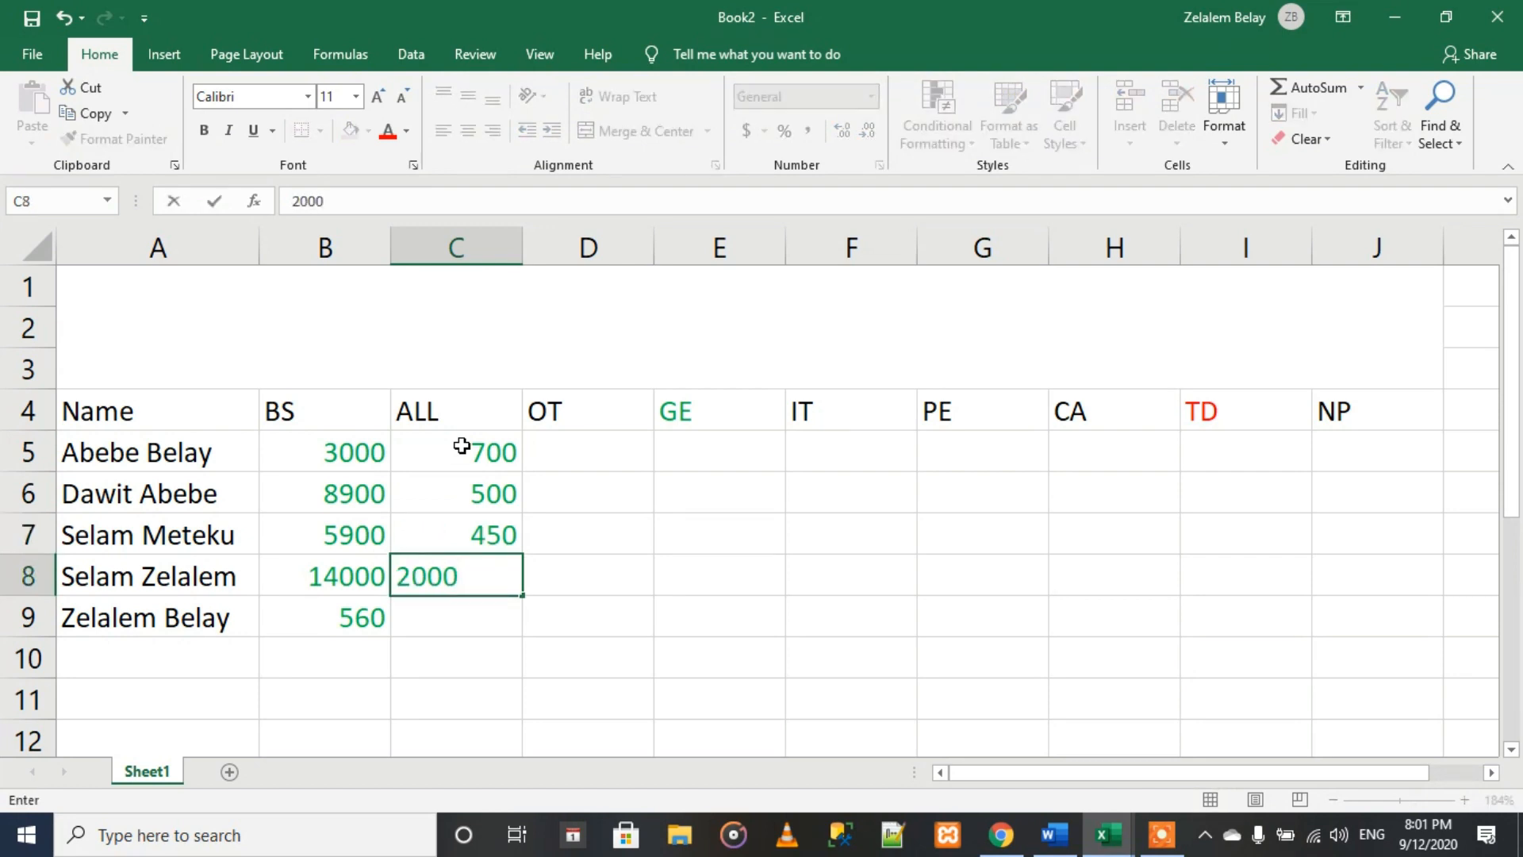
key("Return")
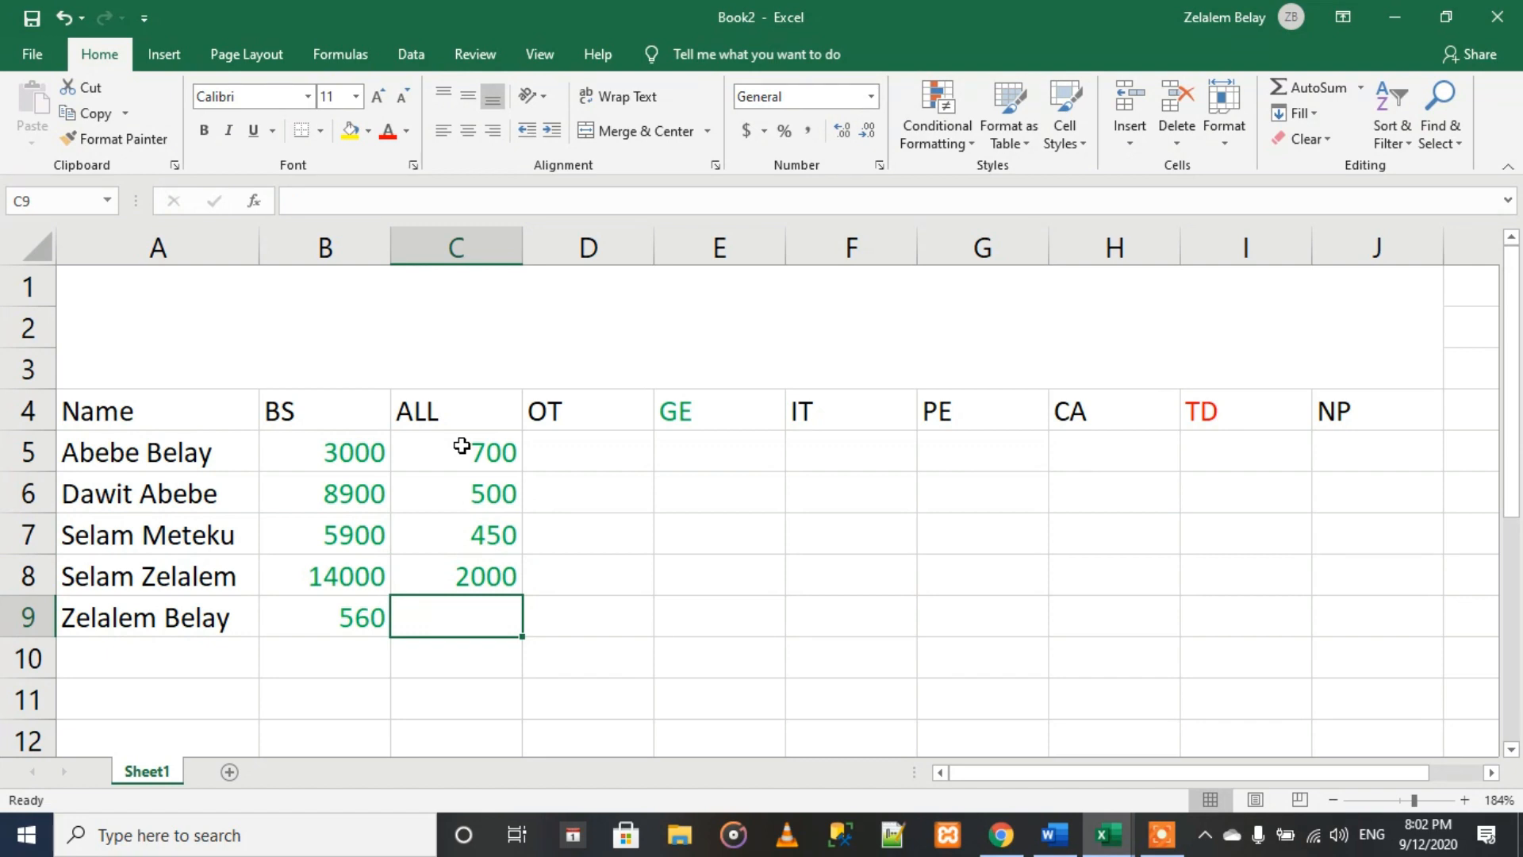
type("700")
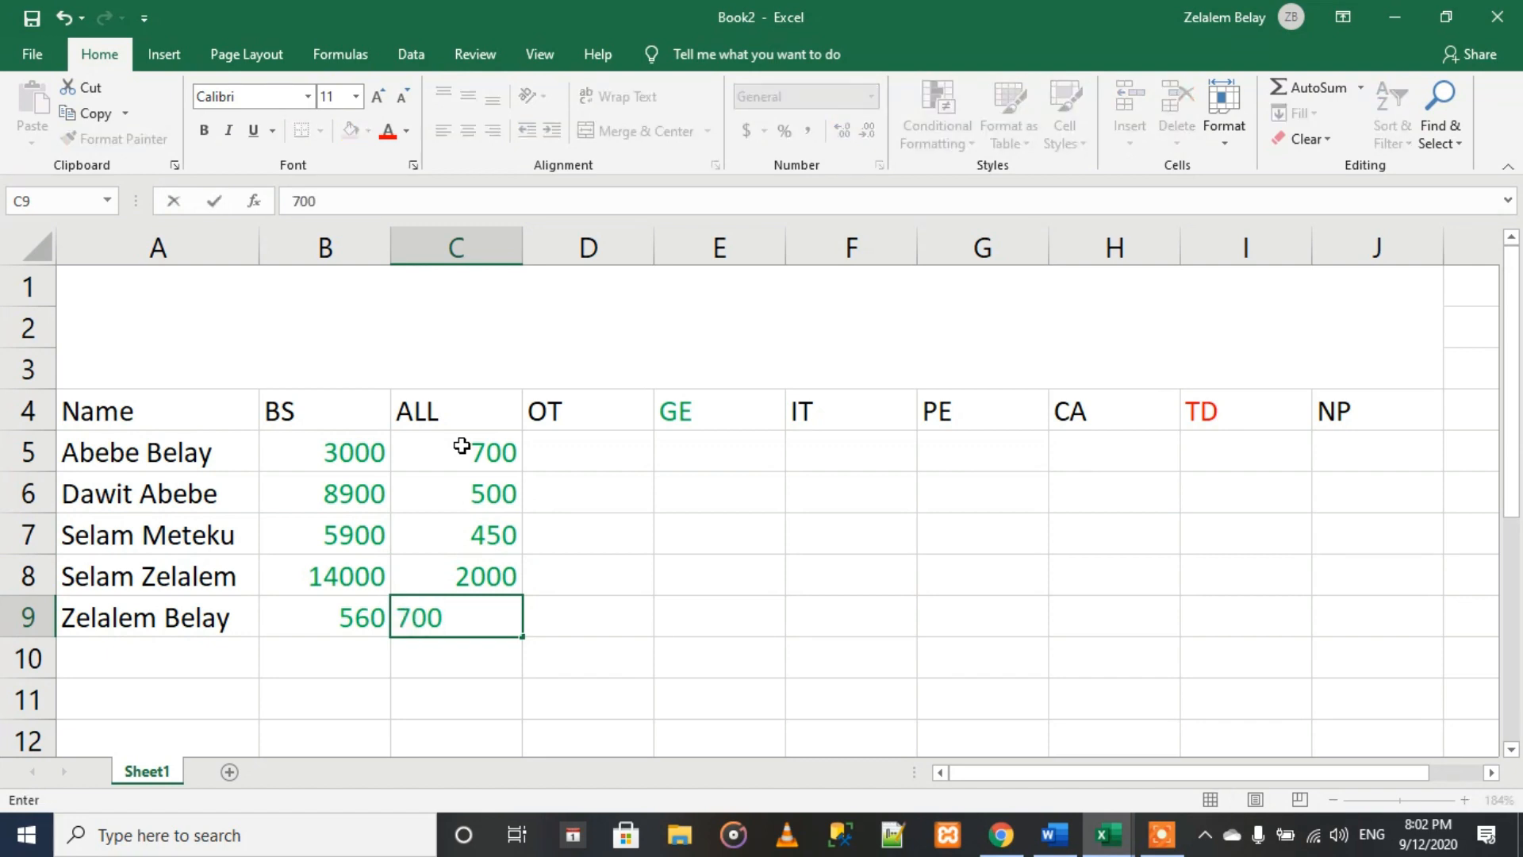
key("Tab")
Step: Fill the OT column in D5:D9 with 500, 300, 290, 490 and 300
key("Up")
key("Up")
key("Up")
key("Up")
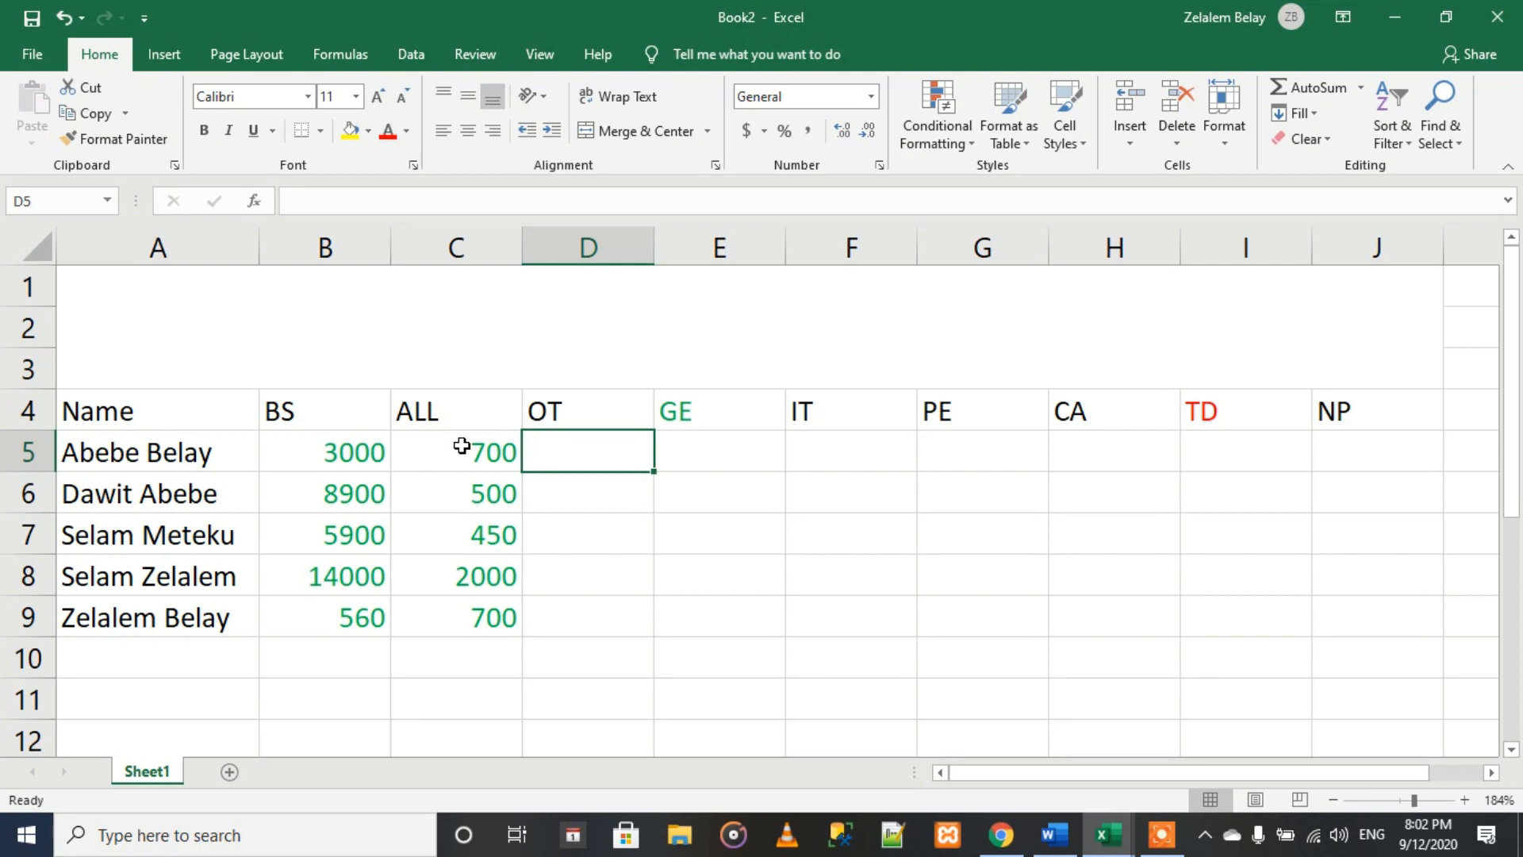
type("500")
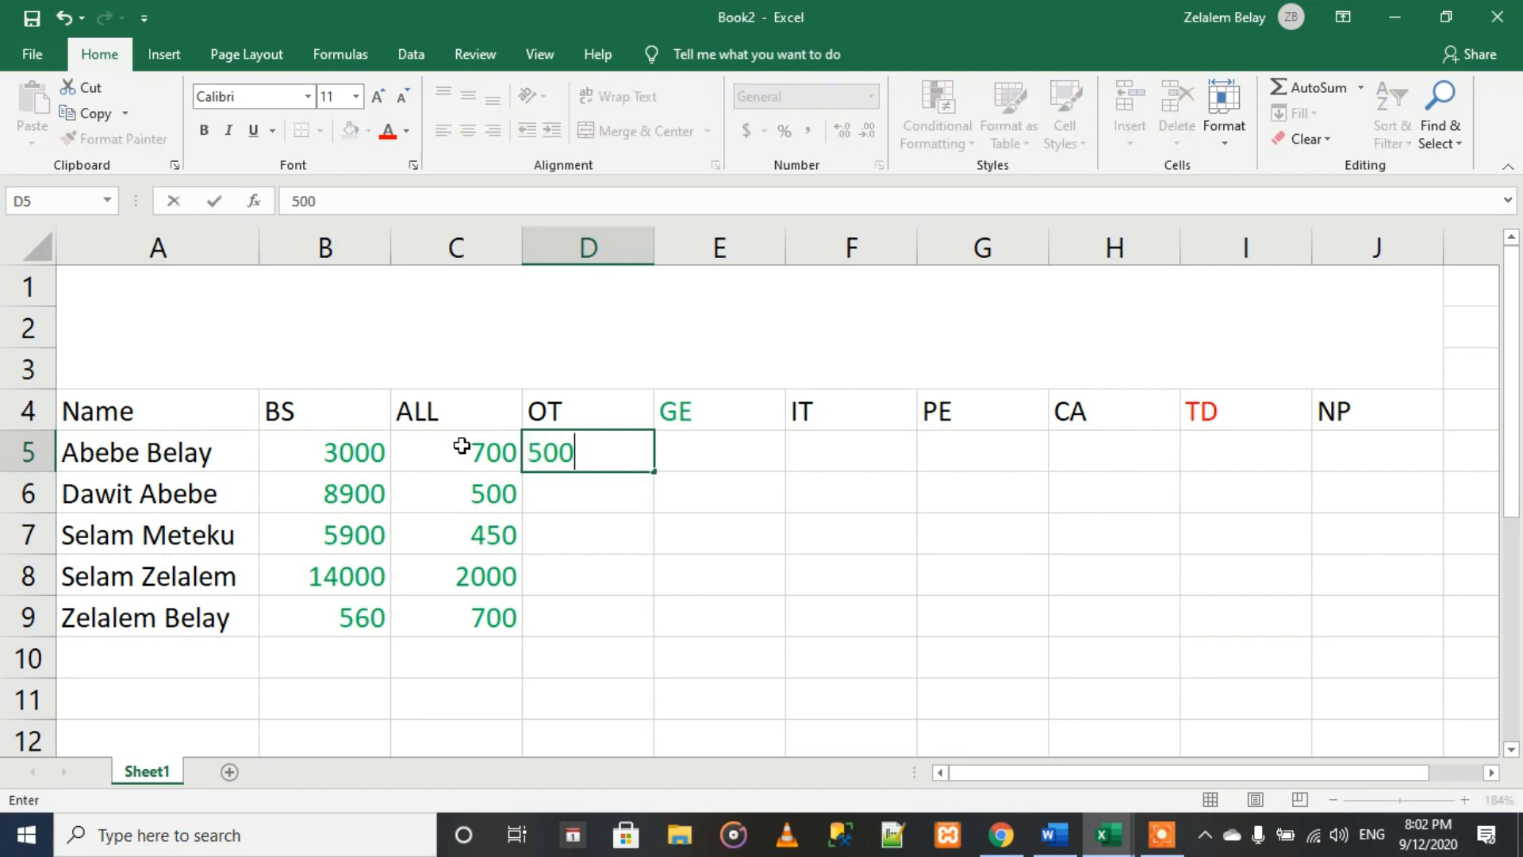
key("Return")
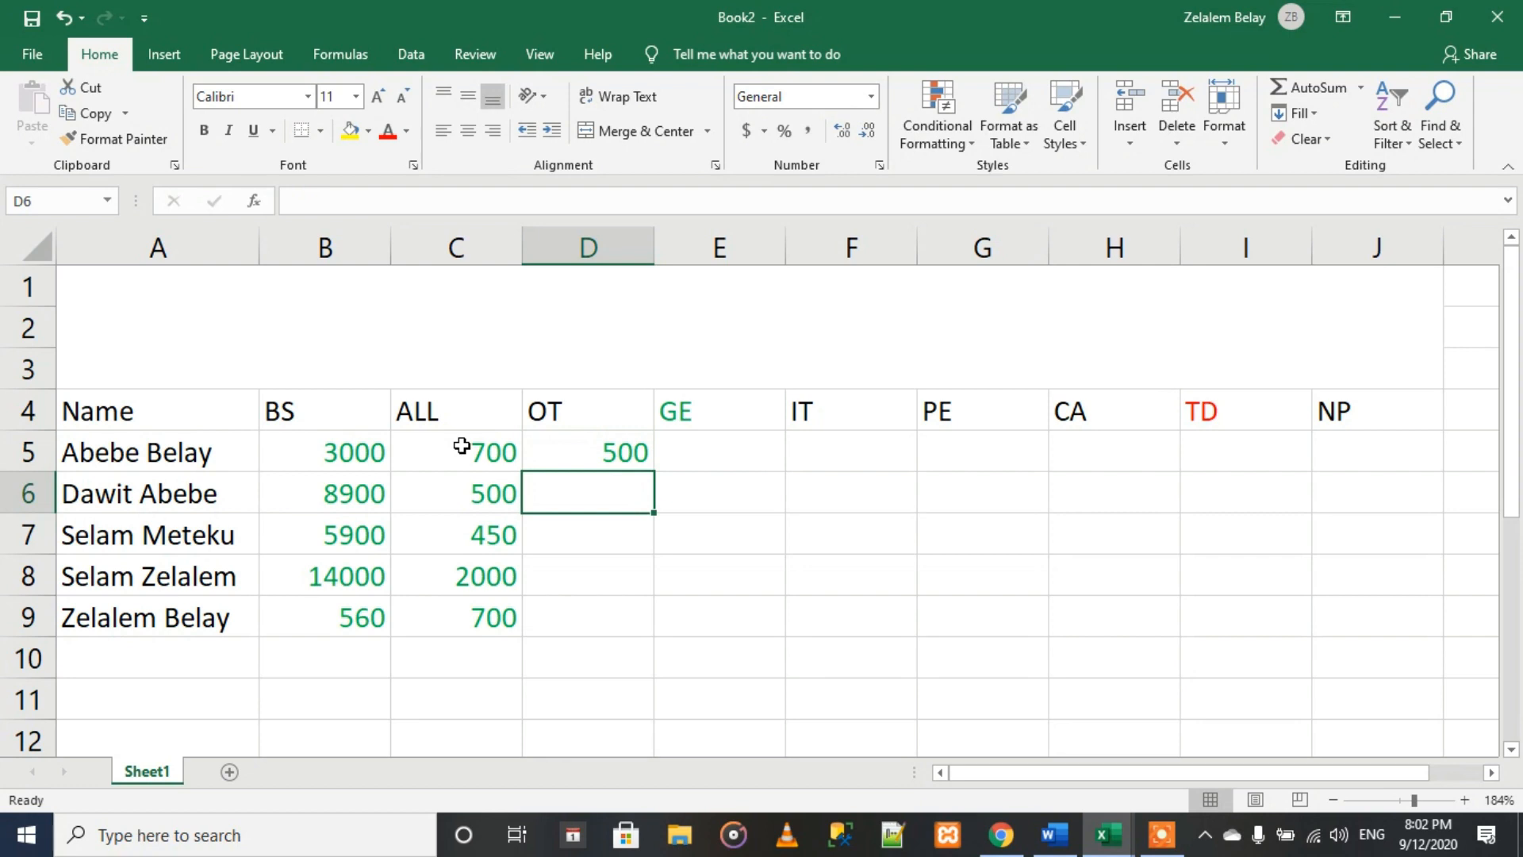
type("300")
key("Return")
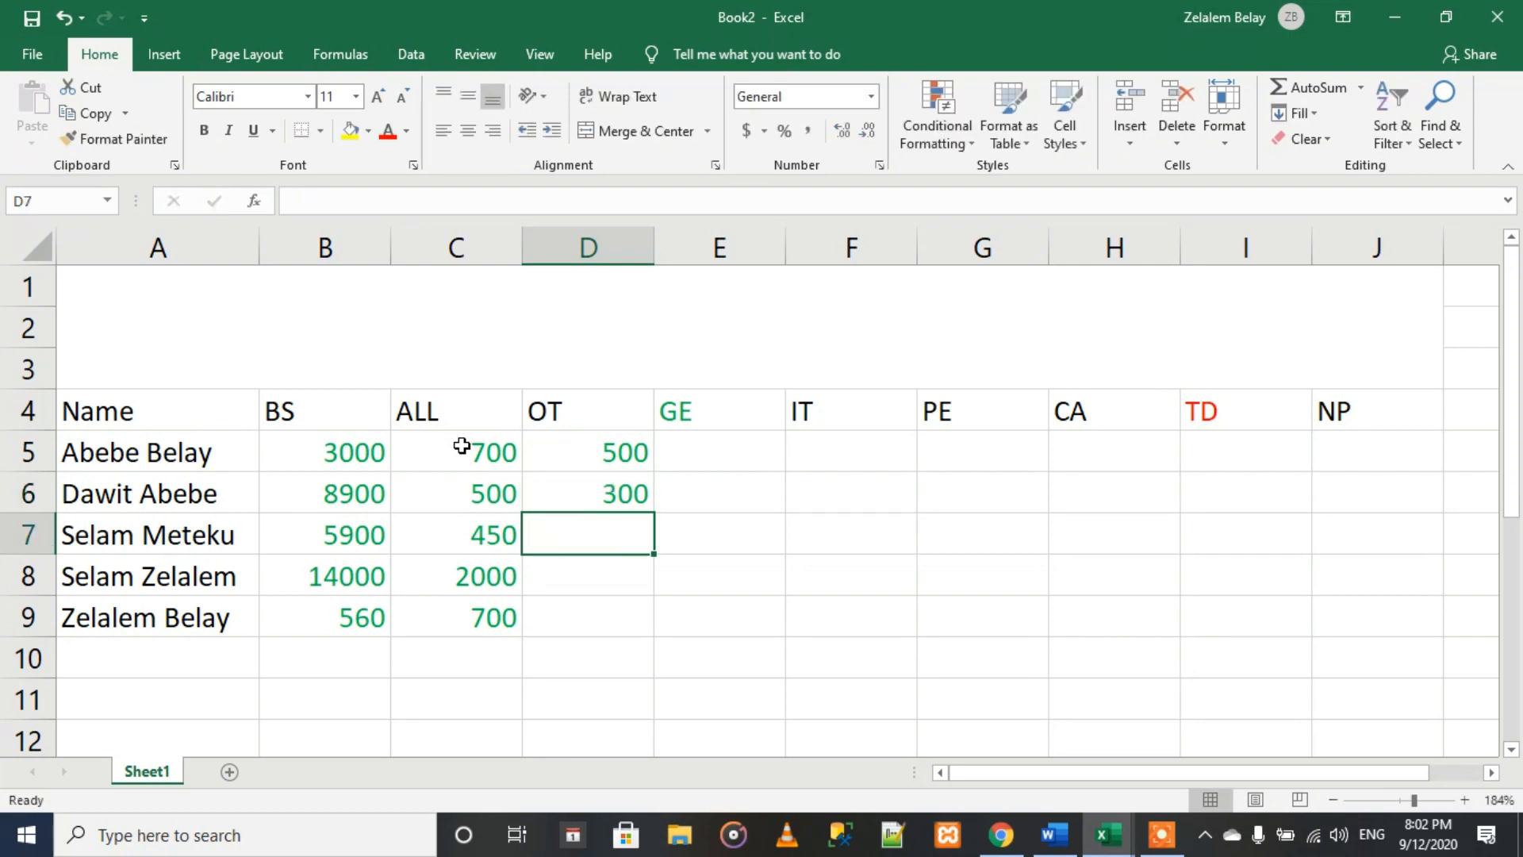
type("290")
key("Return")
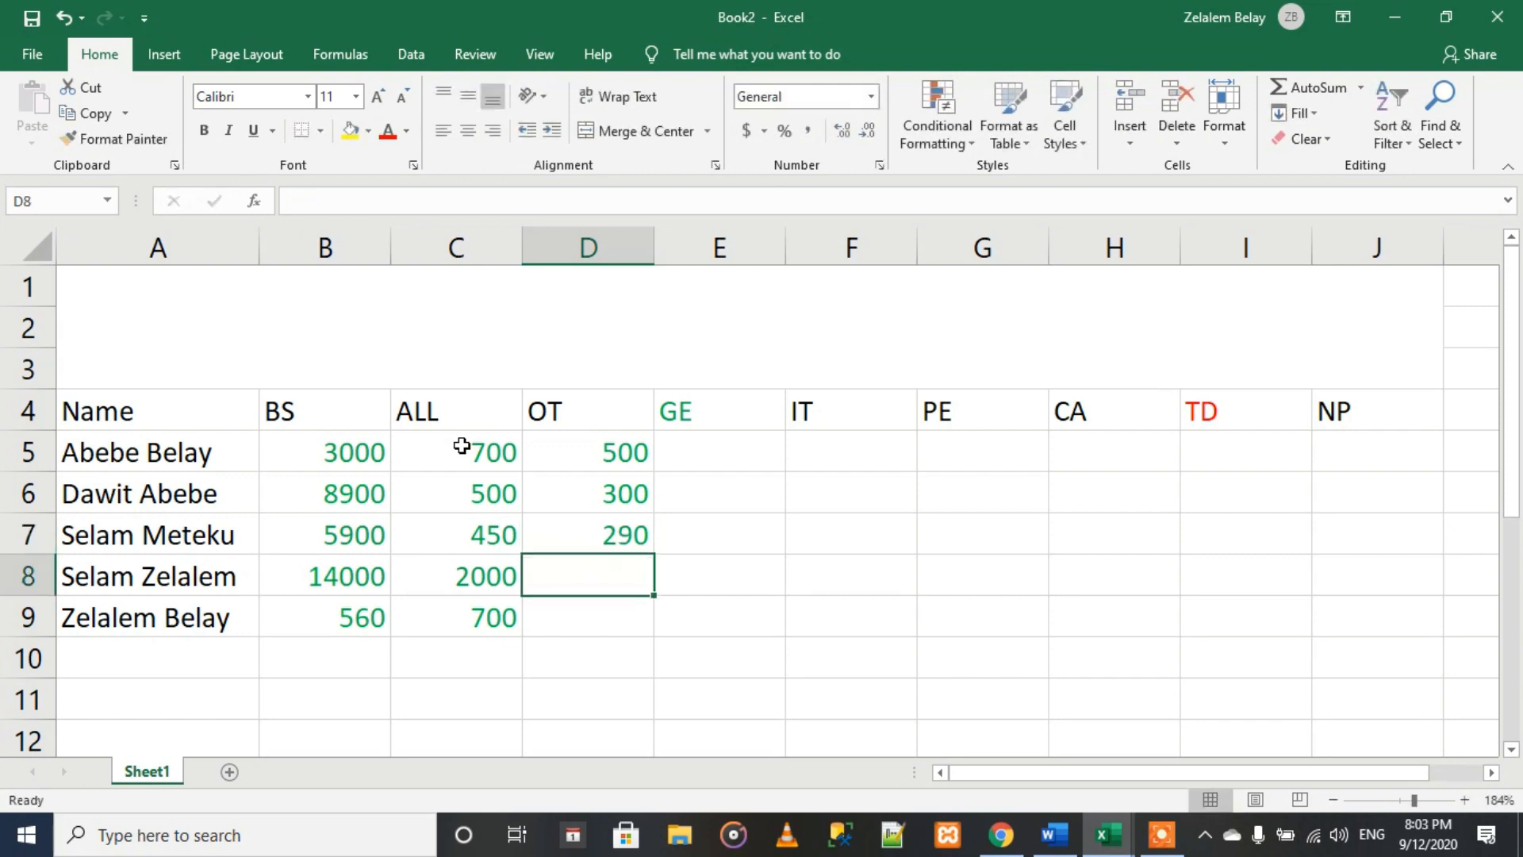
type("490")
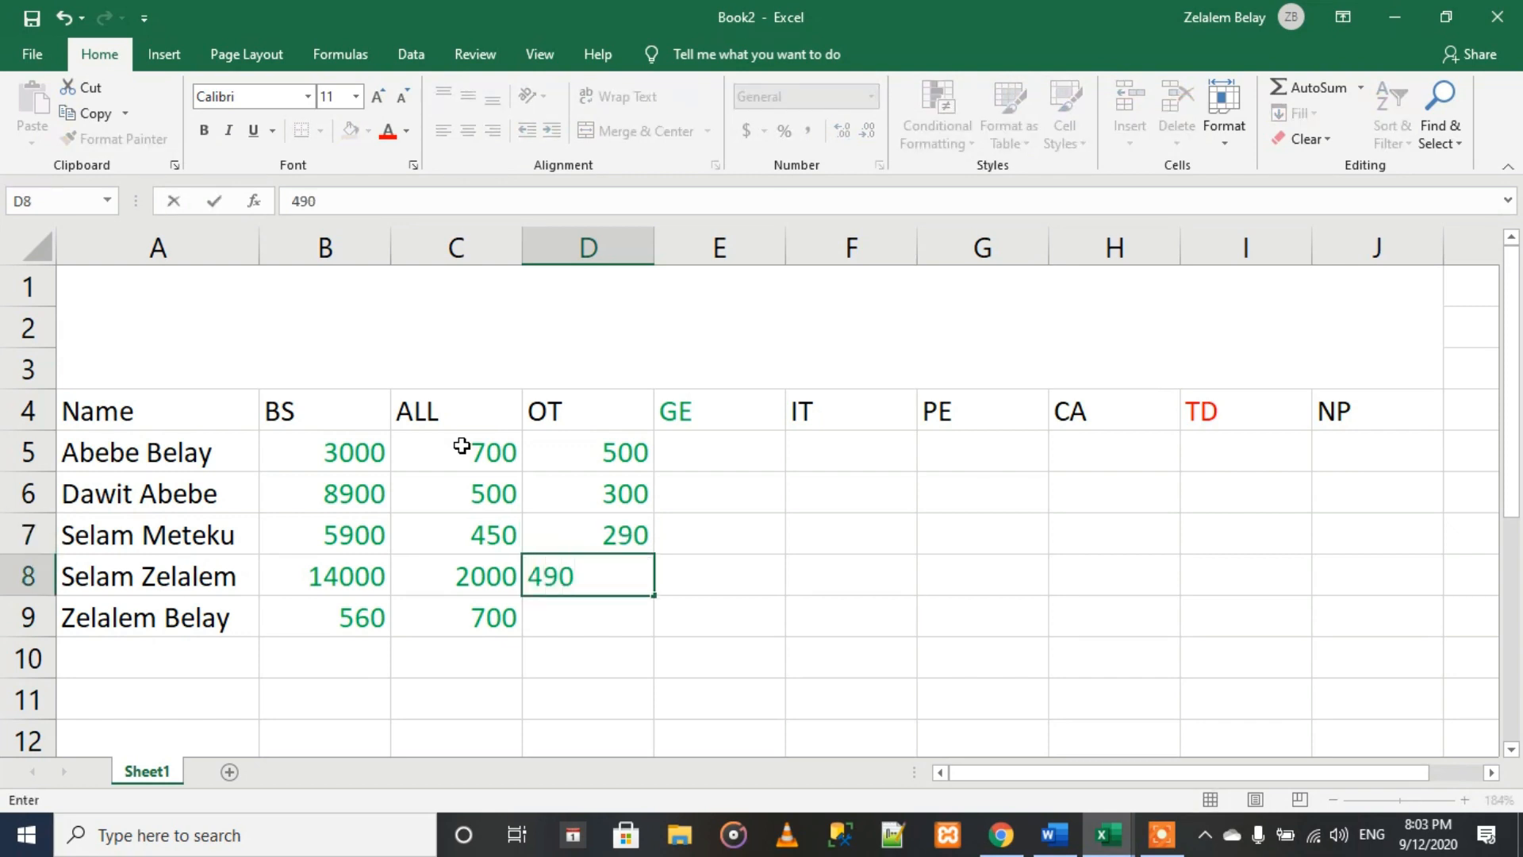
key("Return")
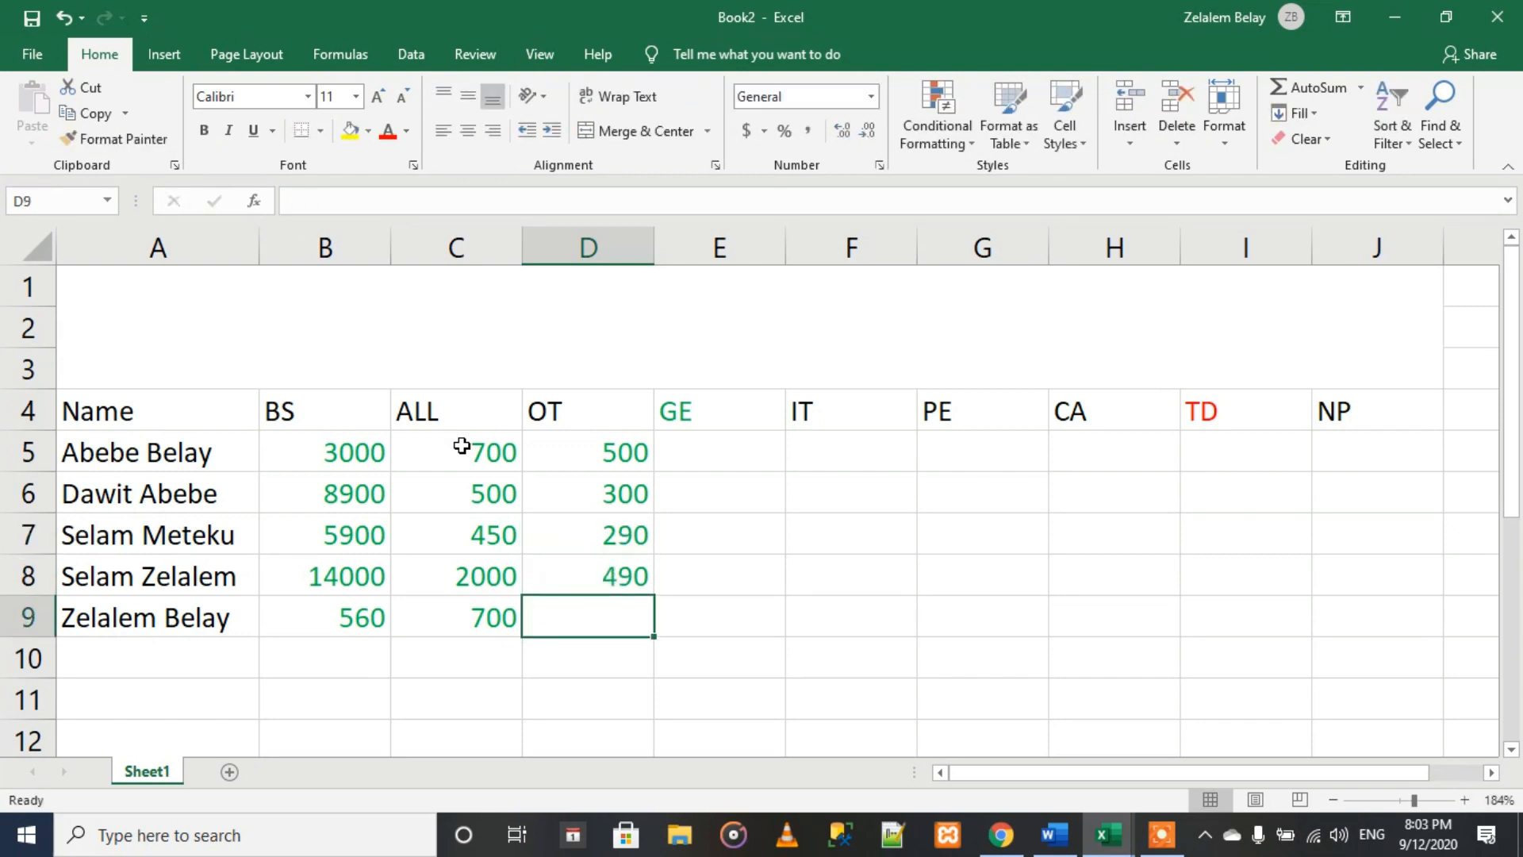
type("300")
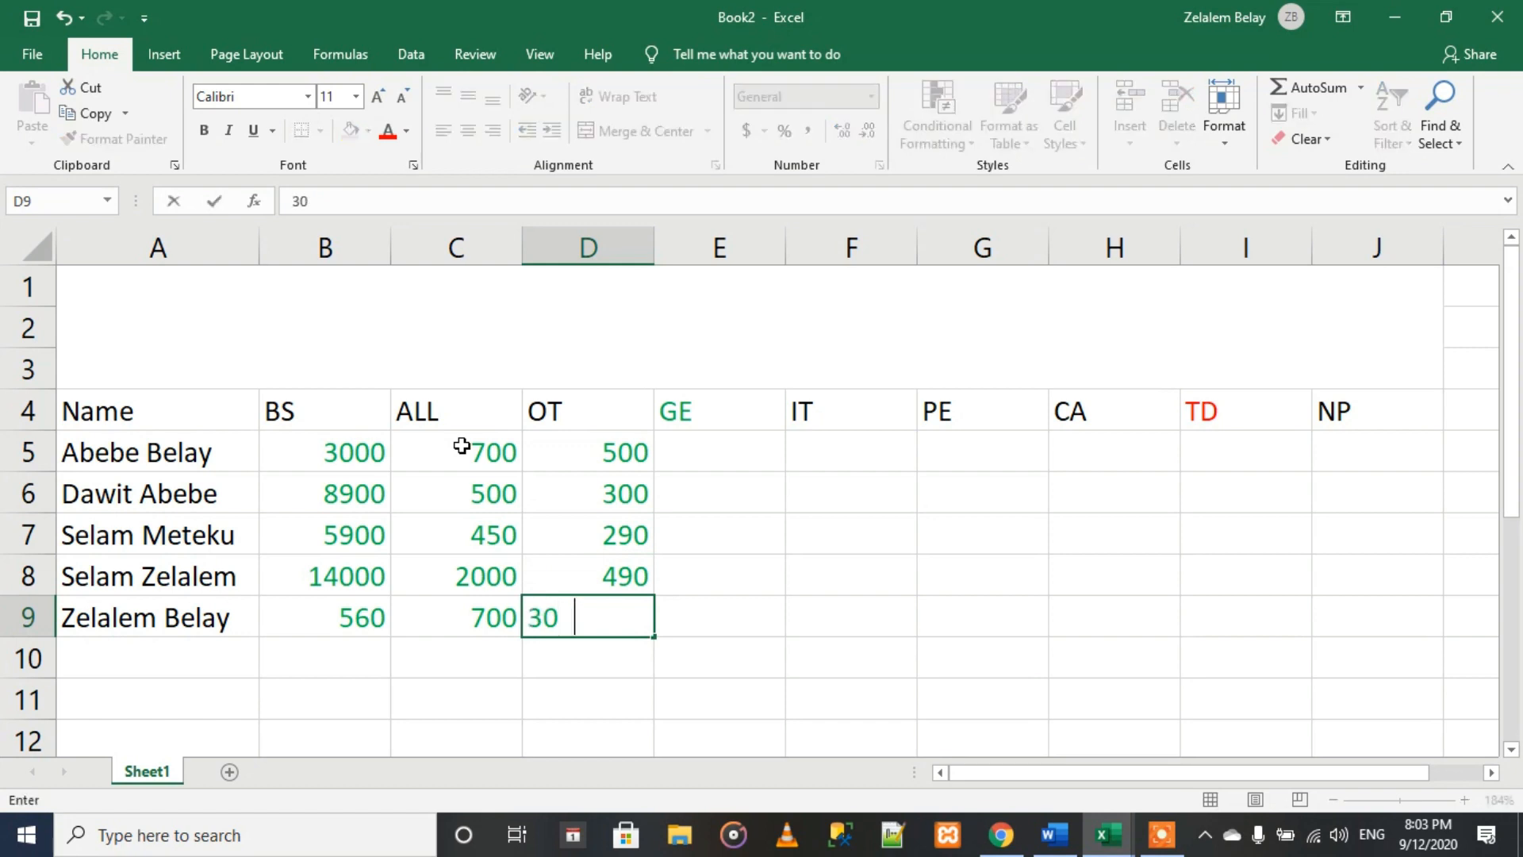
key("Tab")
Step: Review the BS, ALL and OT amounts in B5:D9, especially row 5, together with the GE header
key("Up")
key("Up")
key("Up")
key("Up")
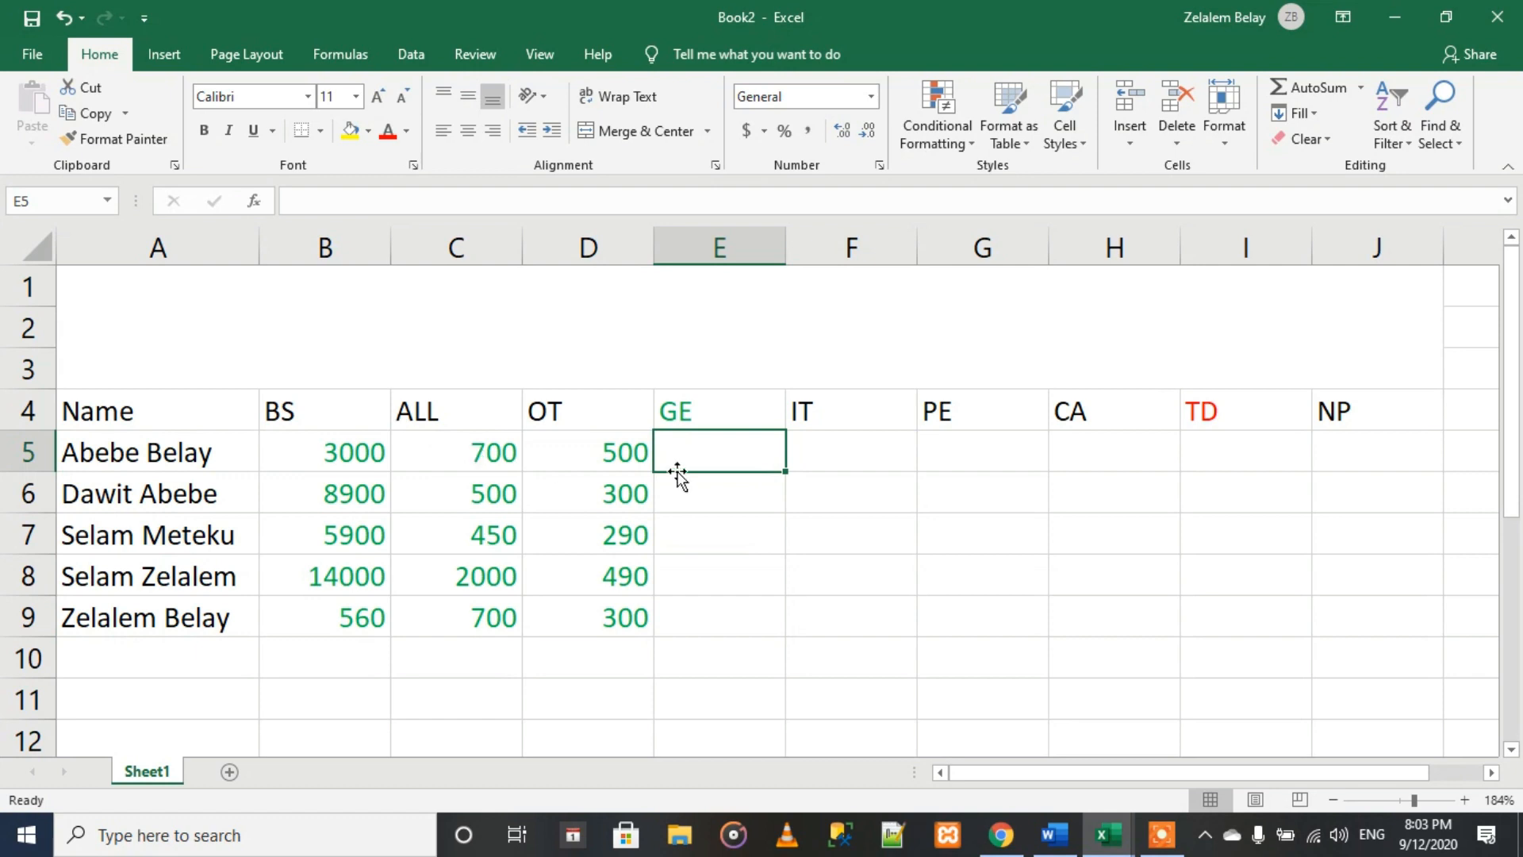
left_click_drag(354, 456, 629, 614)
left_click_drag(340, 450, 601, 450)
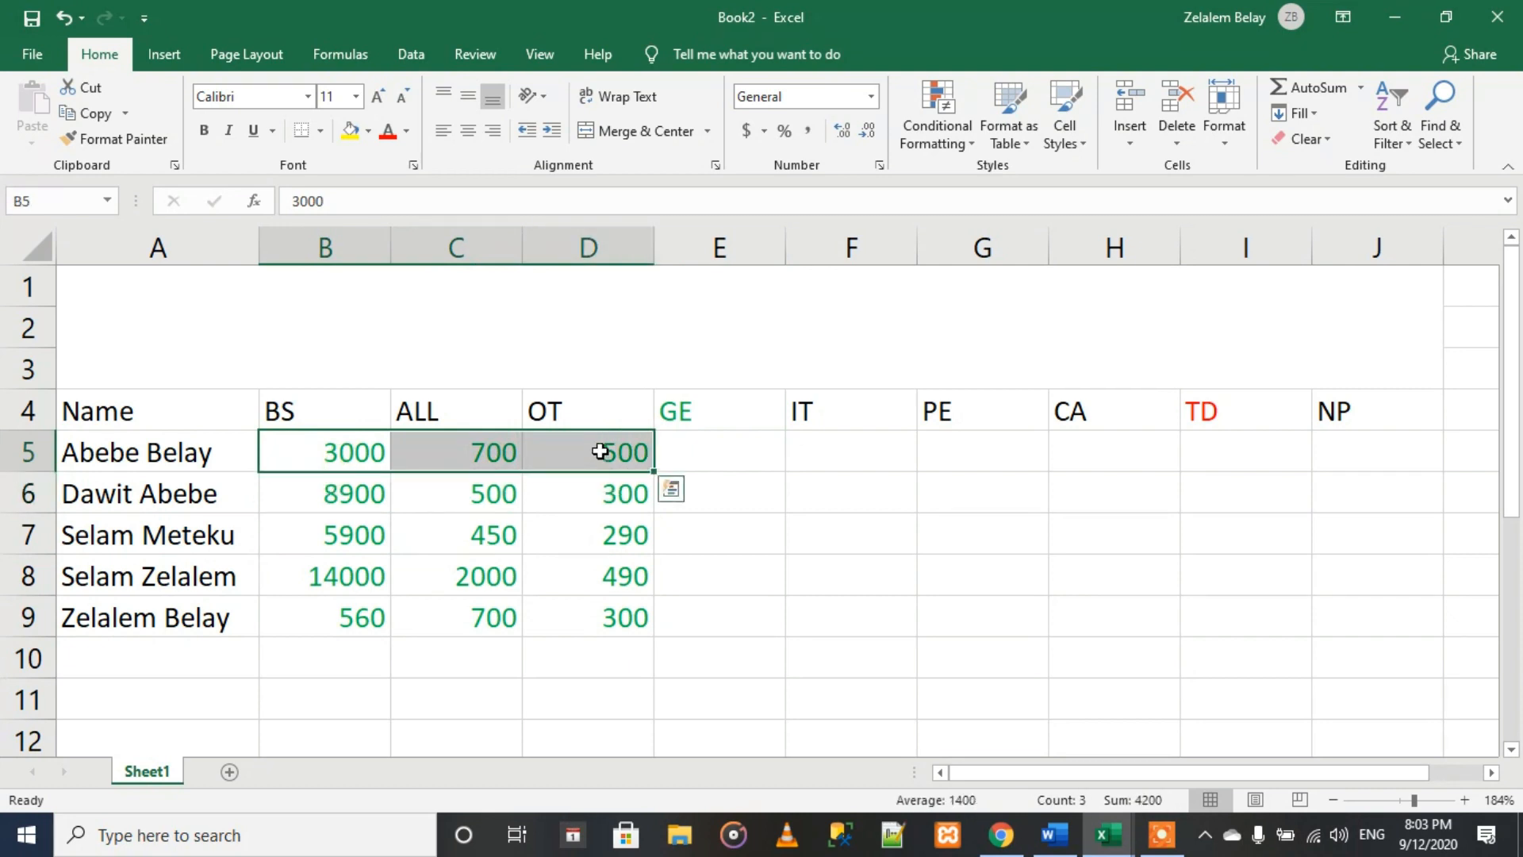
left_click(330, 449)
left_click_drag(333, 445, 593, 449)
left_click(717, 407)
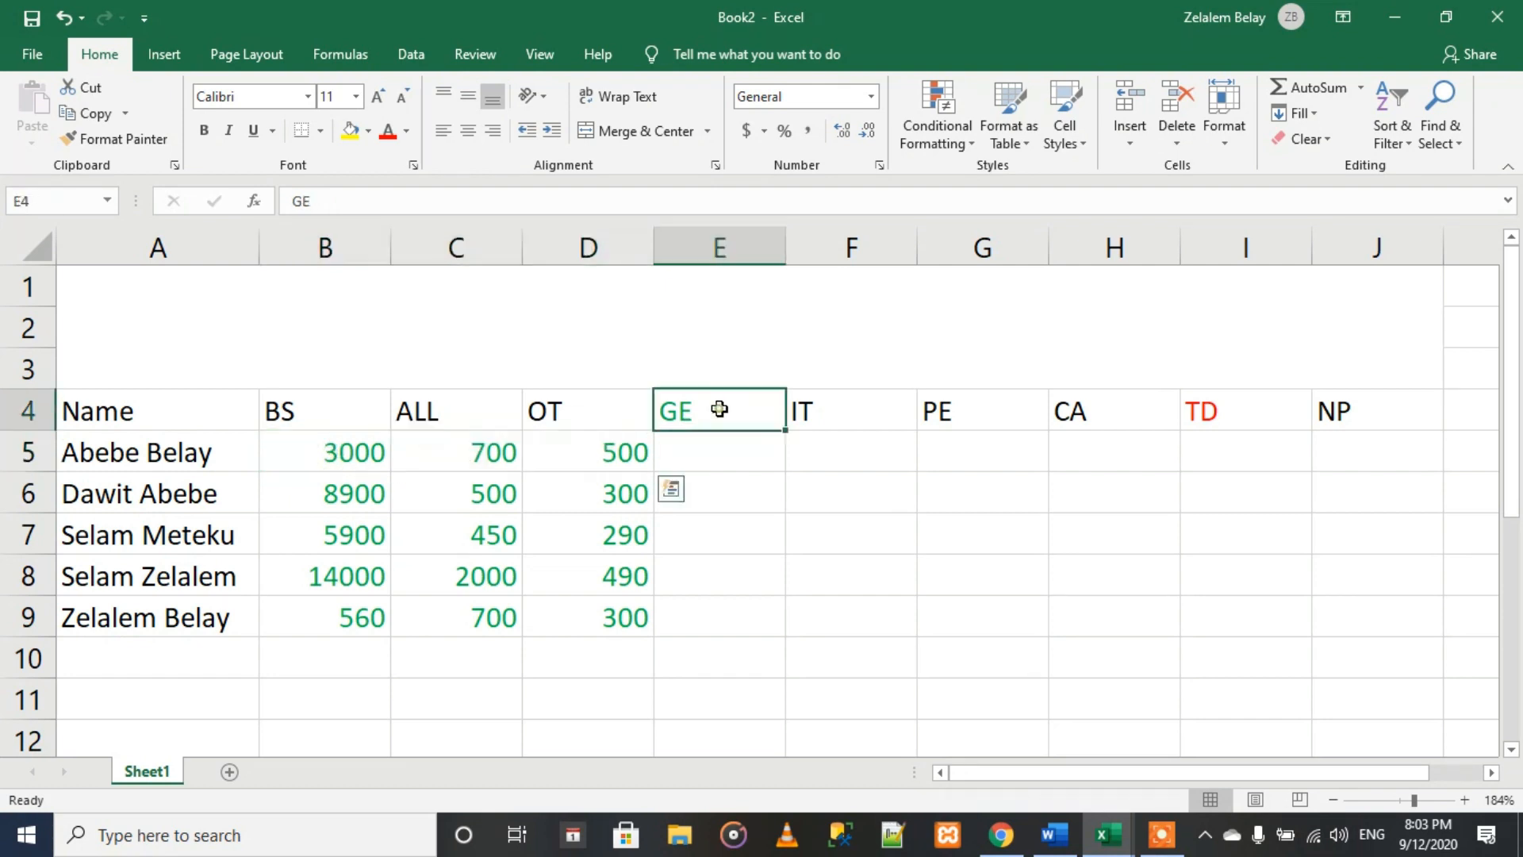
Step: Insert the SUM function over B5:D5 in GE cell E5 and fill the formula down to E9
left_click(695, 450)
left_click(254, 201)
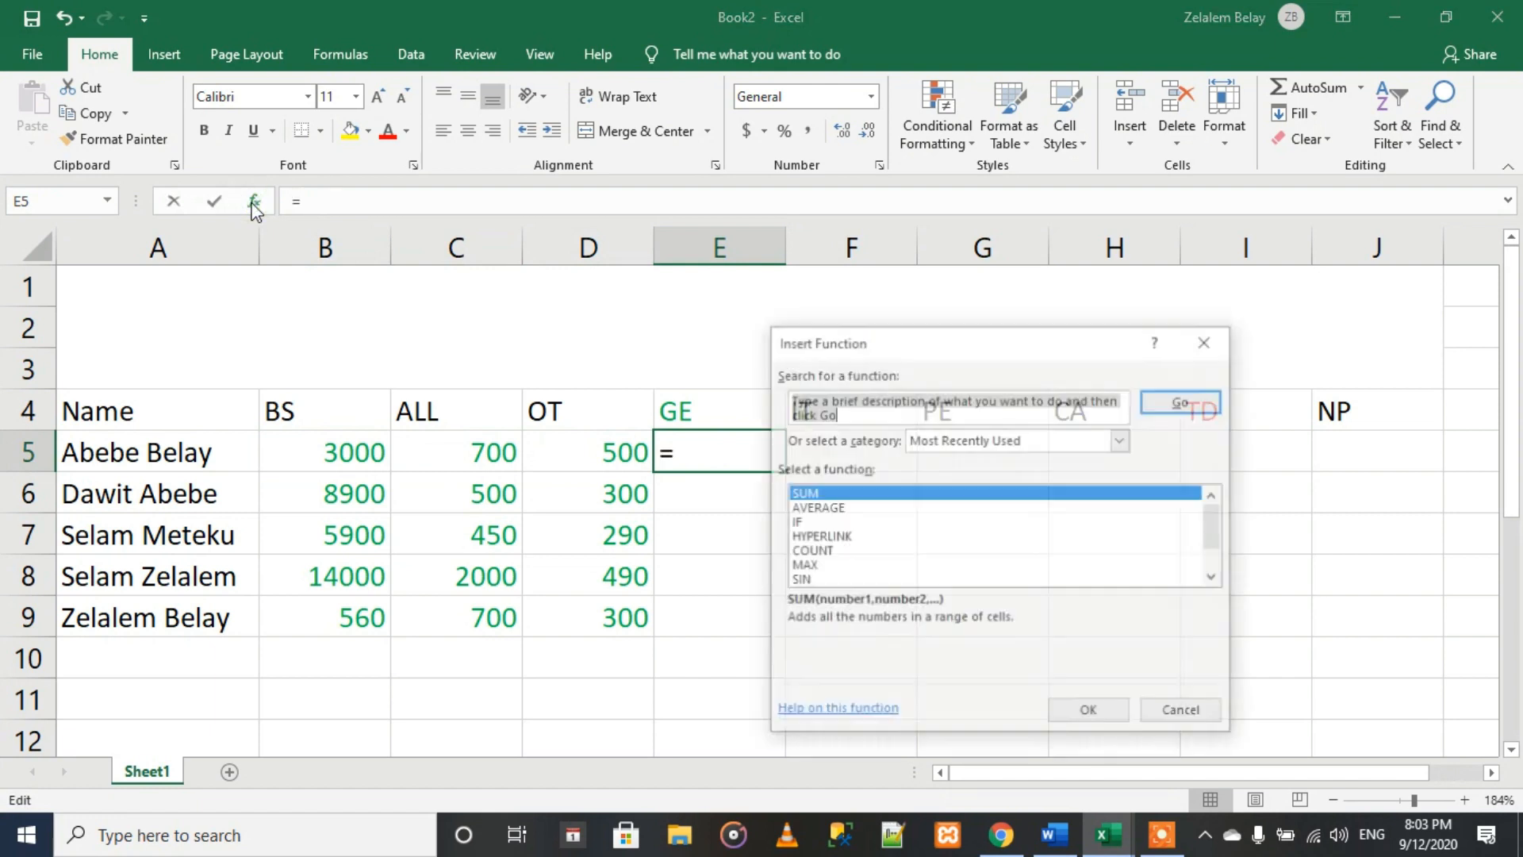
left_click(1109, 718)
left_click_drag(909, 355, 1035, 356)
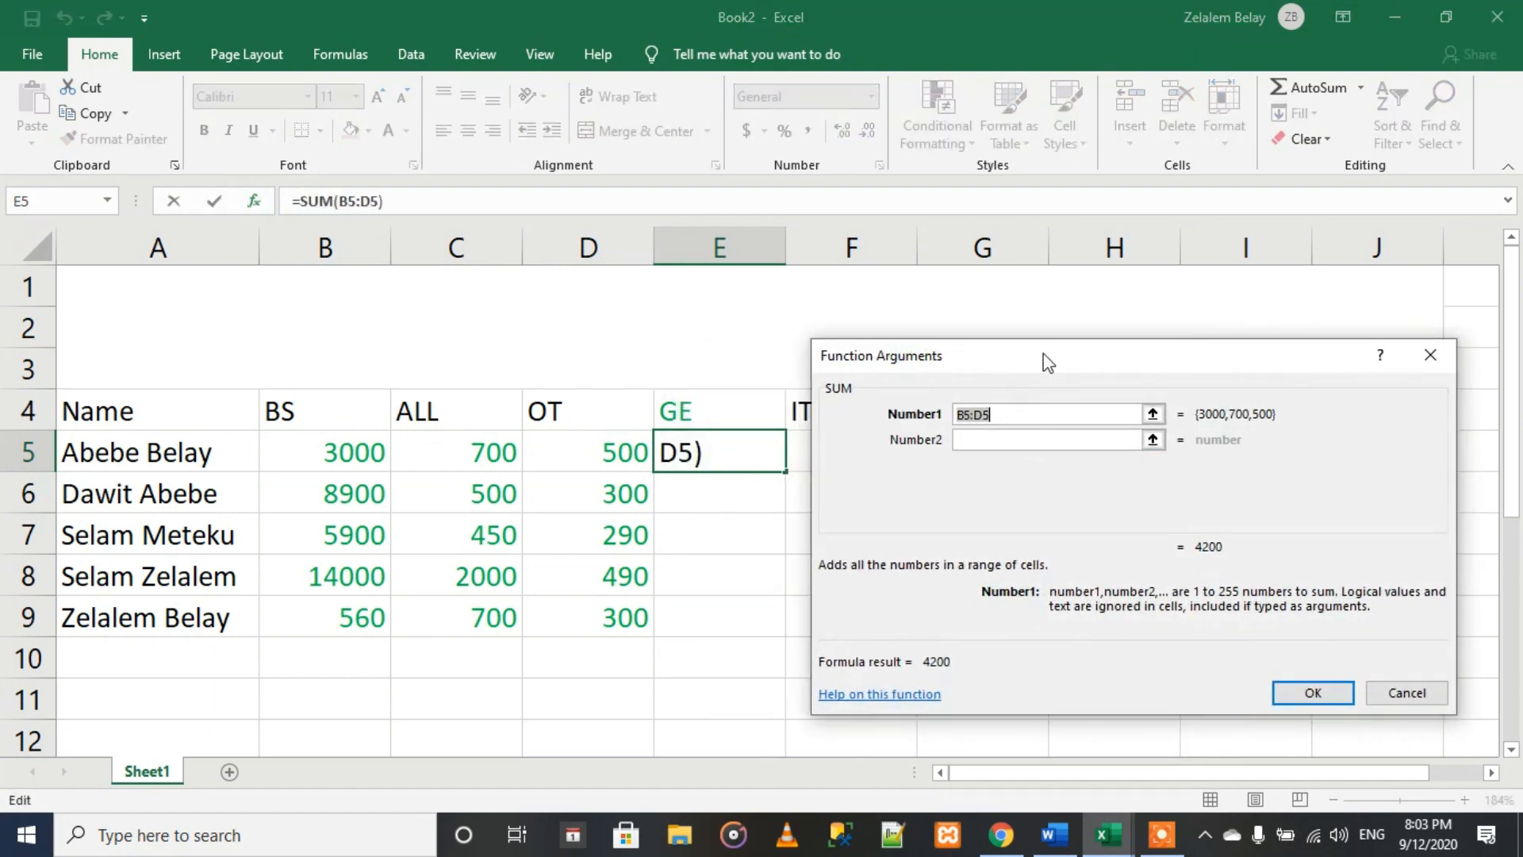
left_click(360, 465)
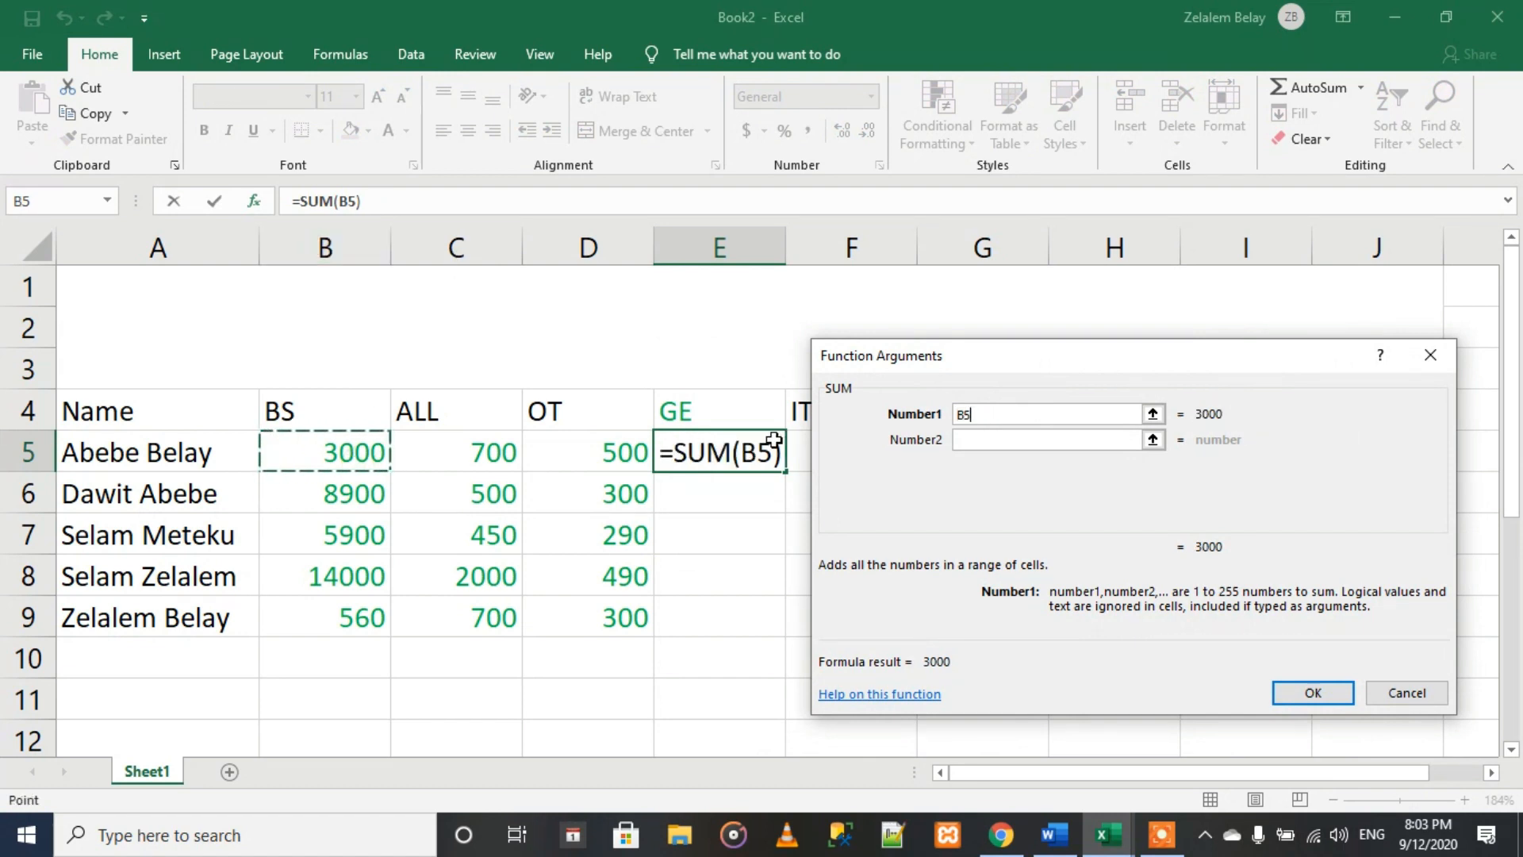
left_click_drag(353, 448, 602, 448)
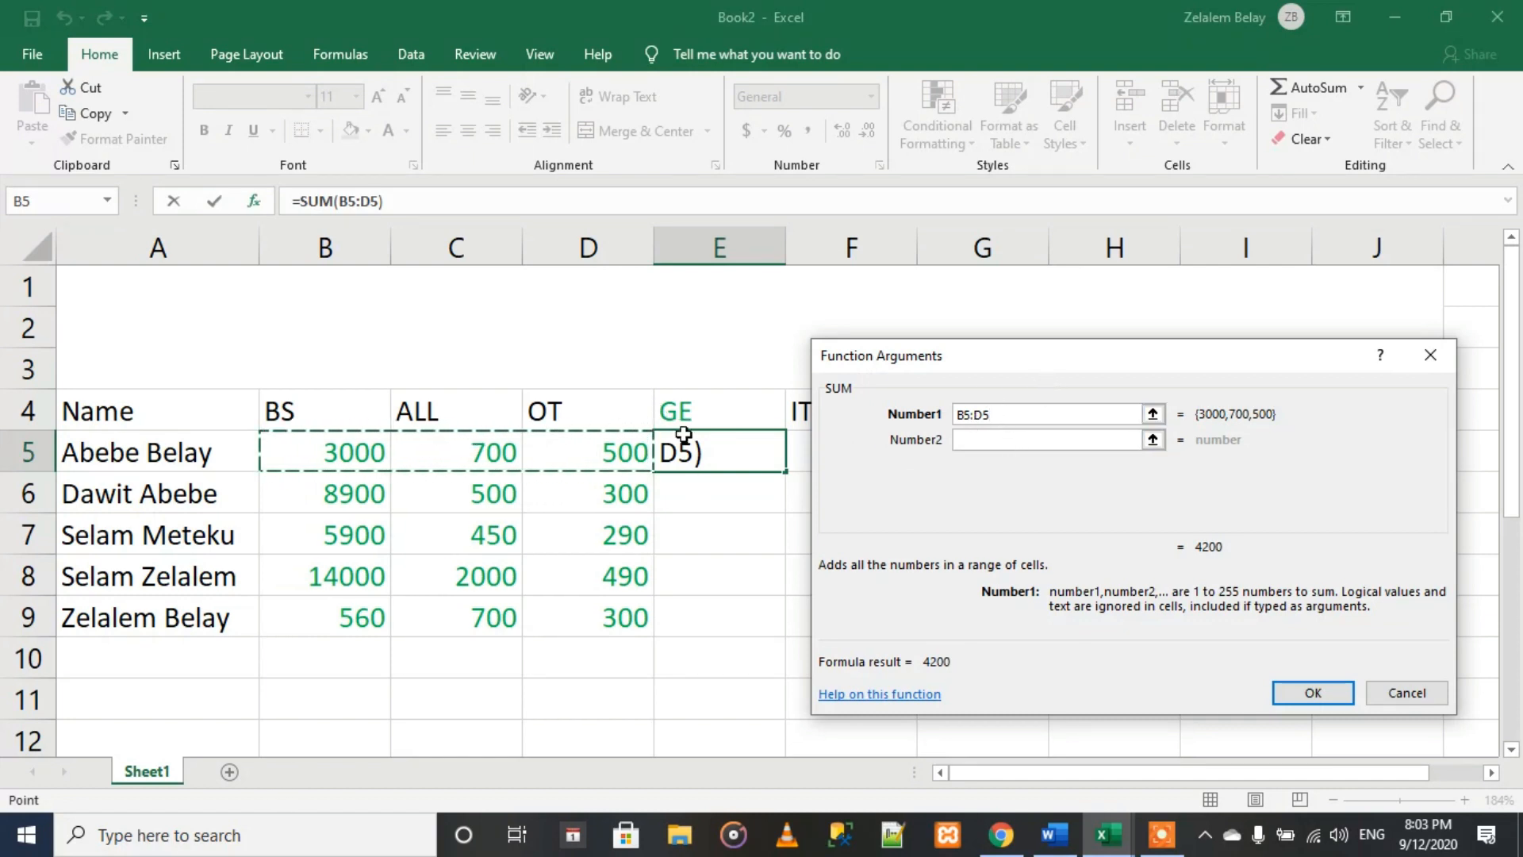
left_click(1313, 693)
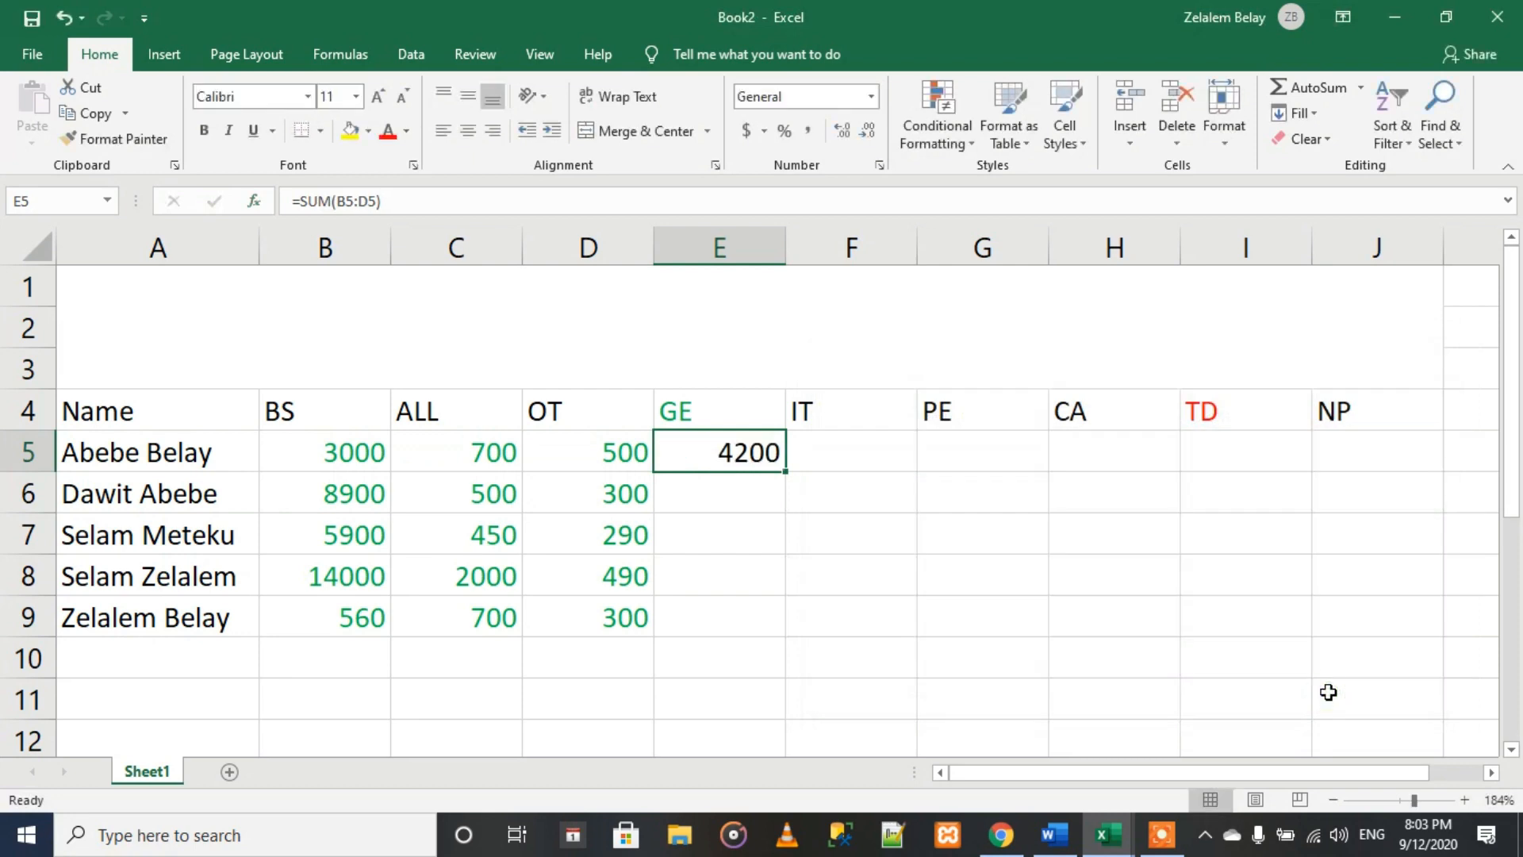
double_click(785, 471)
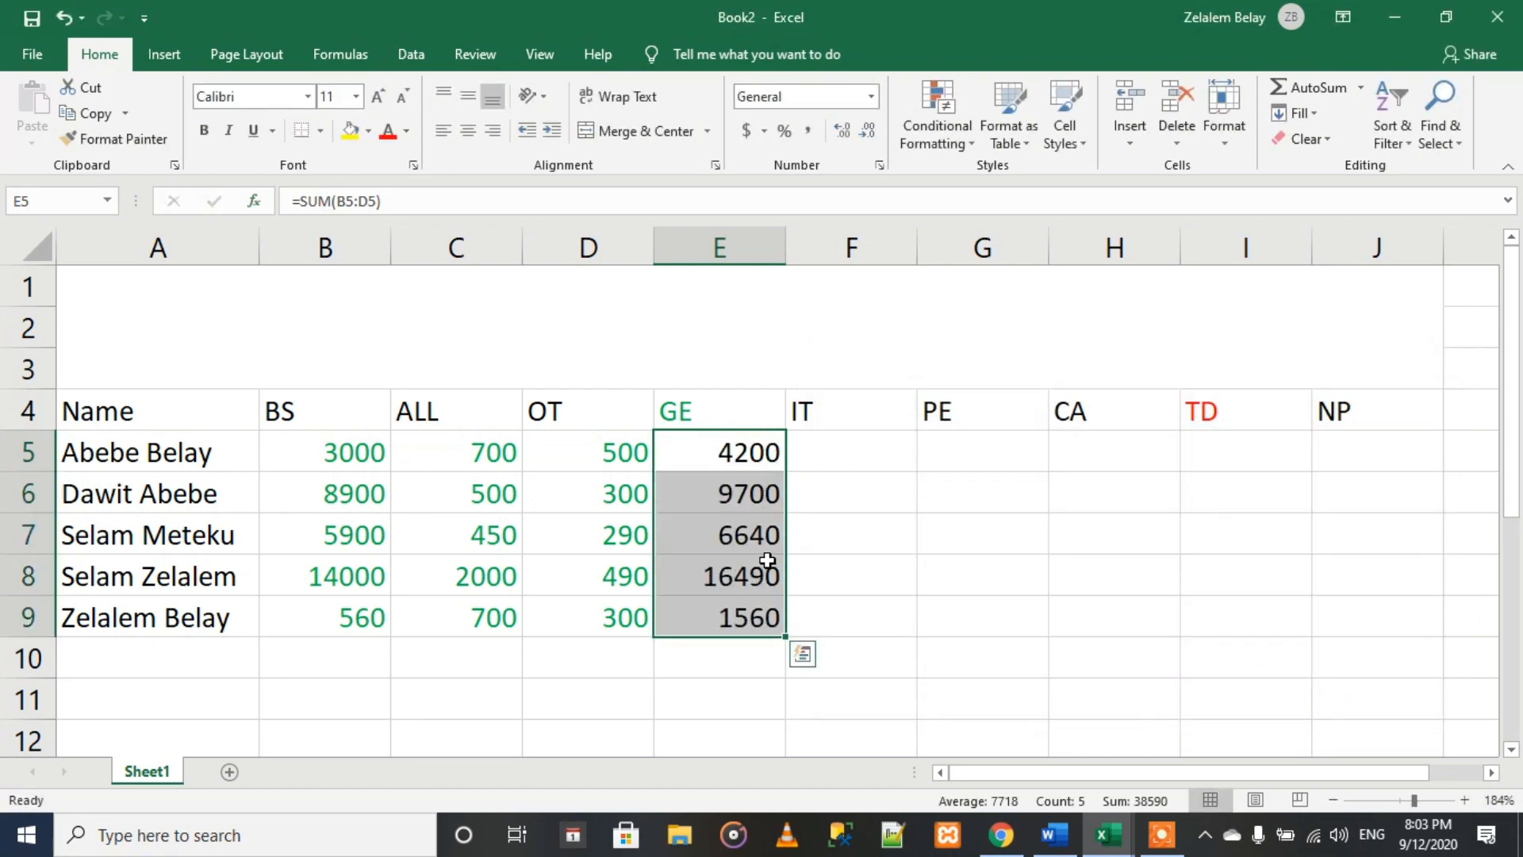
Step: Enter the formula =B5*7% in PE cell G5 and fill it down to G9
left_click(848, 450)
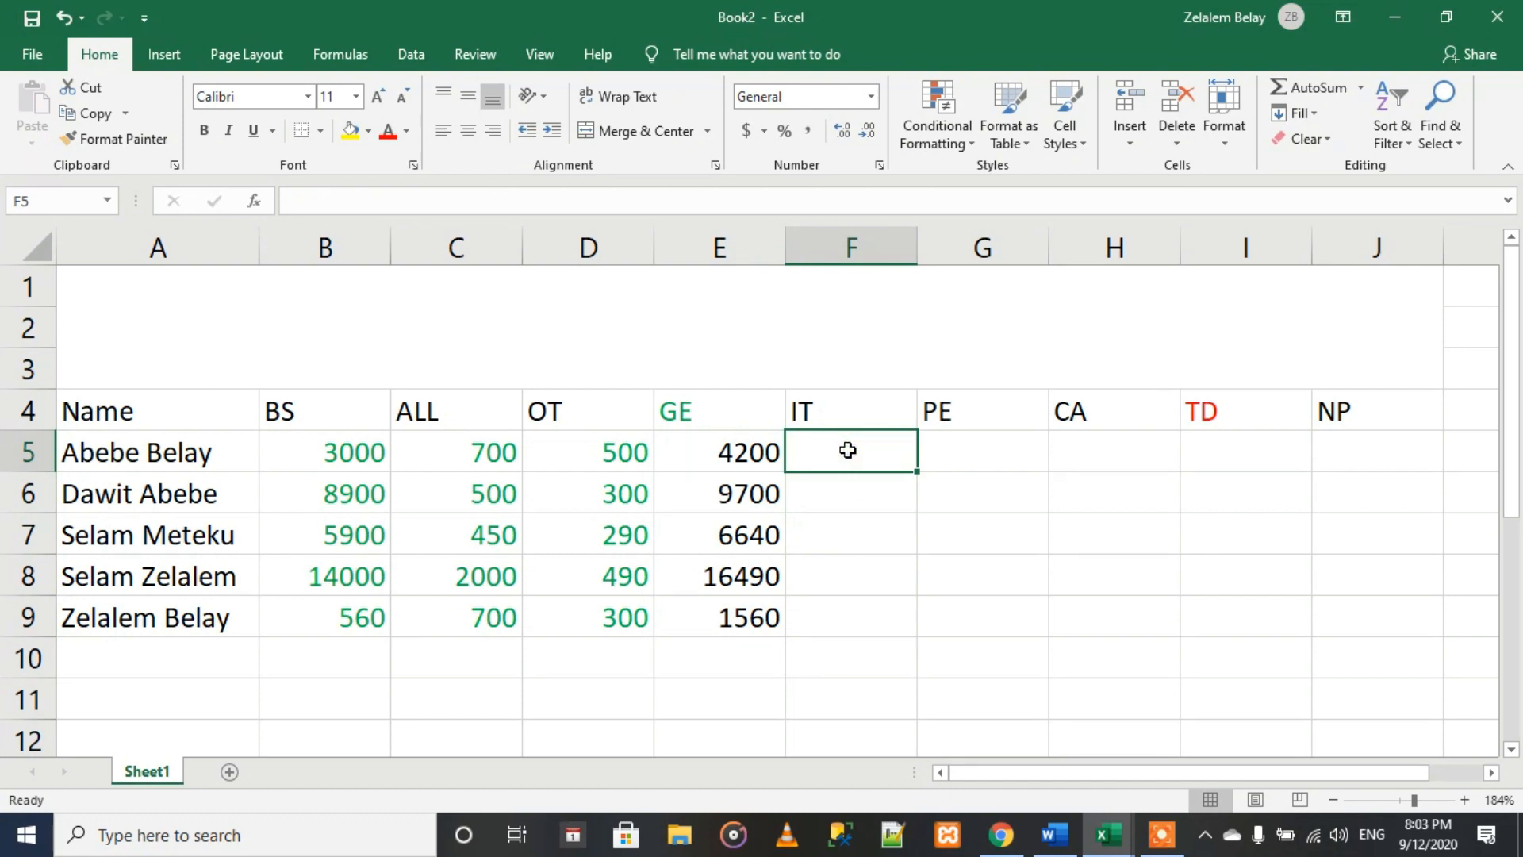
left_click(936, 449)
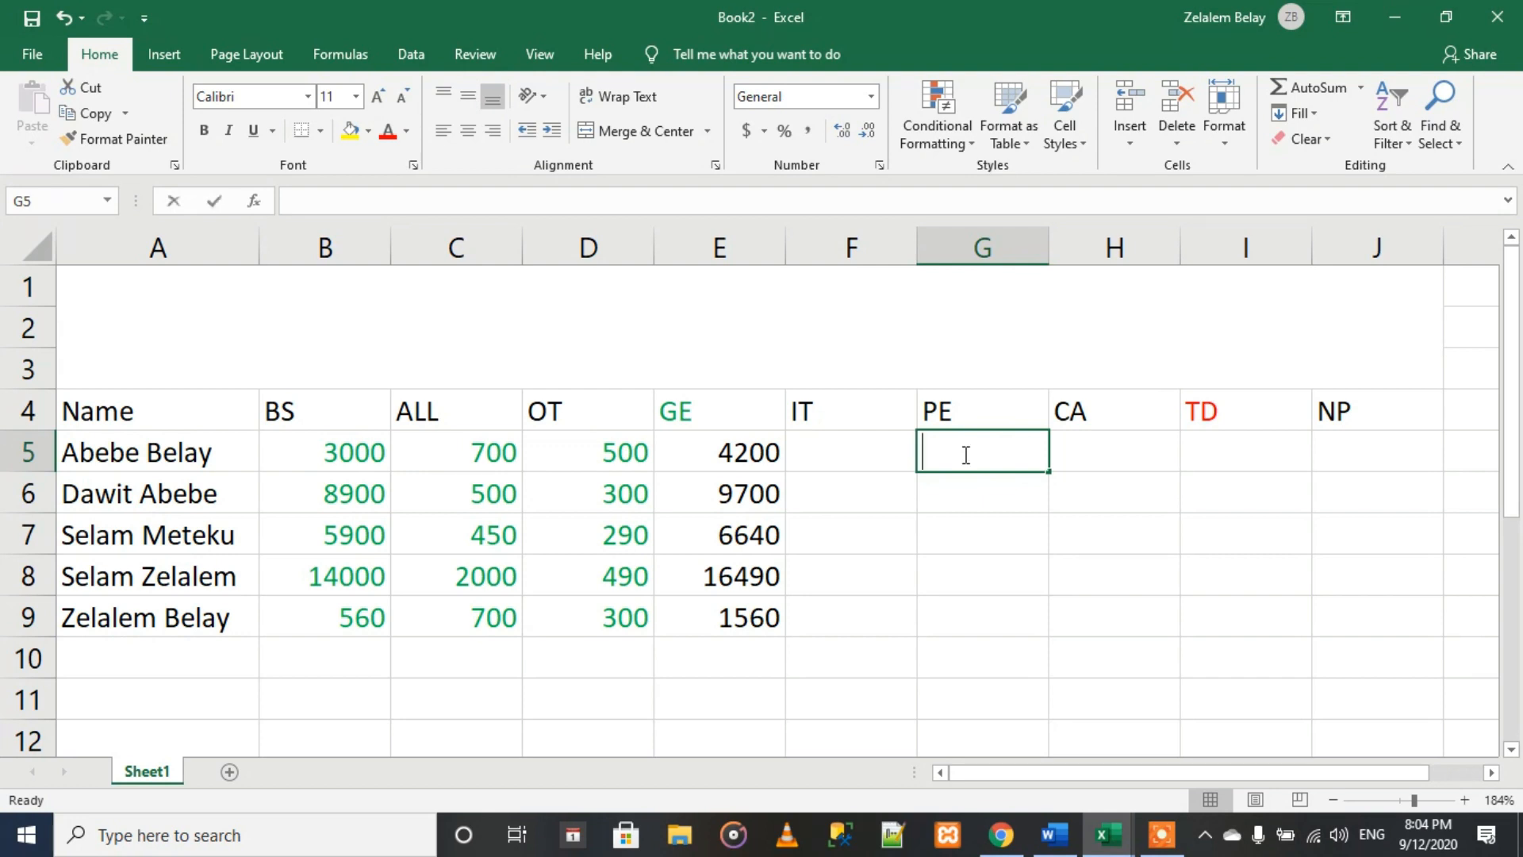
type("=")
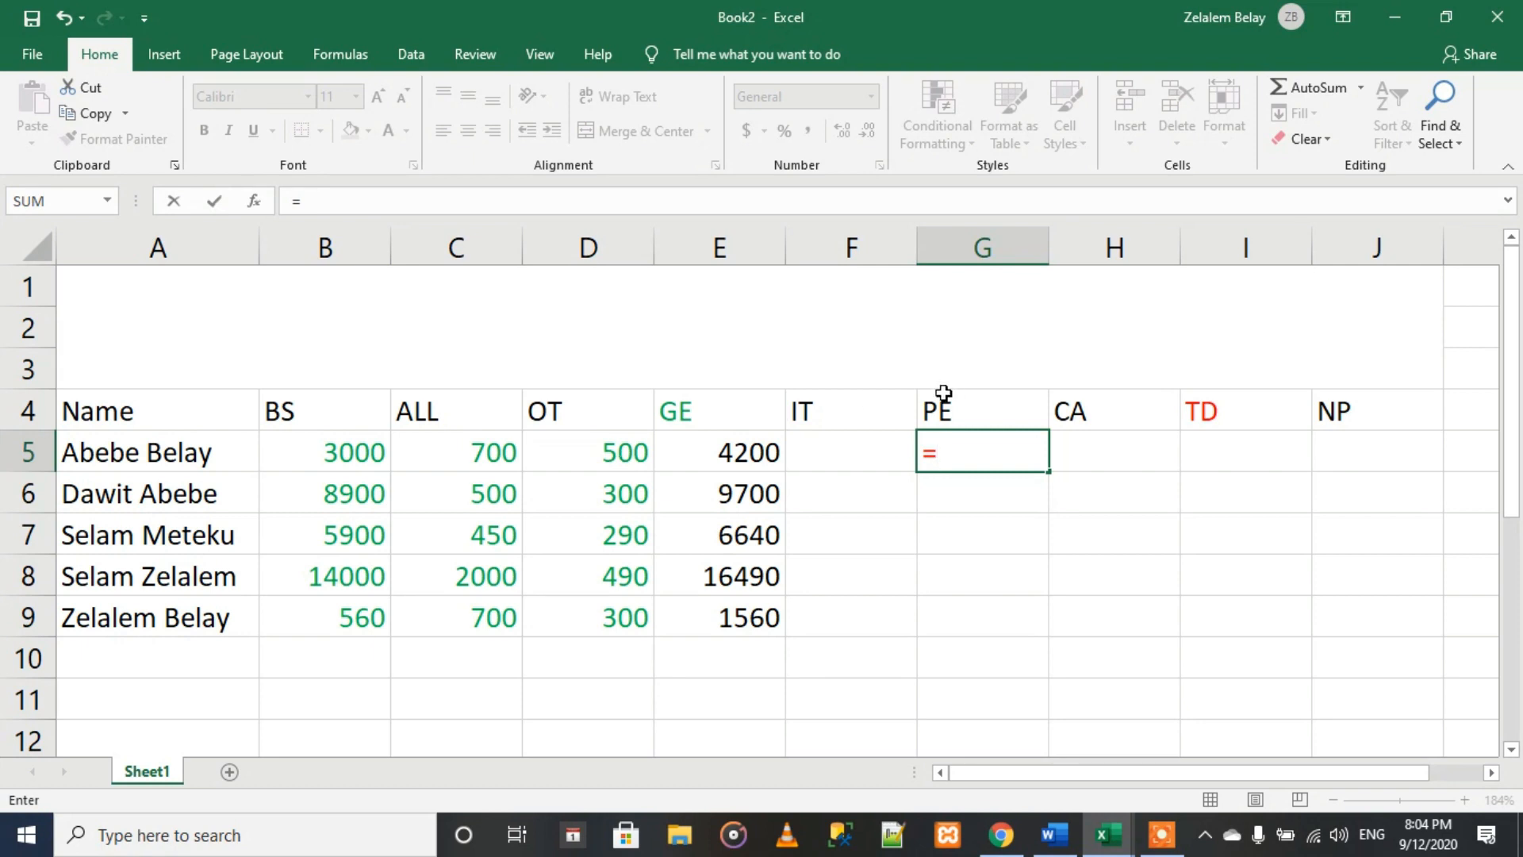
left_click(365, 452)
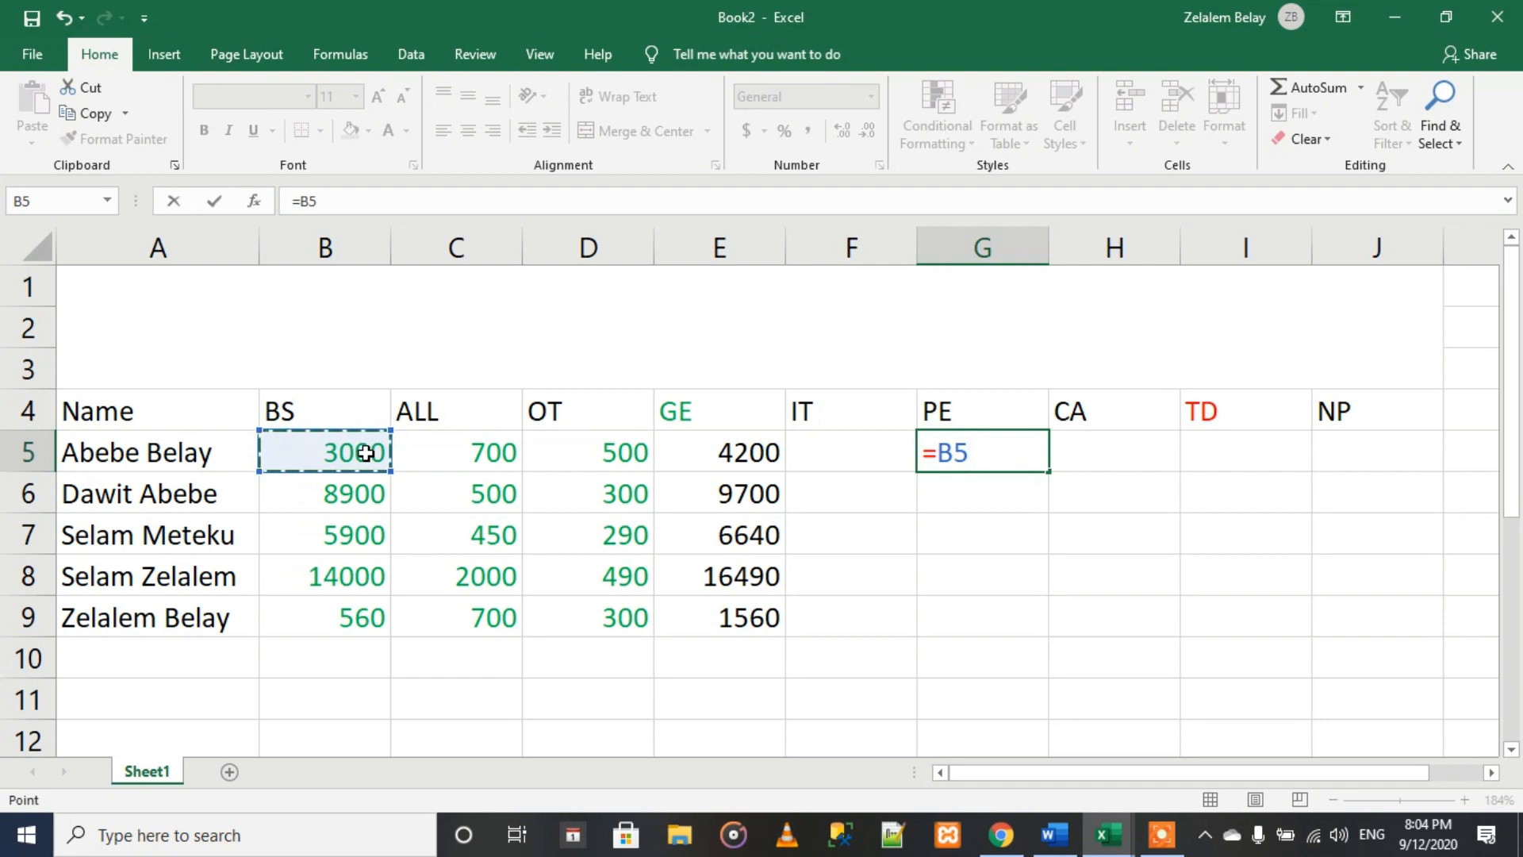
type("*7&")
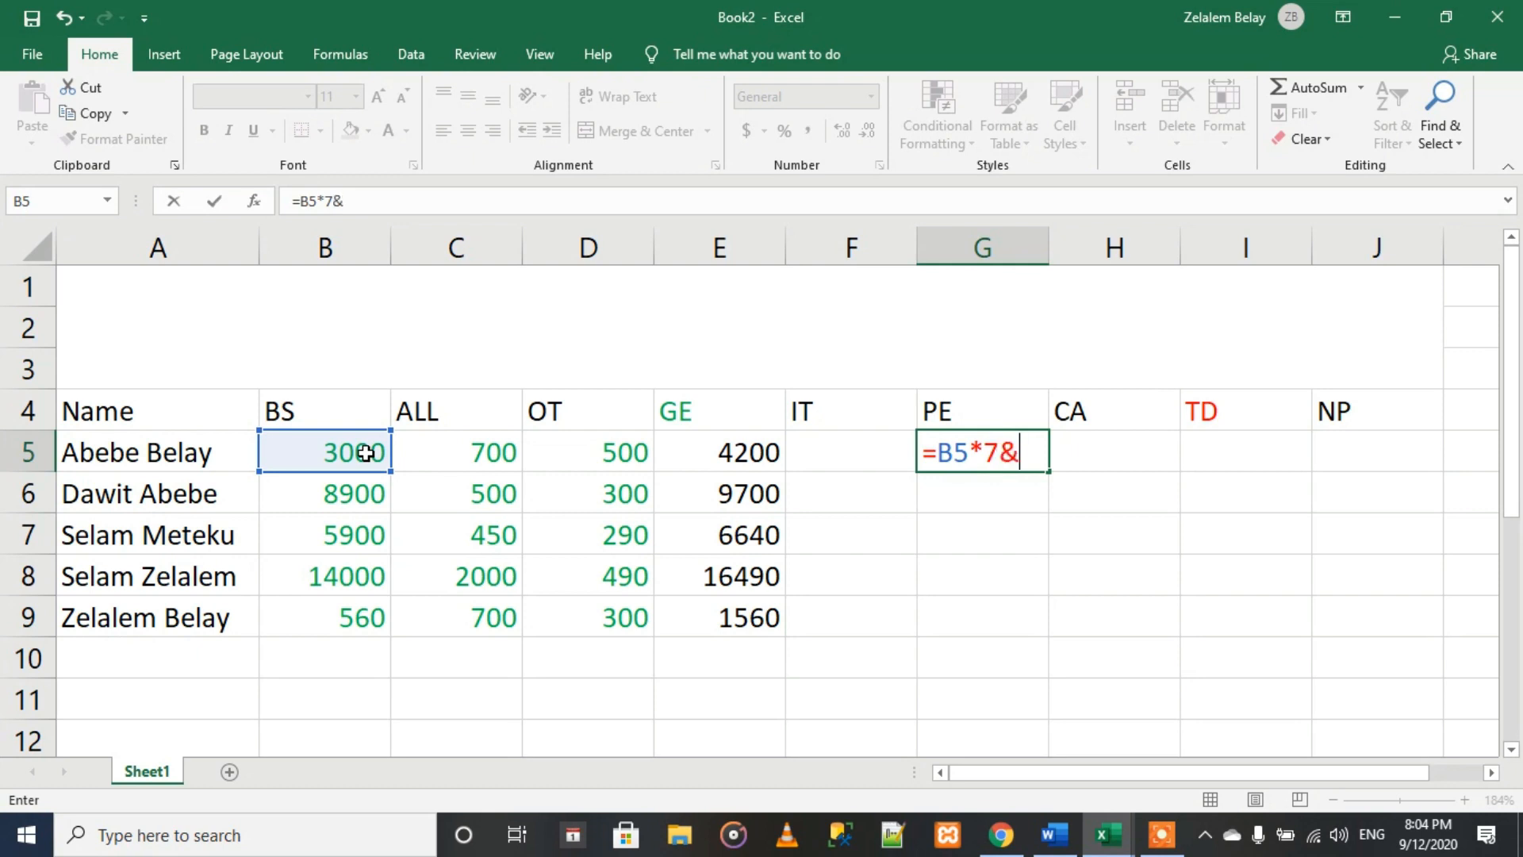
key("BackSpace")
type("%")
key("Return")
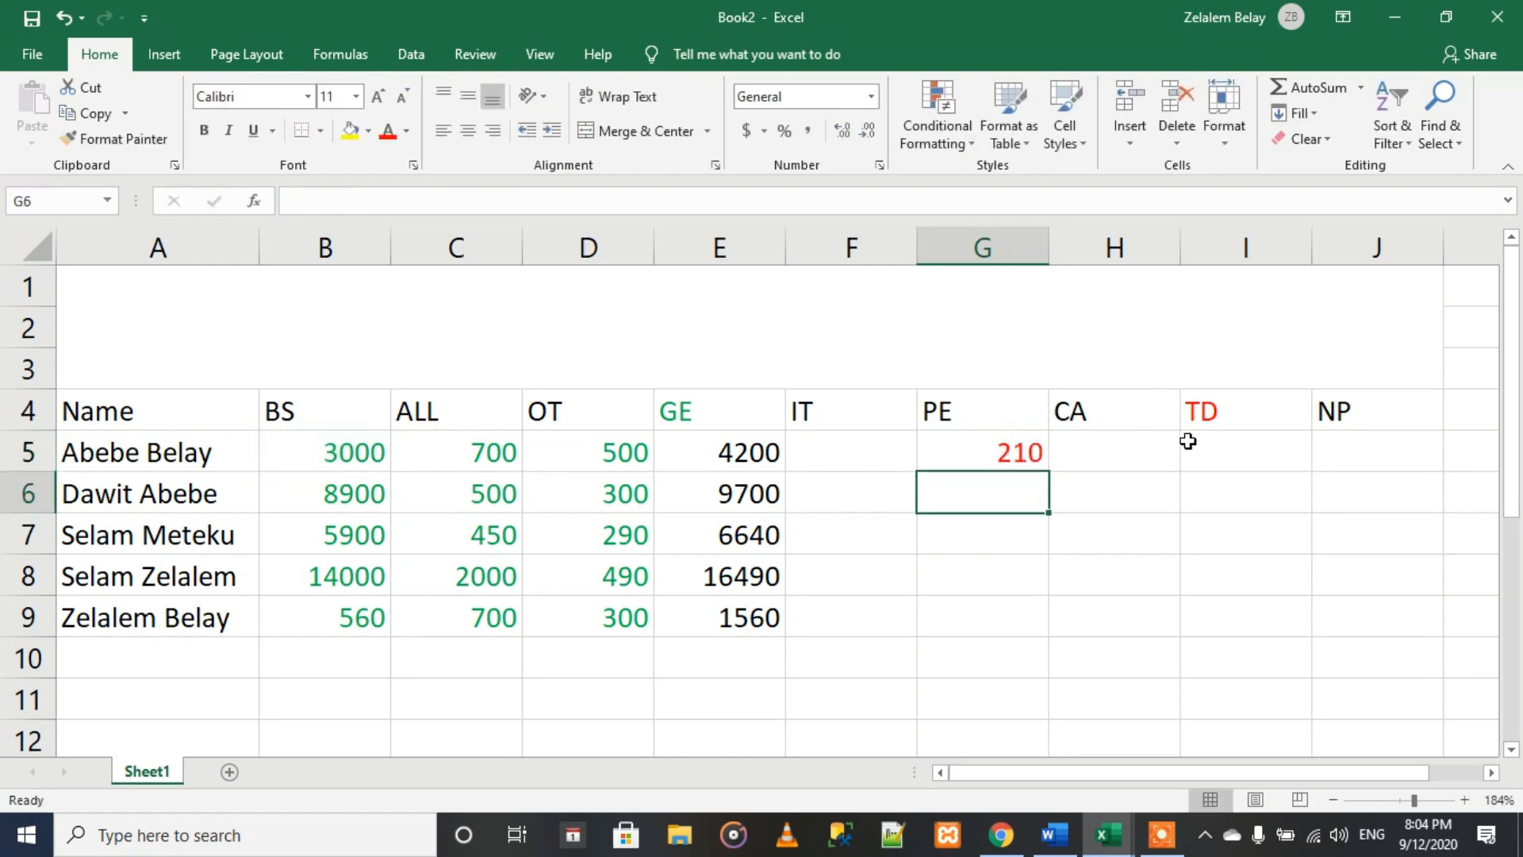
left_click(974, 441)
double_click(1050, 476)
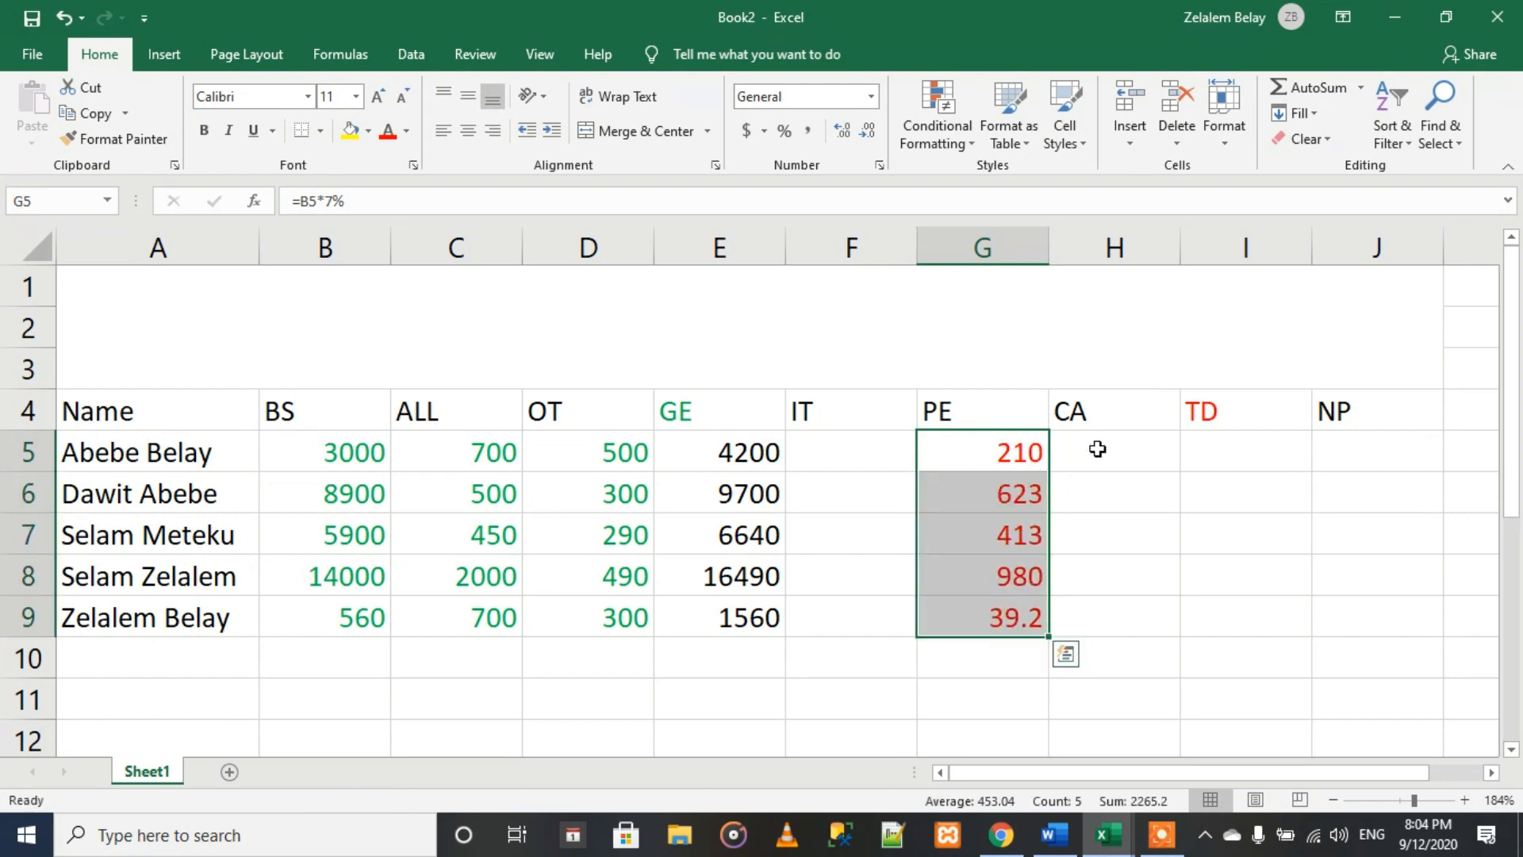
Step: Enter the formula =B5*15% in CA cell H5 and fill it down to H9
left_click(1097, 447)
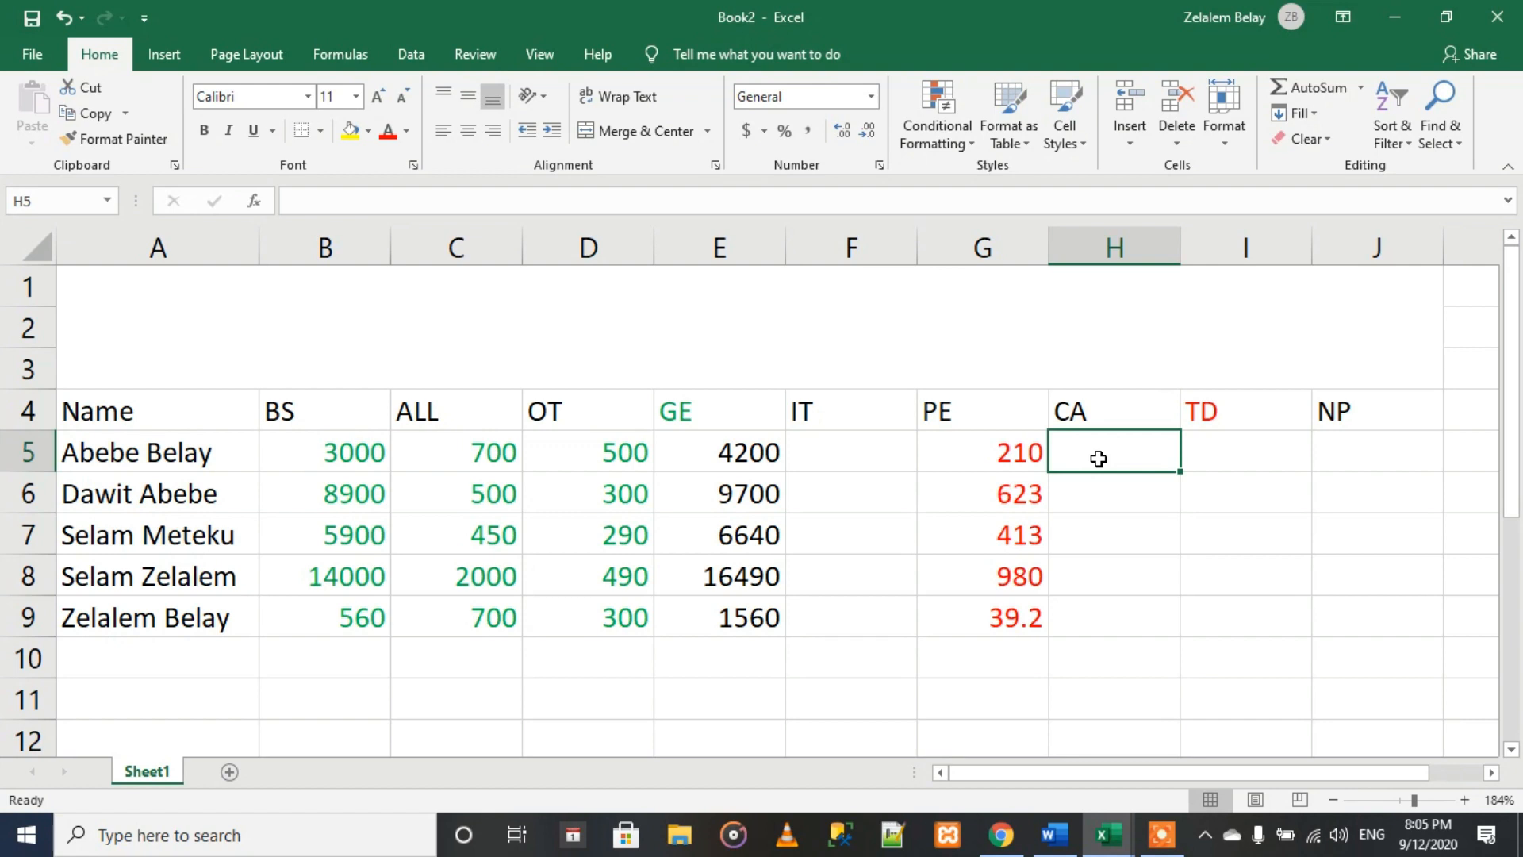
type("=")
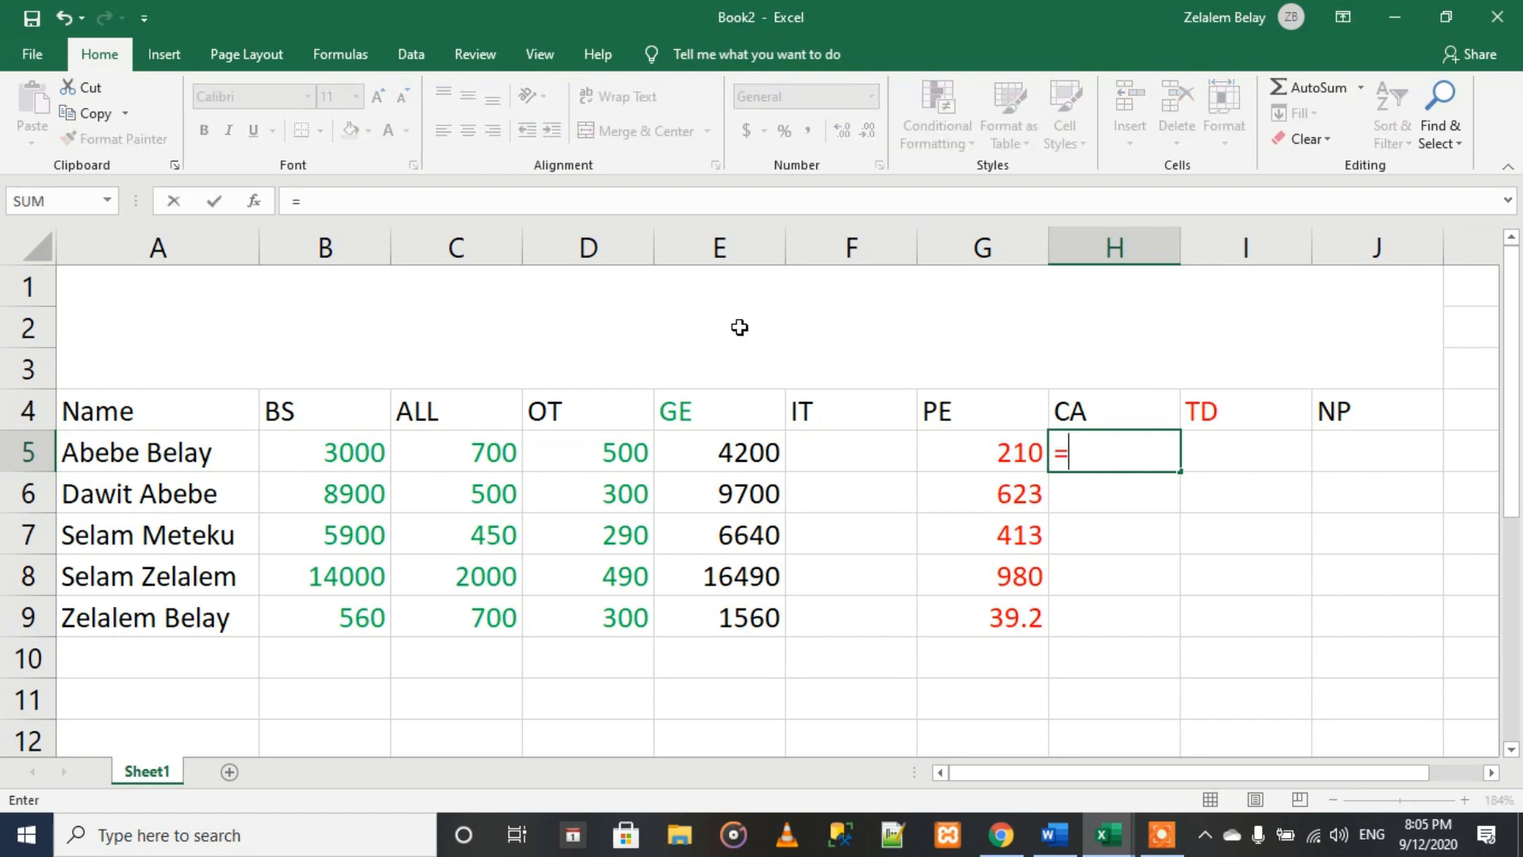
left_click(374, 455)
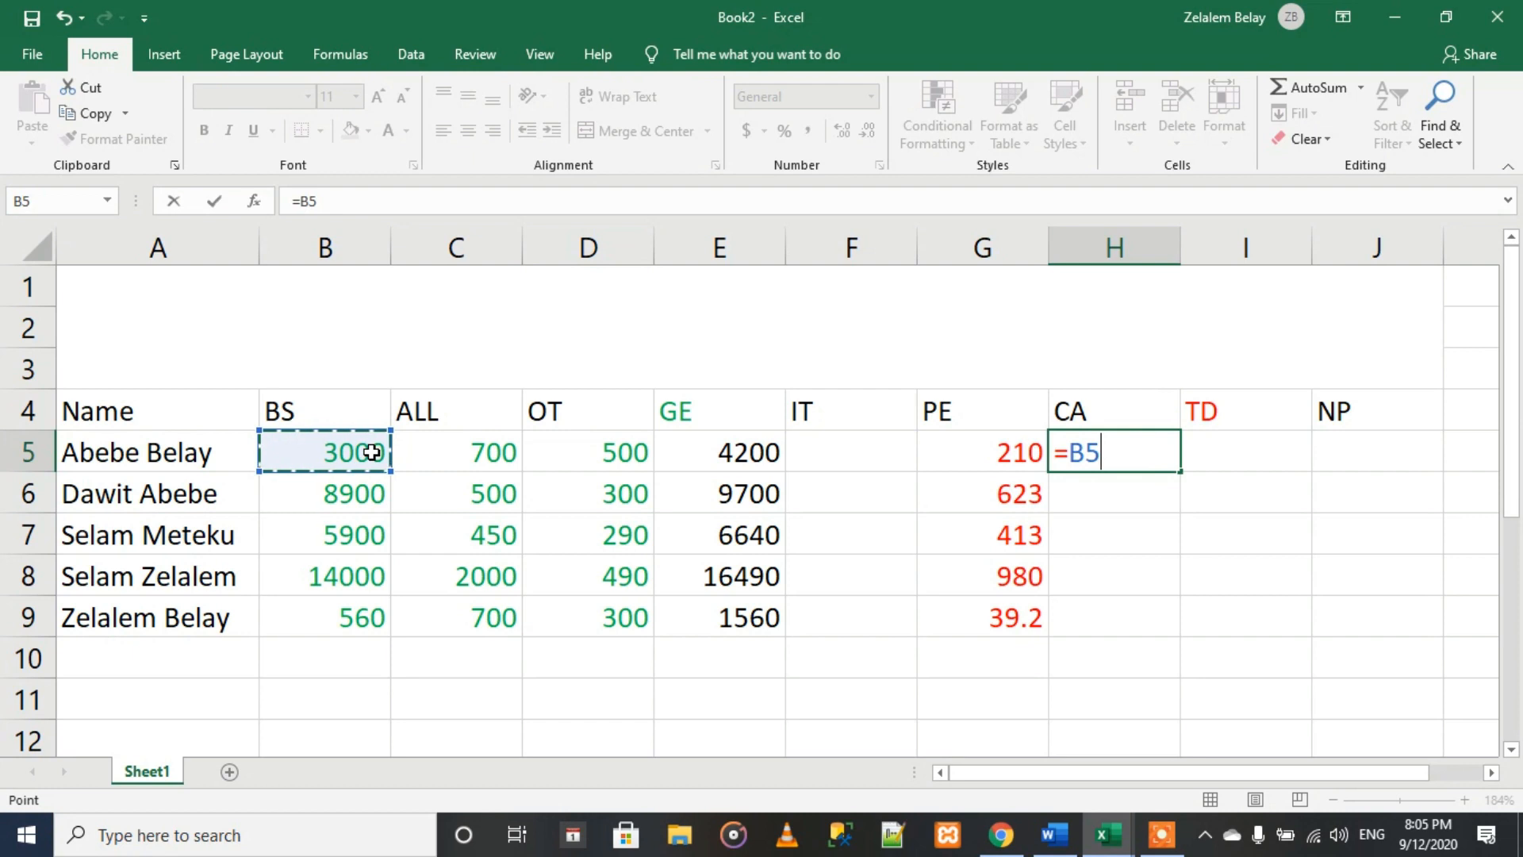
type("*15%")
key("ctrl+Return")
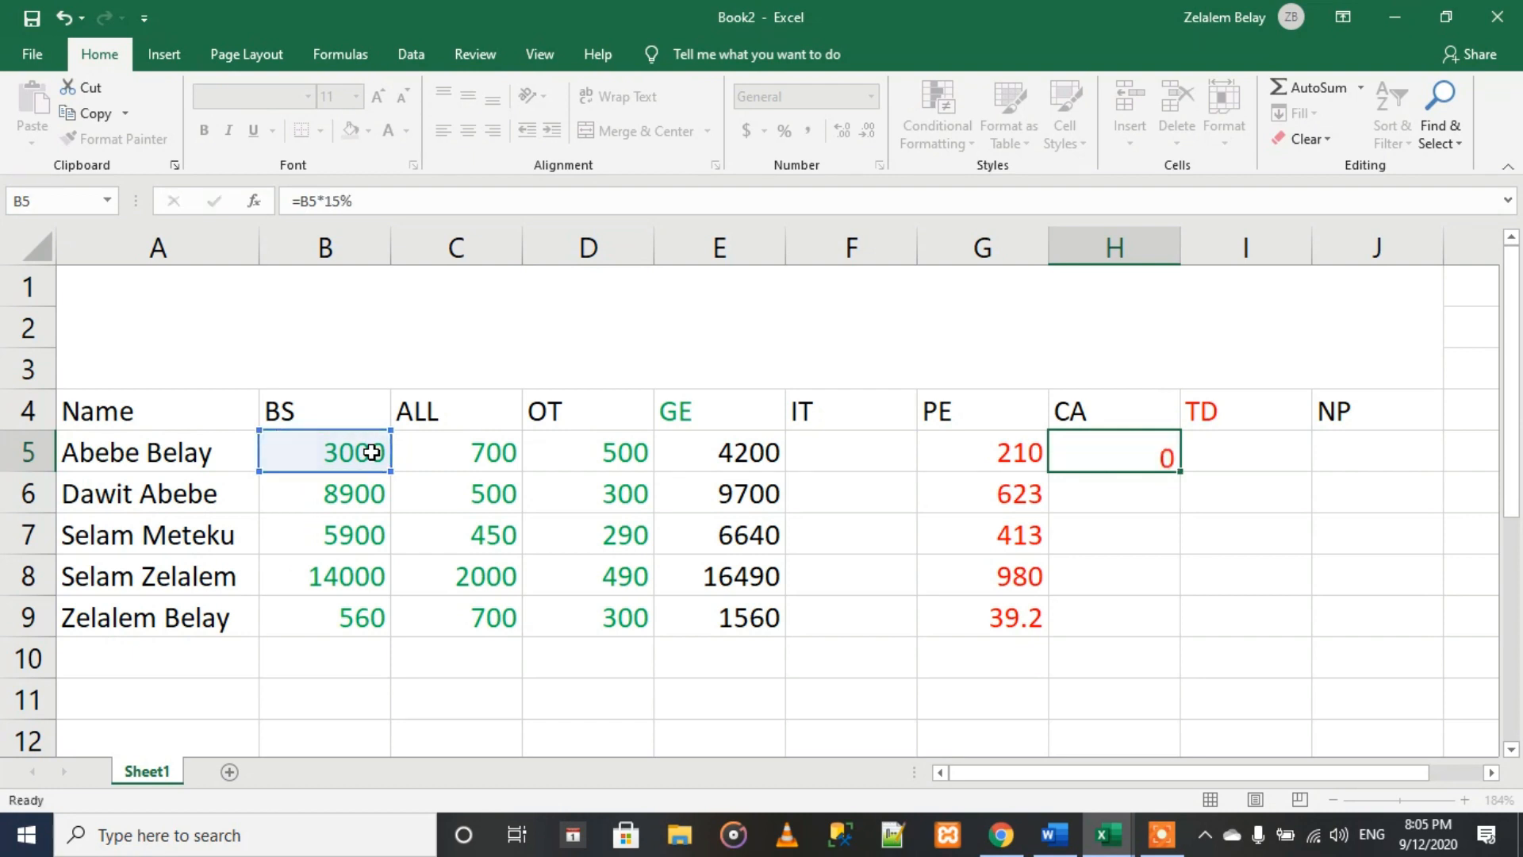
left_click(1160, 441)
double_click(1179, 471)
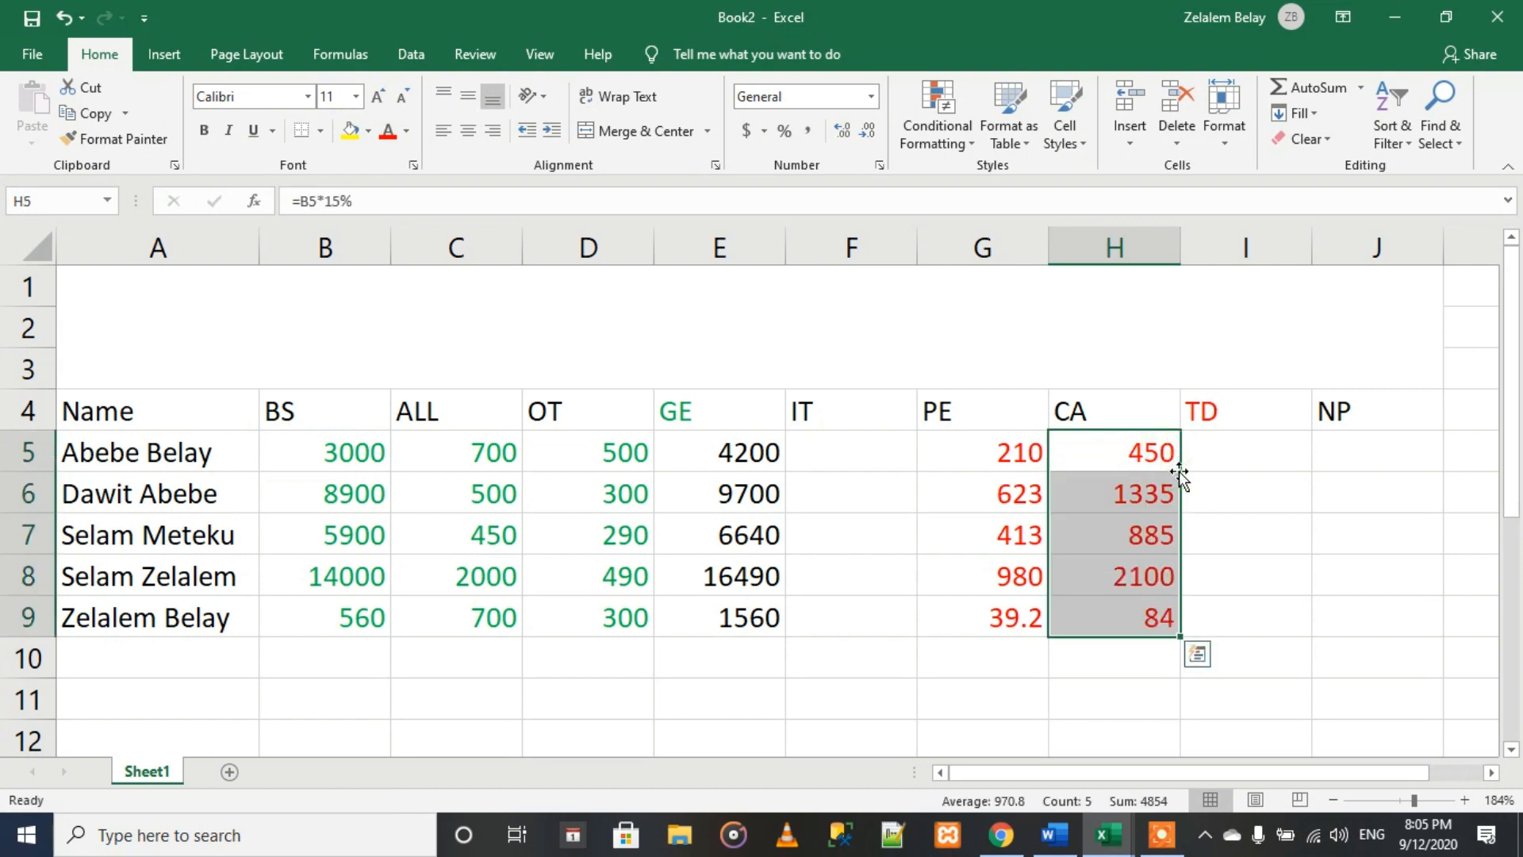
Step: Switch to the income tax page in Chrome and examine the rates and deductions for the lowest two and the highest salary ranges
left_click(1230, 446)
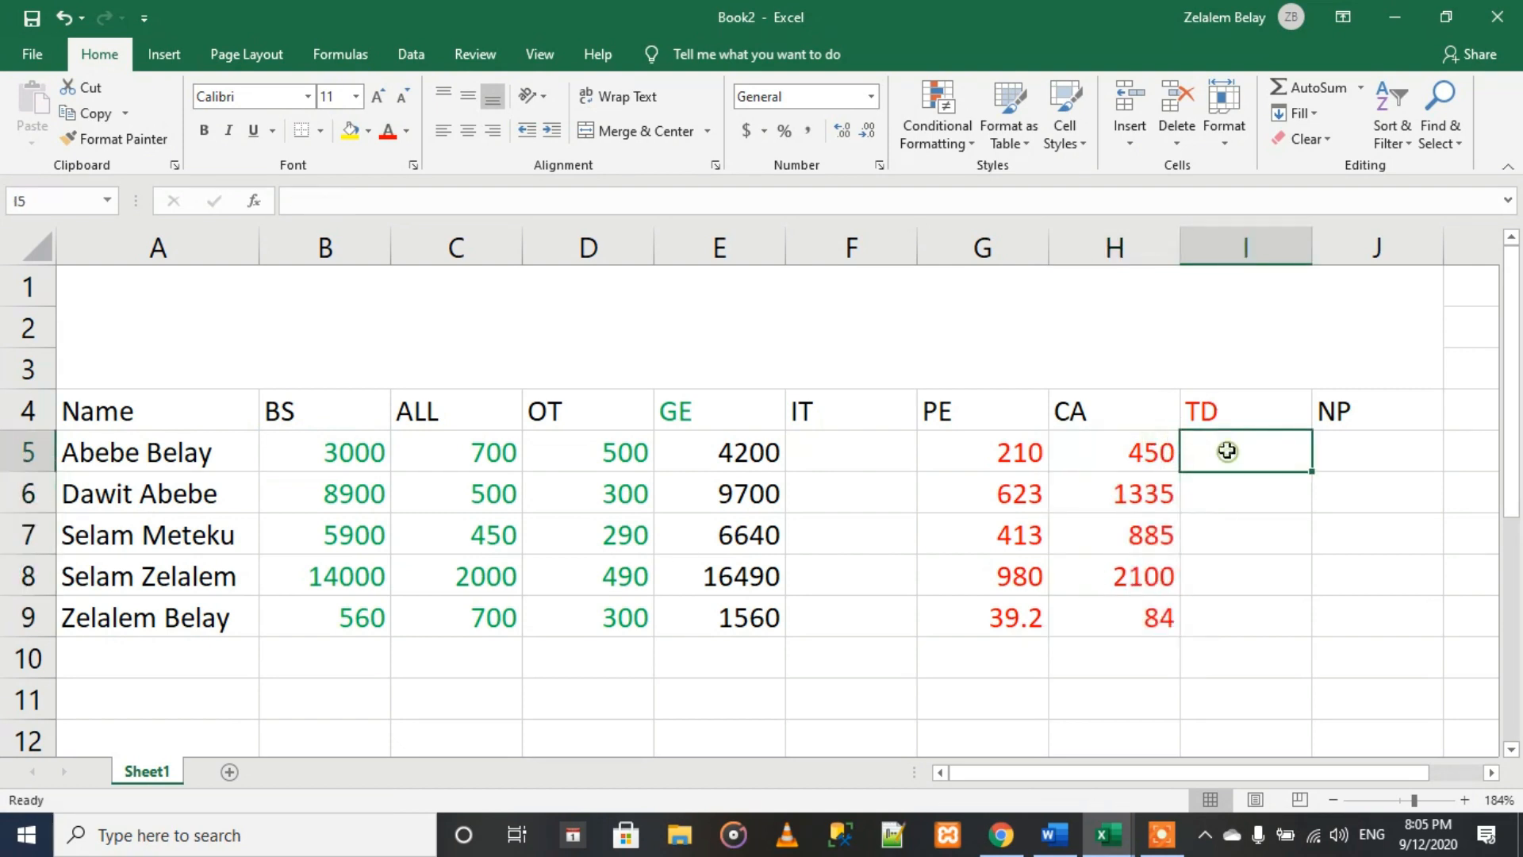
left_click(836, 453)
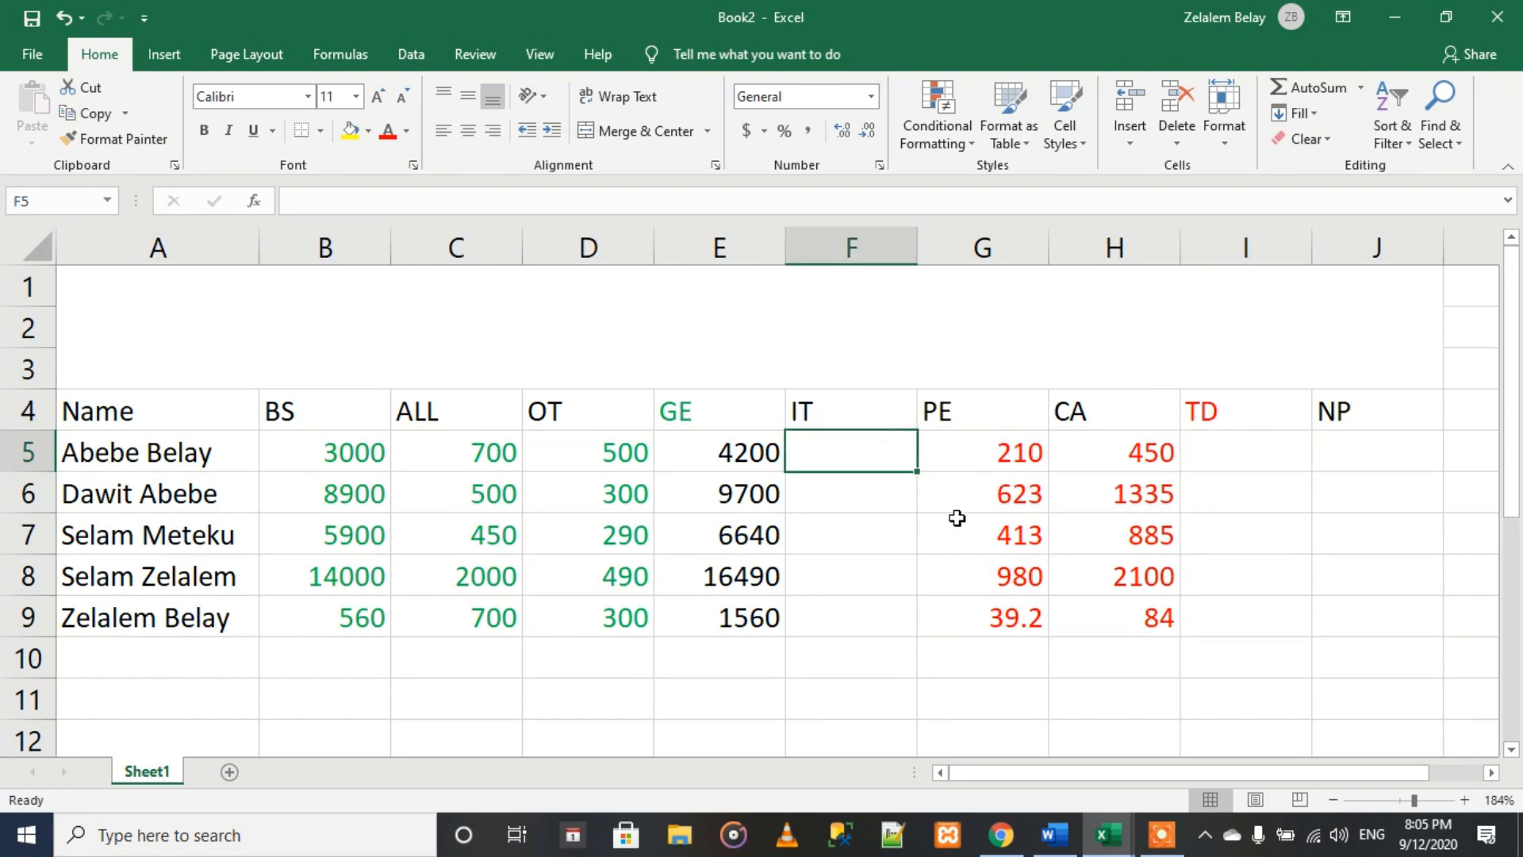
left_click(1001, 842)
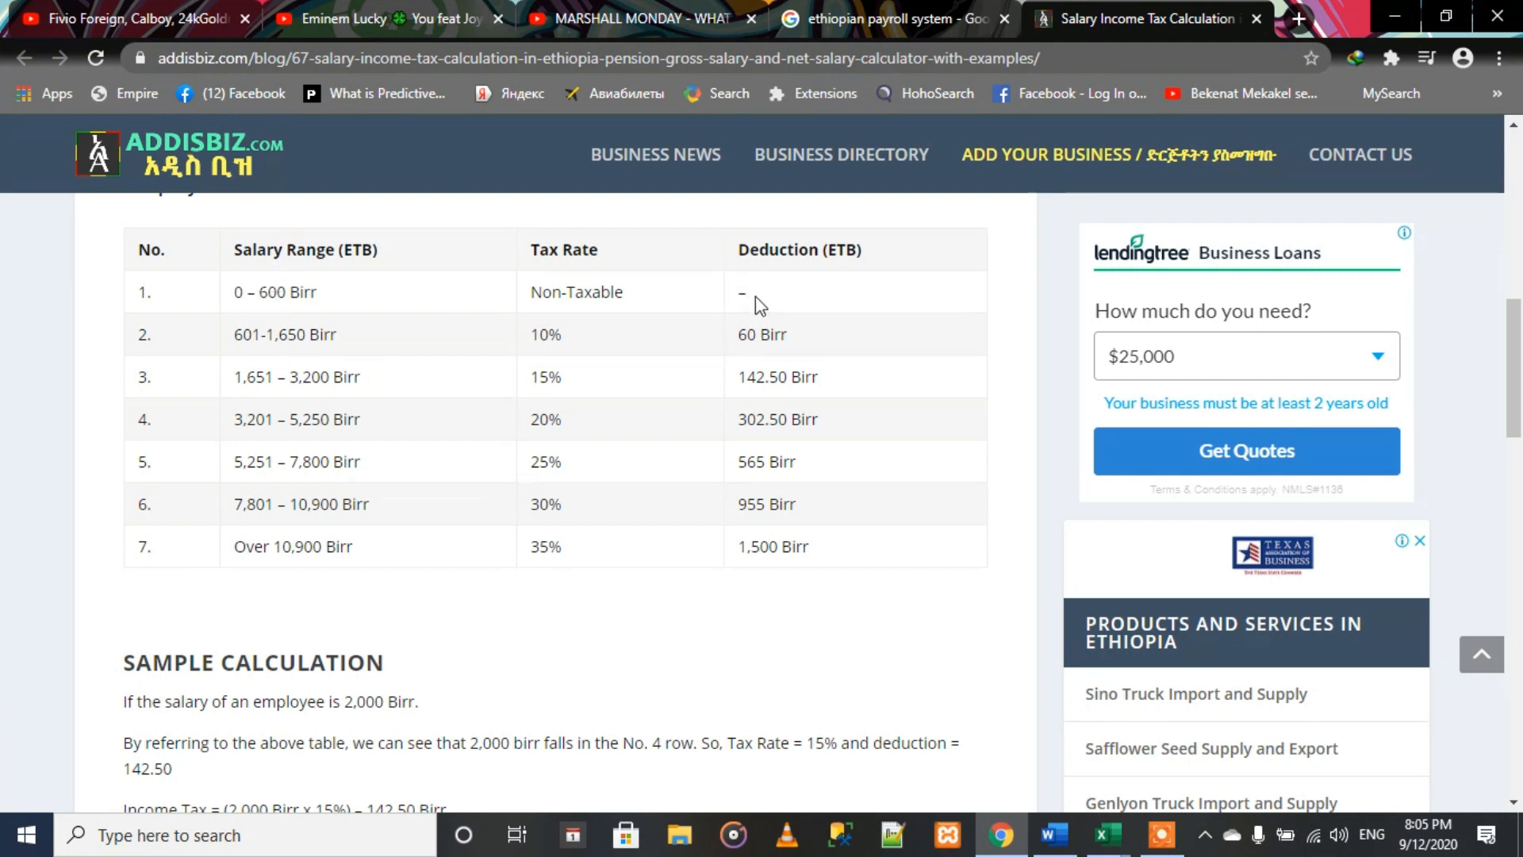
left_click_drag(790, 293, 525, 306)
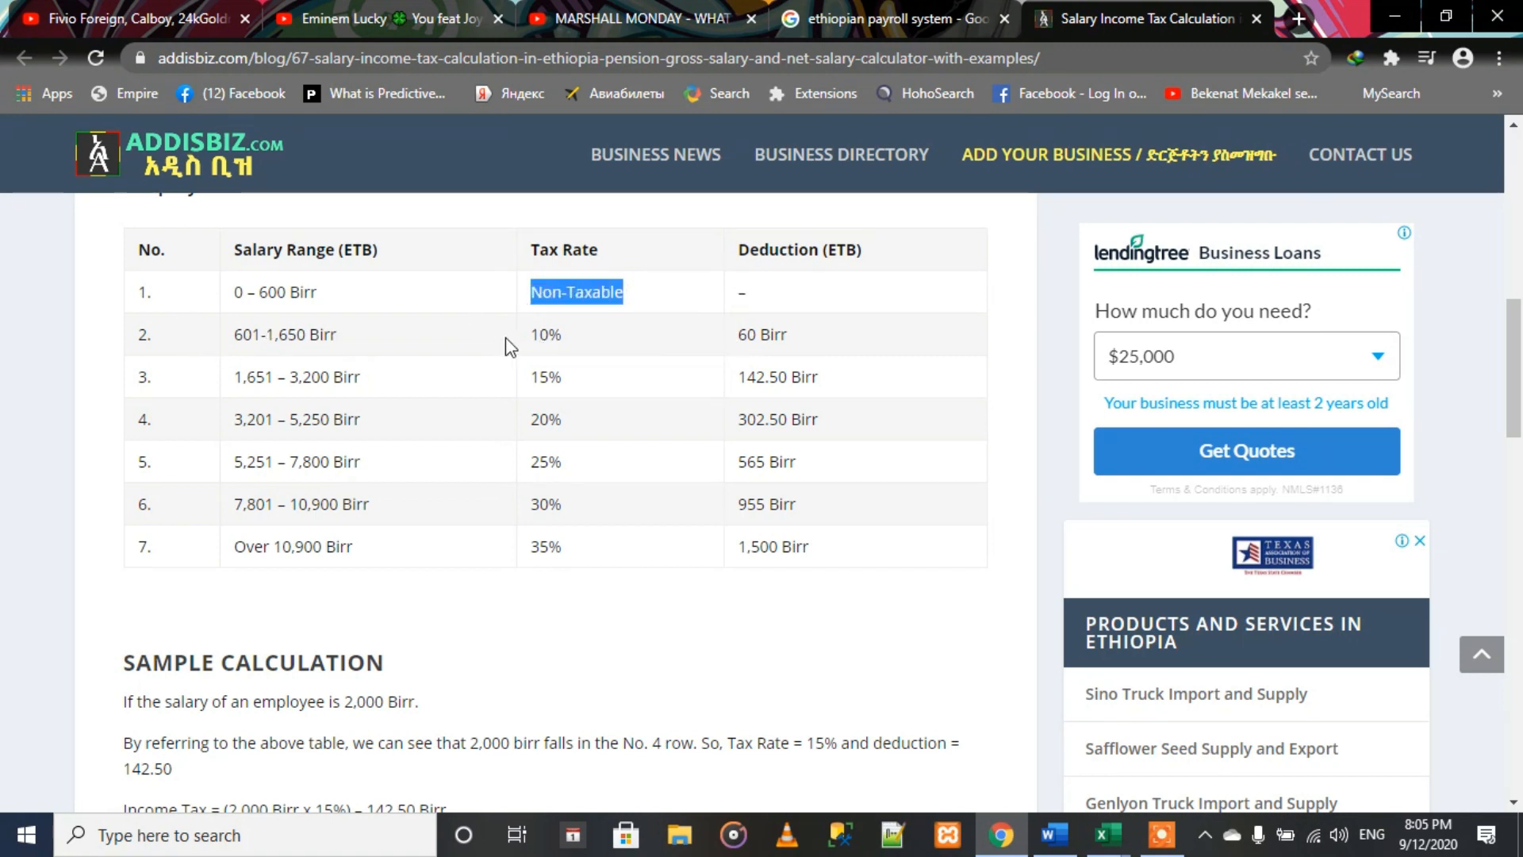
left_click_drag(519, 336, 565, 337)
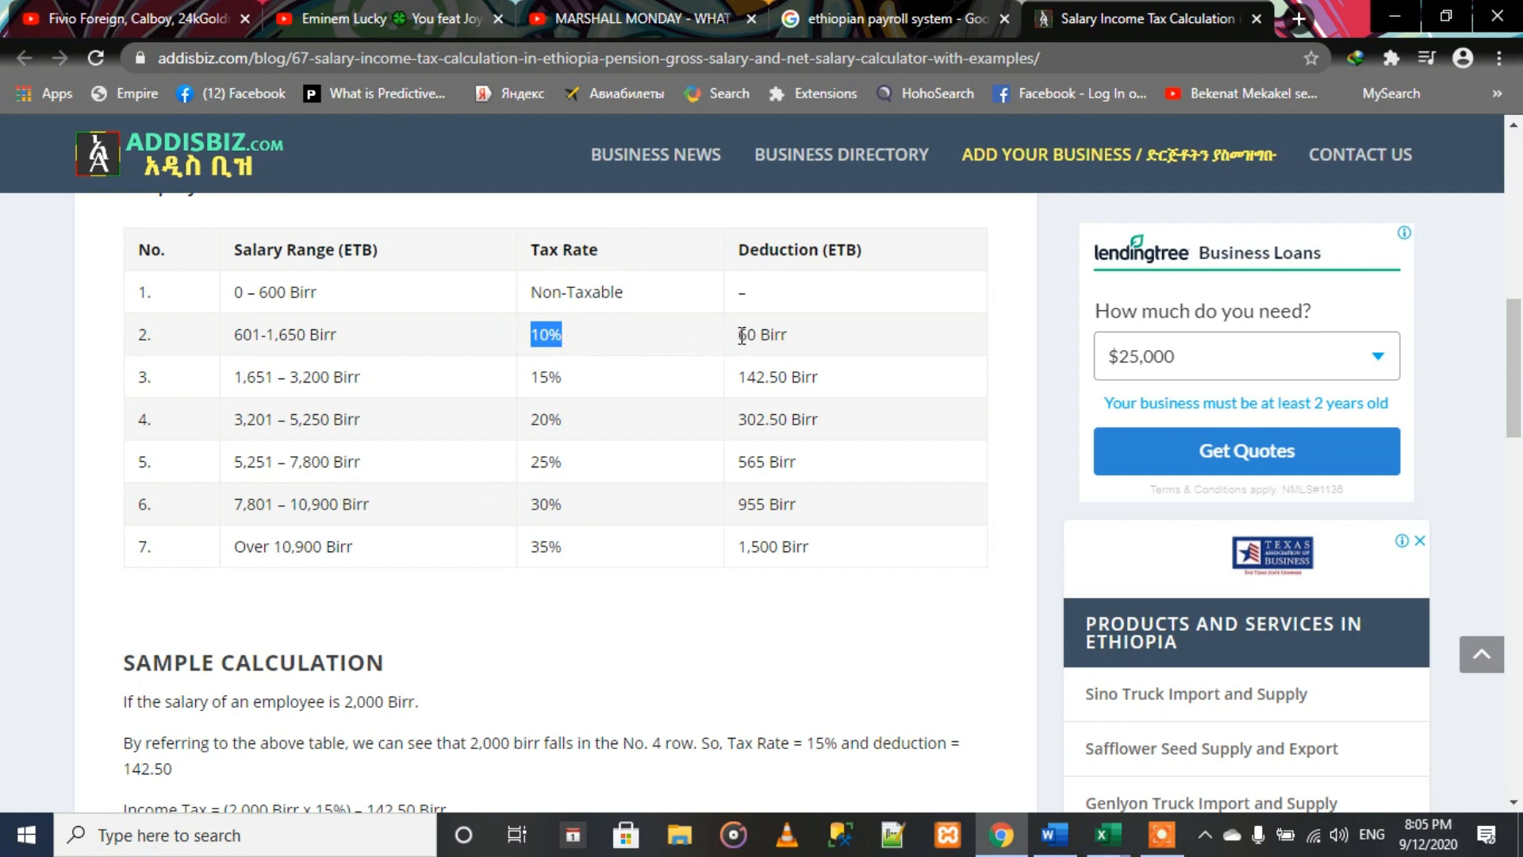
left_click_drag(732, 333, 793, 346)
left_click_drag(234, 546, 354, 568)
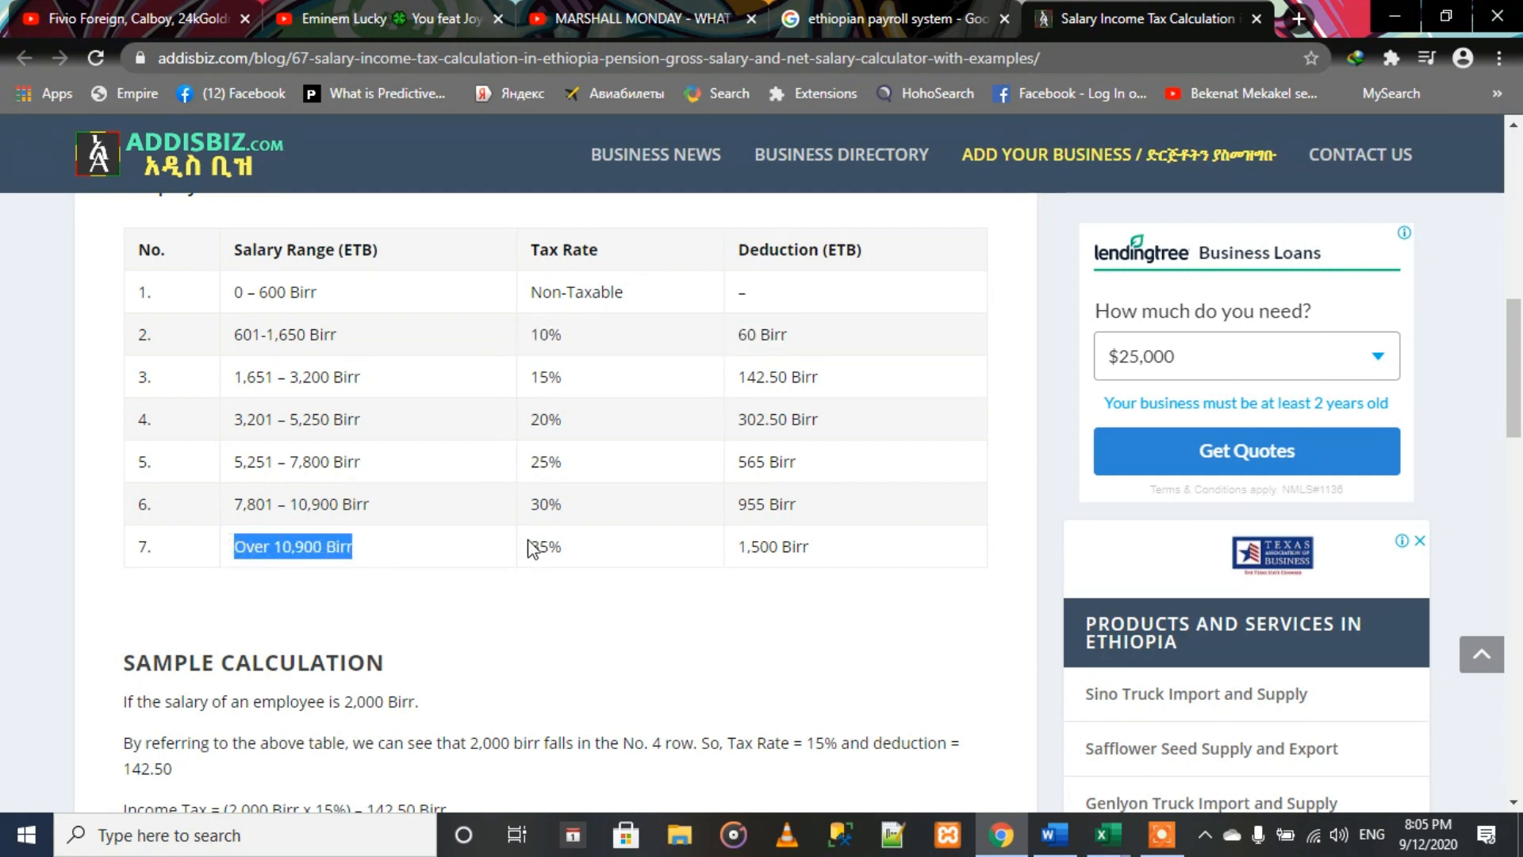
left_click_drag(528, 546, 568, 551)
left_click_drag(739, 547, 808, 553)
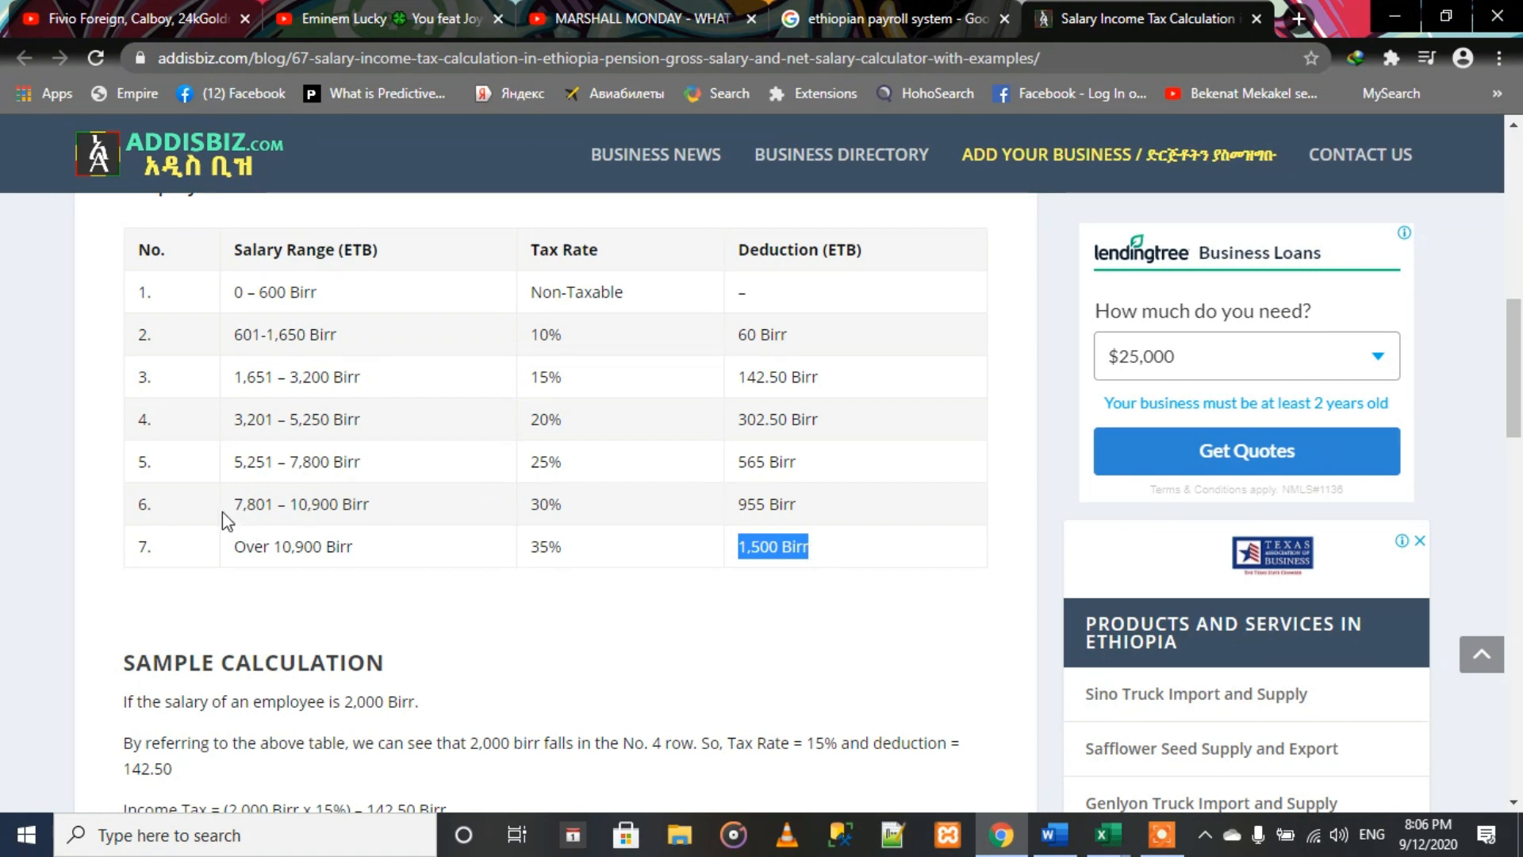
Step: Examine the tax rate and deduction for the 5,251 – 7,800 Birr salary range in the table
left_click(238, 463)
left_click_drag(238, 462, 384, 463)
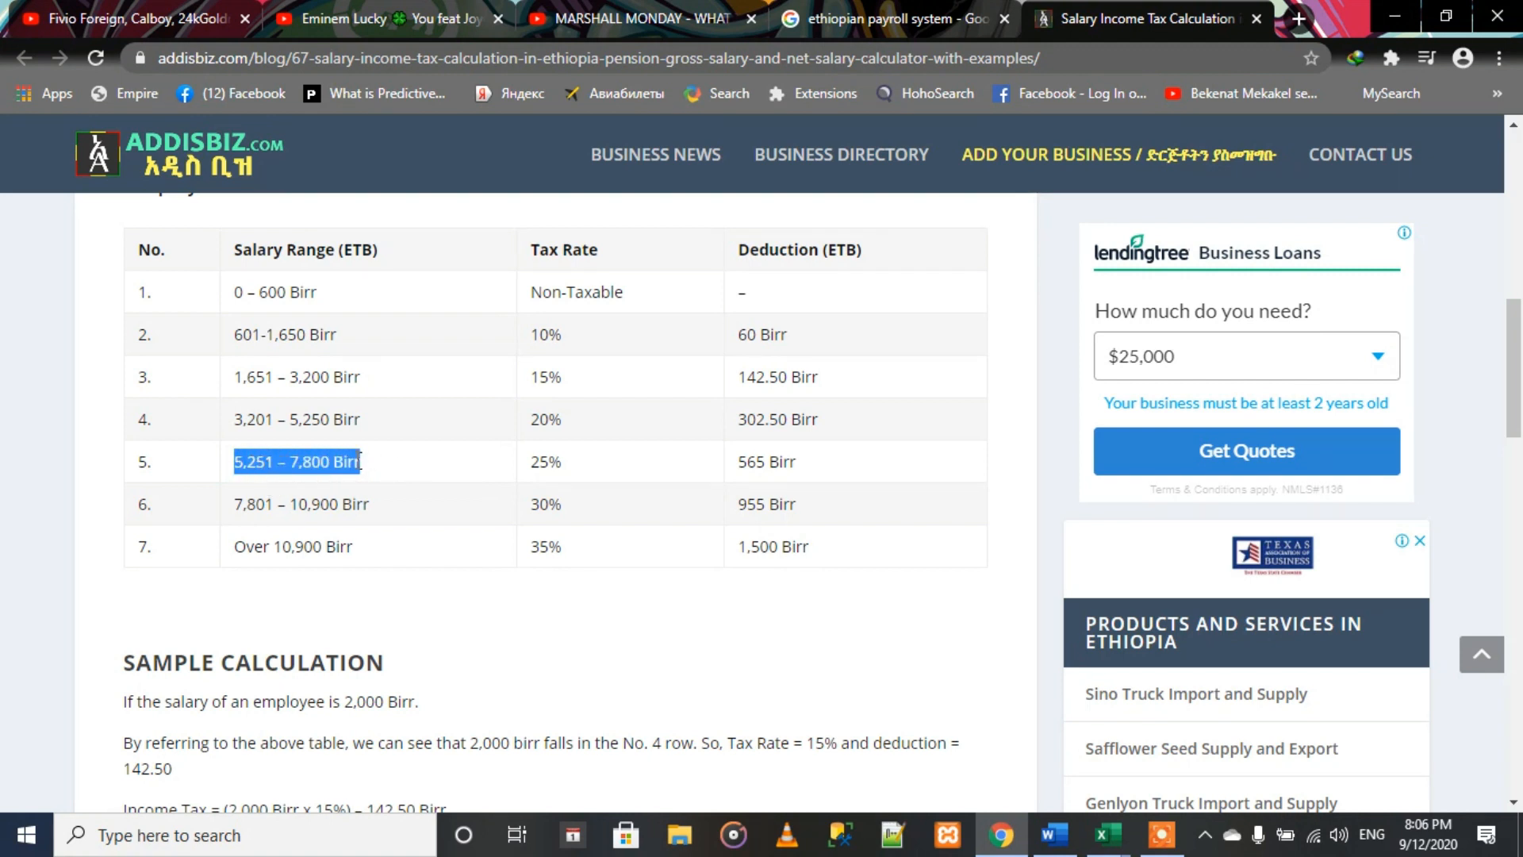
left_click(527, 462)
left_click_drag(527, 466, 564, 466)
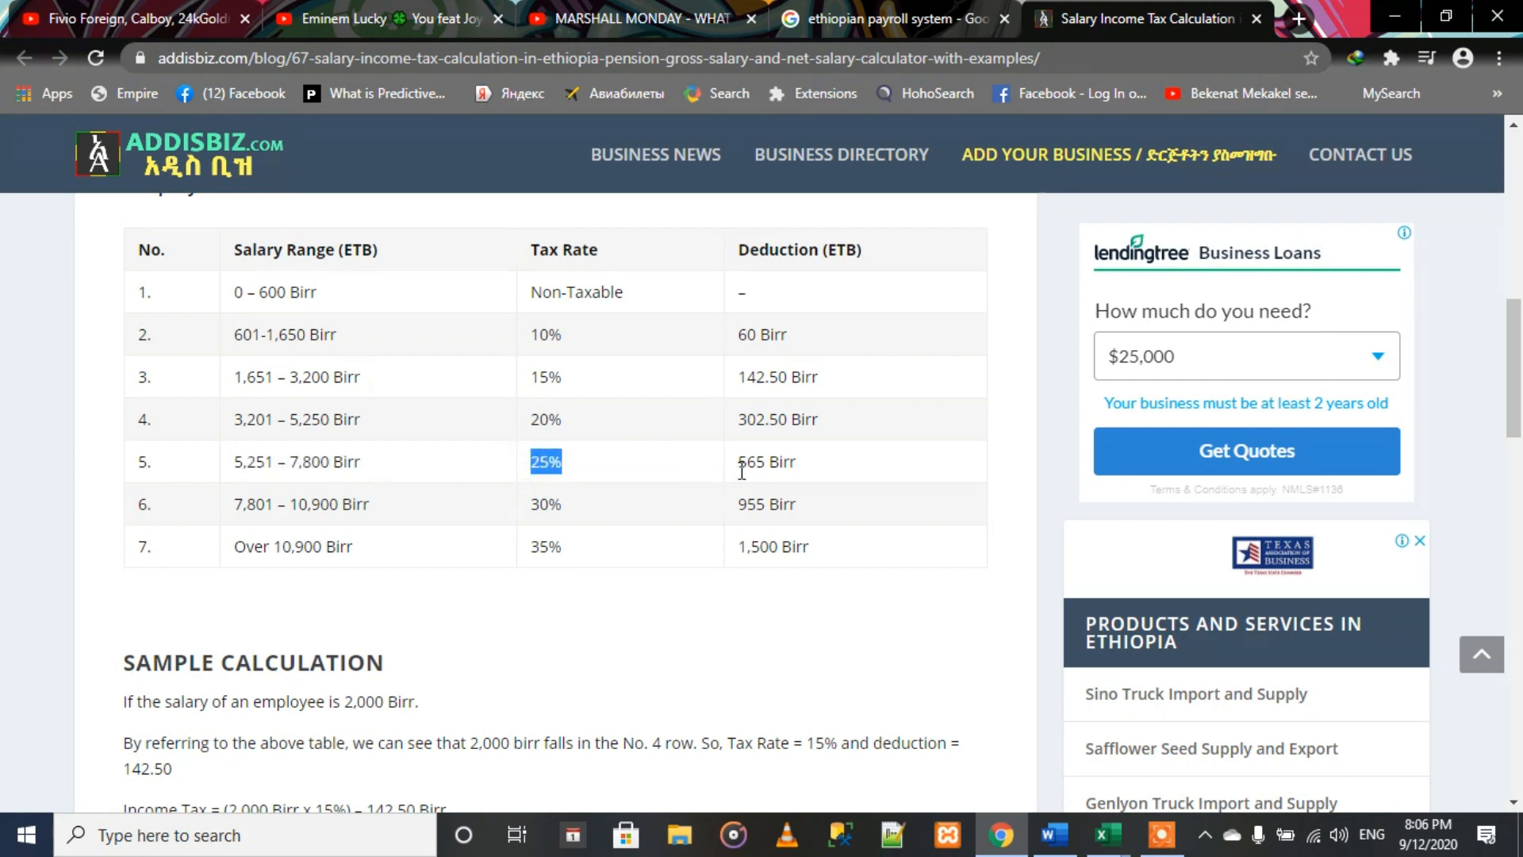
left_click_drag(742, 471, 807, 464)
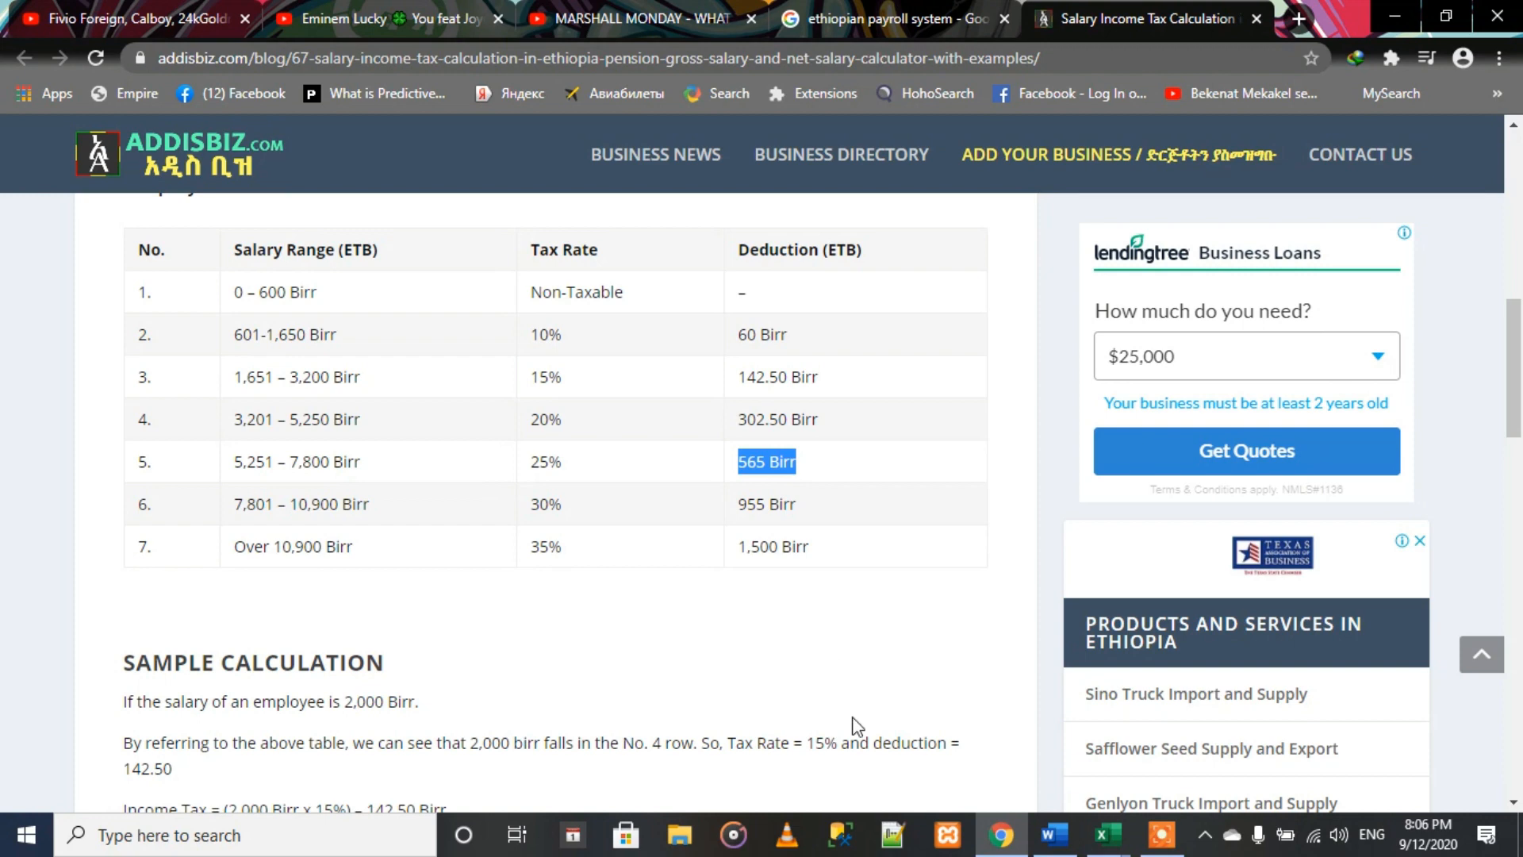
Step: Switch to the Complex spreadsheet document in Word, duplicate the yellow-highlighted nested IF tax formula directly below it, and remove the copy's highlighting
left_click(1062, 843)
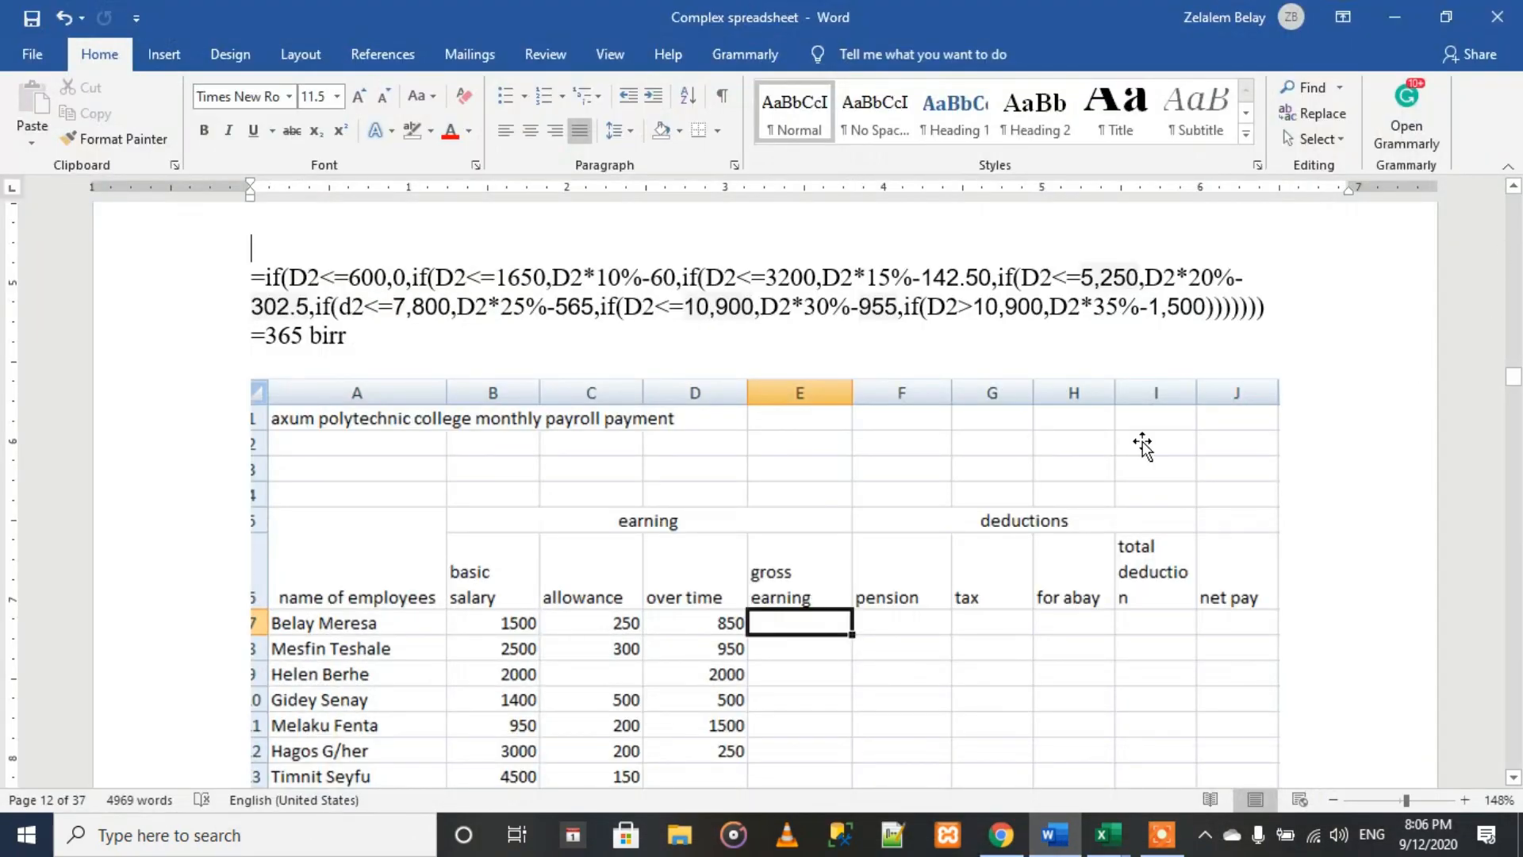
left_click(1512, 189)
scroll(1513, 189, "up", 10)
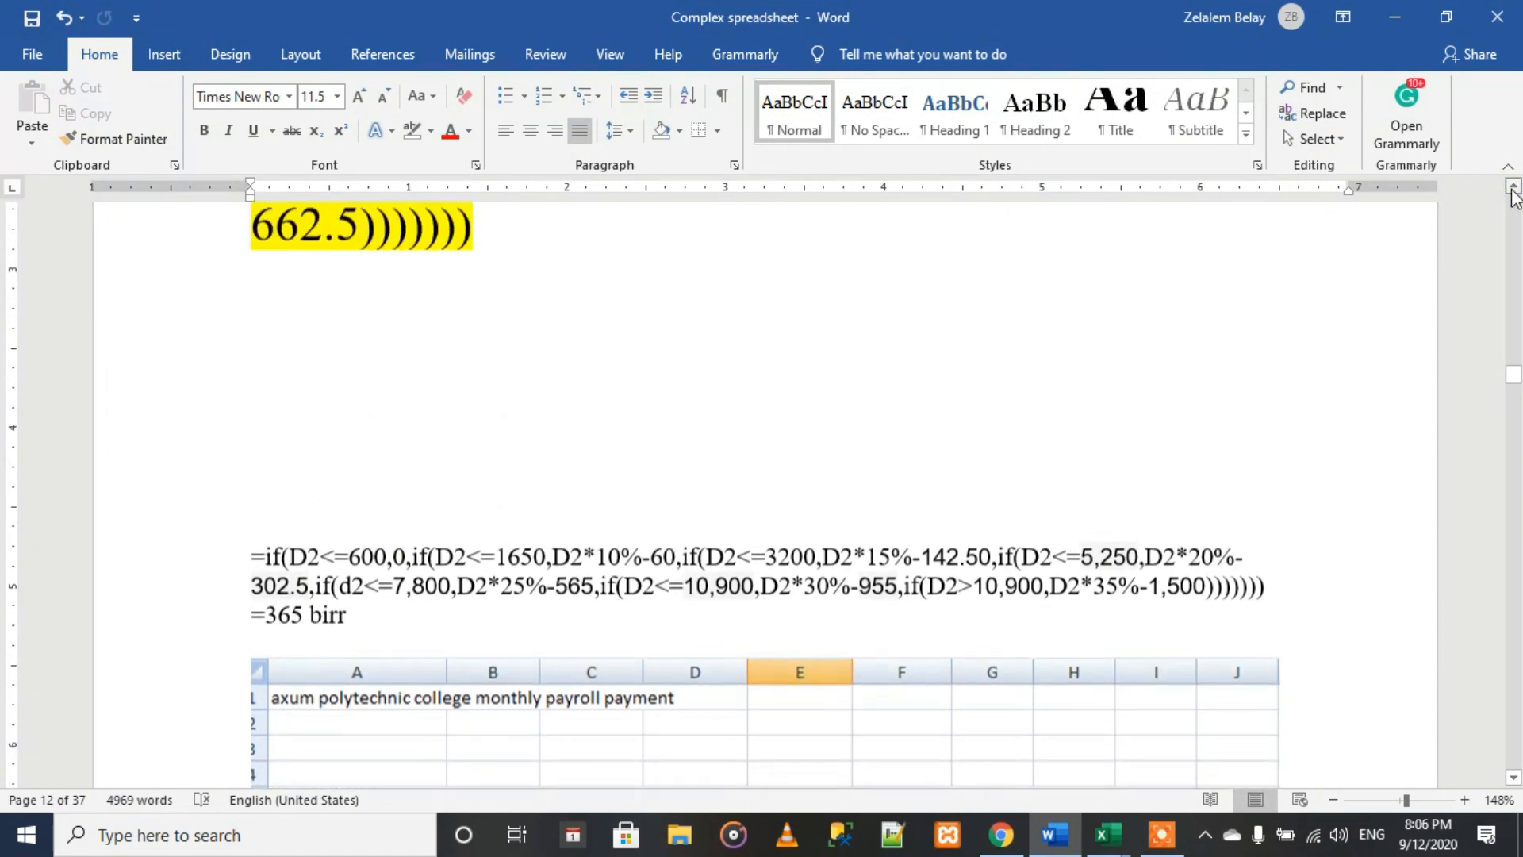
left_click(1512, 189)
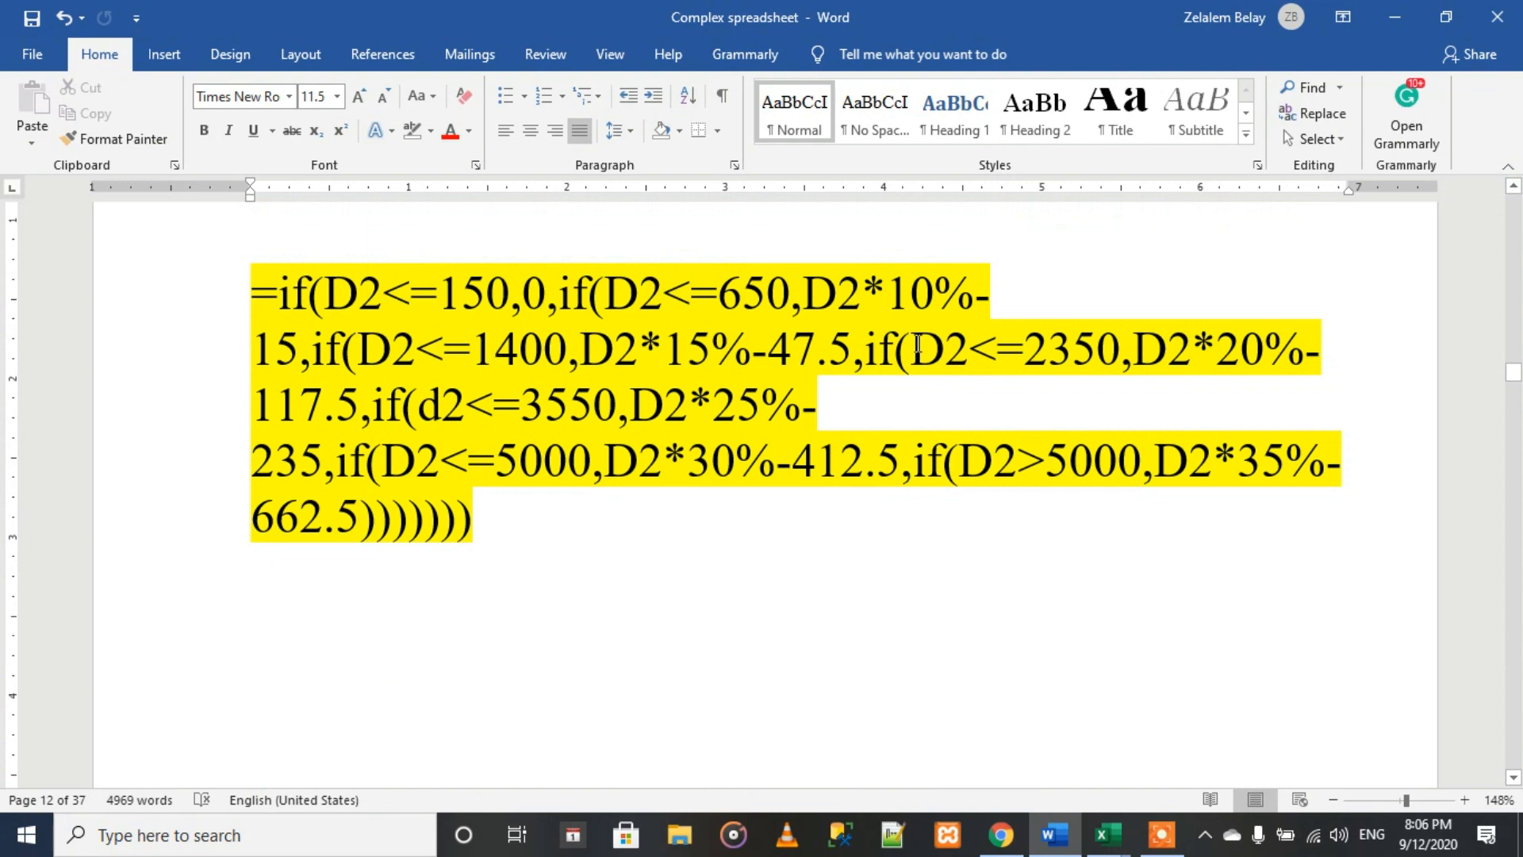
left_click_drag(448, 302, 503, 300)
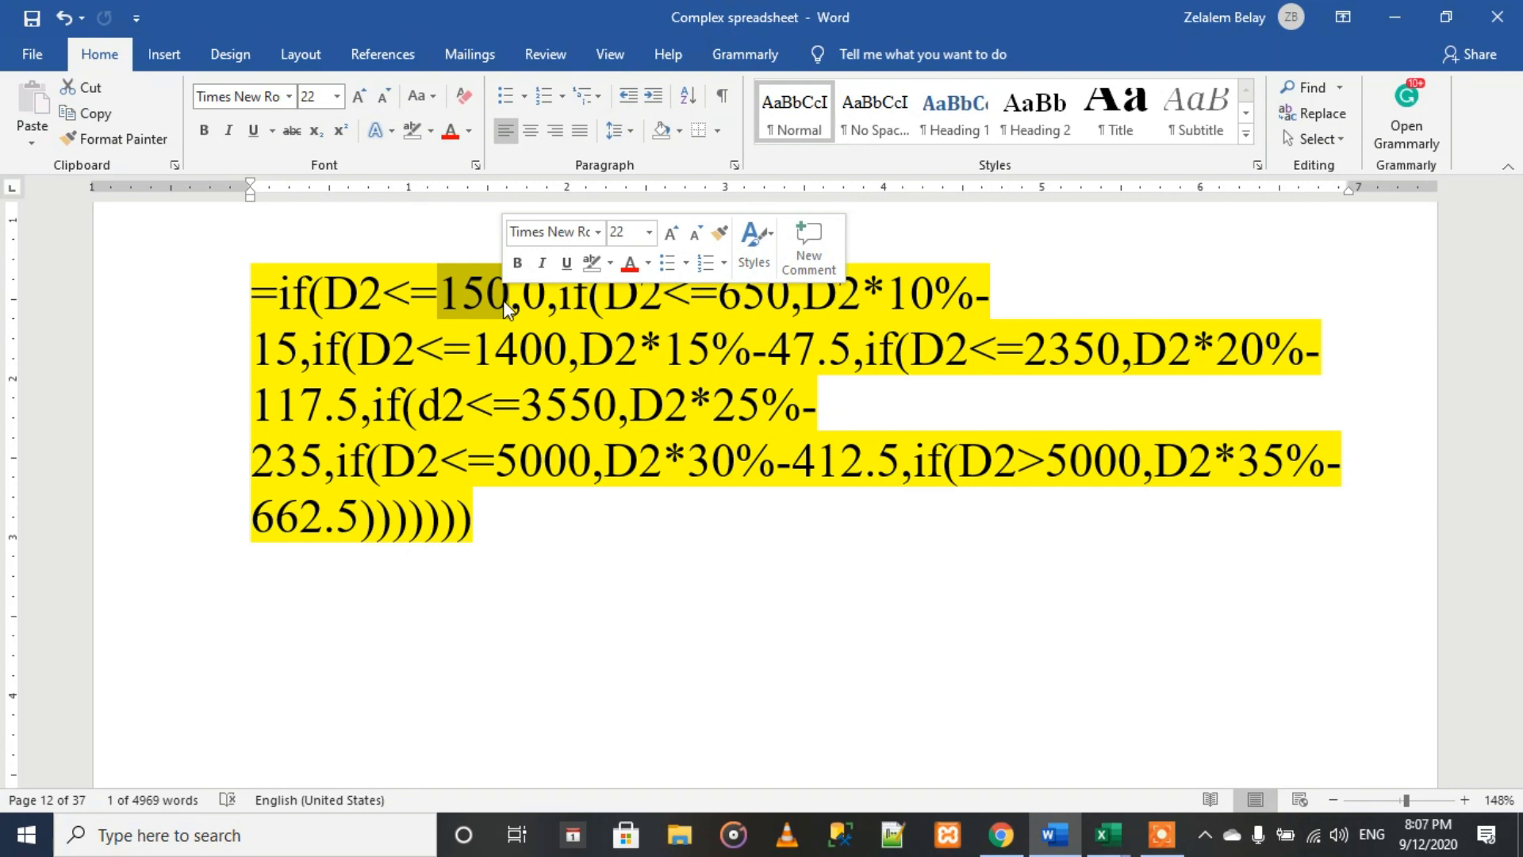
left_click(529, 546)
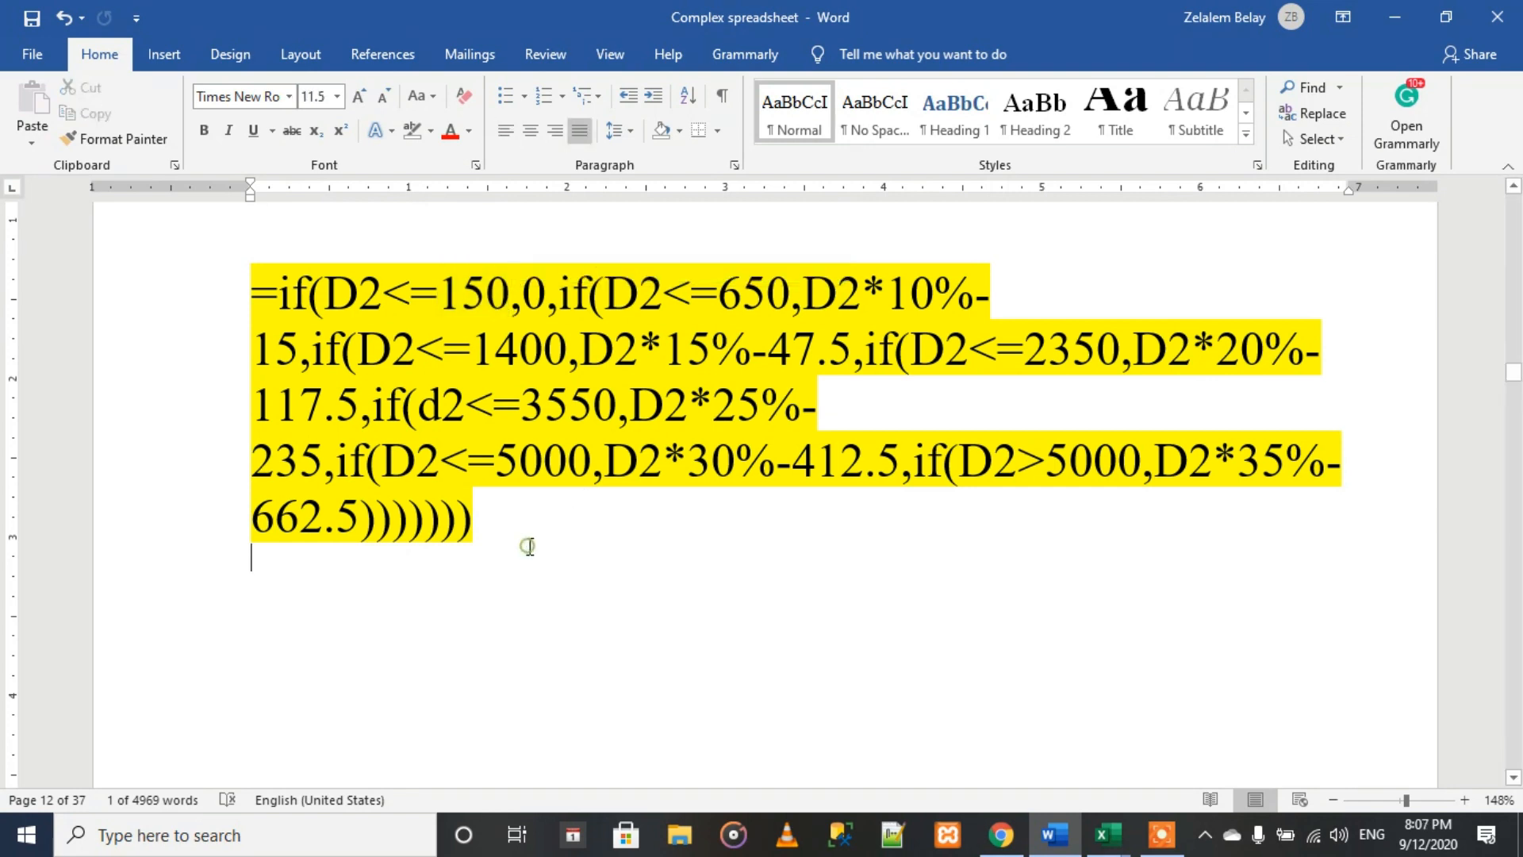
left_click_drag(520, 529, 220, 315)
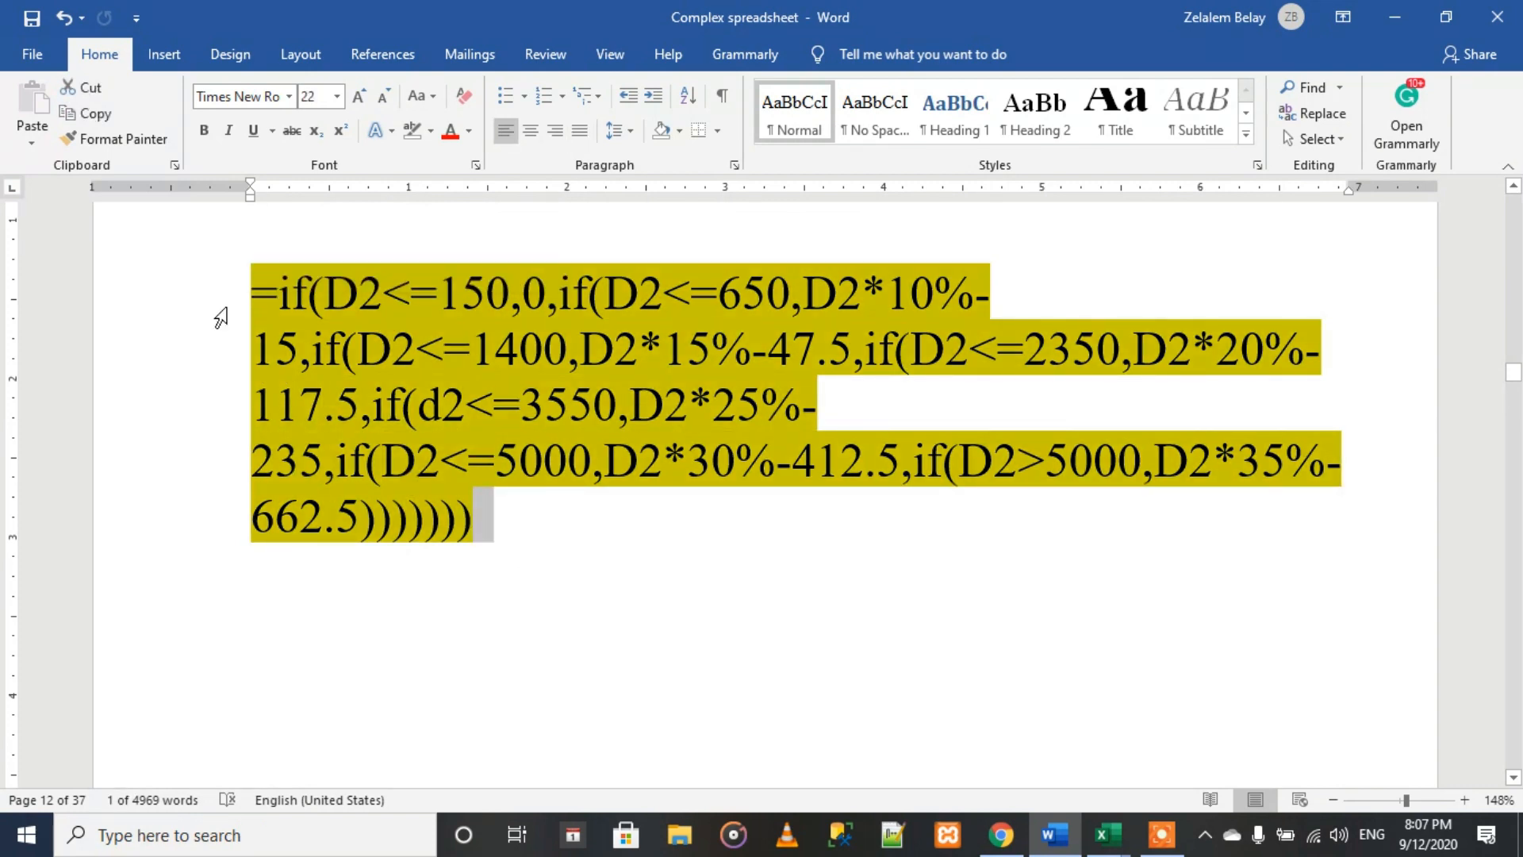
key("ctrl+c")
left_click(512, 527)
key("Return")
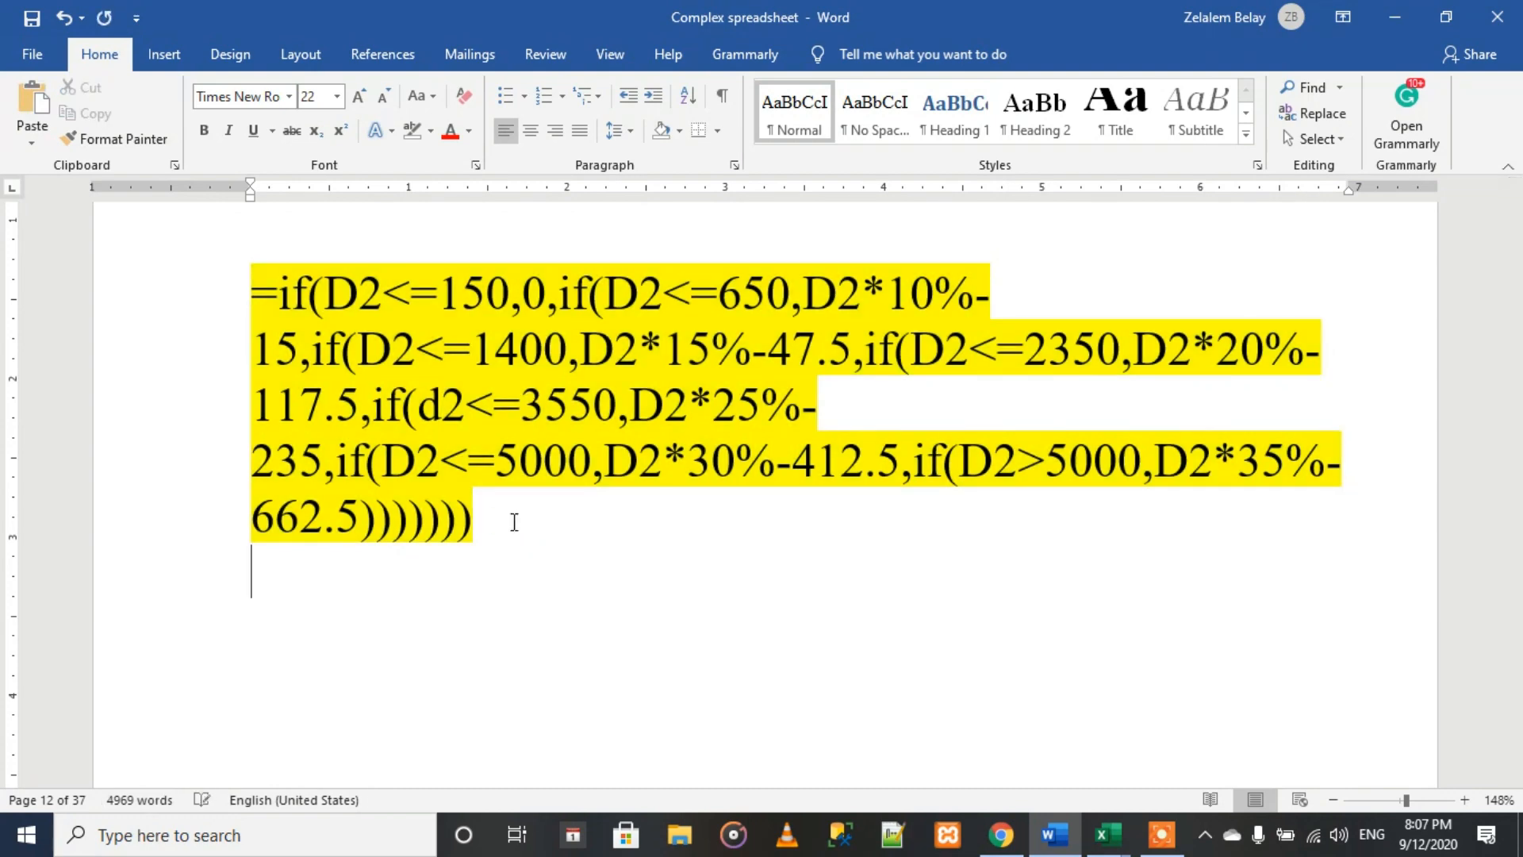
key("ctrl+v")
left_click_drag(474, 662, 238, 459)
left_click(411, 130)
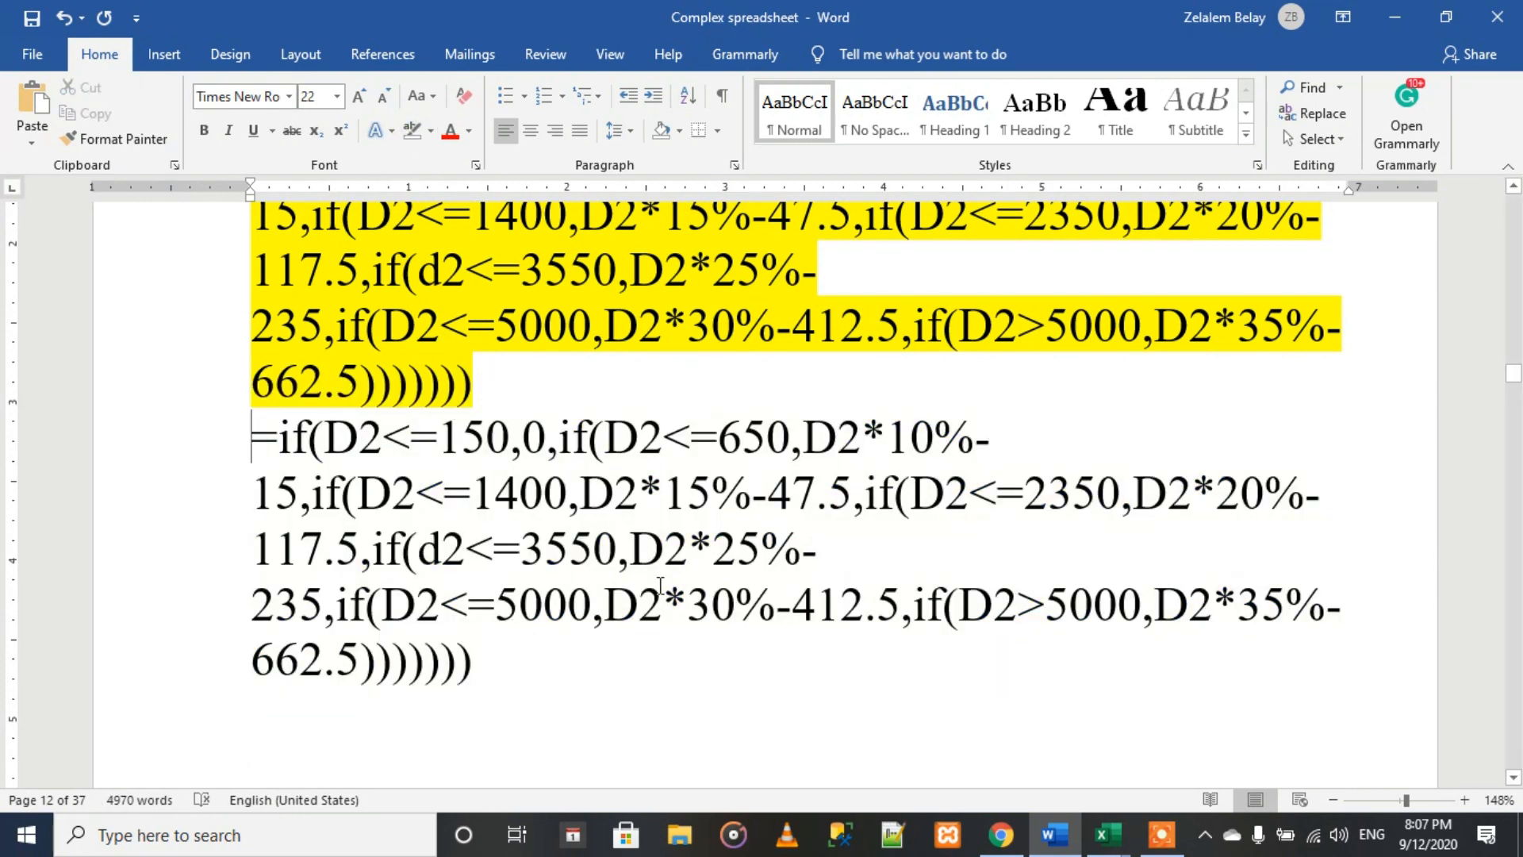
Step: Set the first salary threshold in the copied IF formula to 600
double_click(356, 455)
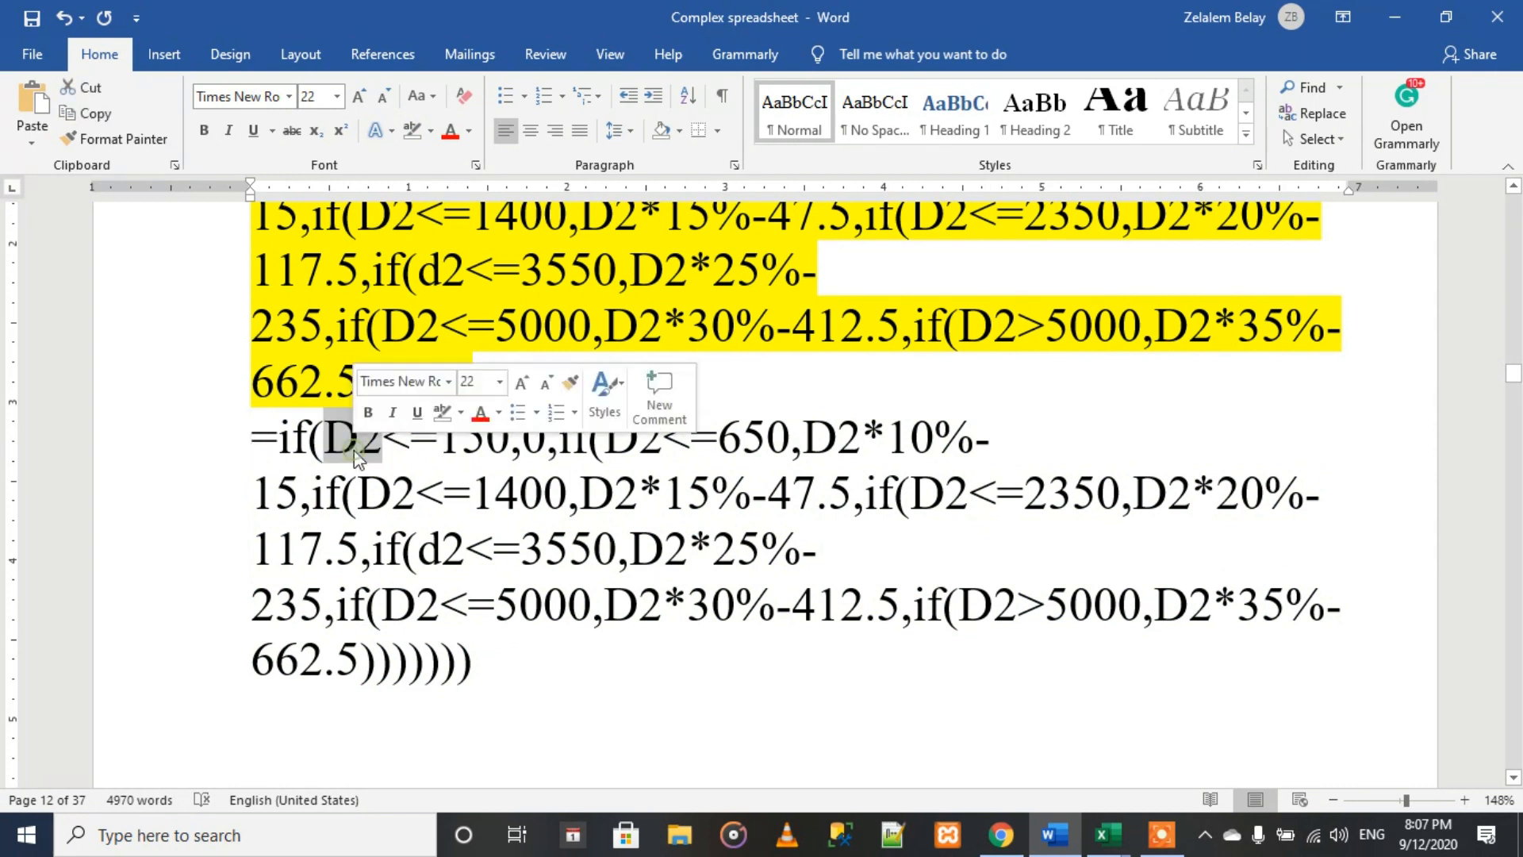
left_click(486, 441)
left_click(509, 441)
key("BackSpace")
key("BackSpace")
key("BackSpace")
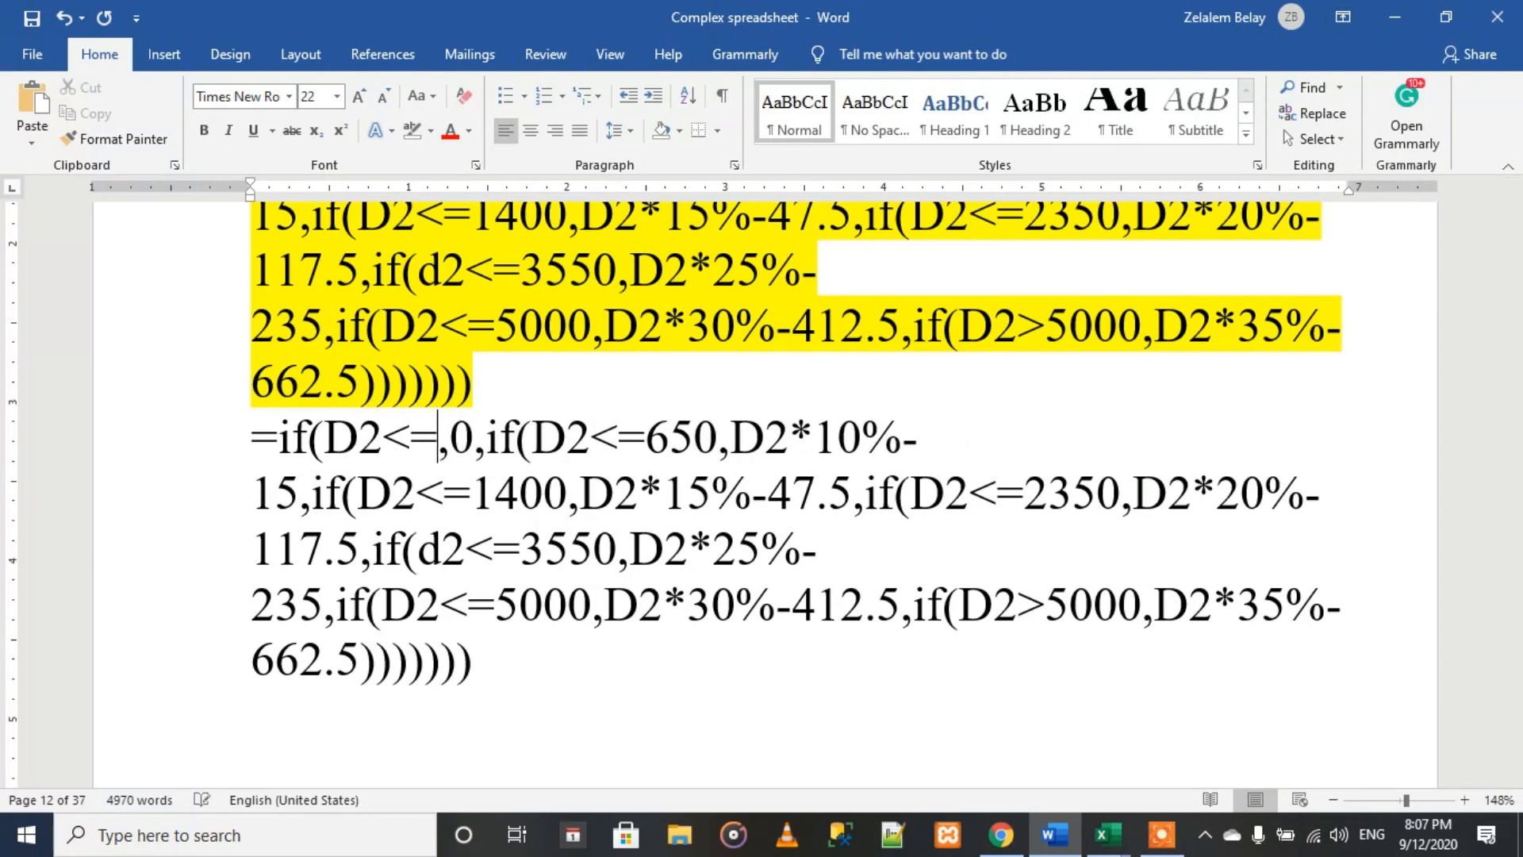
type("600")
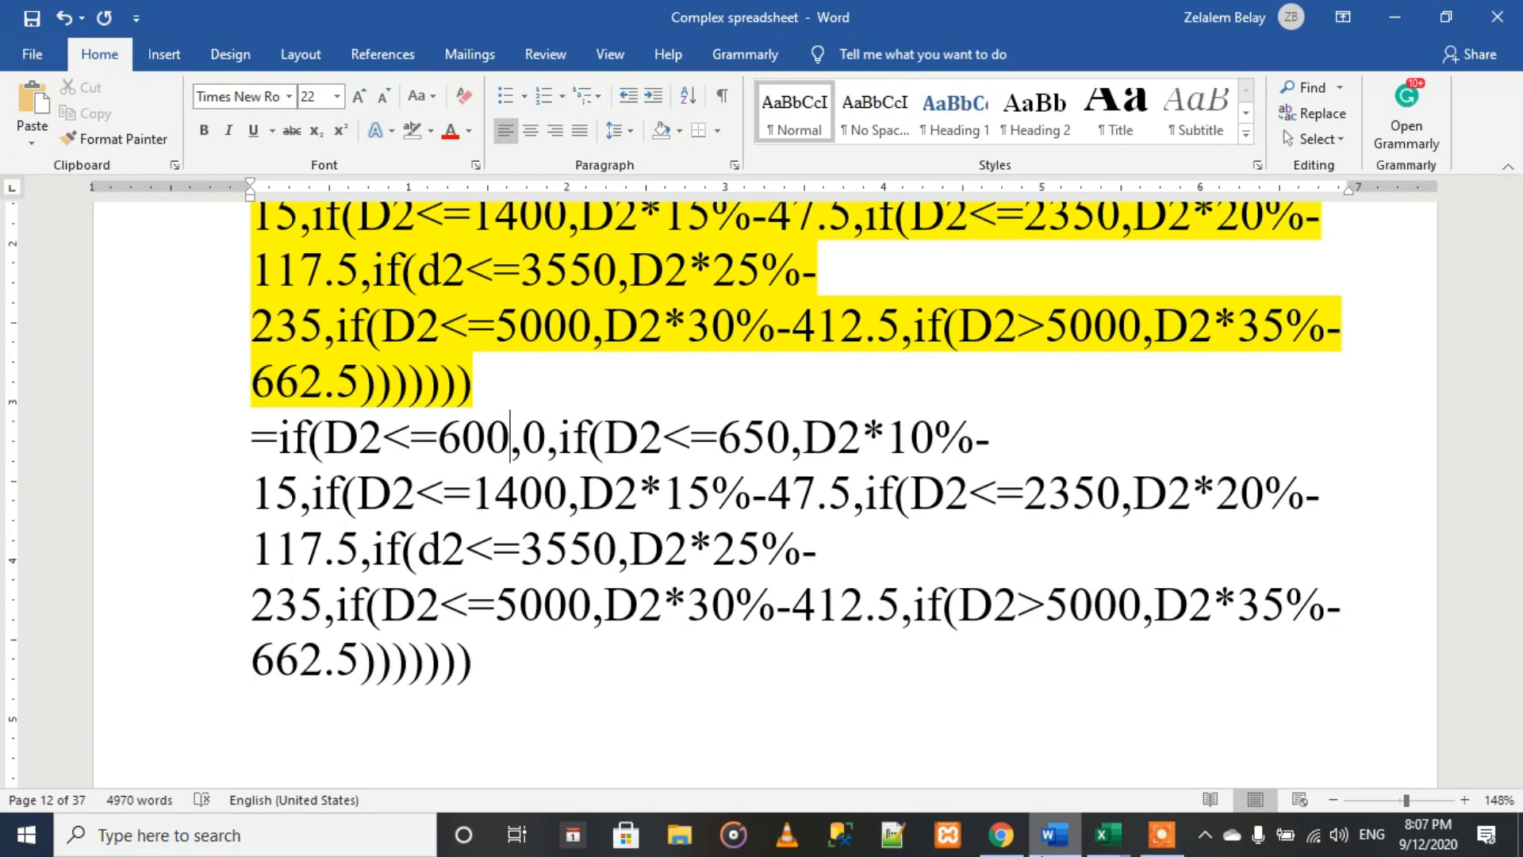
Step: Look up the 10% bracket's upper limit in the Chrome tax table and set the copied formula's second threshold to 1650 in Word
left_click(1001, 834)
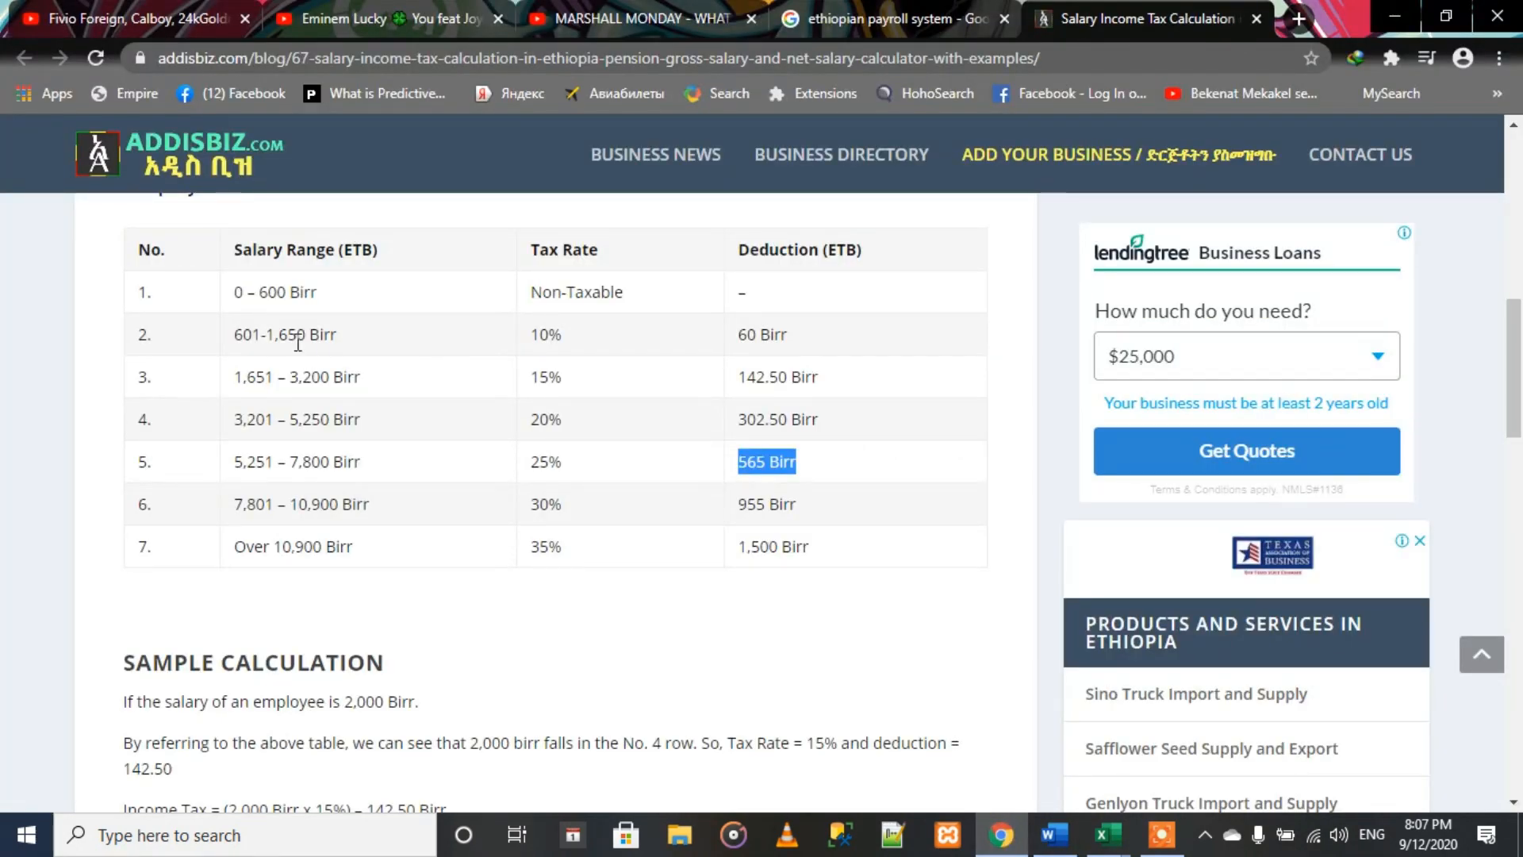
left_click_drag(269, 334, 307, 343)
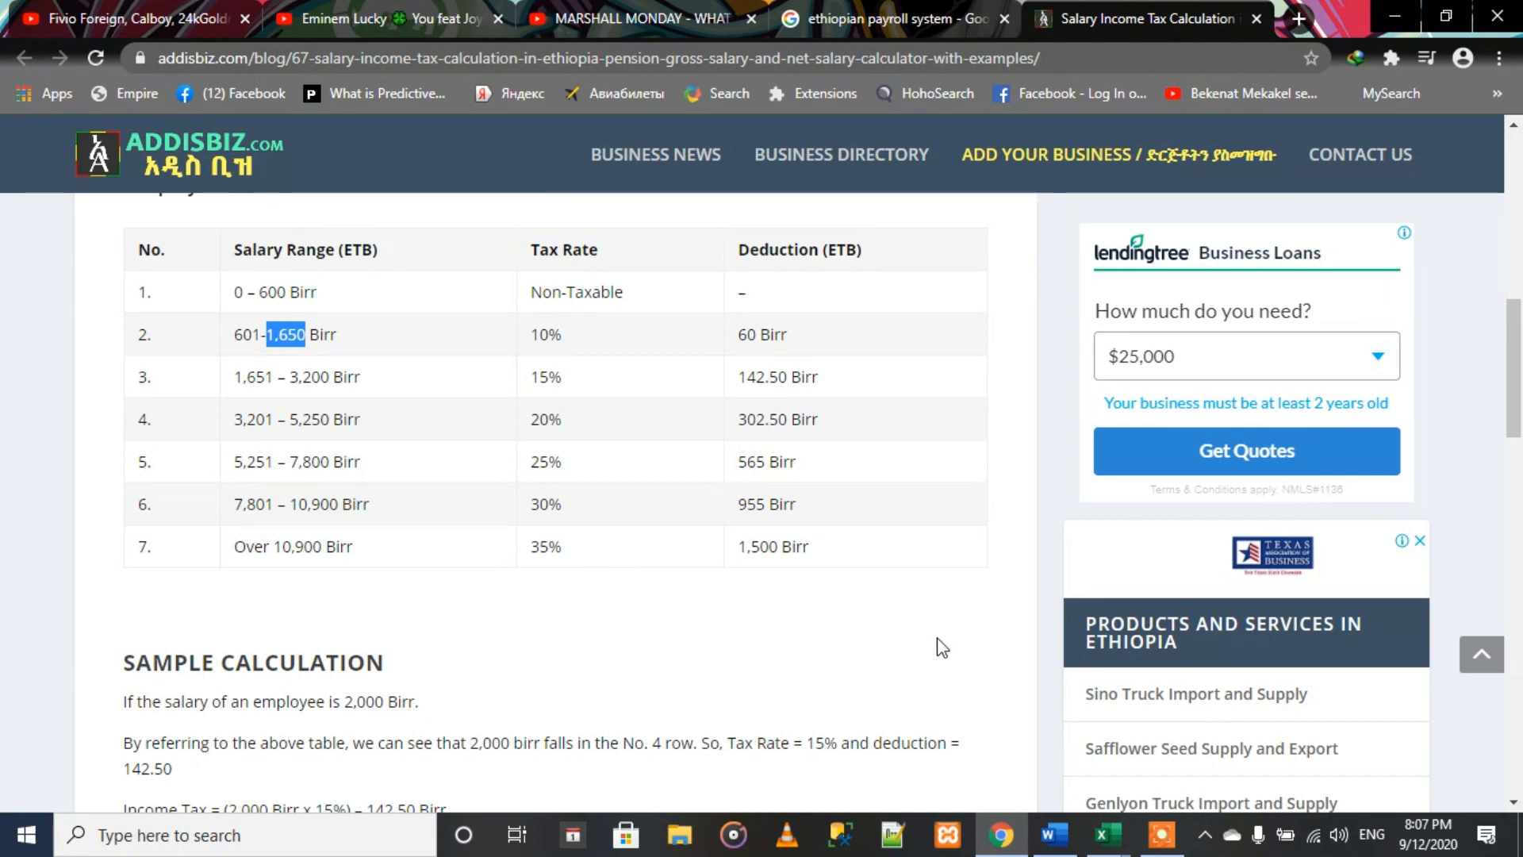
left_click(1001, 836)
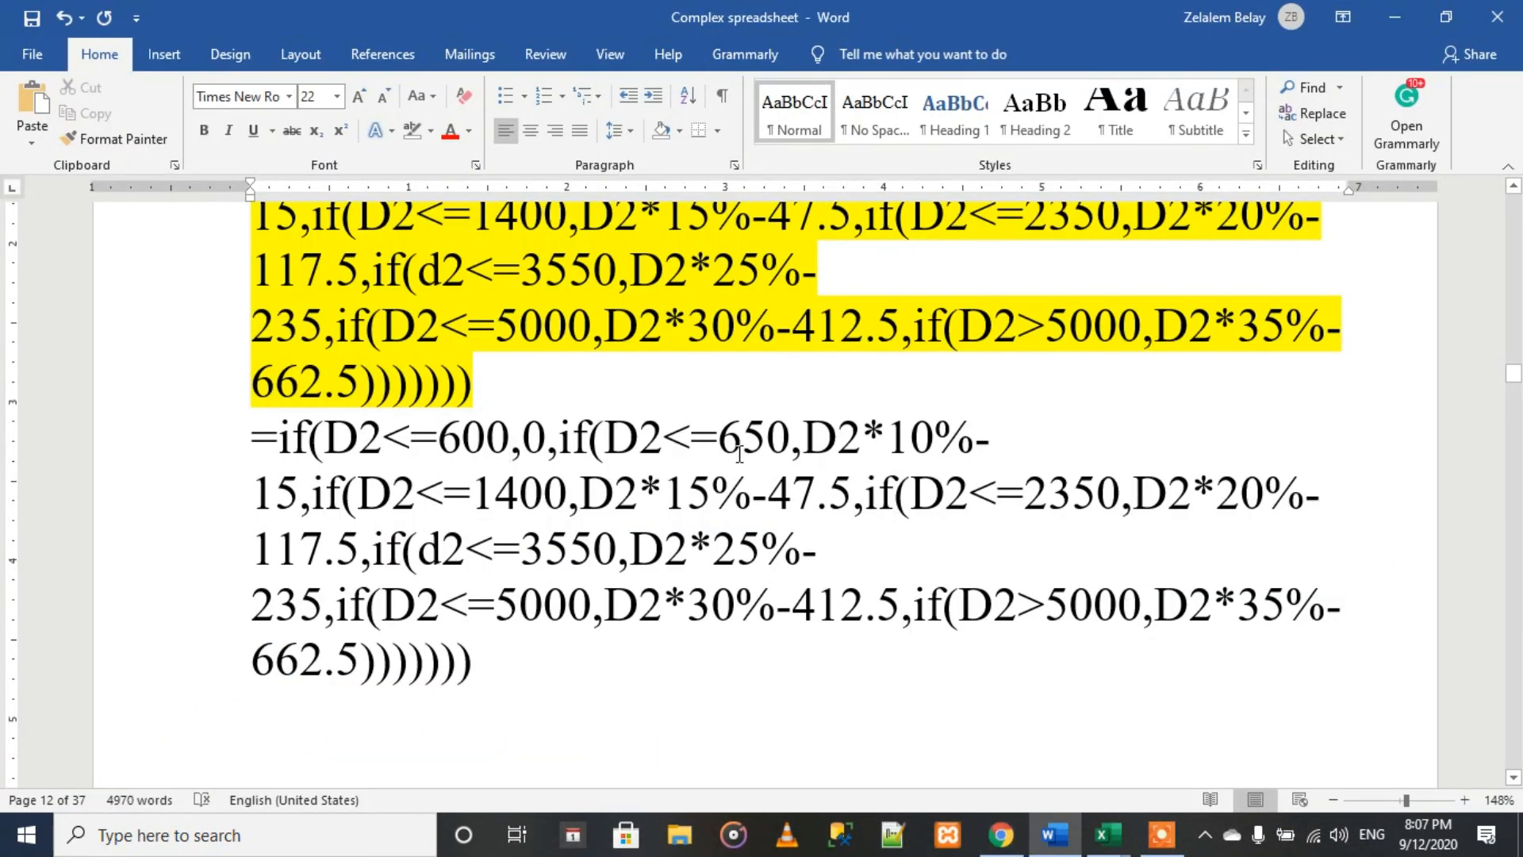
left_click_drag(726, 434, 783, 456)
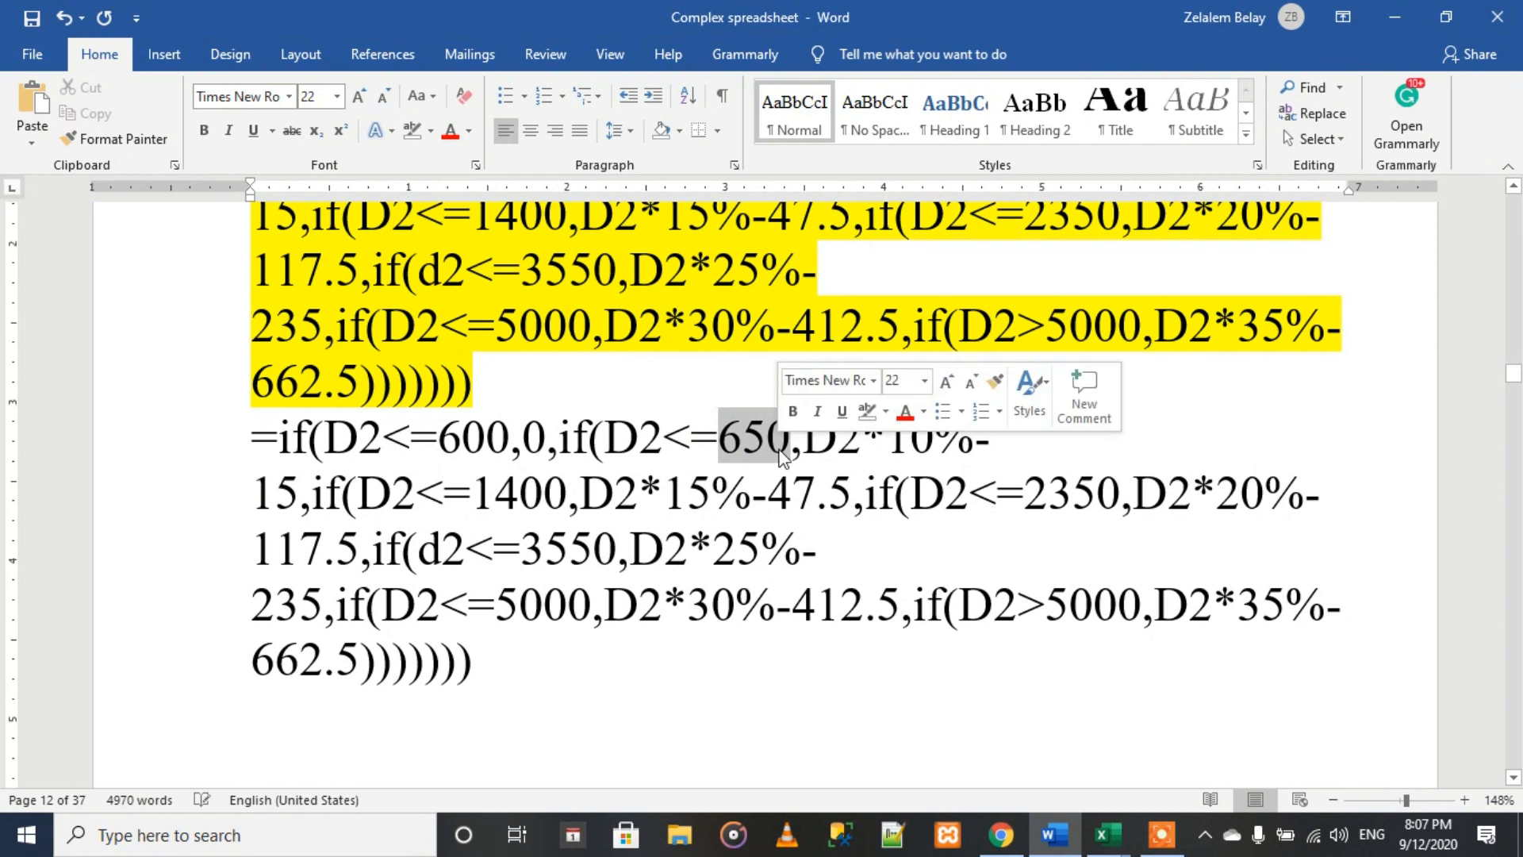
key("ctrl+v")
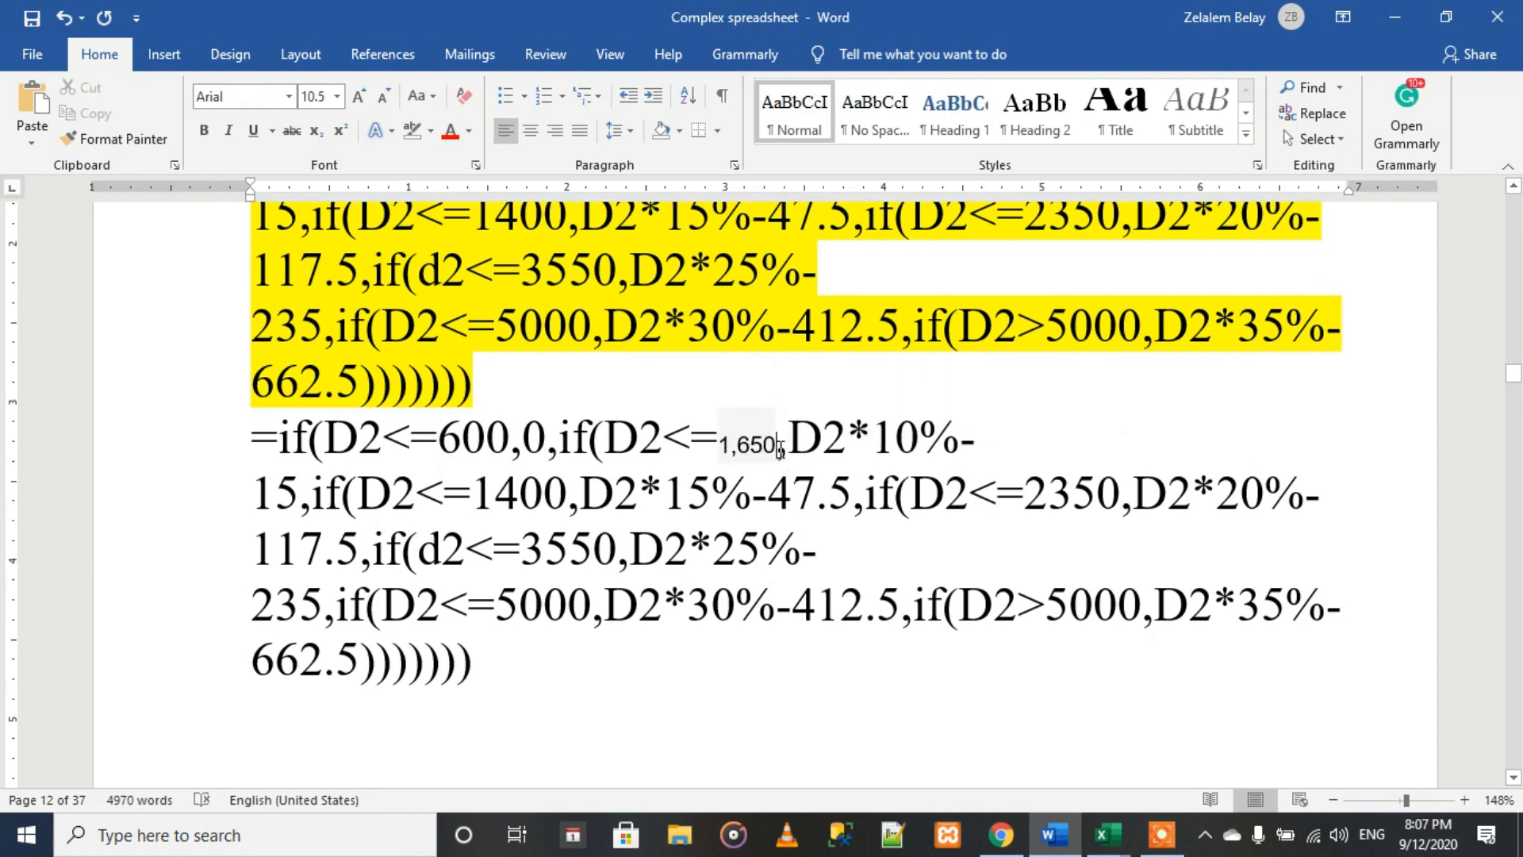
key("ctrl+z")
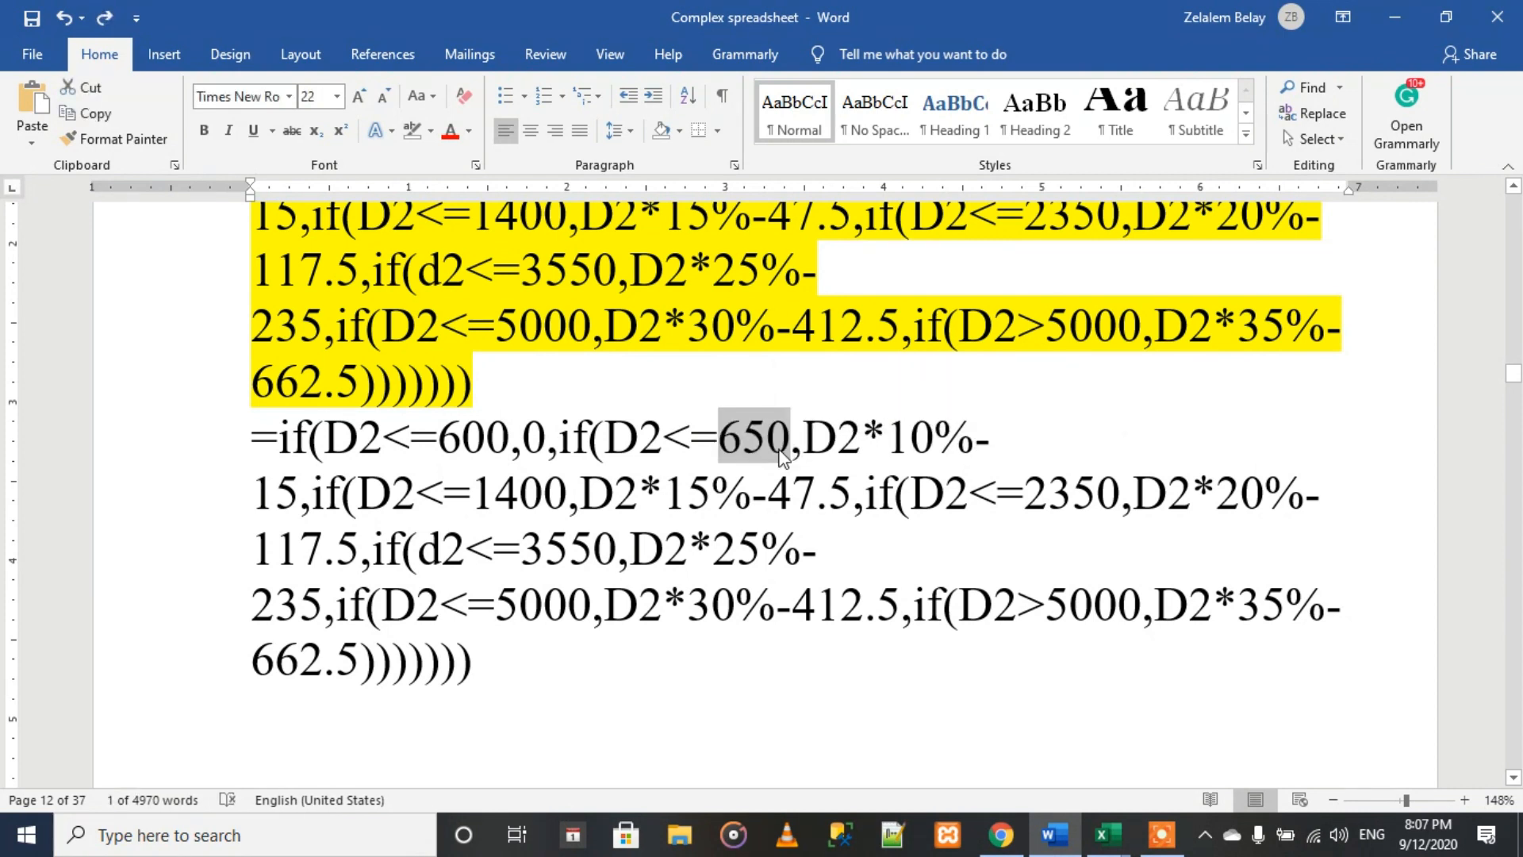
left_click(725, 436)
type("1")
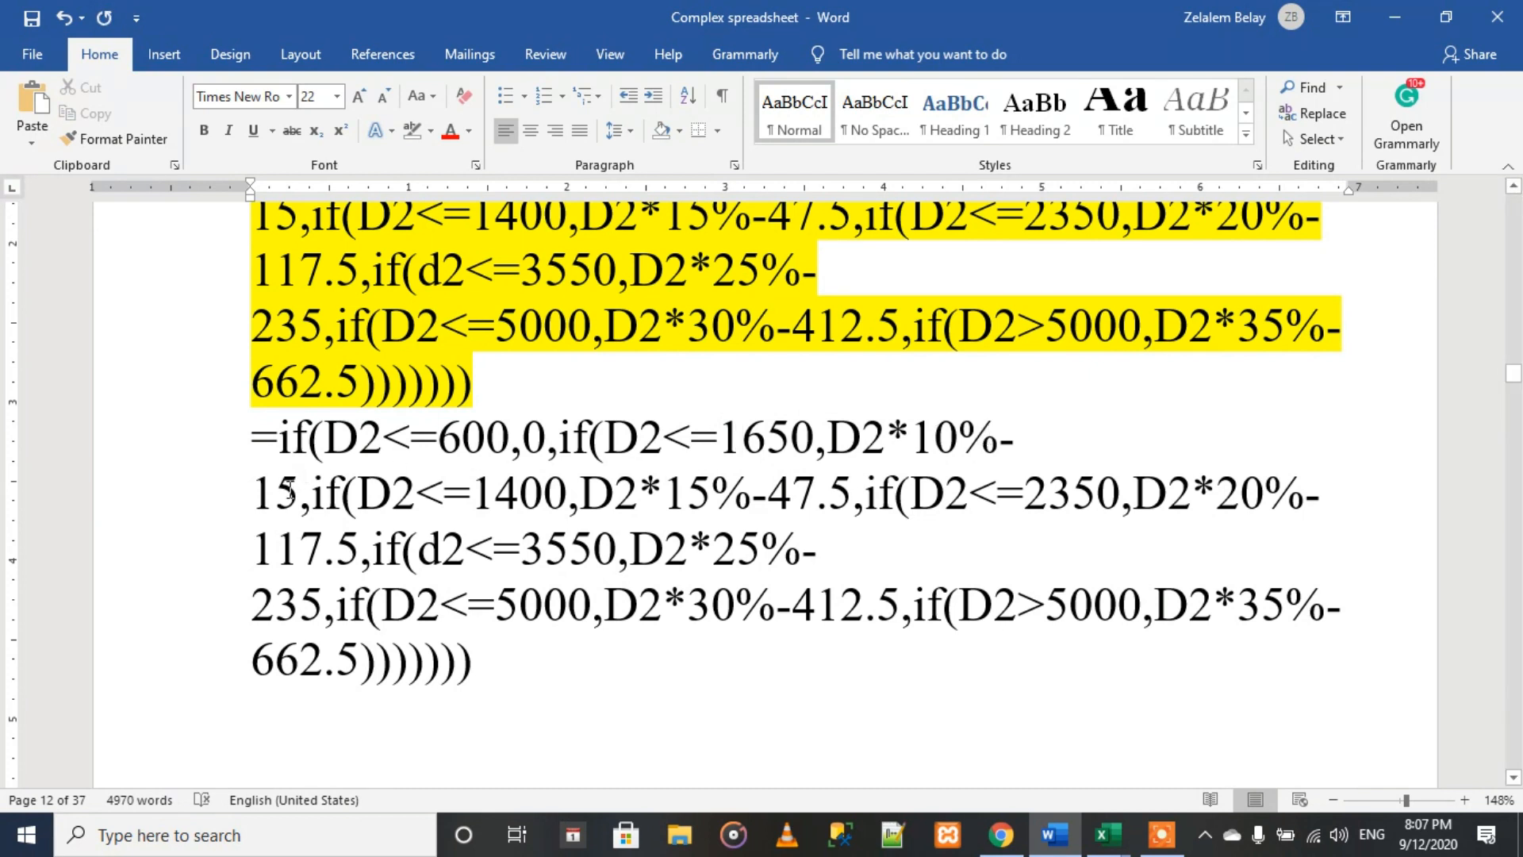
Step: Check the 10% bracket's deduction in the Chrome tax table and set the amount subtracted after D2*10% to 60 in Word
left_click_drag(292, 492, 253, 493)
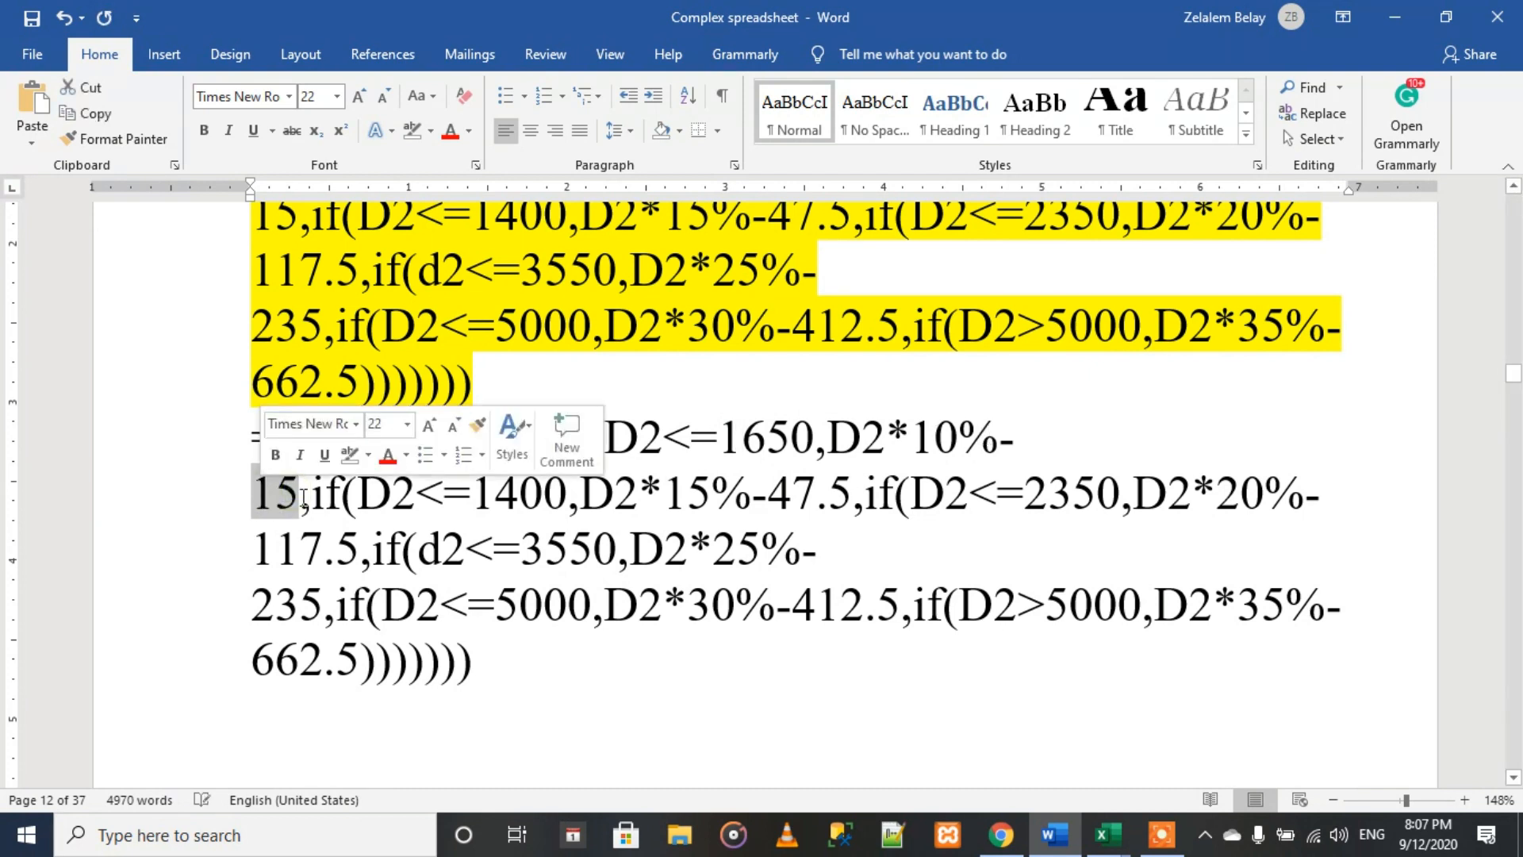
left_click(1002, 837)
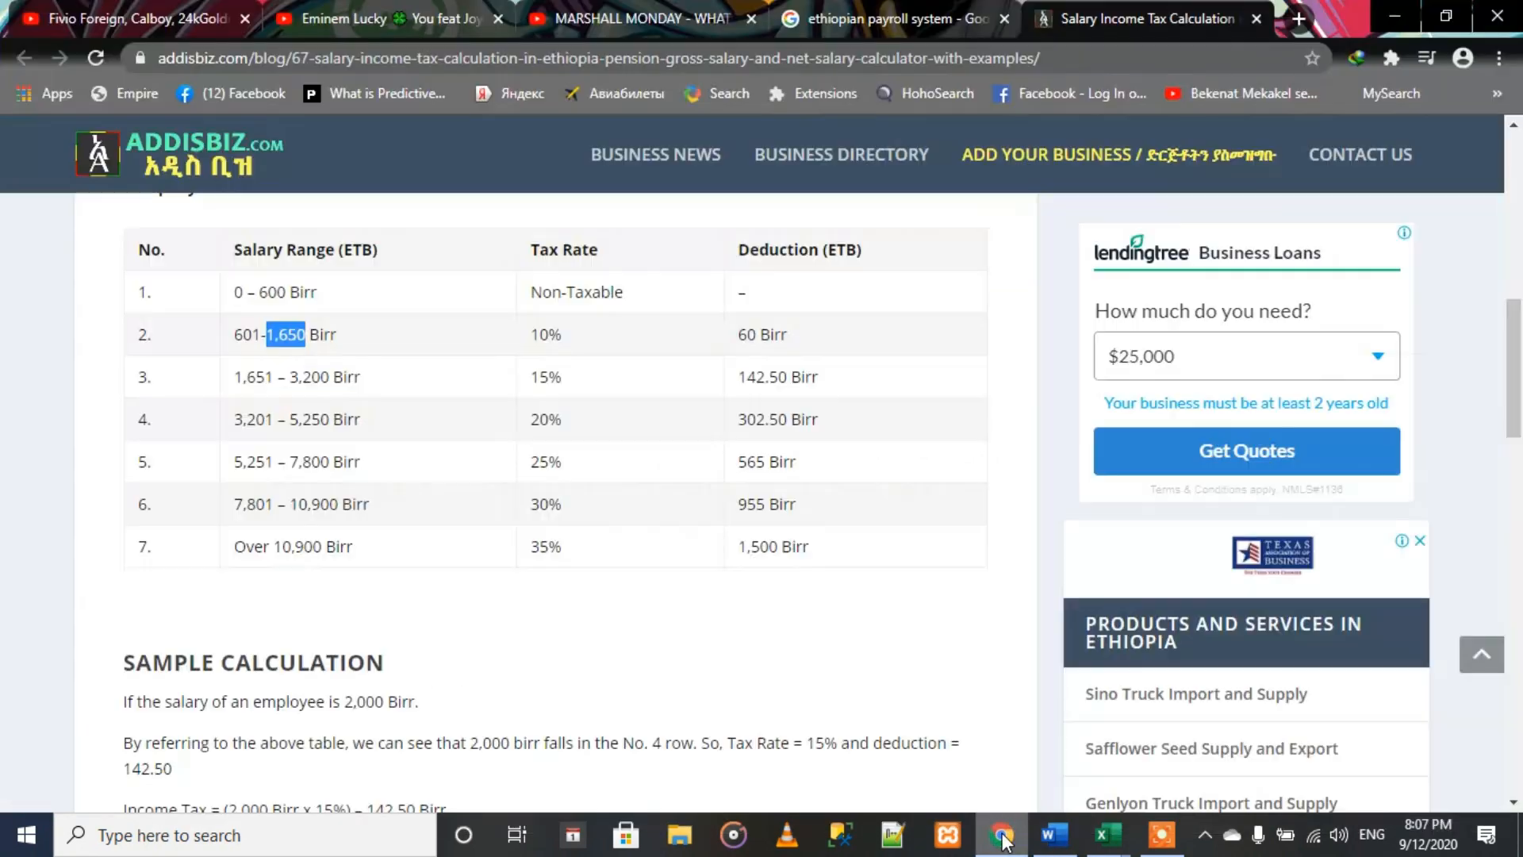
left_click(1002, 836)
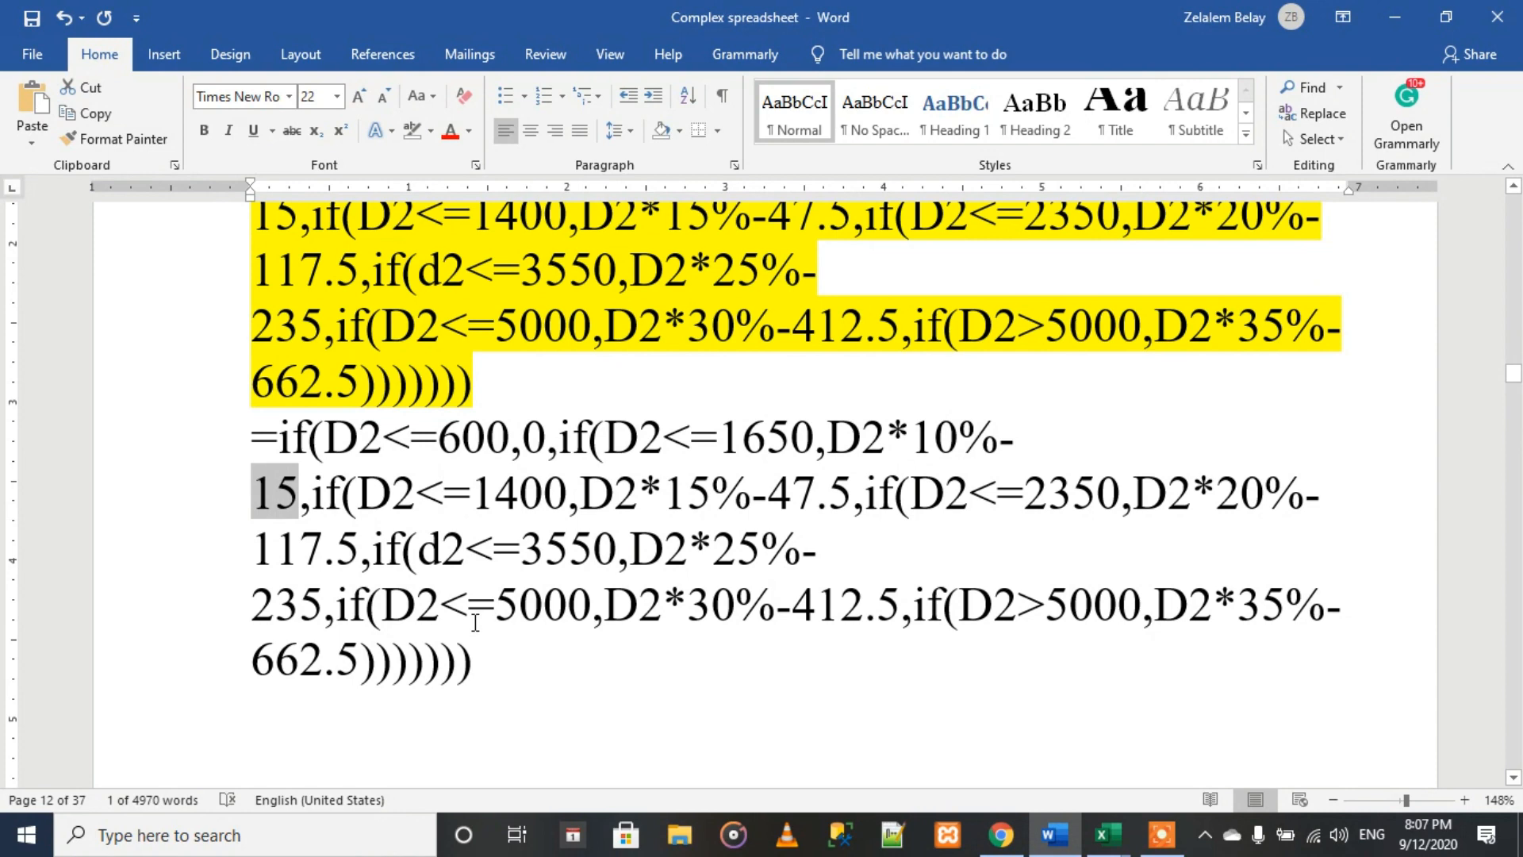
type("60")
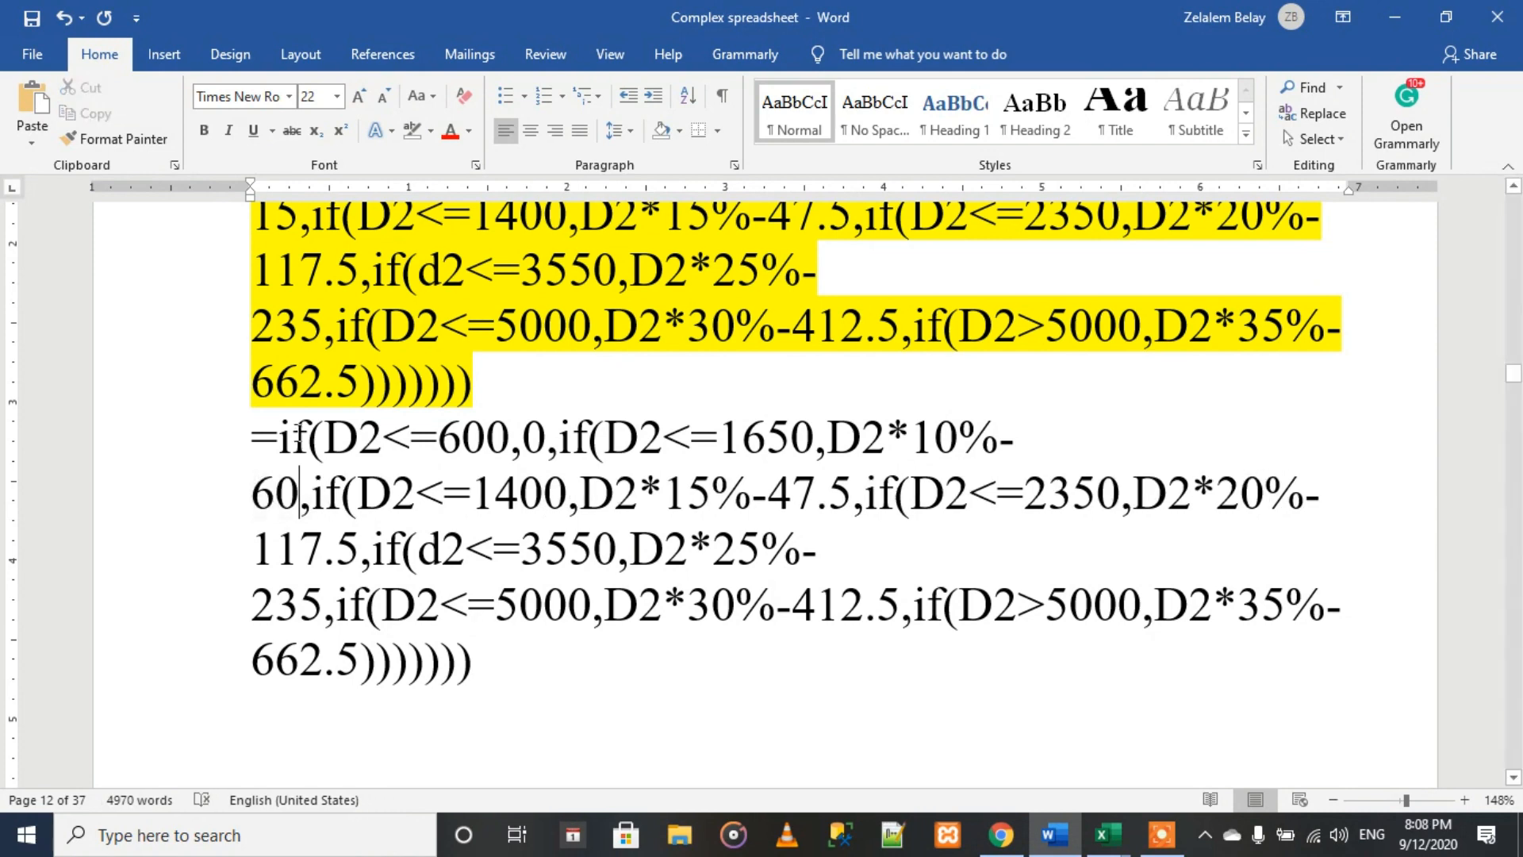
Step: Copy the 15% bracket's upper limit from the Chrome tax table and replace the copied formula's third threshold with 3,200 in Word
left_click(1002, 837)
left_click_drag(289, 379, 326, 384)
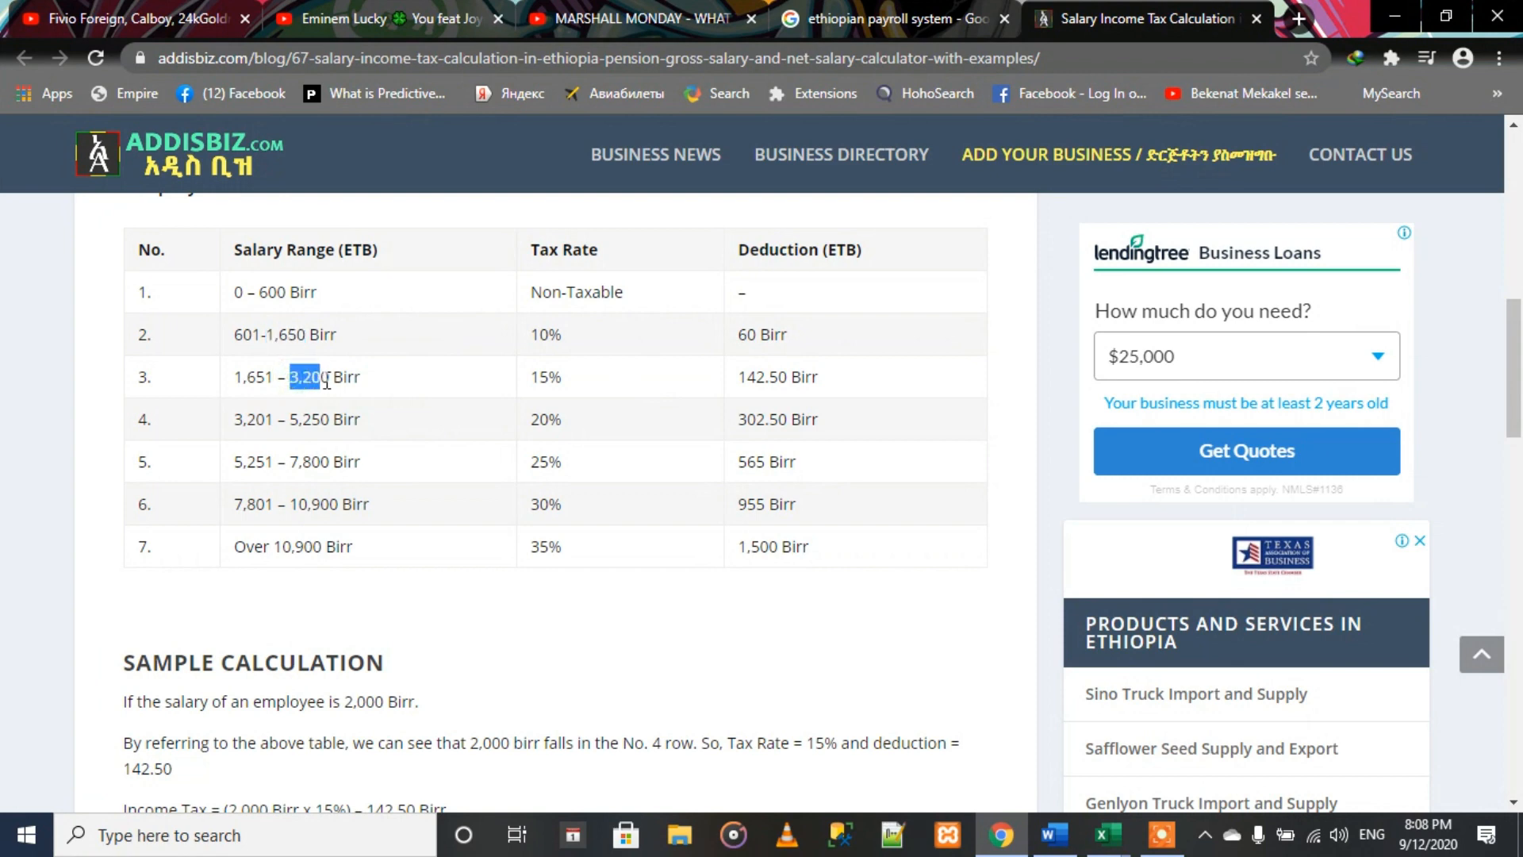
left_click(1002, 837)
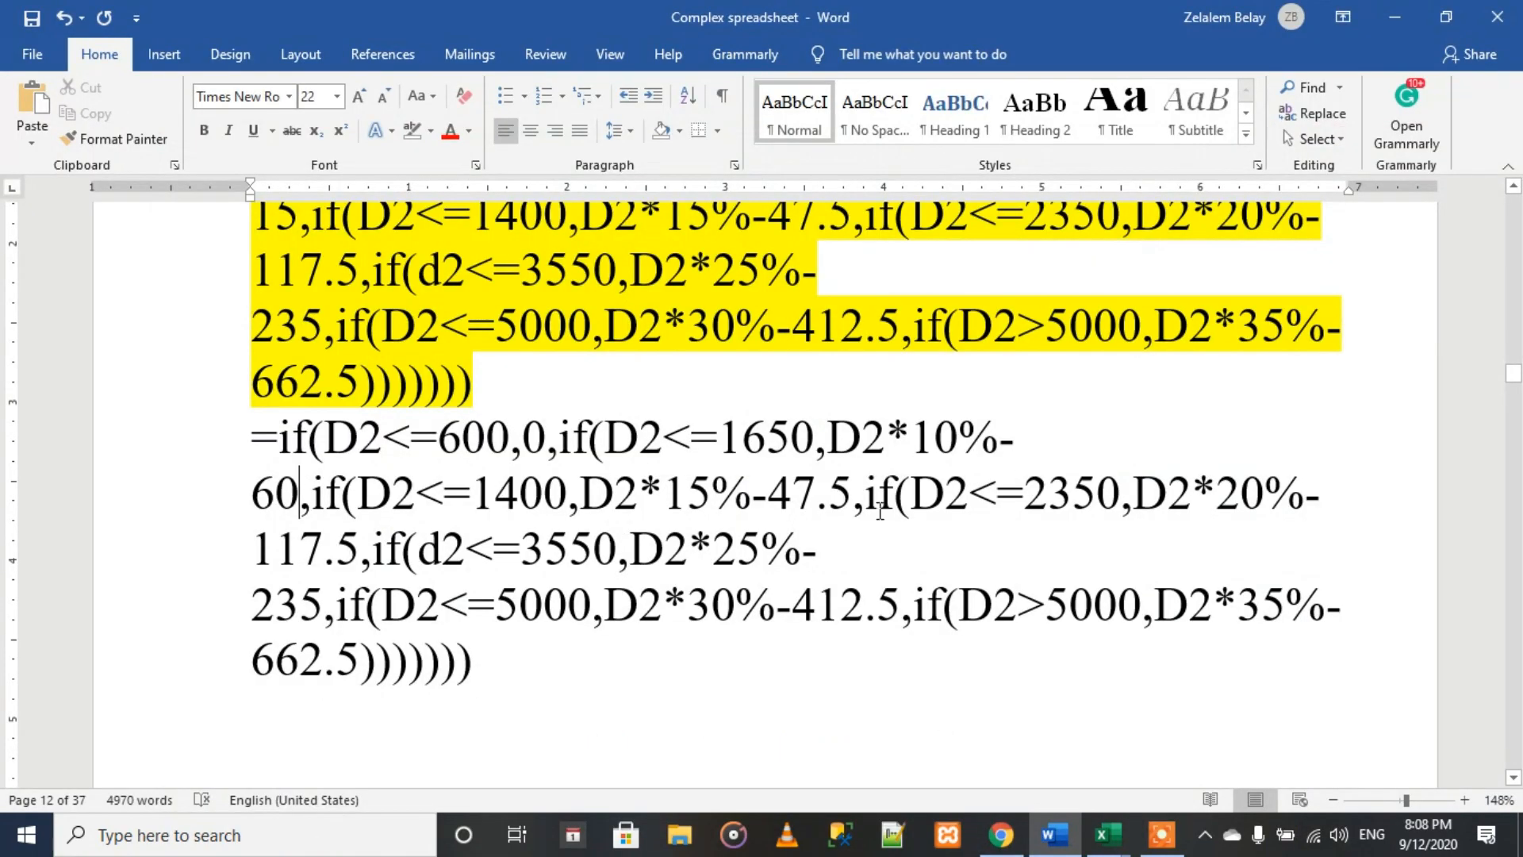
left_click_drag(473, 498, 565, 499)
type("3,200")
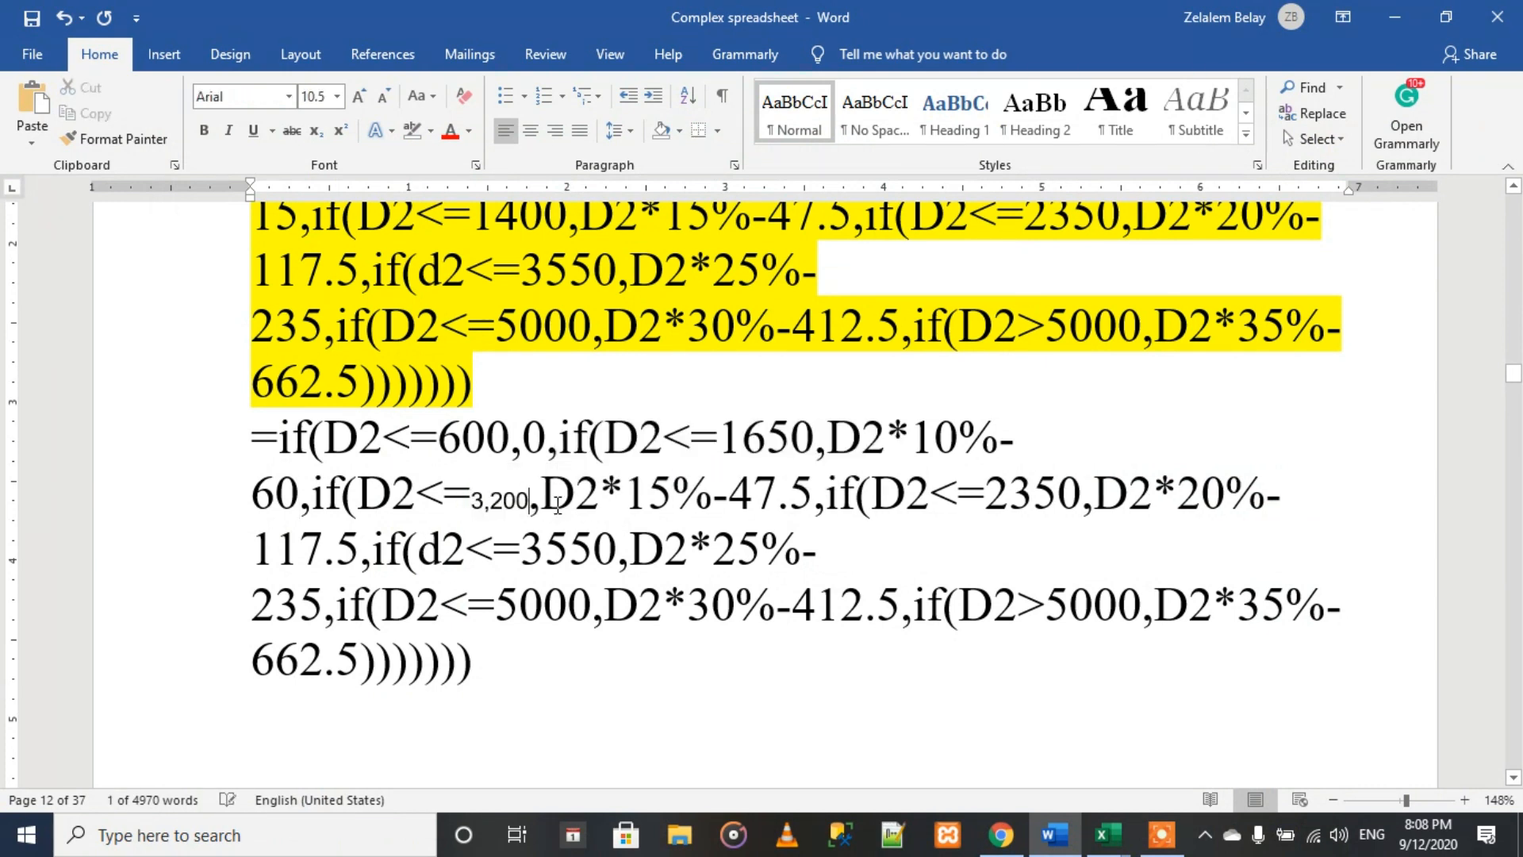
Step: Undo the pasted third threshold and enter 3200 instead, then set the amount subtracted after D2*15% to 142.5, checking the Chrome tax table
key("ctrl+z")
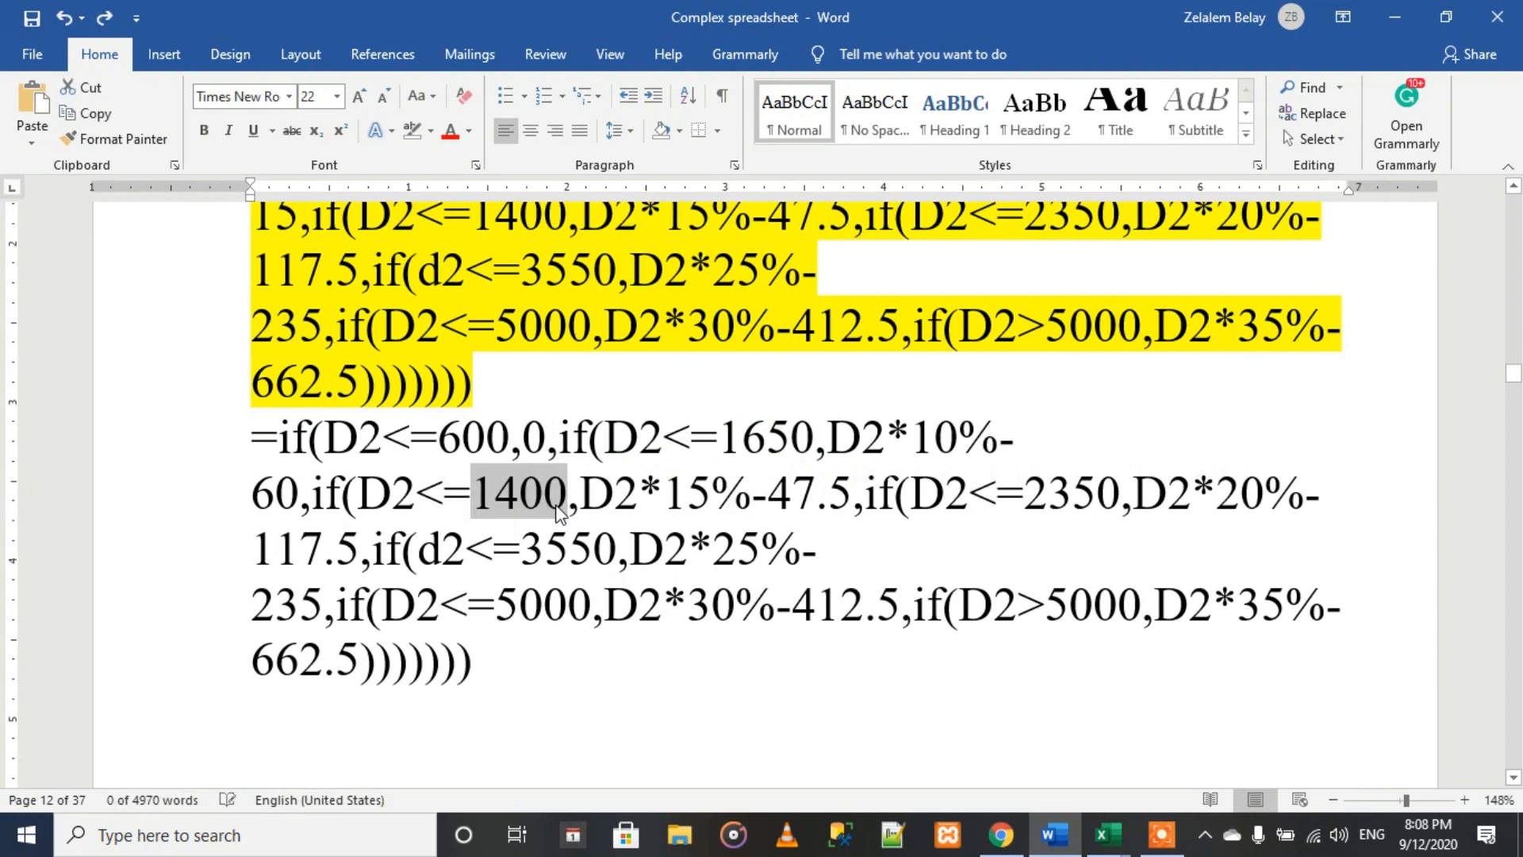
type("3200")
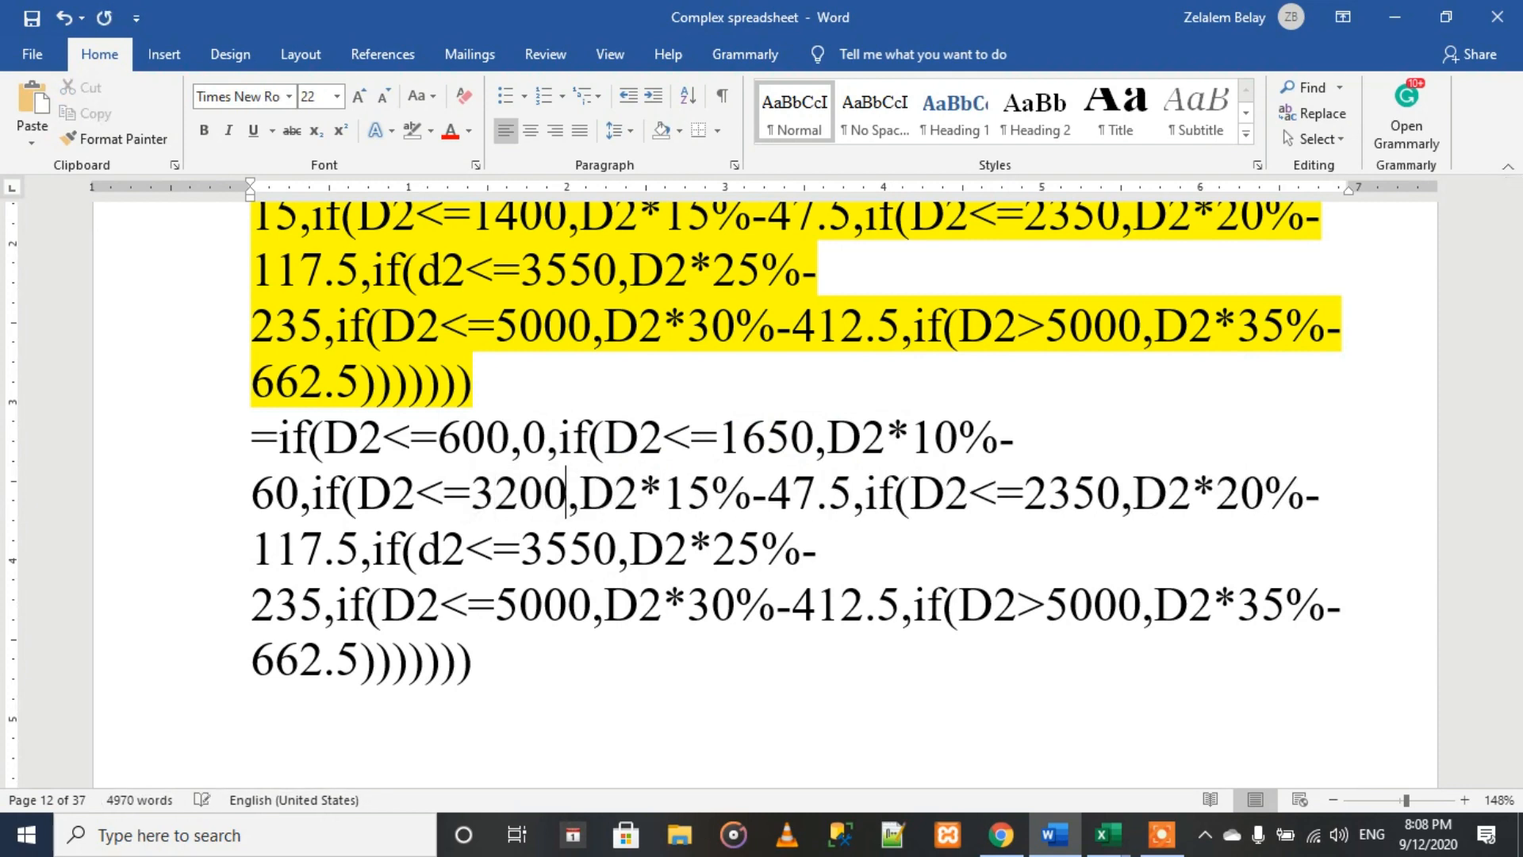
left_click(1014, 841)
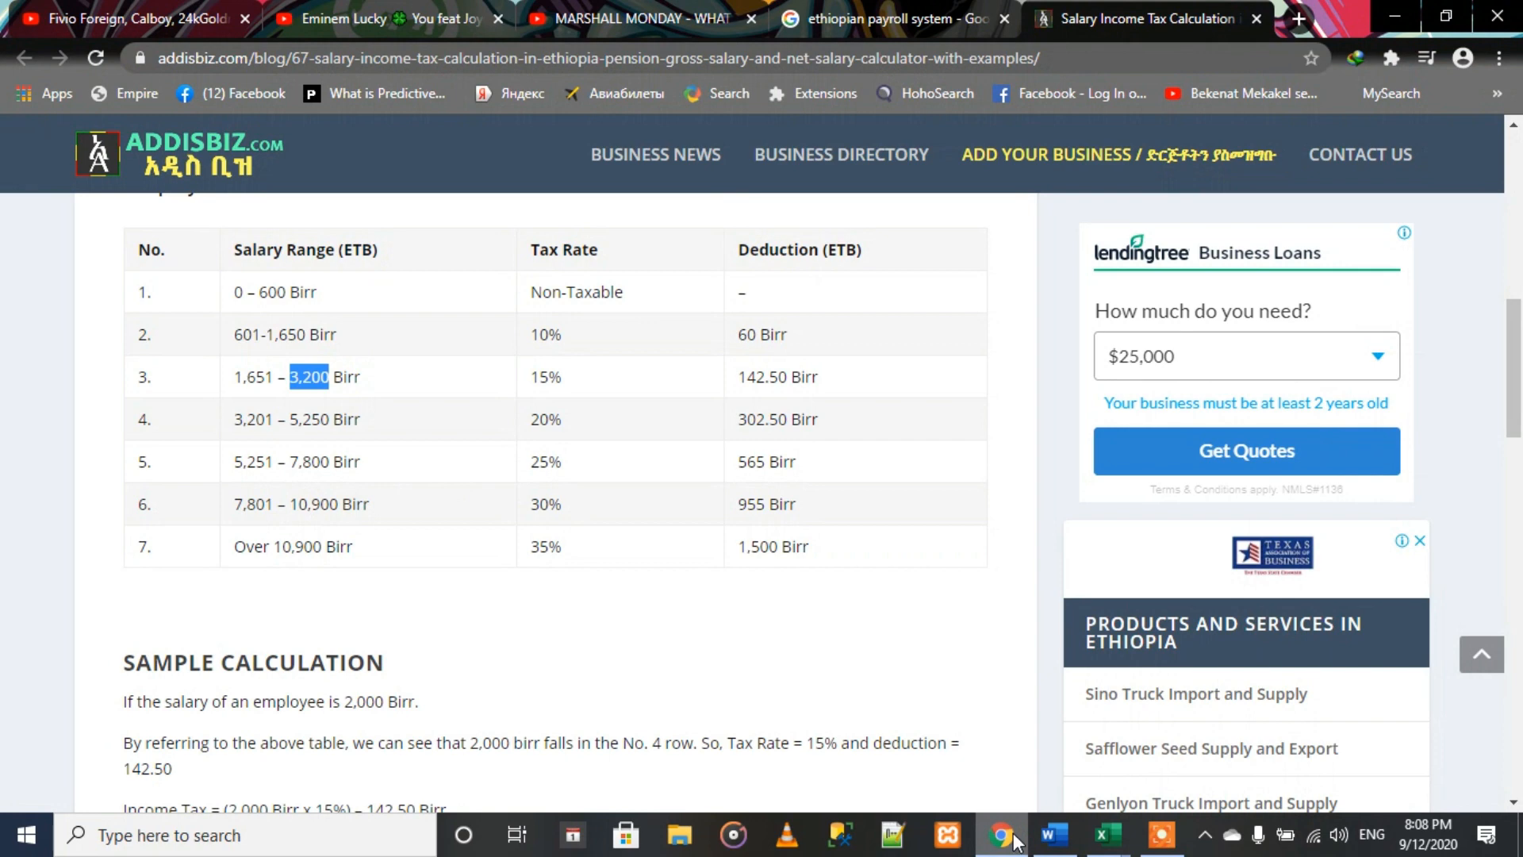
left_click(1013, 840)
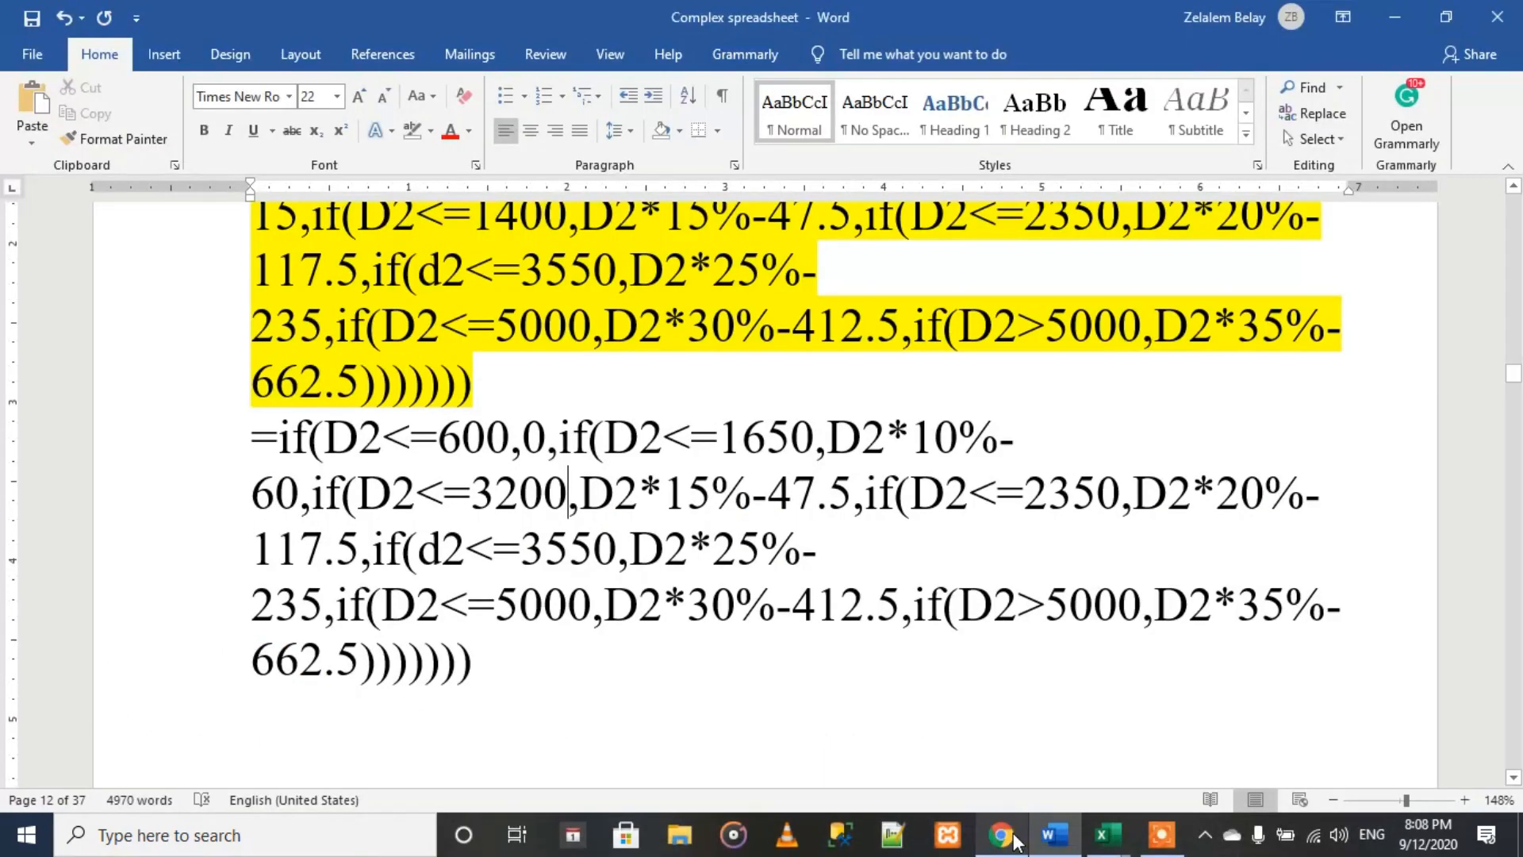
left_click(768, 495)
type("1")
key("Right")
key("Right")
key("BackSpace")
type("2")
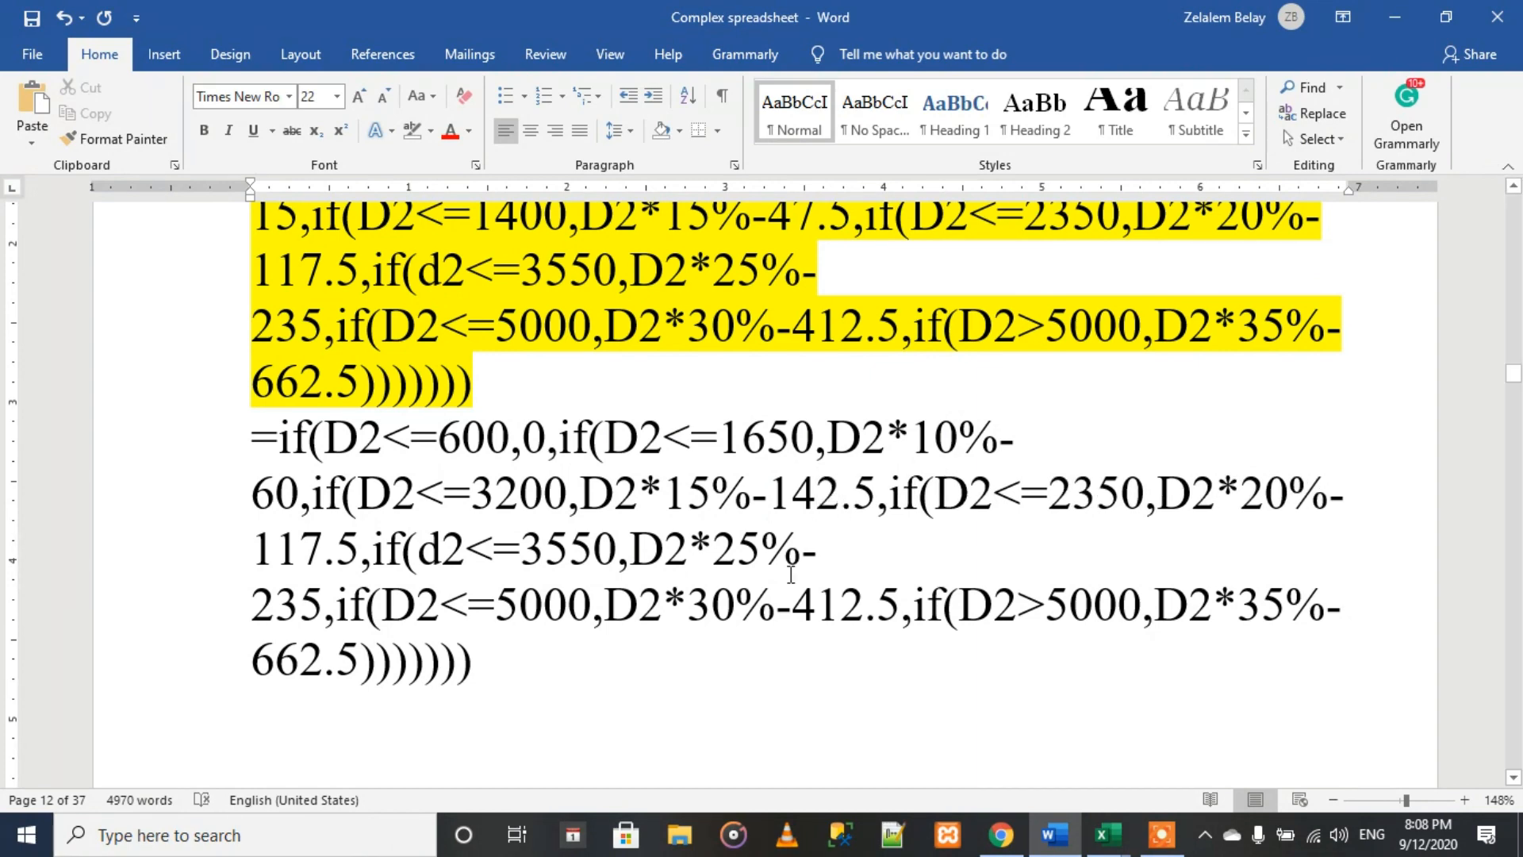
Step: Copy the 20% bracket's upper limit, 5,250, from the Chrome tax table and try pasting it at the copied formula's fourth threshold in Word
left_click(1001, 835)
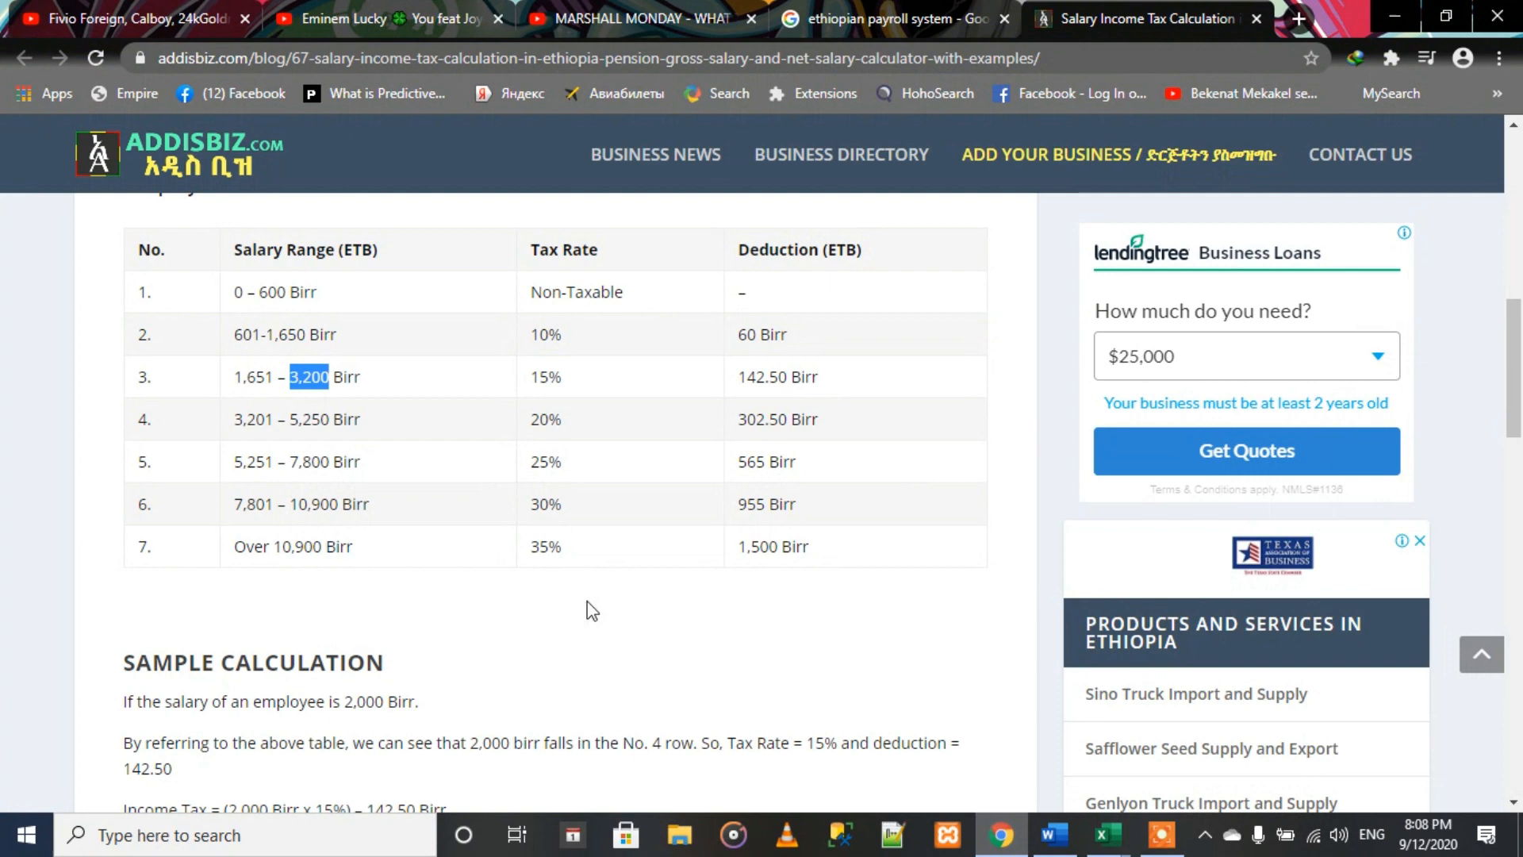
left_click_drag(288, 423, 329, 426)
key("ctrl+c")
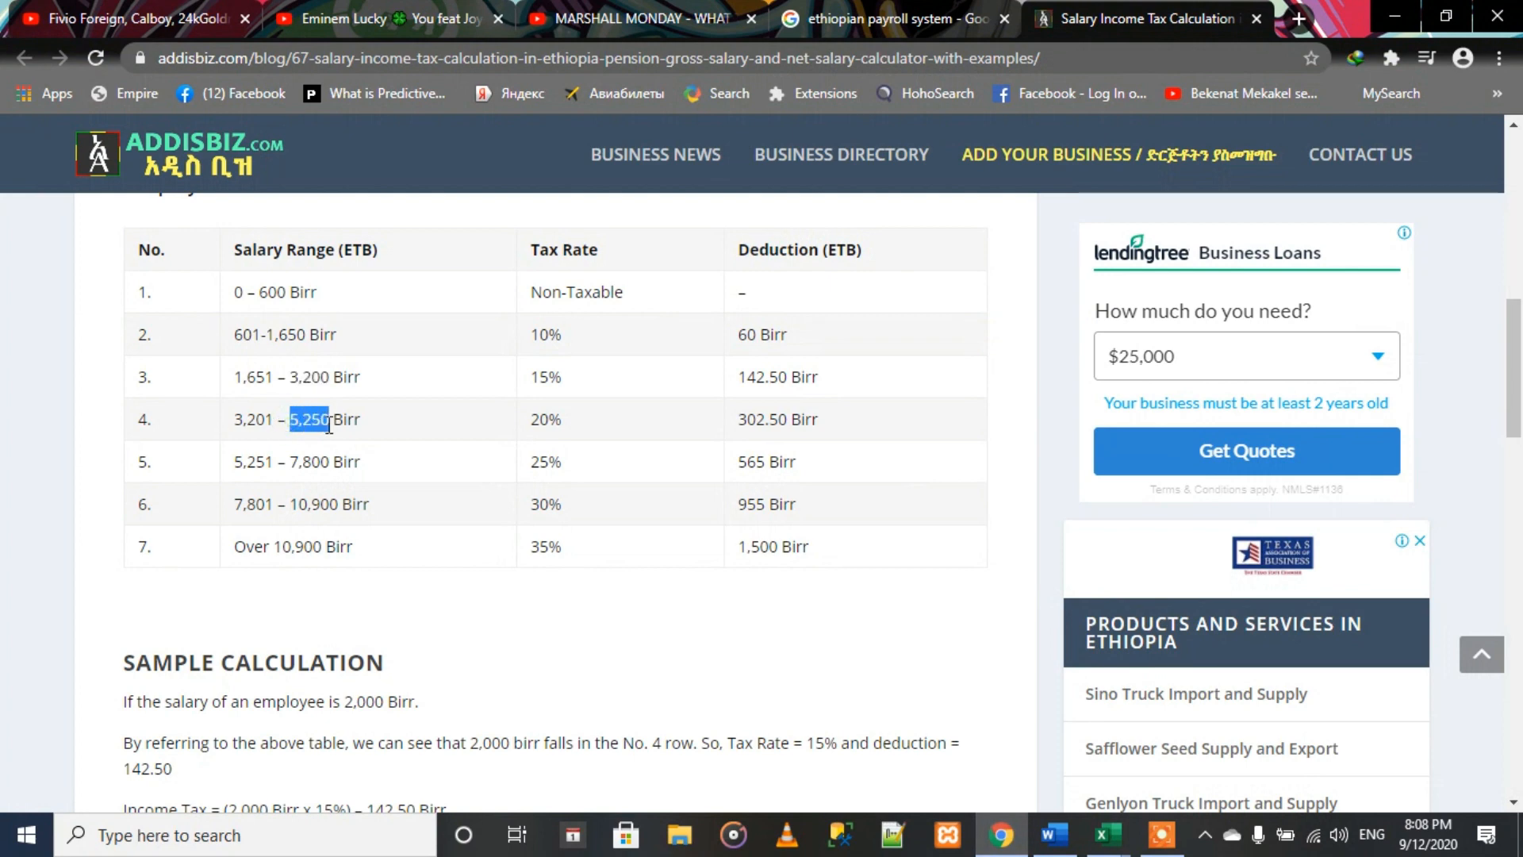
left_click(1054, 835)
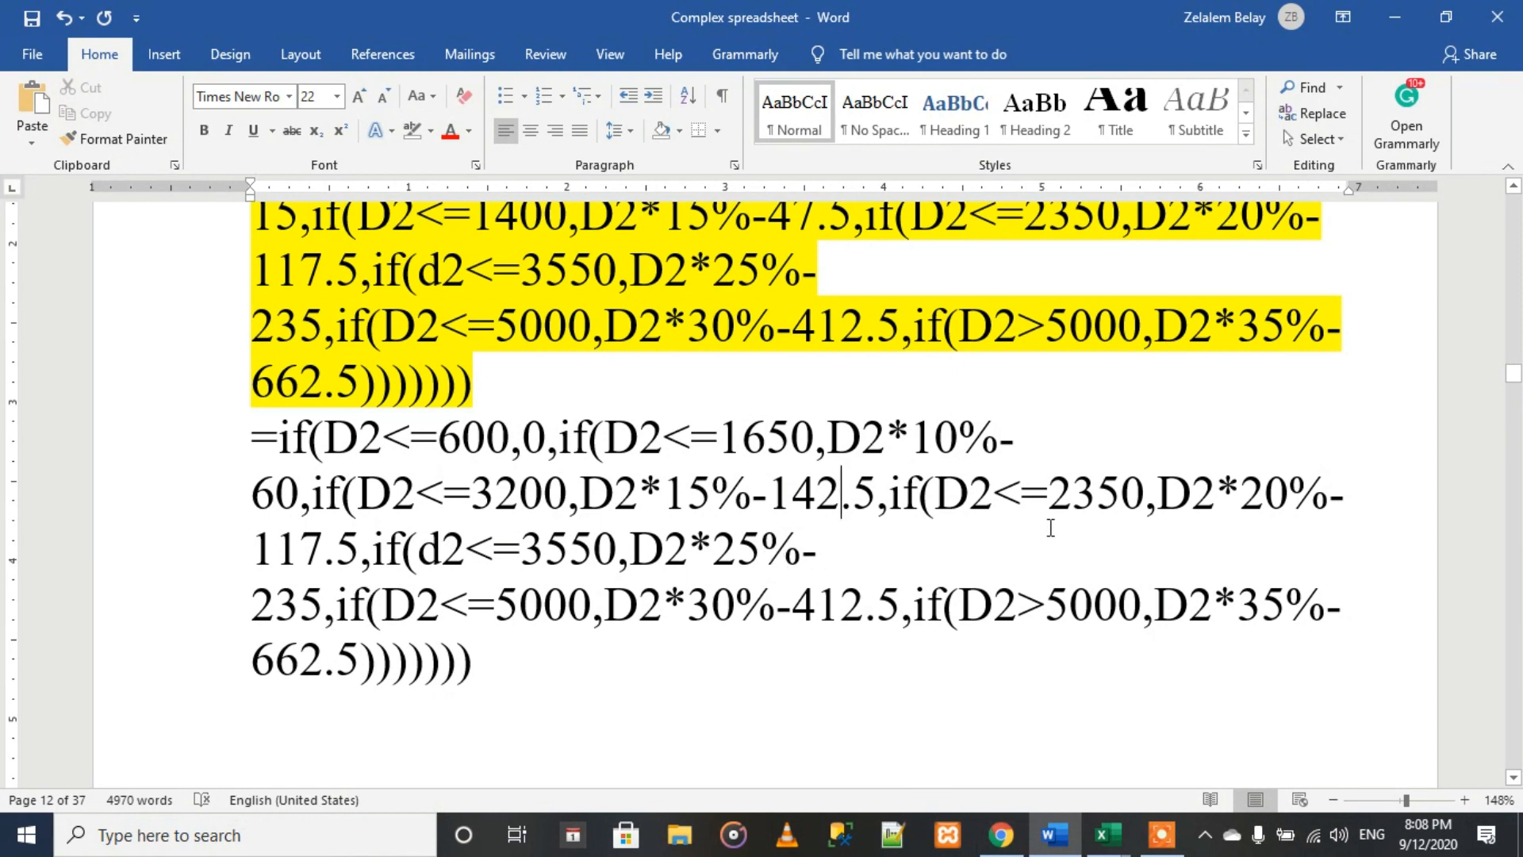
left_click_drag(1055, 497, 1125, 498)
left_click(1048, 497)
key("ctrl+v")
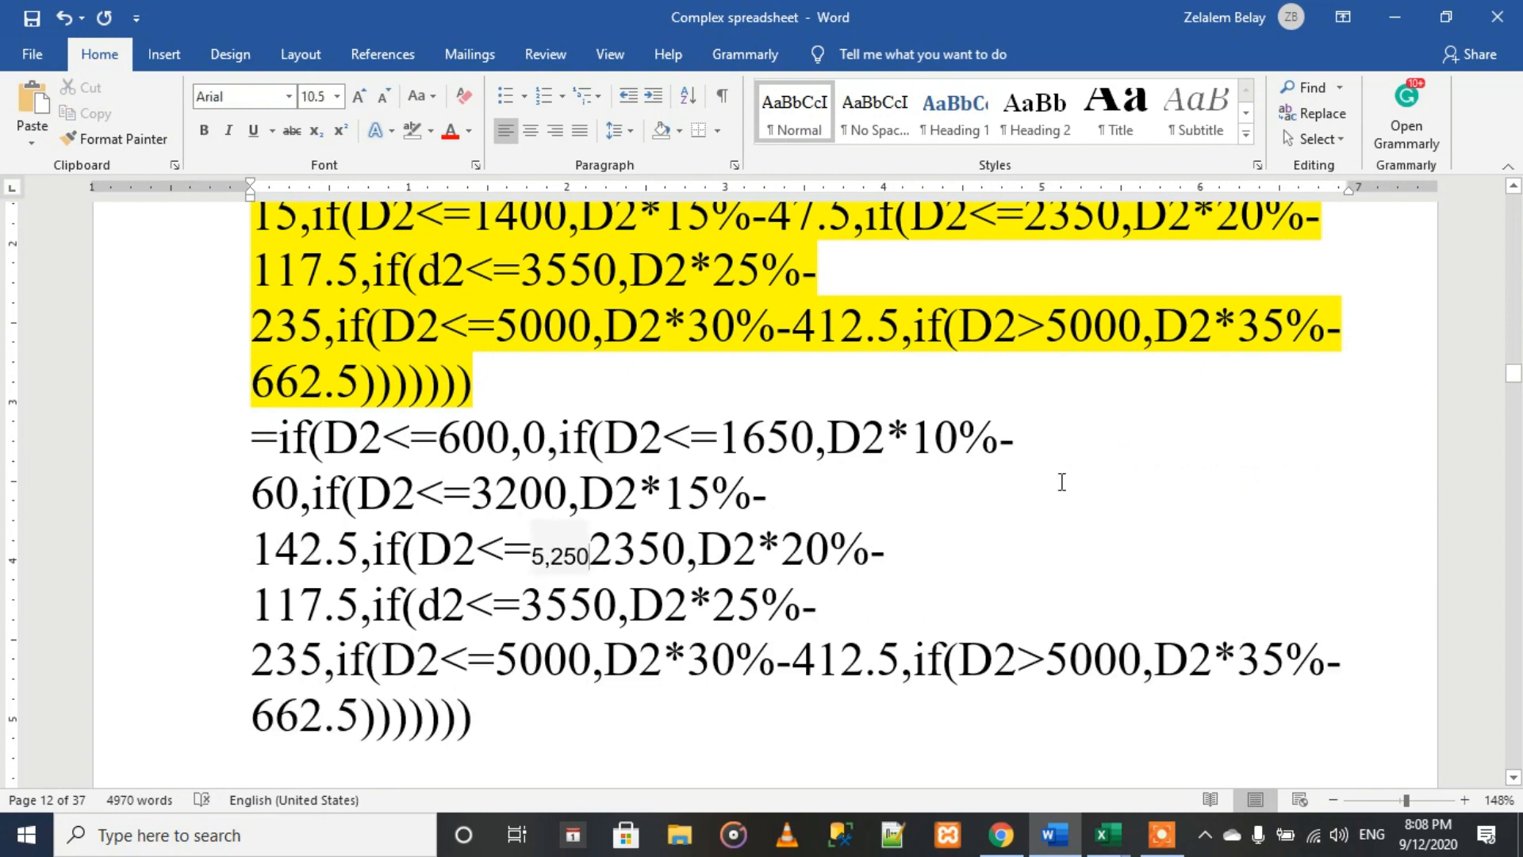
key("ctrl+z")
Step: Set the fourth salary threshold in the copied IF formula to 5250
left_click(1144, 492)
left_click(1098, 492)
key("BackSpace")
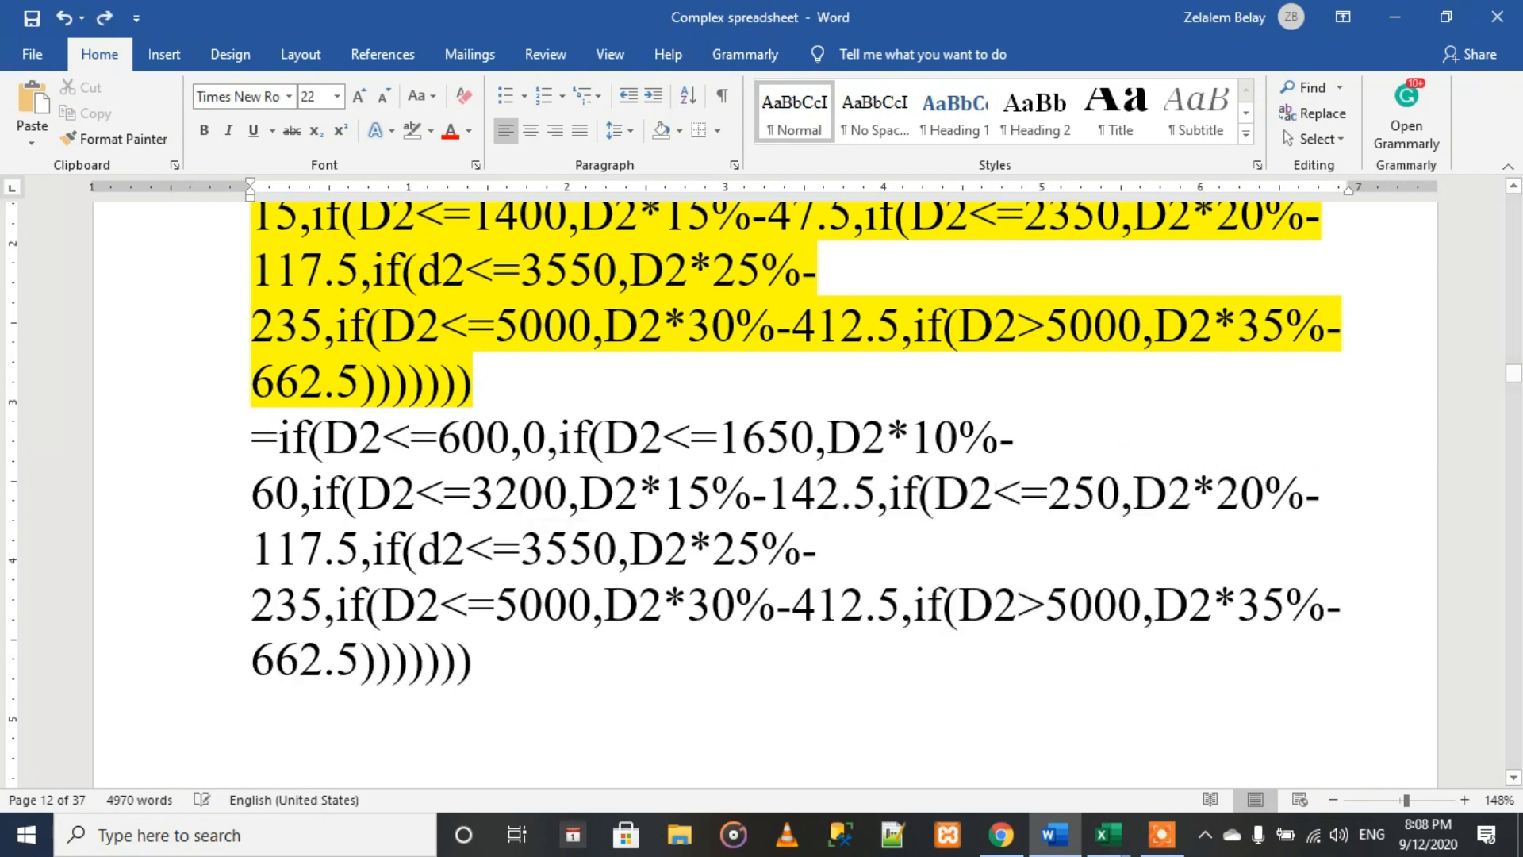
key("Left")
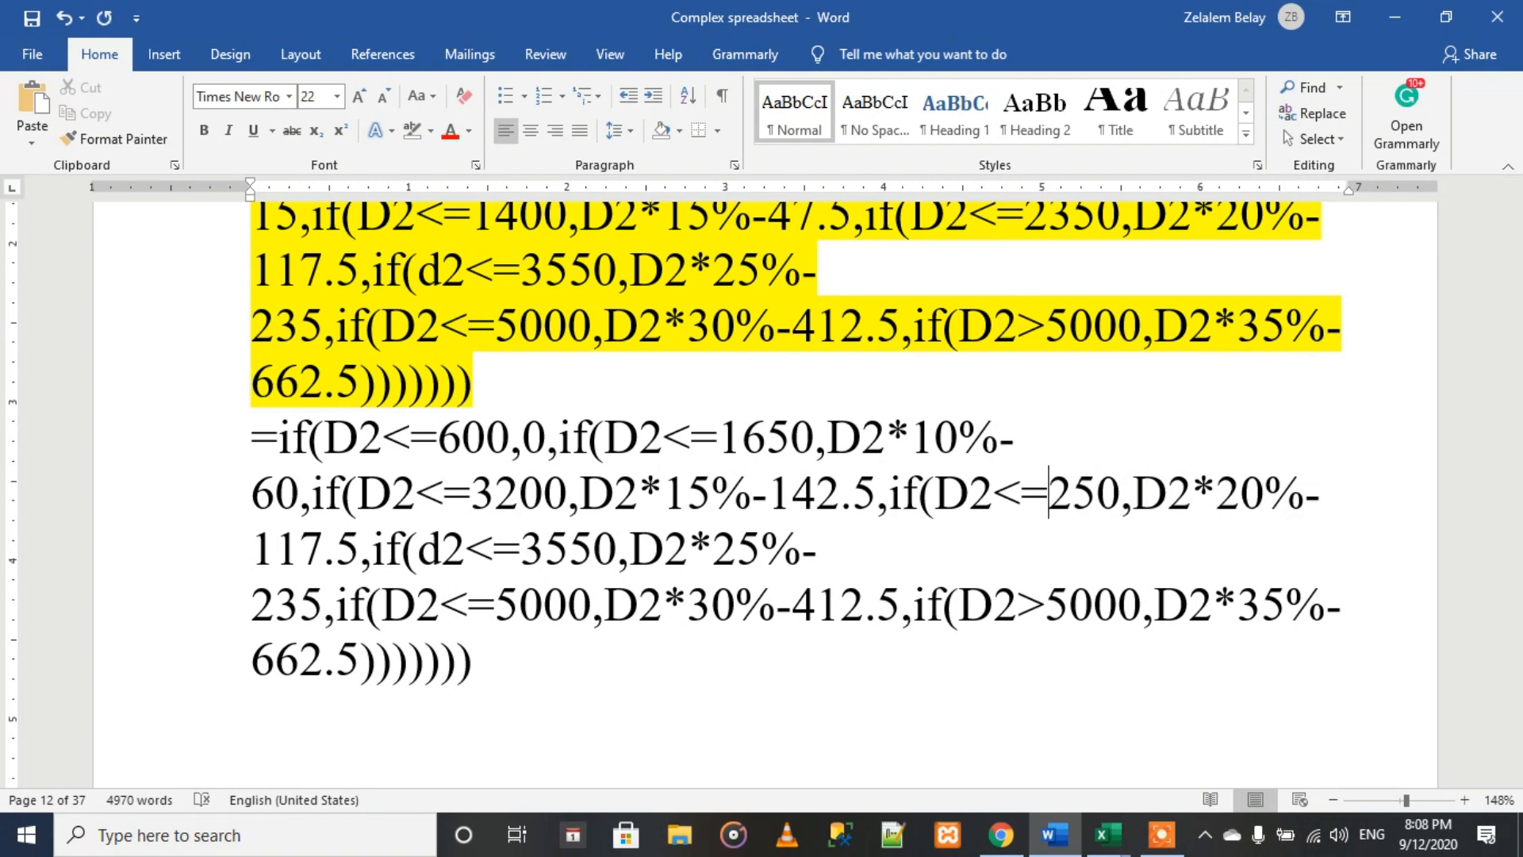
type("5")
key("Right")
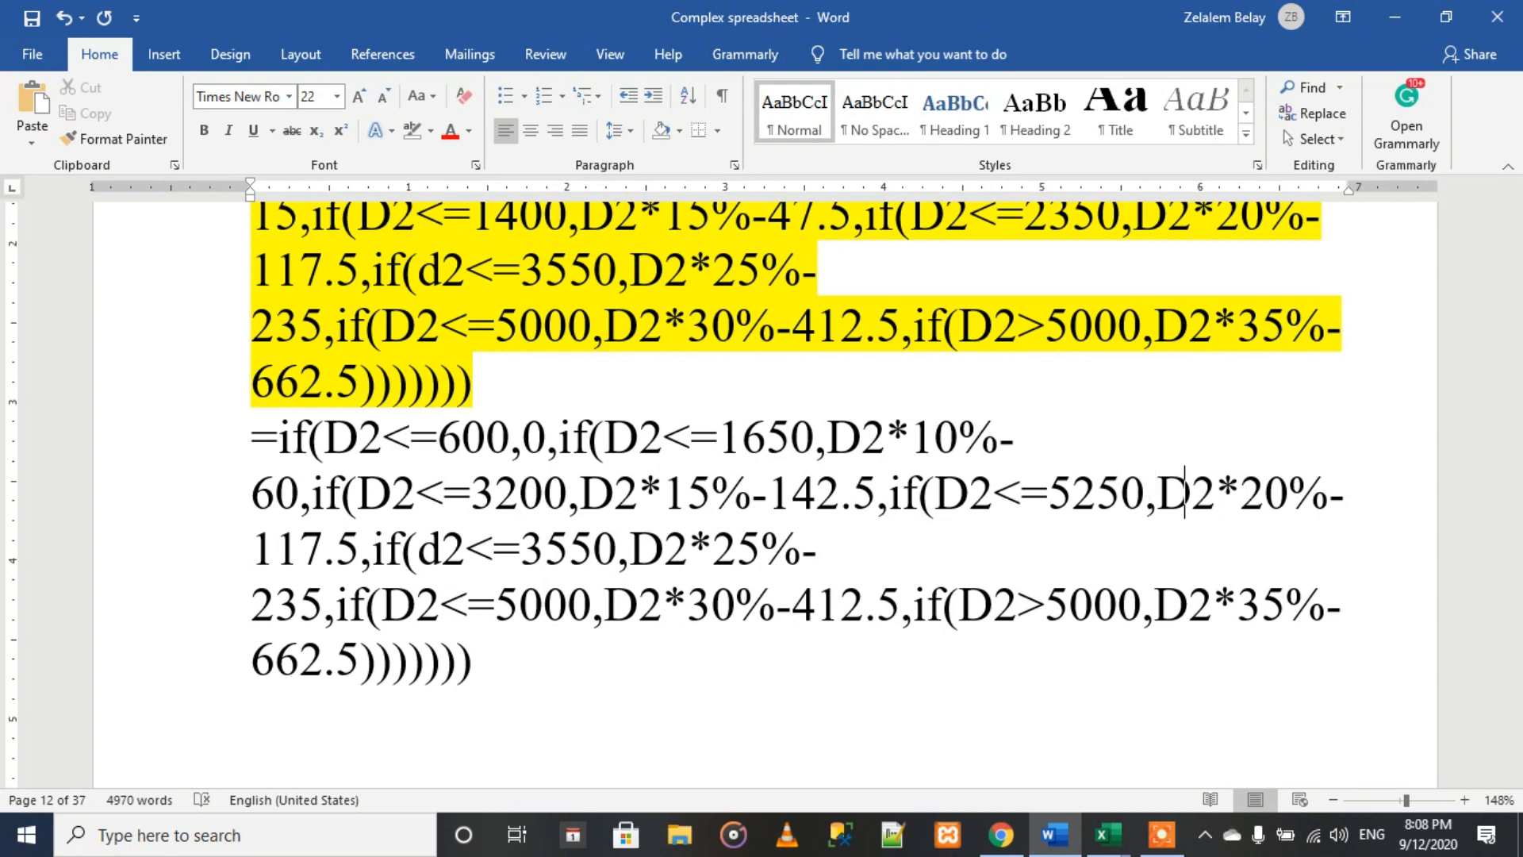
Step: Check the 20% bracket's deduction in the Chrome tax table and set the amount subtracted after D2*20% to 302.5 in Word
double_click(253, 549)
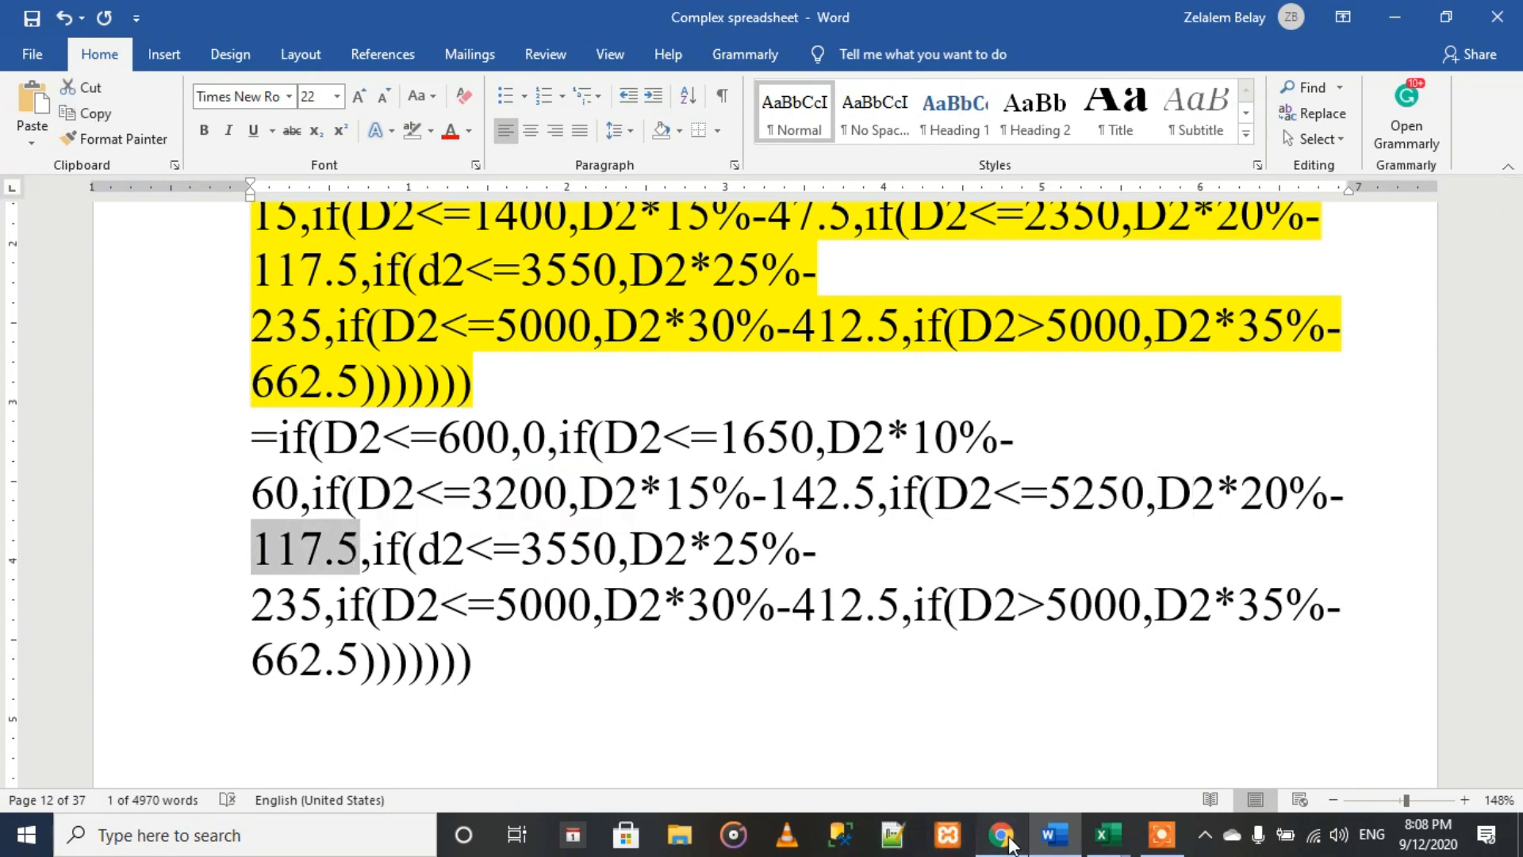
left_click(1001, 834)
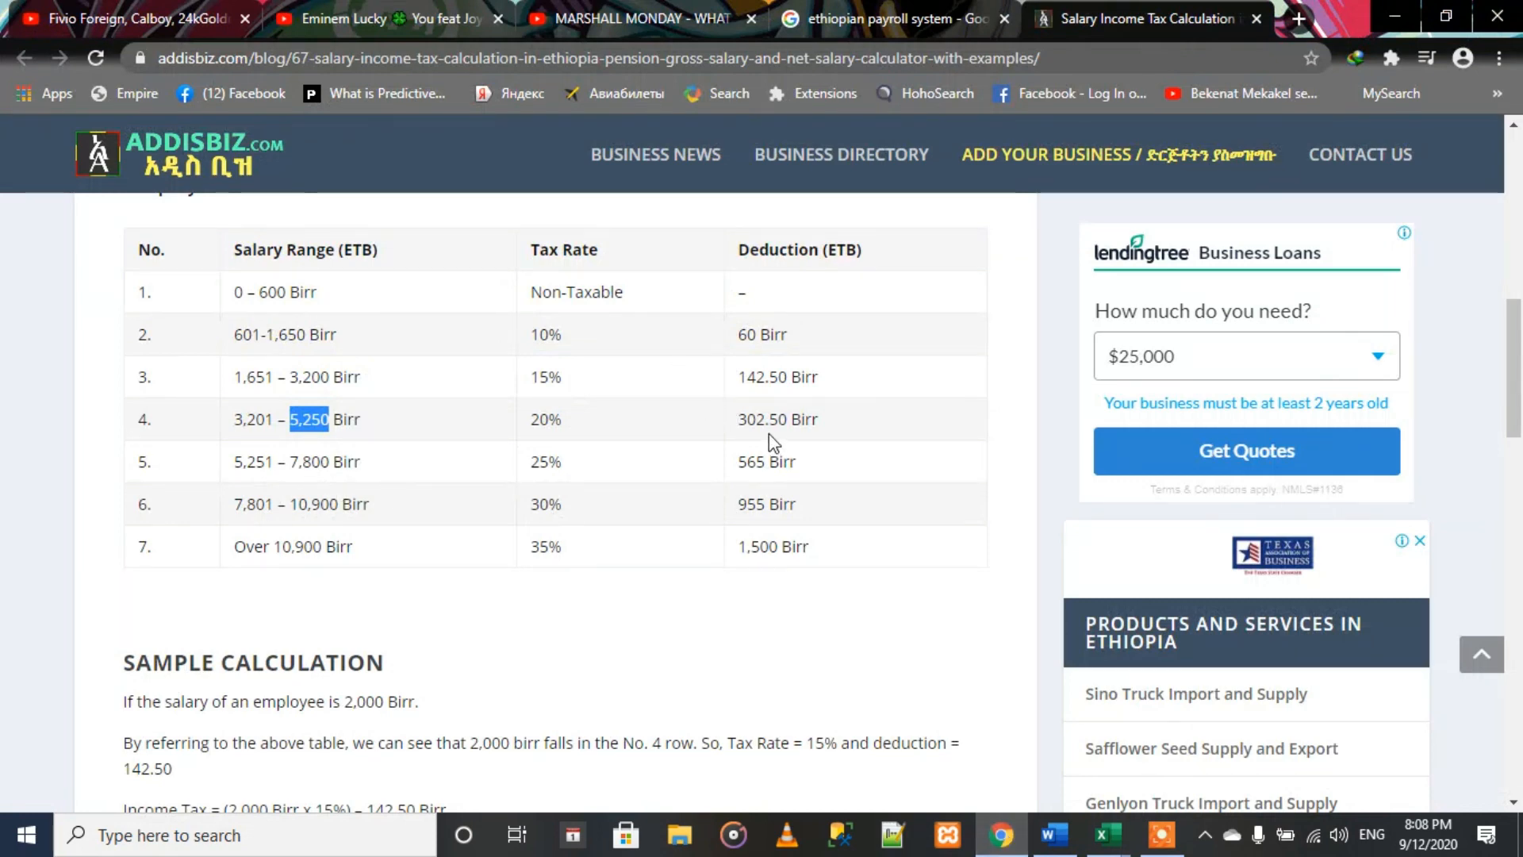
left_click(1053, 834)
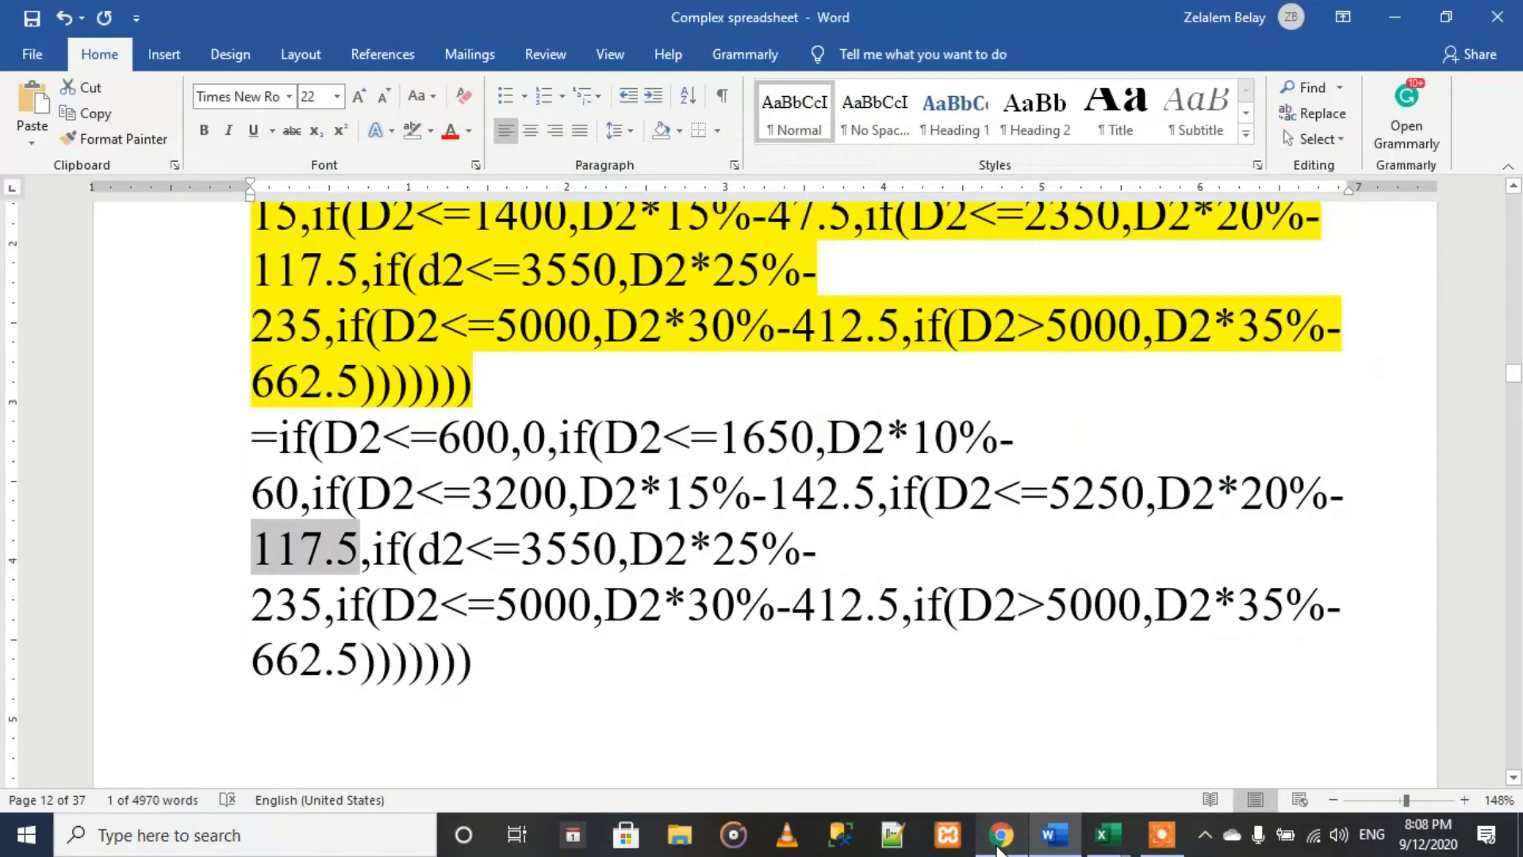
type("302")
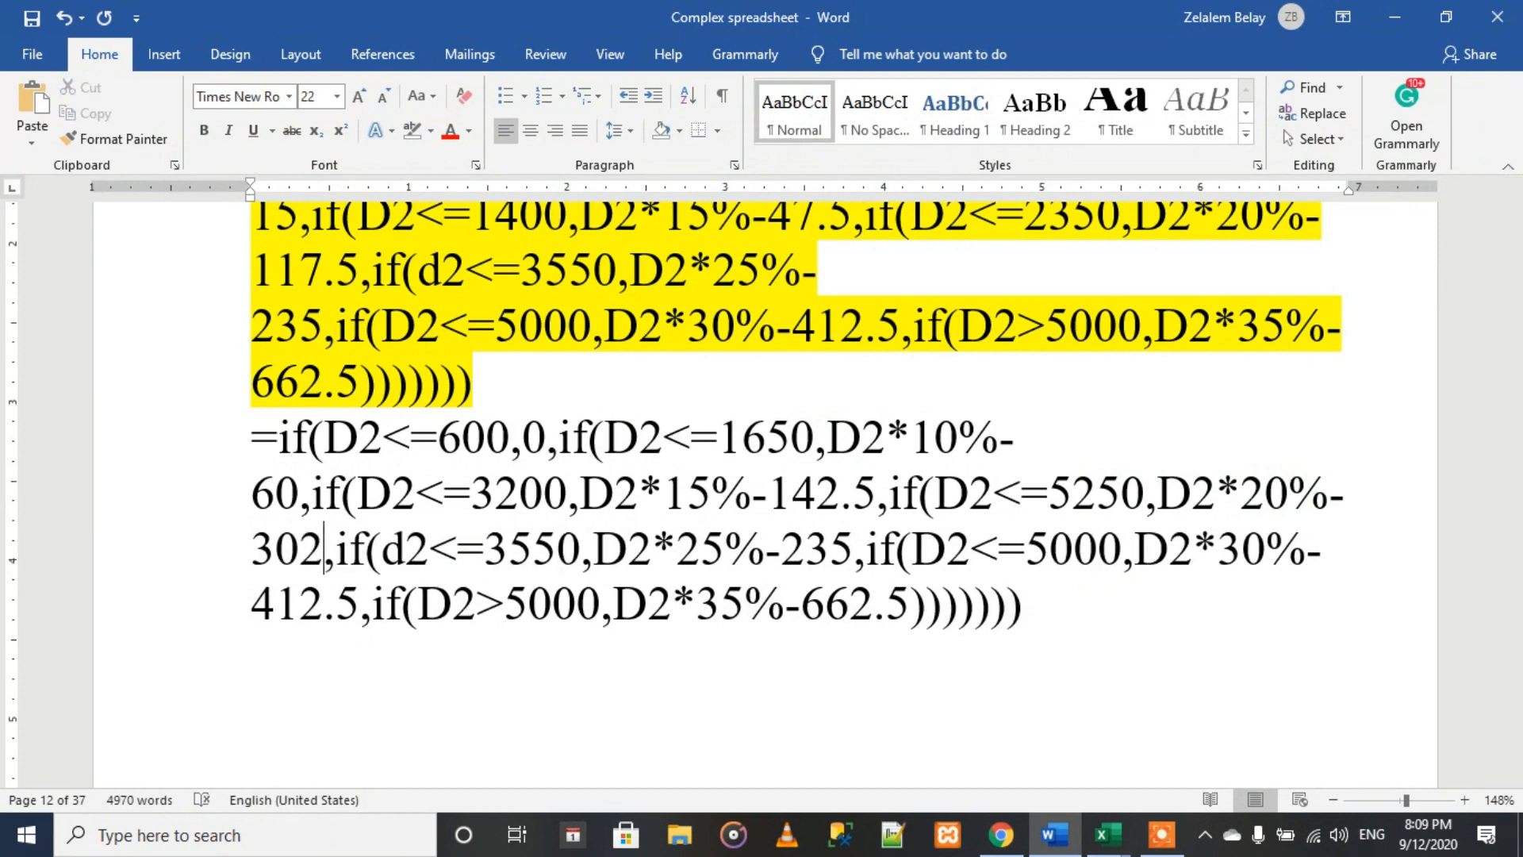
type(".5")
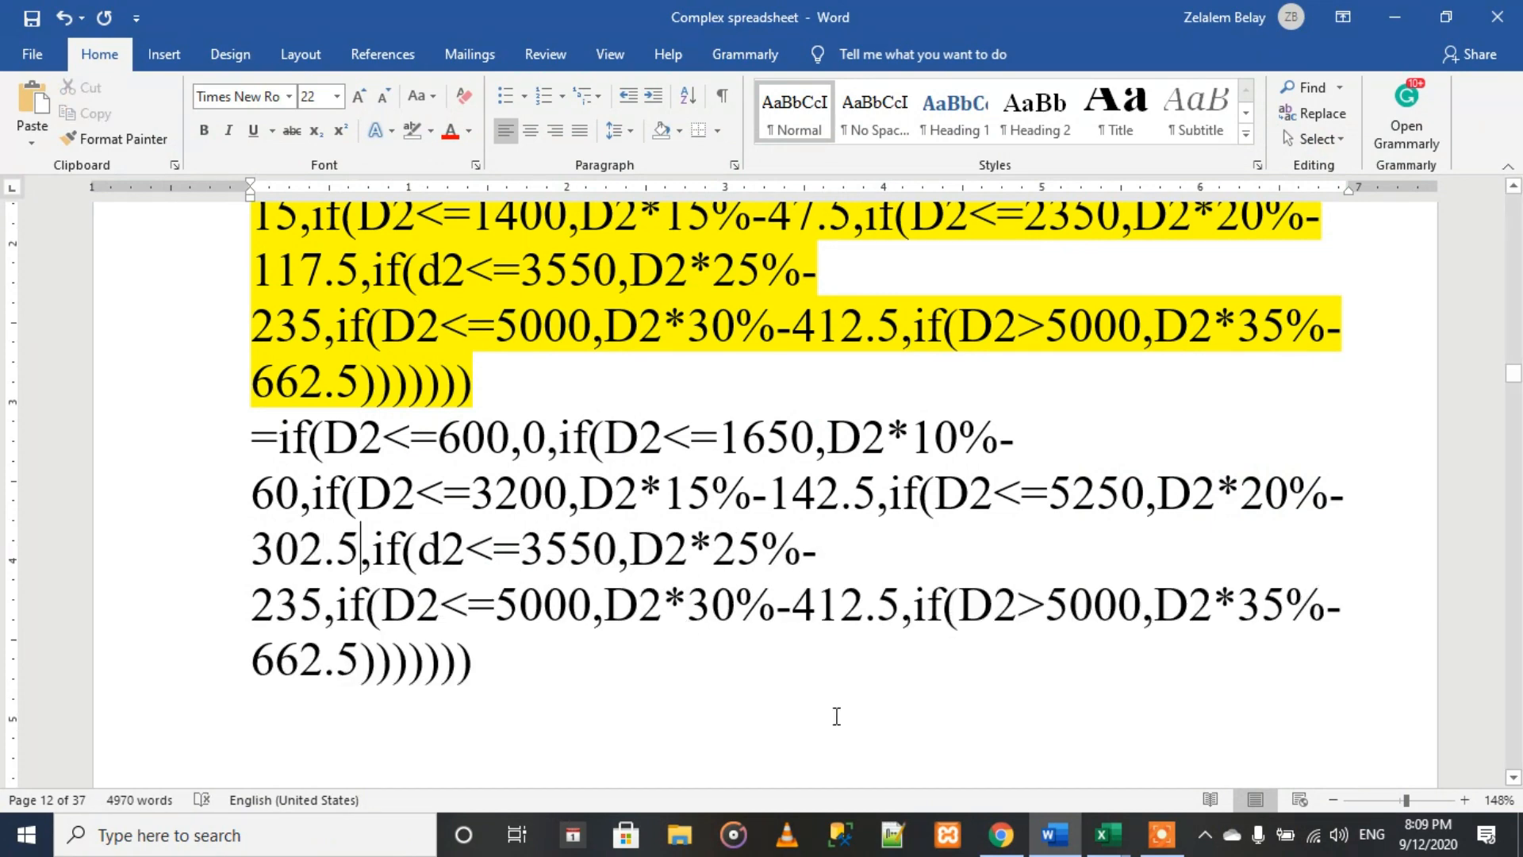
Step: Look up the 25% bracket's upper limit in the Chrome tax table and set the copied formula's fifth threshold to 7800 in Word
left_click(1001, 835)
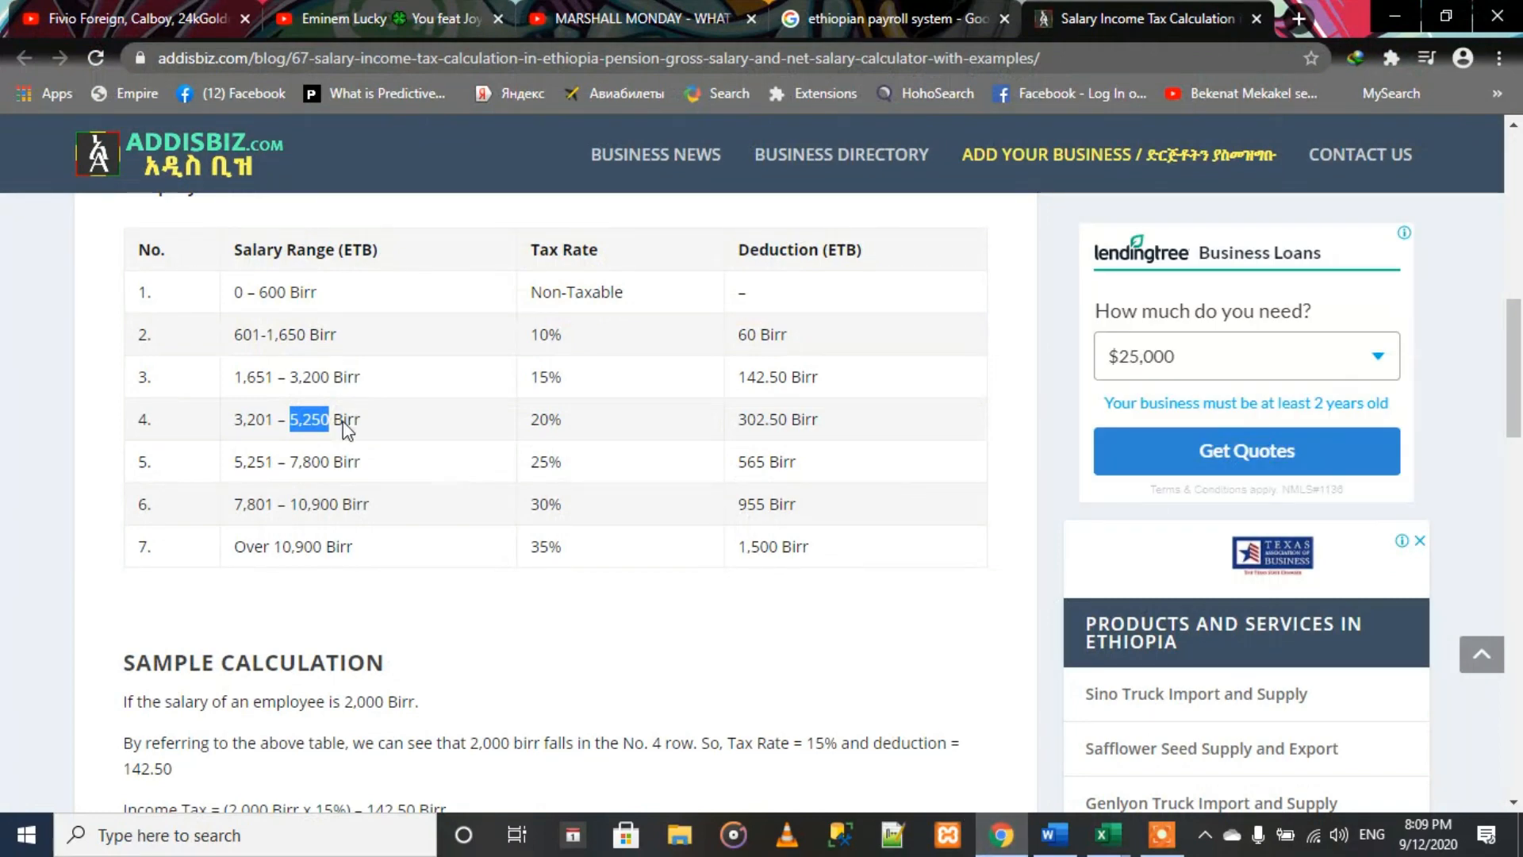
left_click_drag(289, 461, 331, 461)
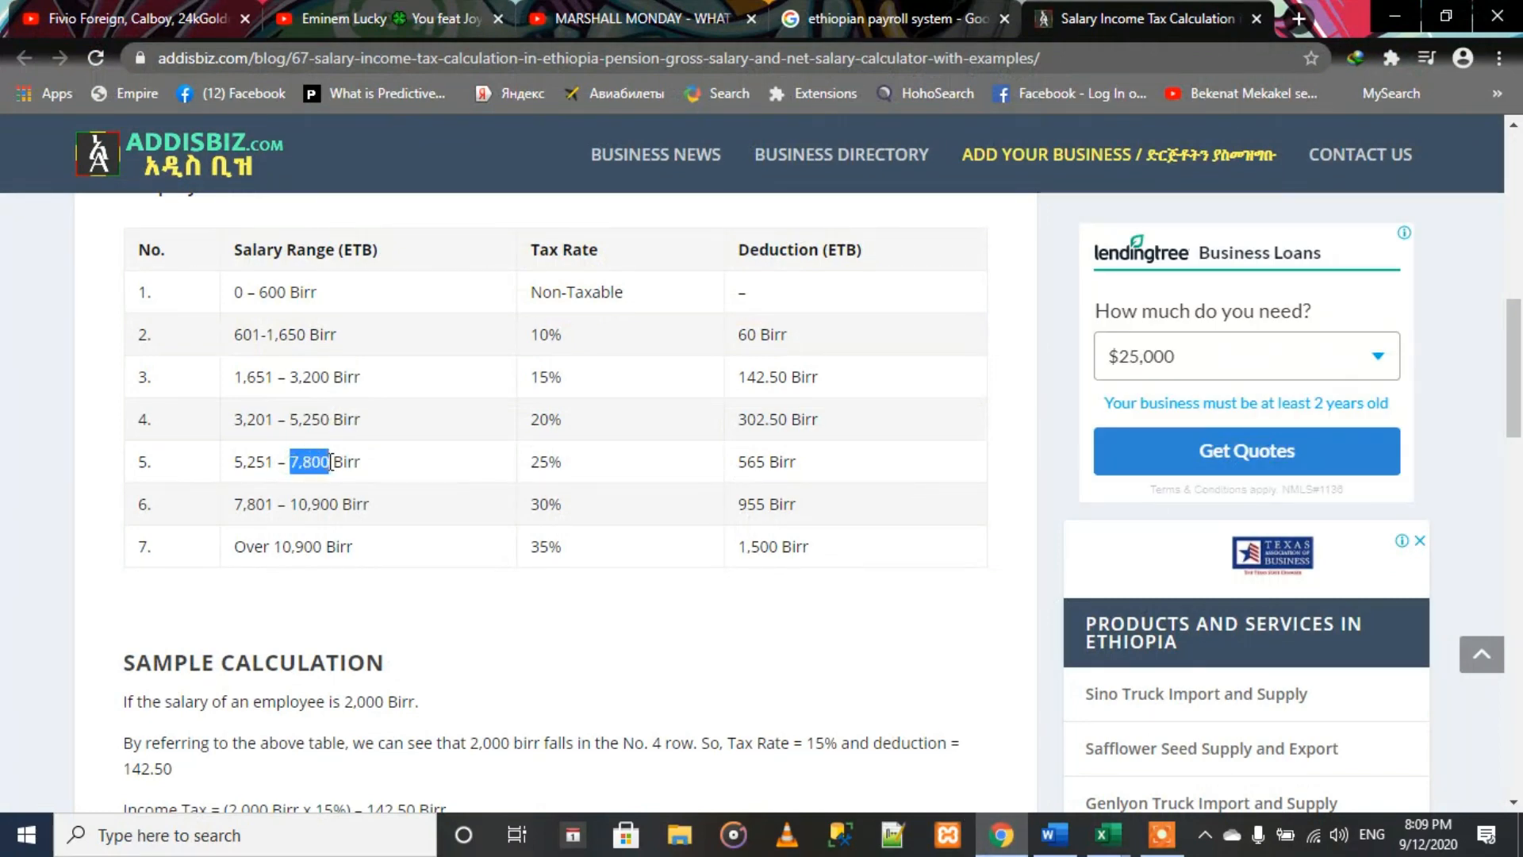
left_click(1001, 835)
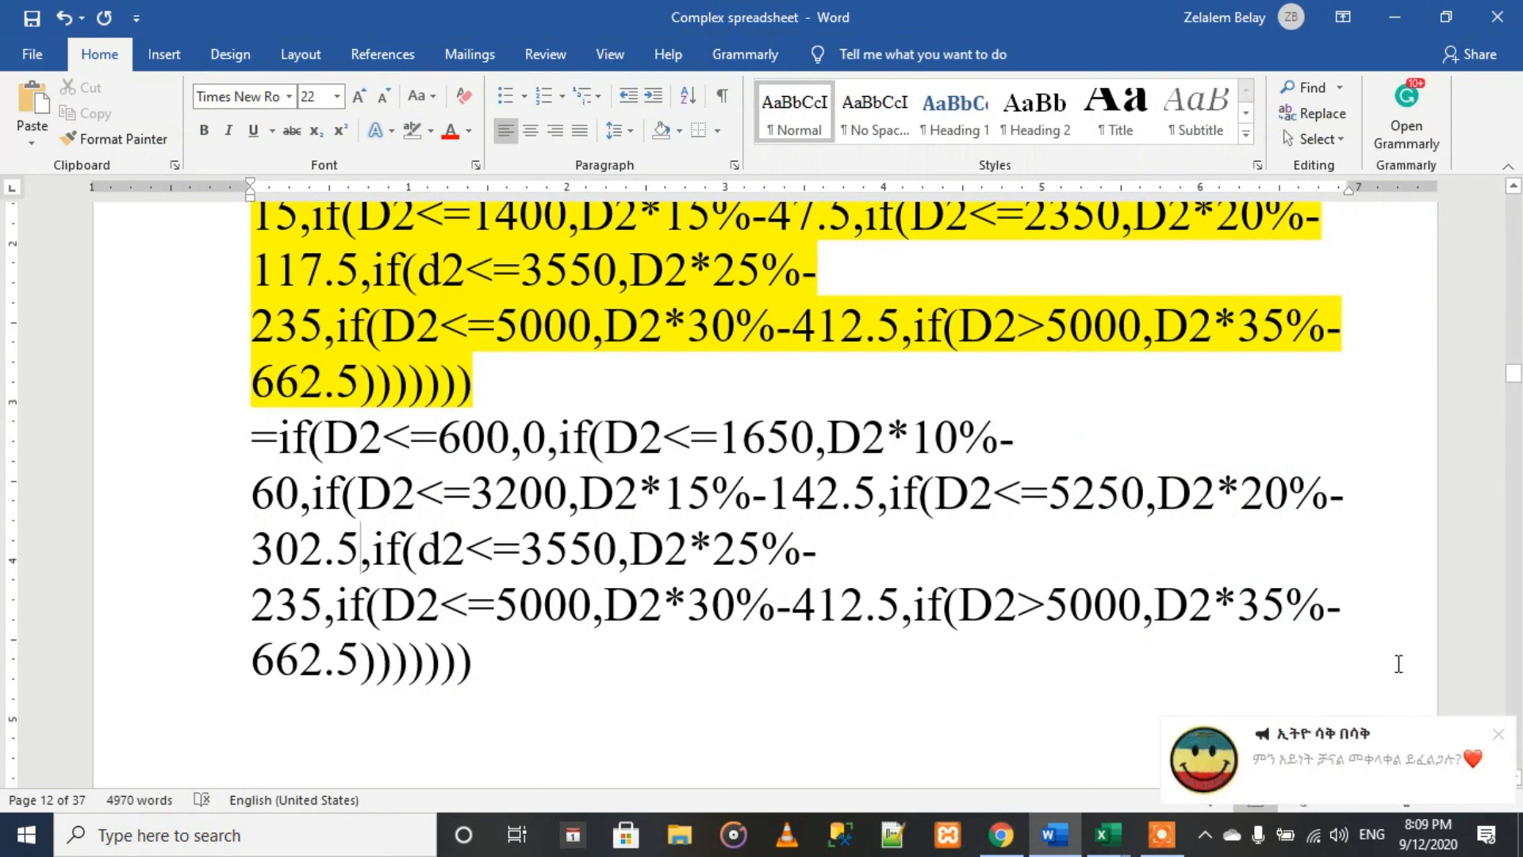
left_click(1501, 741)
left_click_drag(532, 549, 593, 551)
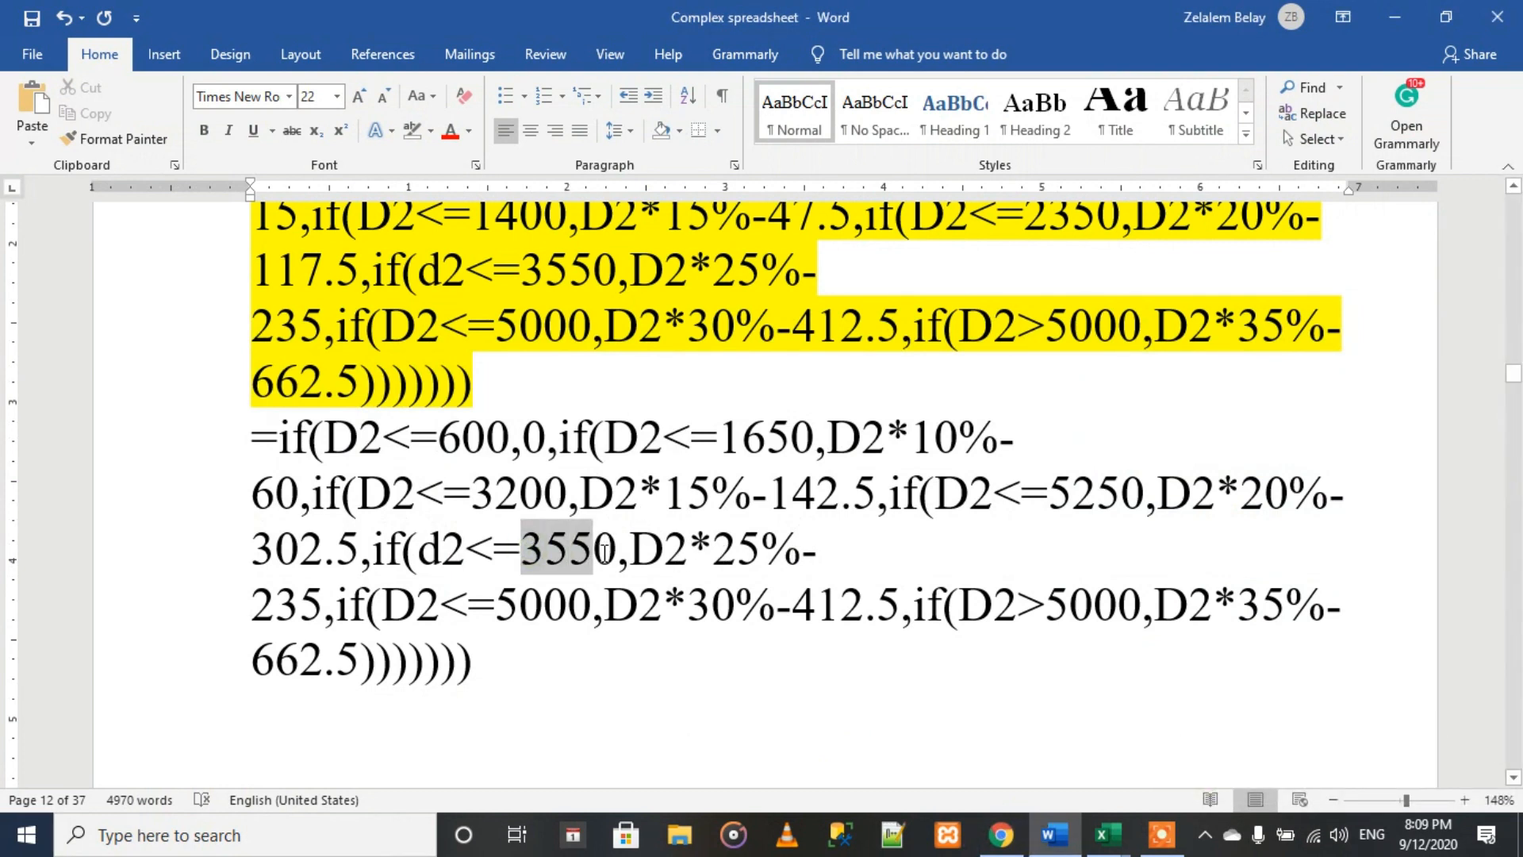
left_click(538, 551)
left_click(1001, 834)
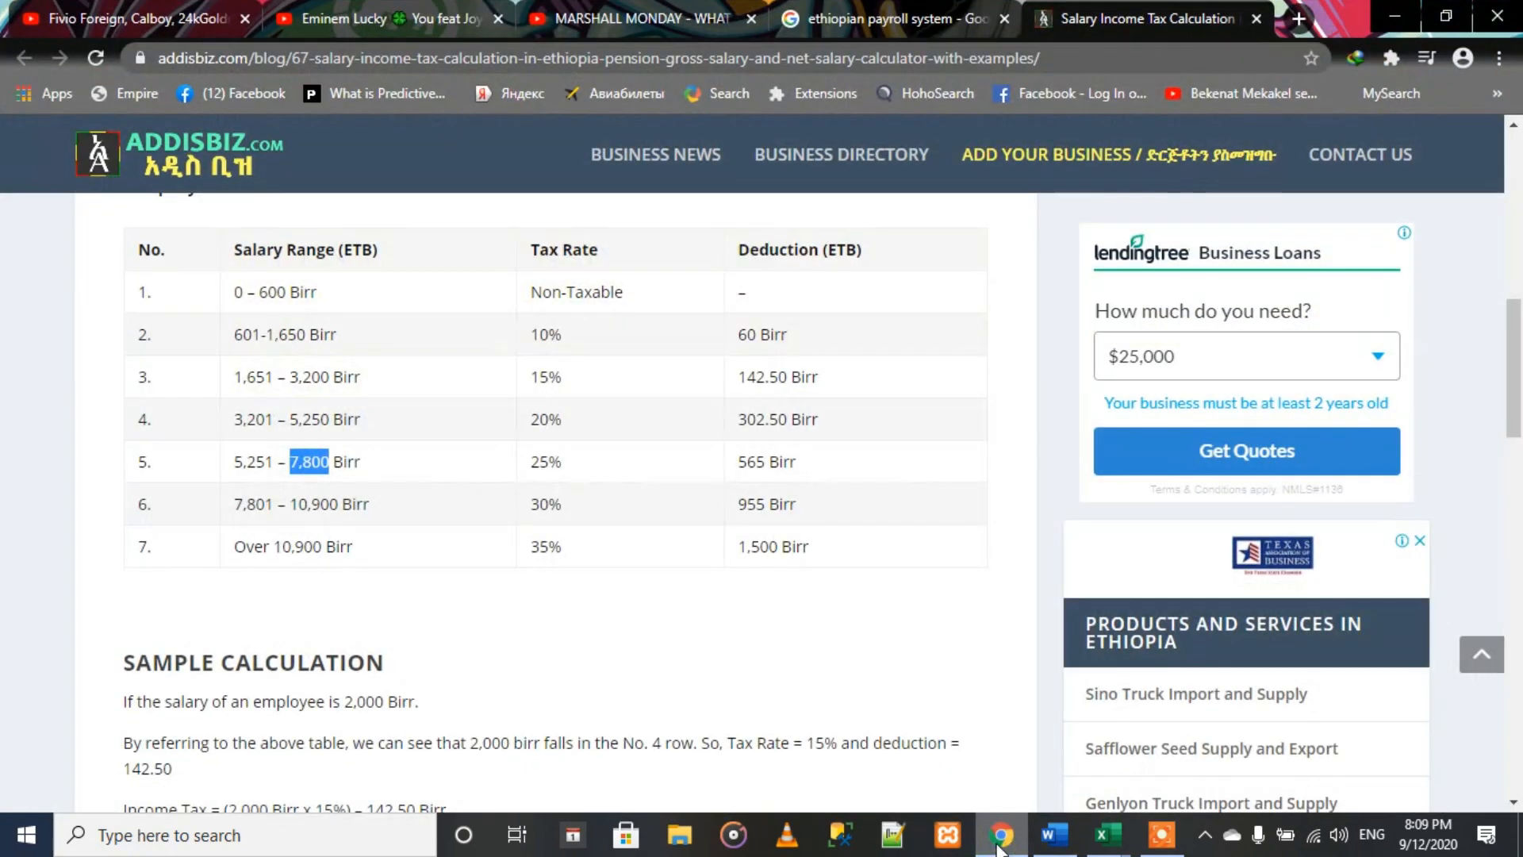
left_click(999, 841)
key("Right")
key("Right")
key("Right")
key("BackSpace")
key("BackSpace")
key("BackSpace")
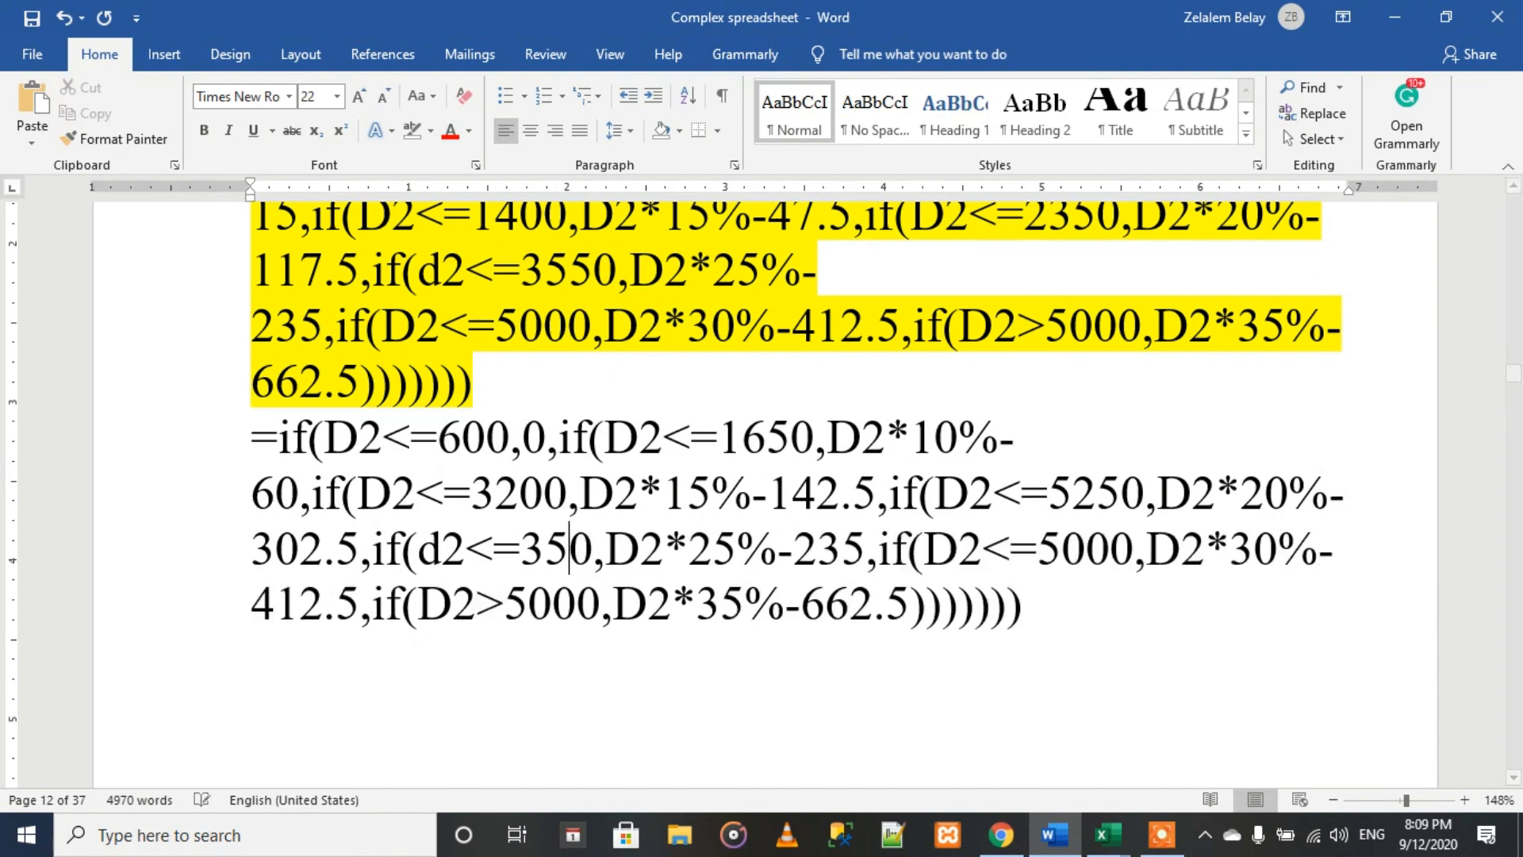
type("78")
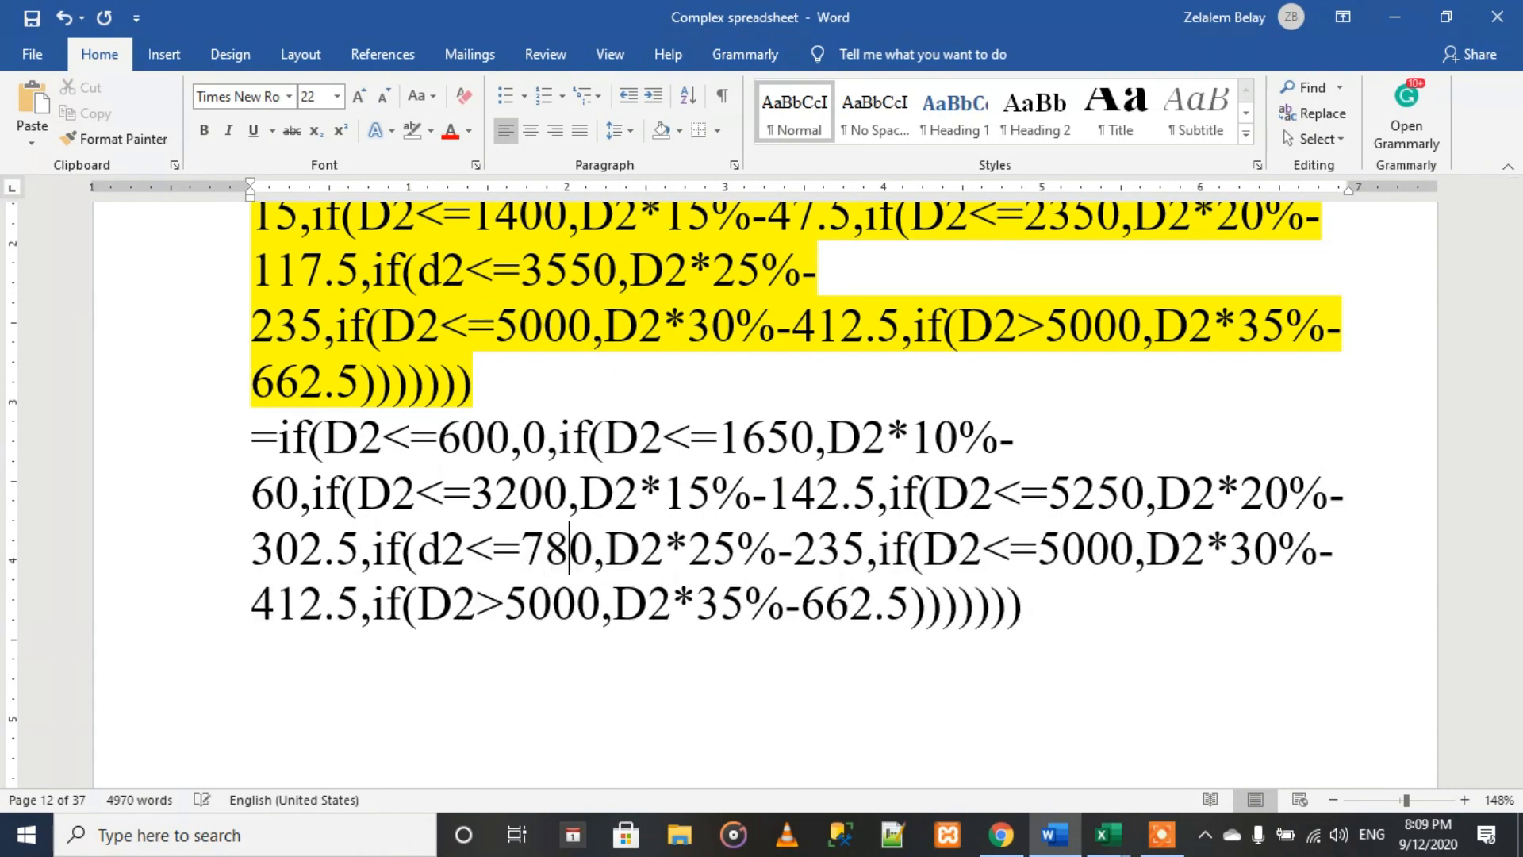
type("0")
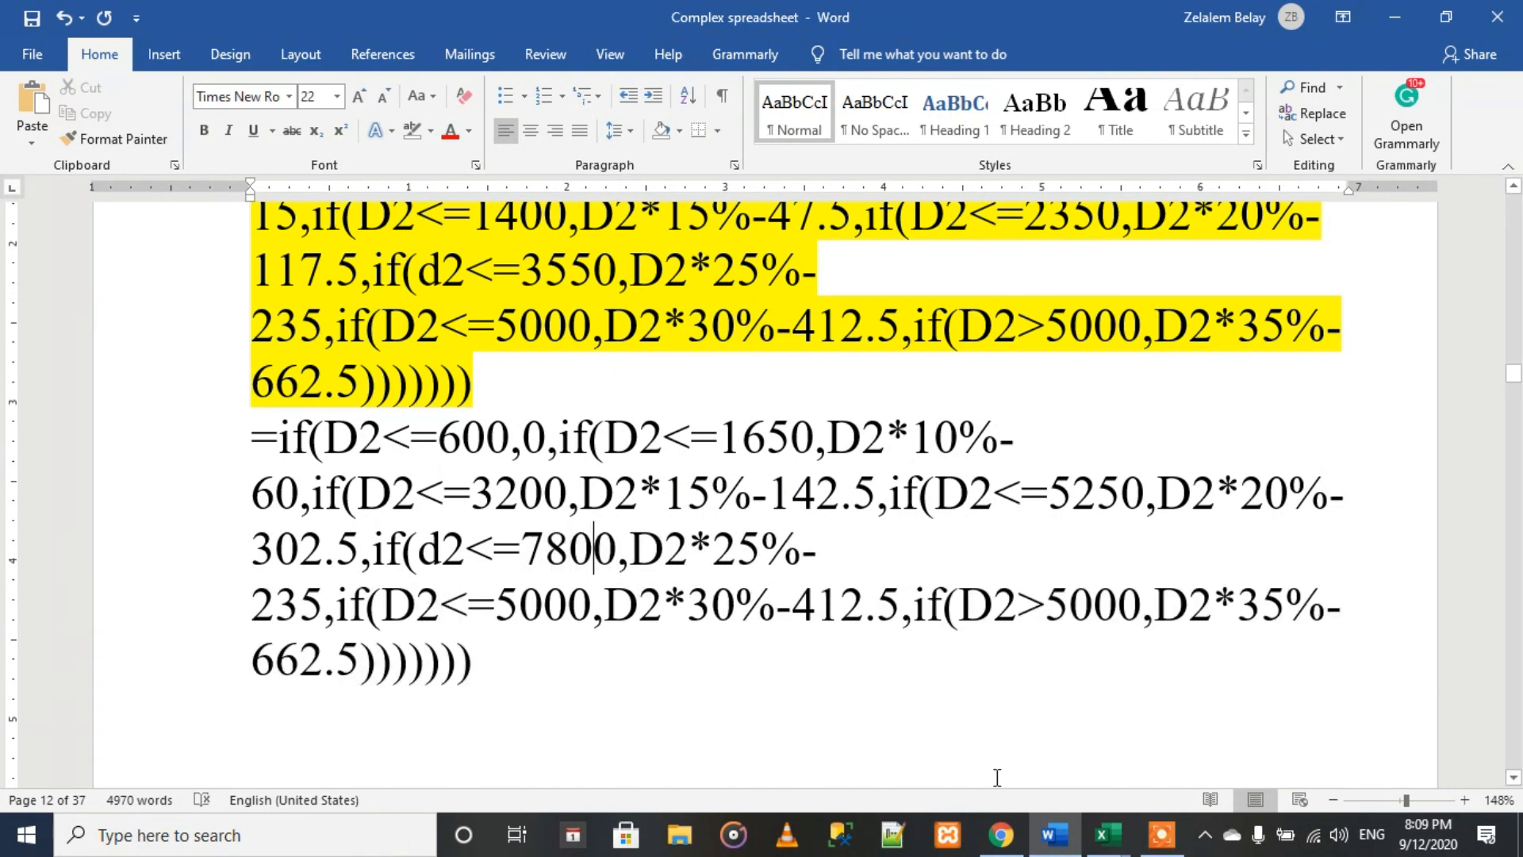
Step: Check the 25% bracket's deduction in the Chrome tax table and set the amount subtracted after D2*25% to 565 in Word
left_click(1001, 835)
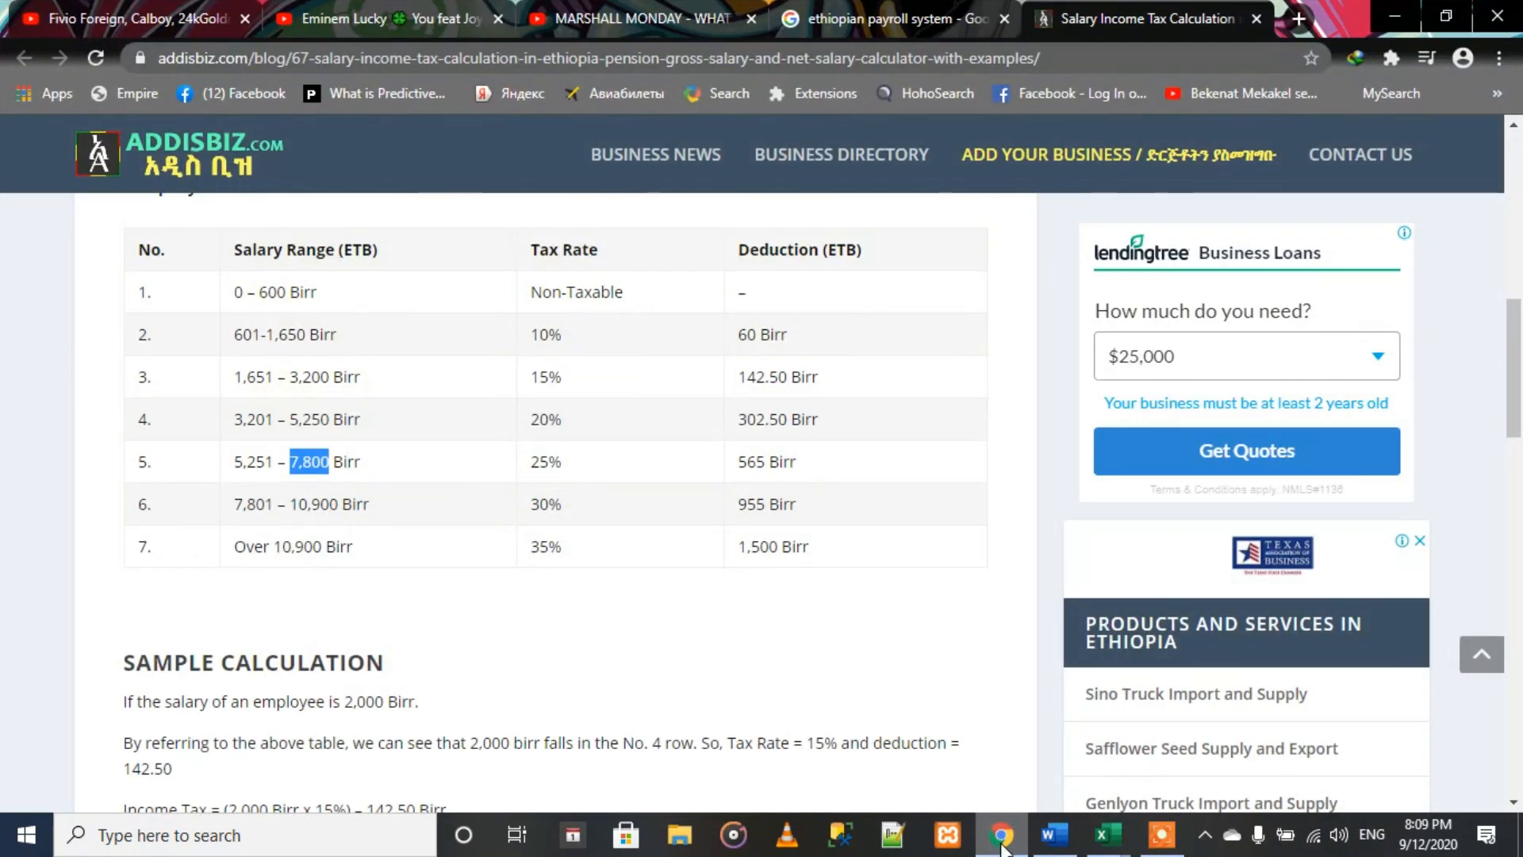
left_click(1001, 835)
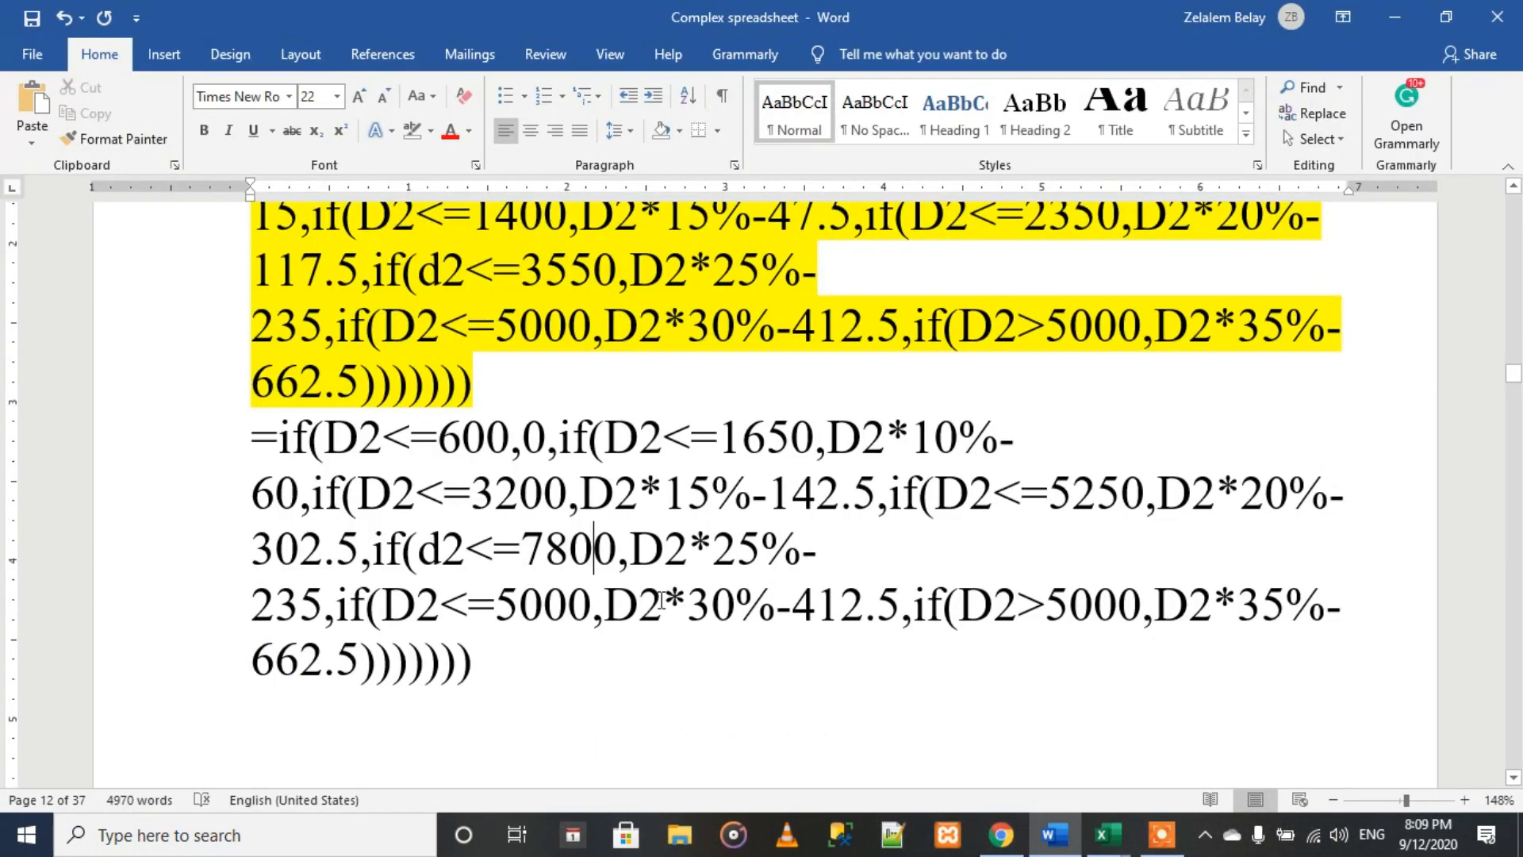
left_click(298, 607)
key("BackSpace")
key("BackSpace")
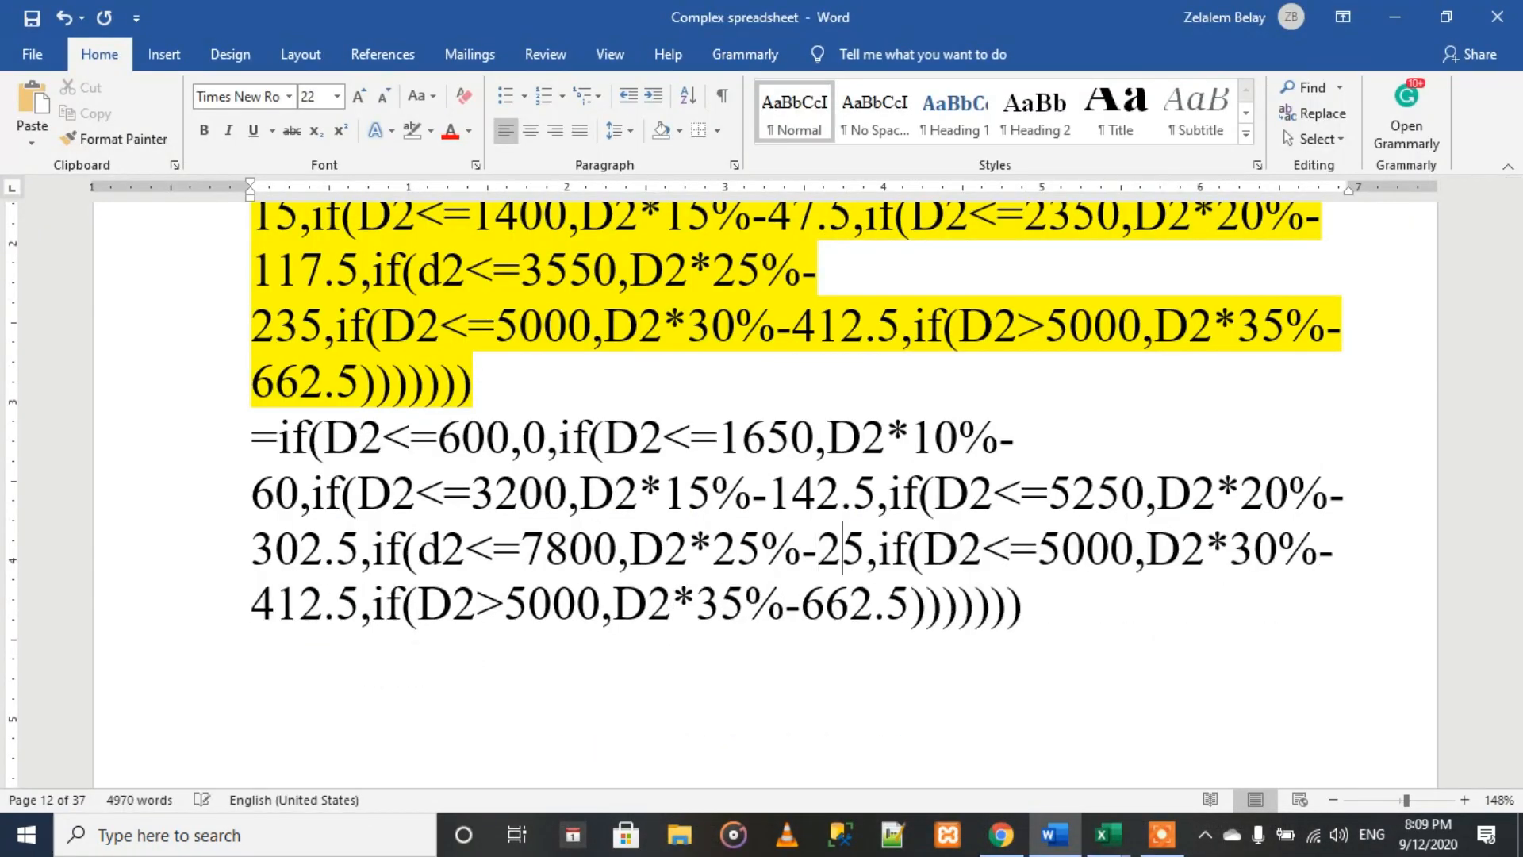
type("56")
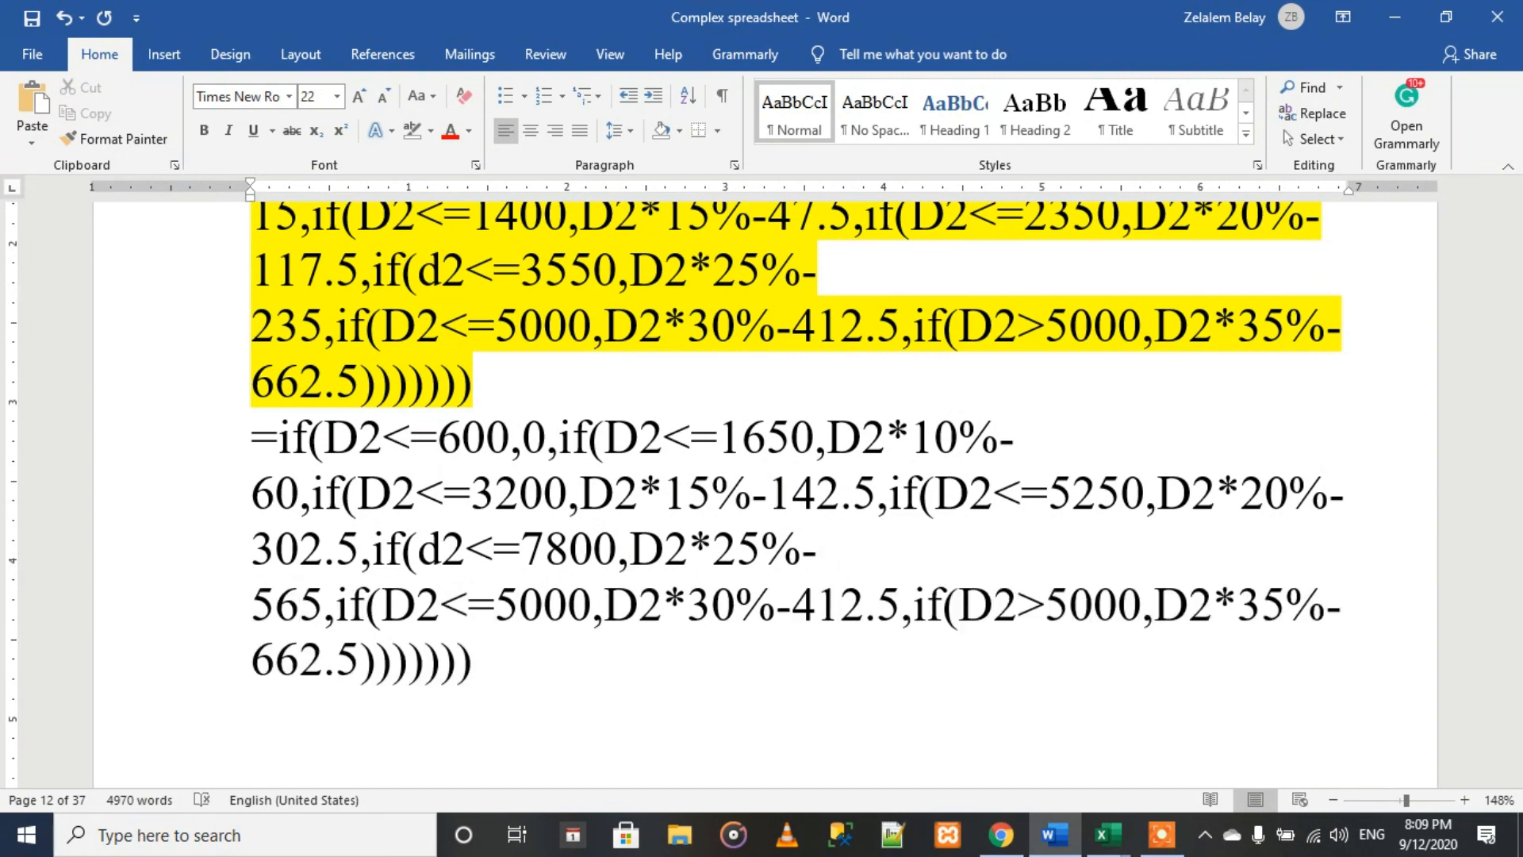
Step: Check the 30% bracket's upper limit in the Chrome tax table and set the copied formula's sixth threshold to 10900 in Word
left_click(996, 849)
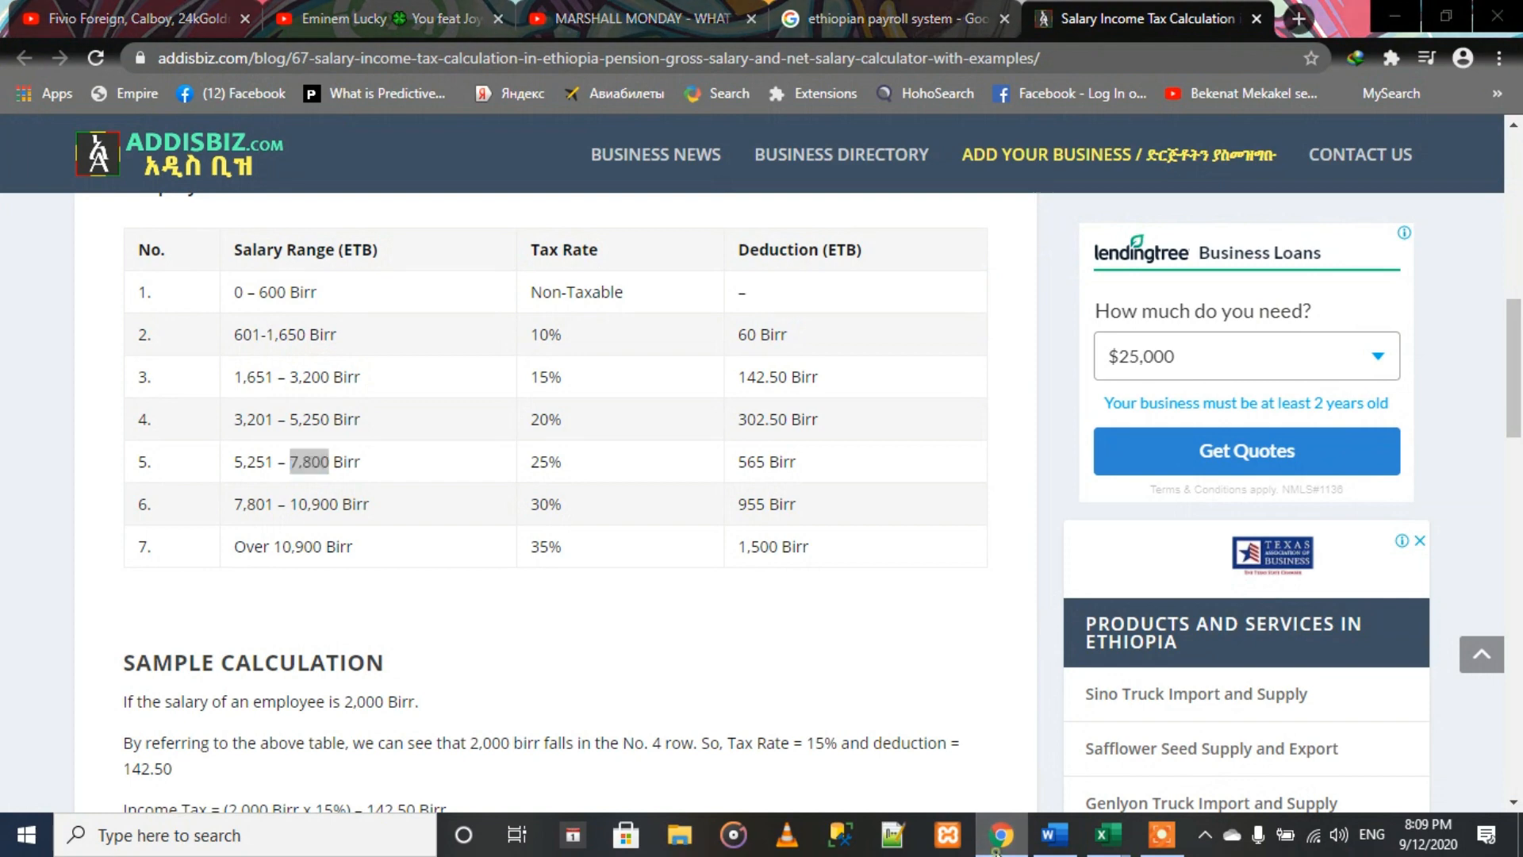
left_click(996, 850)
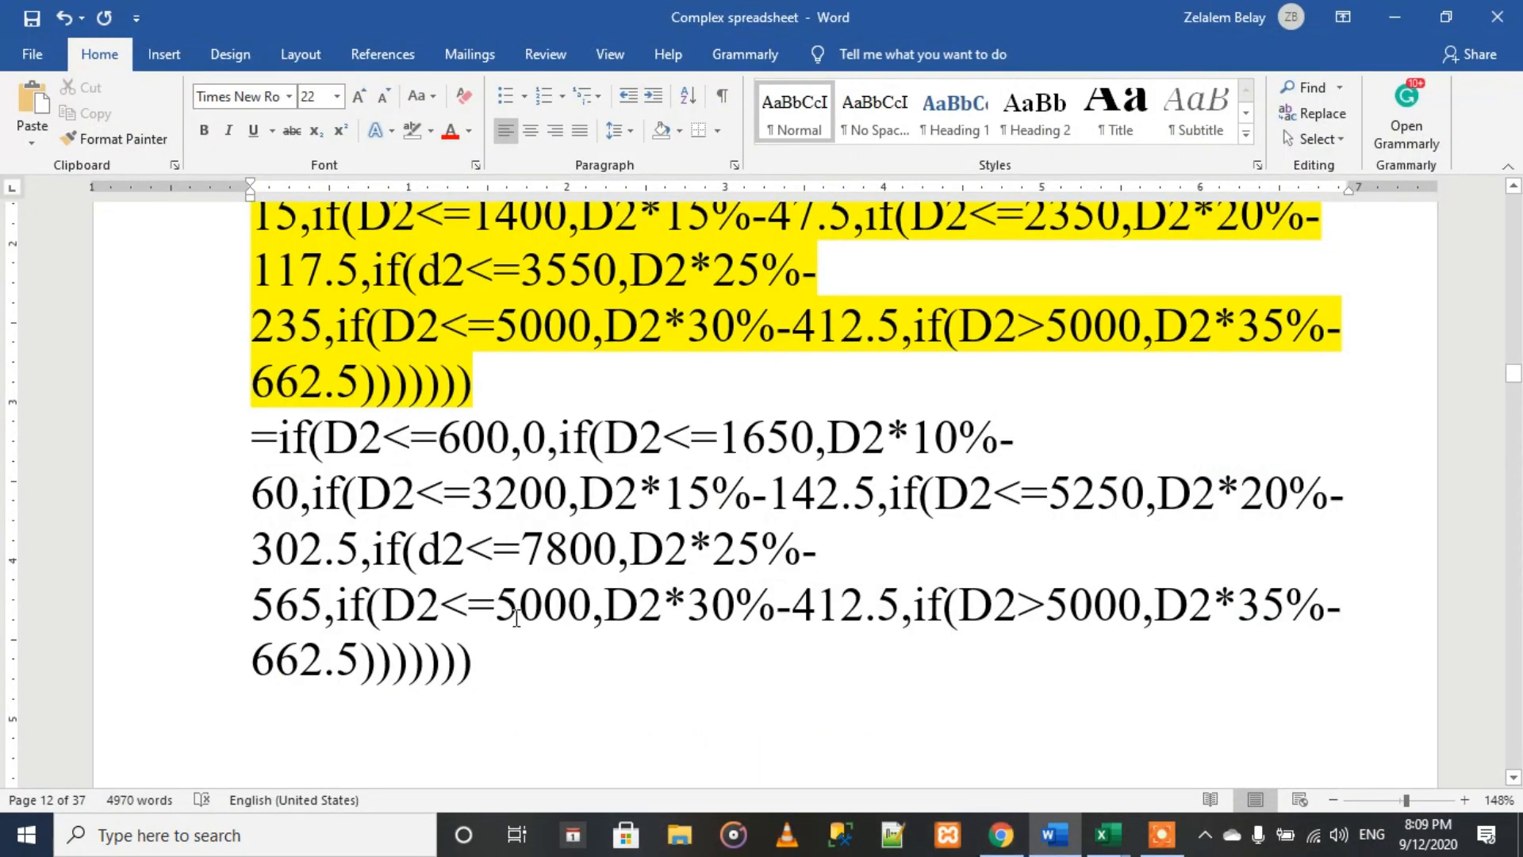
left_click_drag(496, 606, 585, 615)
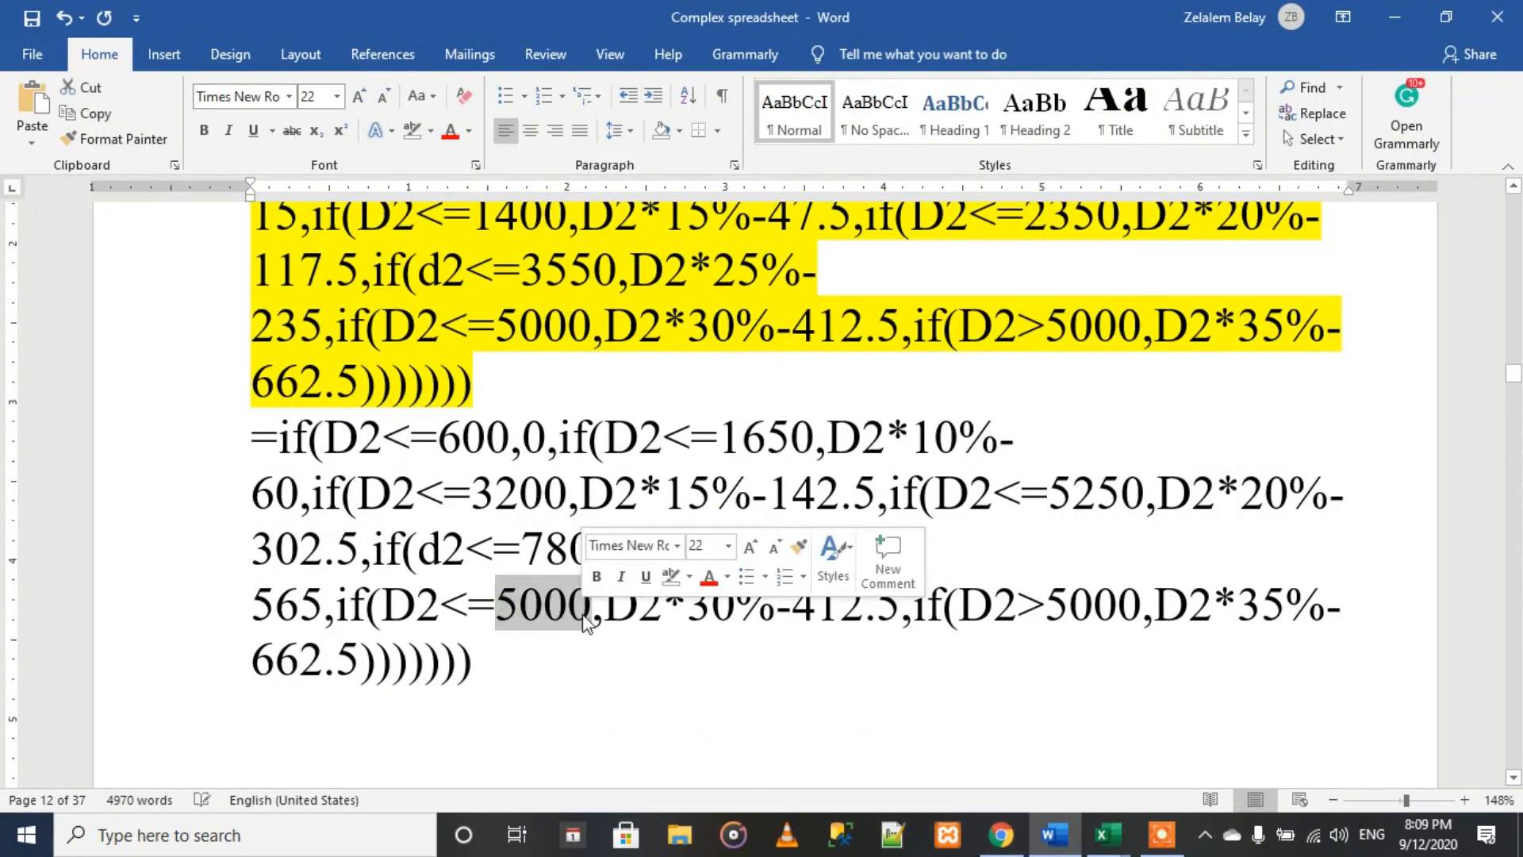
type("10900,D2*30")
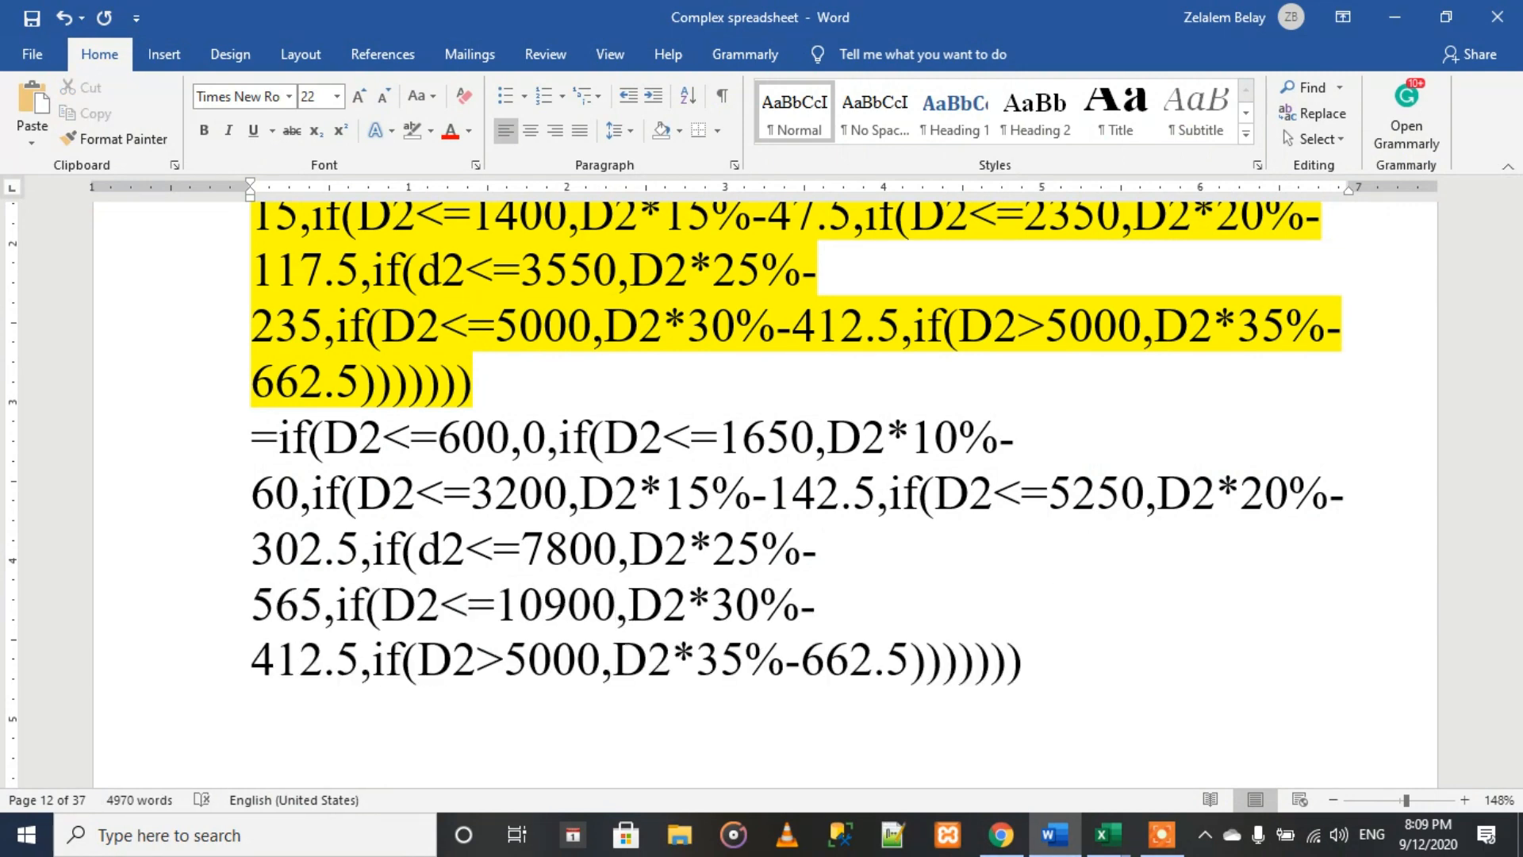
left_click(1070, 845)
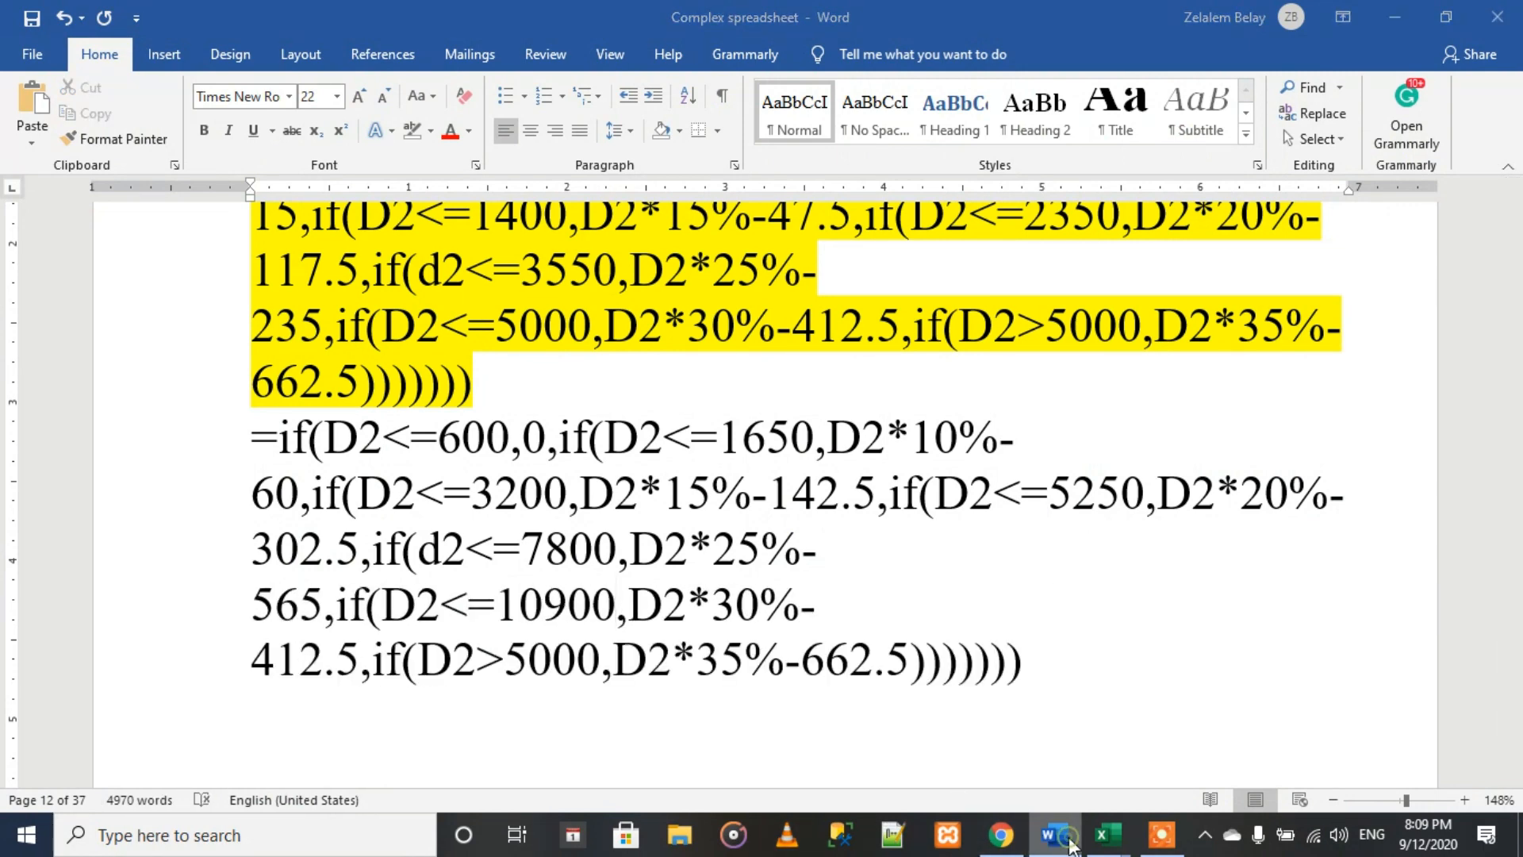
left_click(1071, 845)
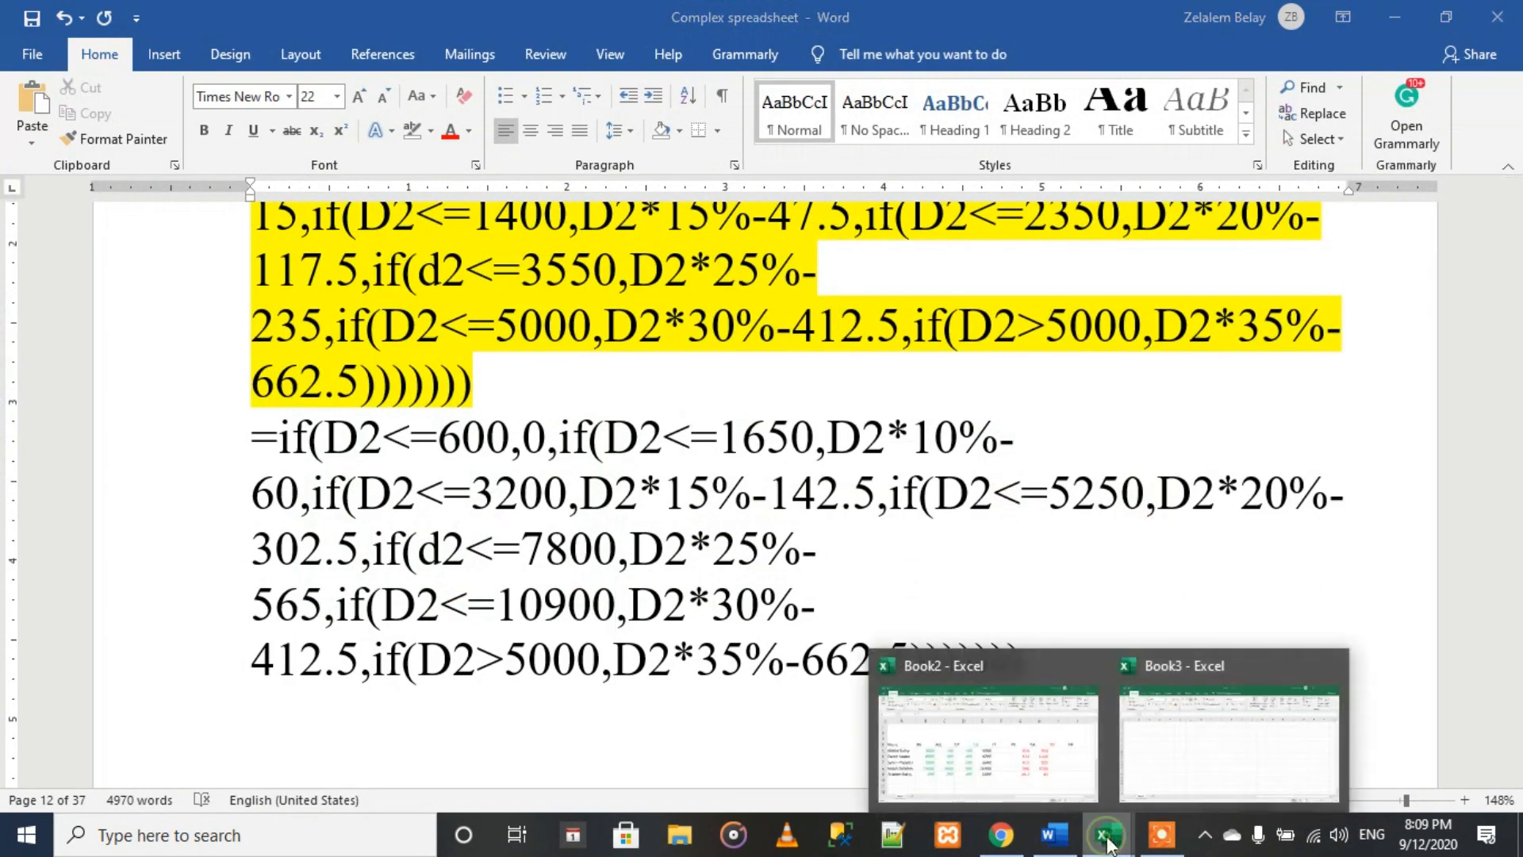
Step: Check the 30% bracket's deduction in the Chrome tax table and set the amount subtracted after D2*30% to 955 in Word
left_click(1009, 839)
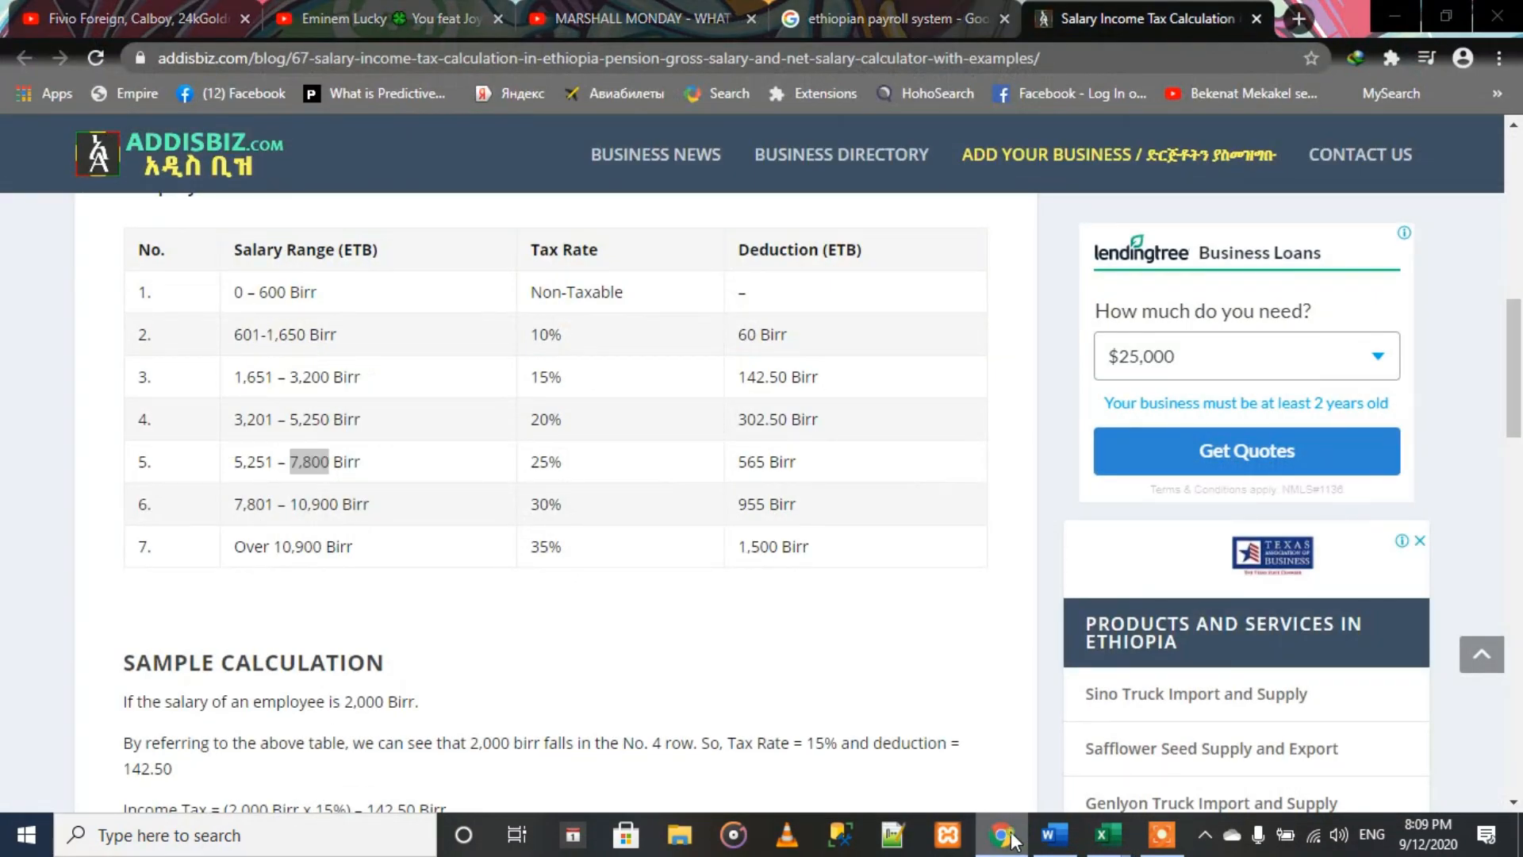
left_click(1009, 838)
left_click_drag(252, 649, 337, 662)
left_click_drag(350, 665, 350, 671)
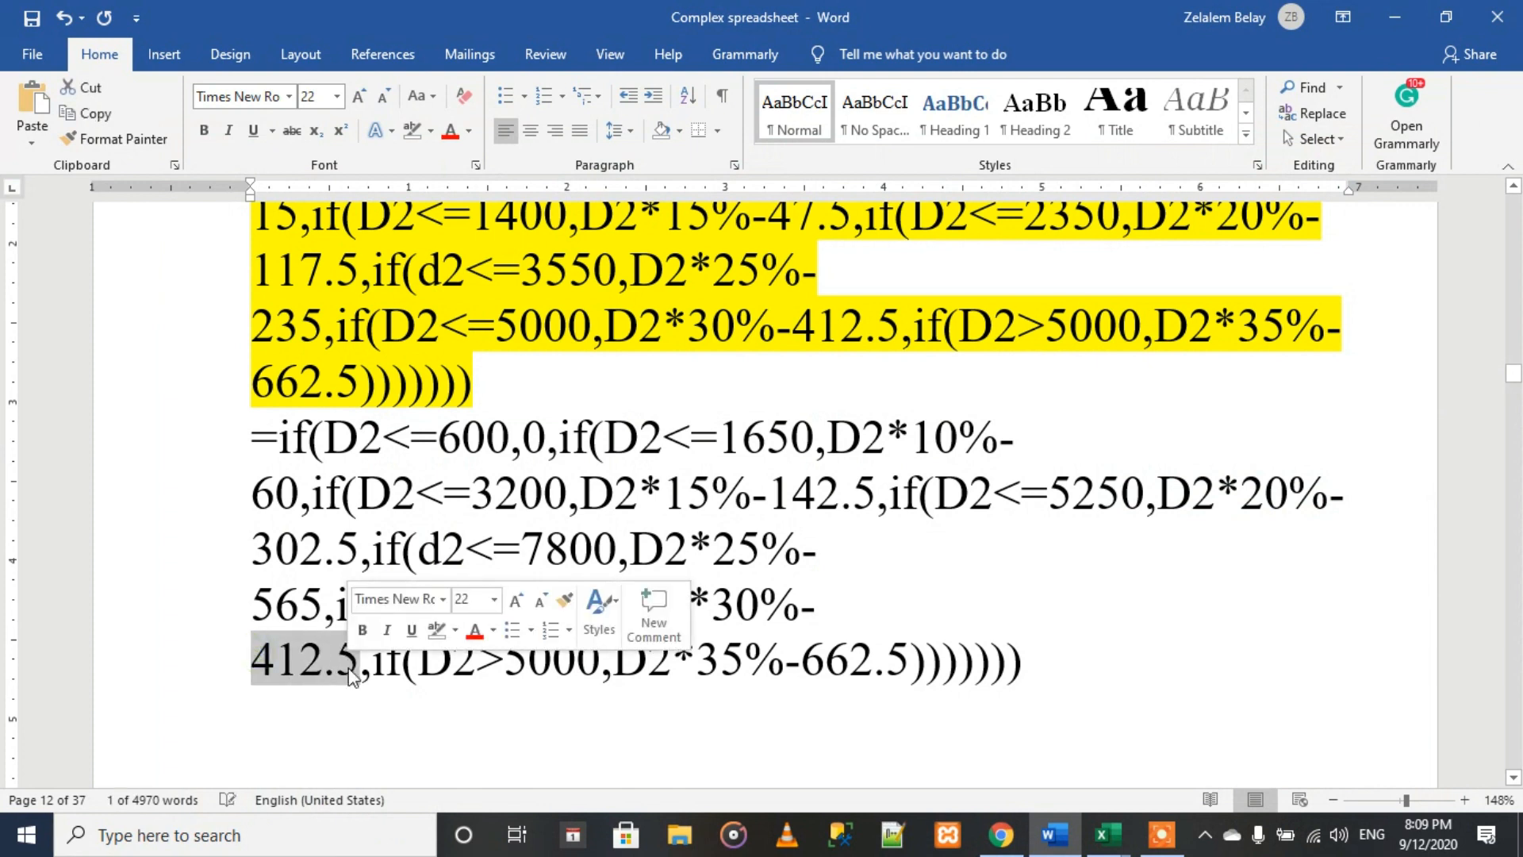
type("955,if(D2>5000,D2*35%-")
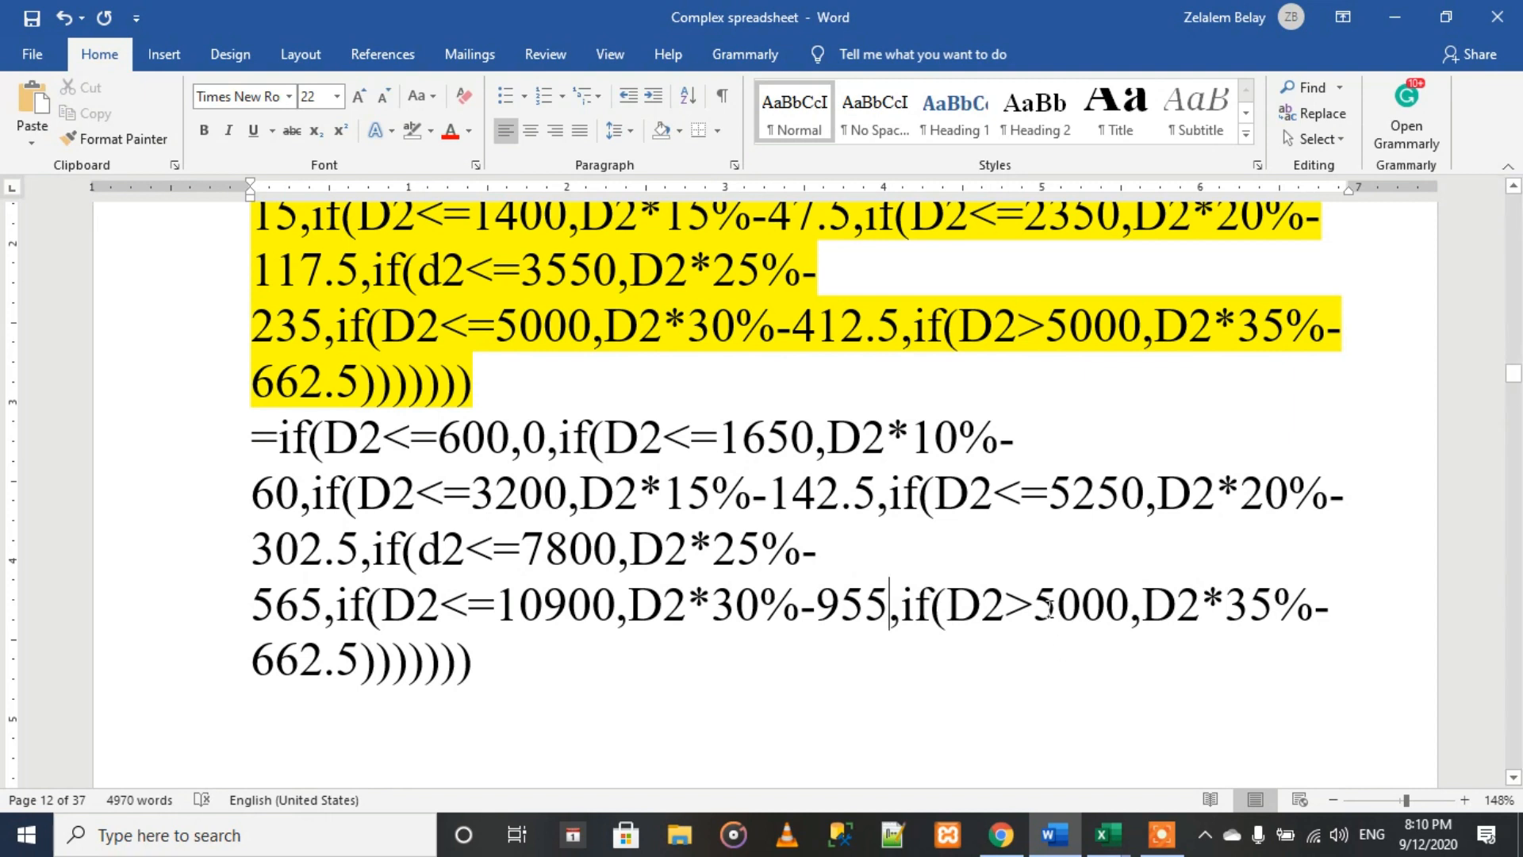
Step: Set the threshold in the copied formula's final D2> condition to 10900
left_click_drag(1033, 605, 1121, 618)
key("BackSpace")
type("10900,D2*35%-662.5)))))))")
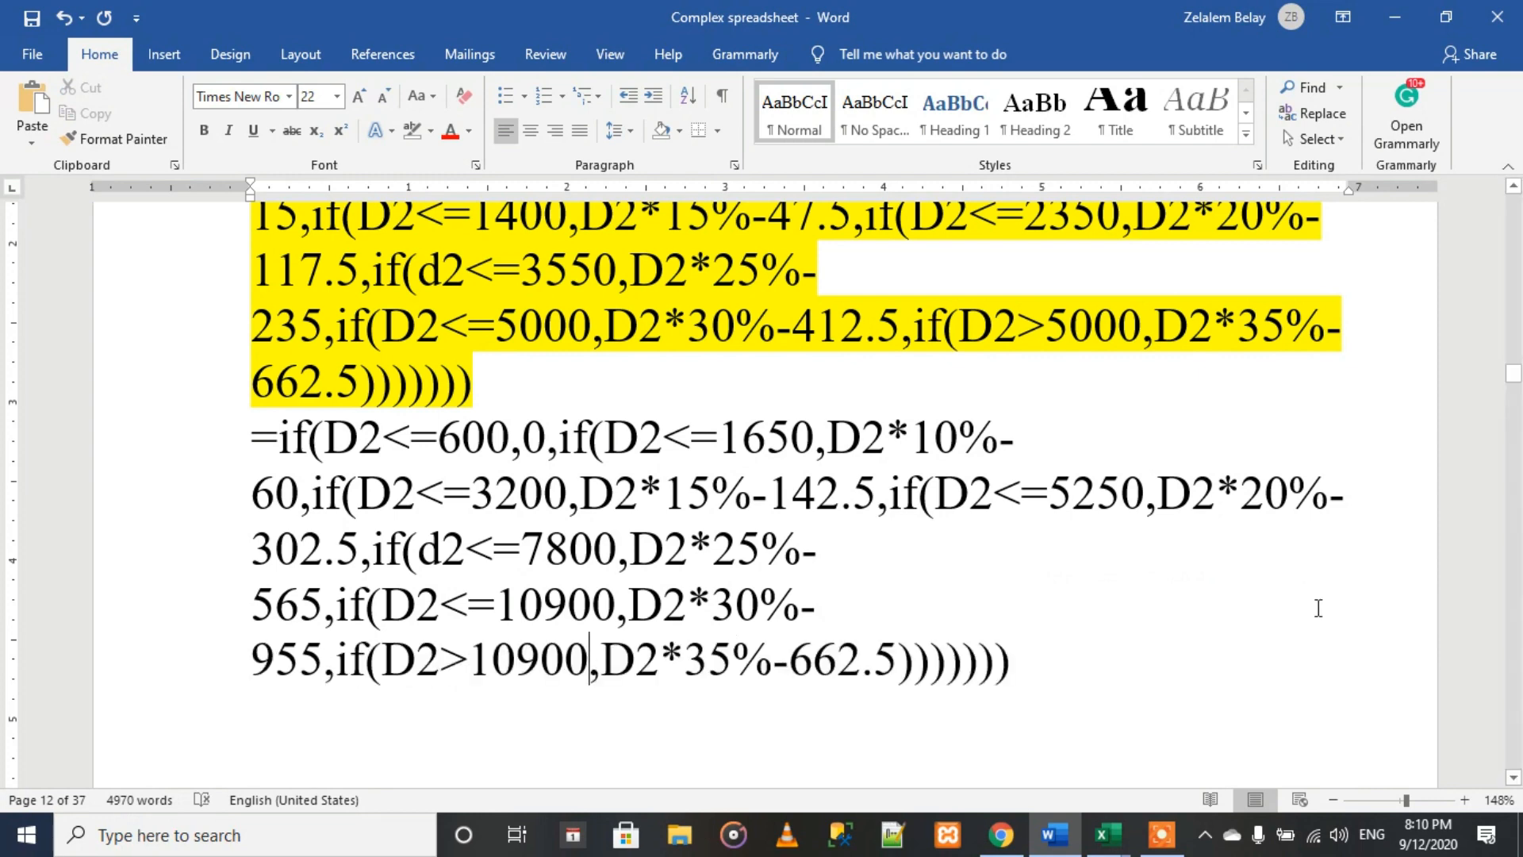
Step: Check the 35% bracket's deduction in the Chrome tax table and set the amount subtracted after D2*35% to 1500 in Word
left_click(1011, 833)
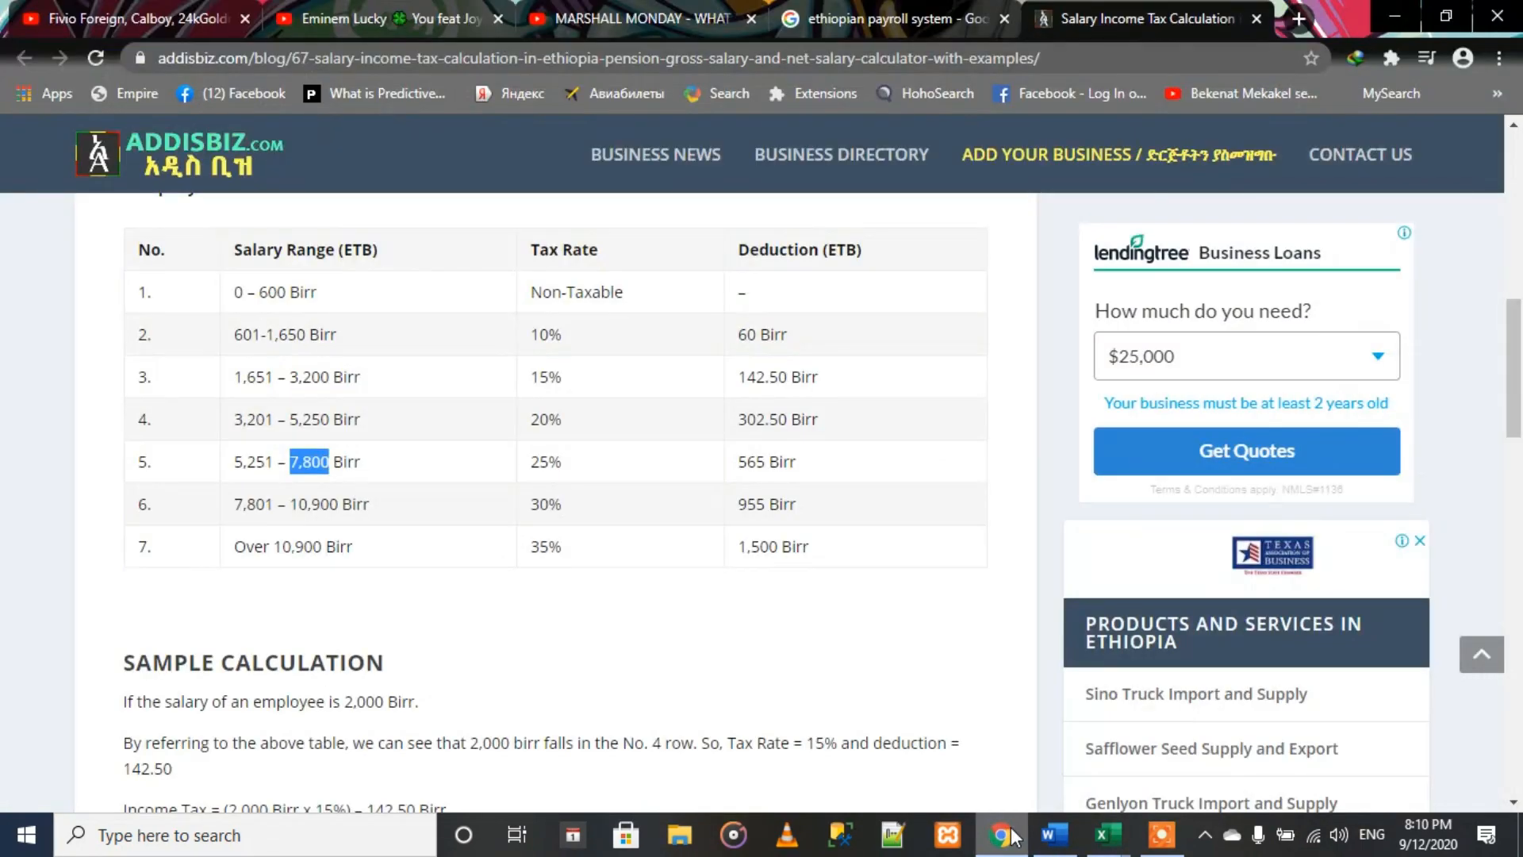
double_click(743, 547)
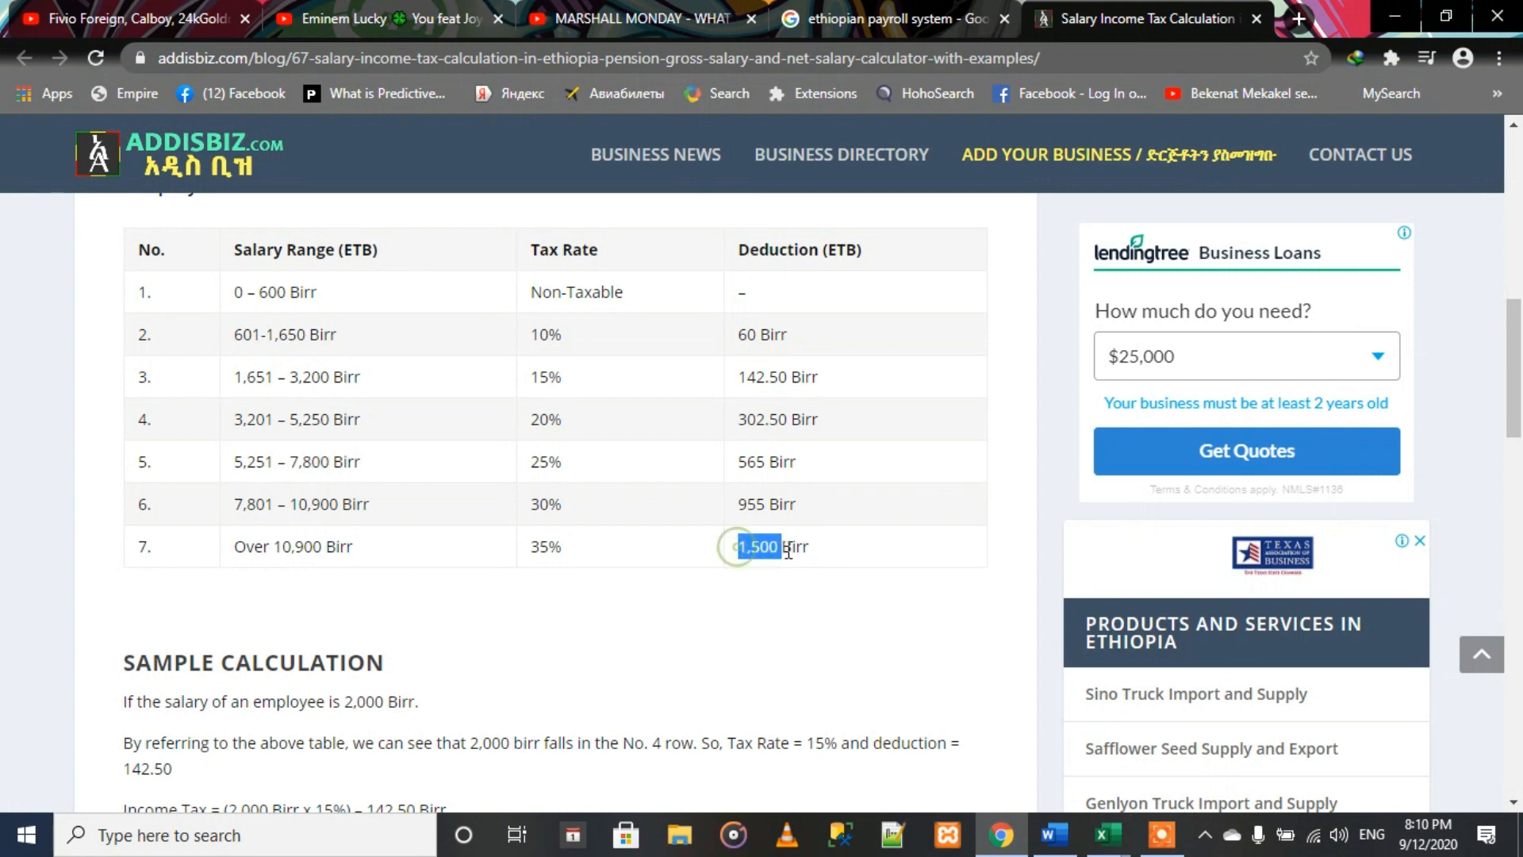
left_click(1006, 843)
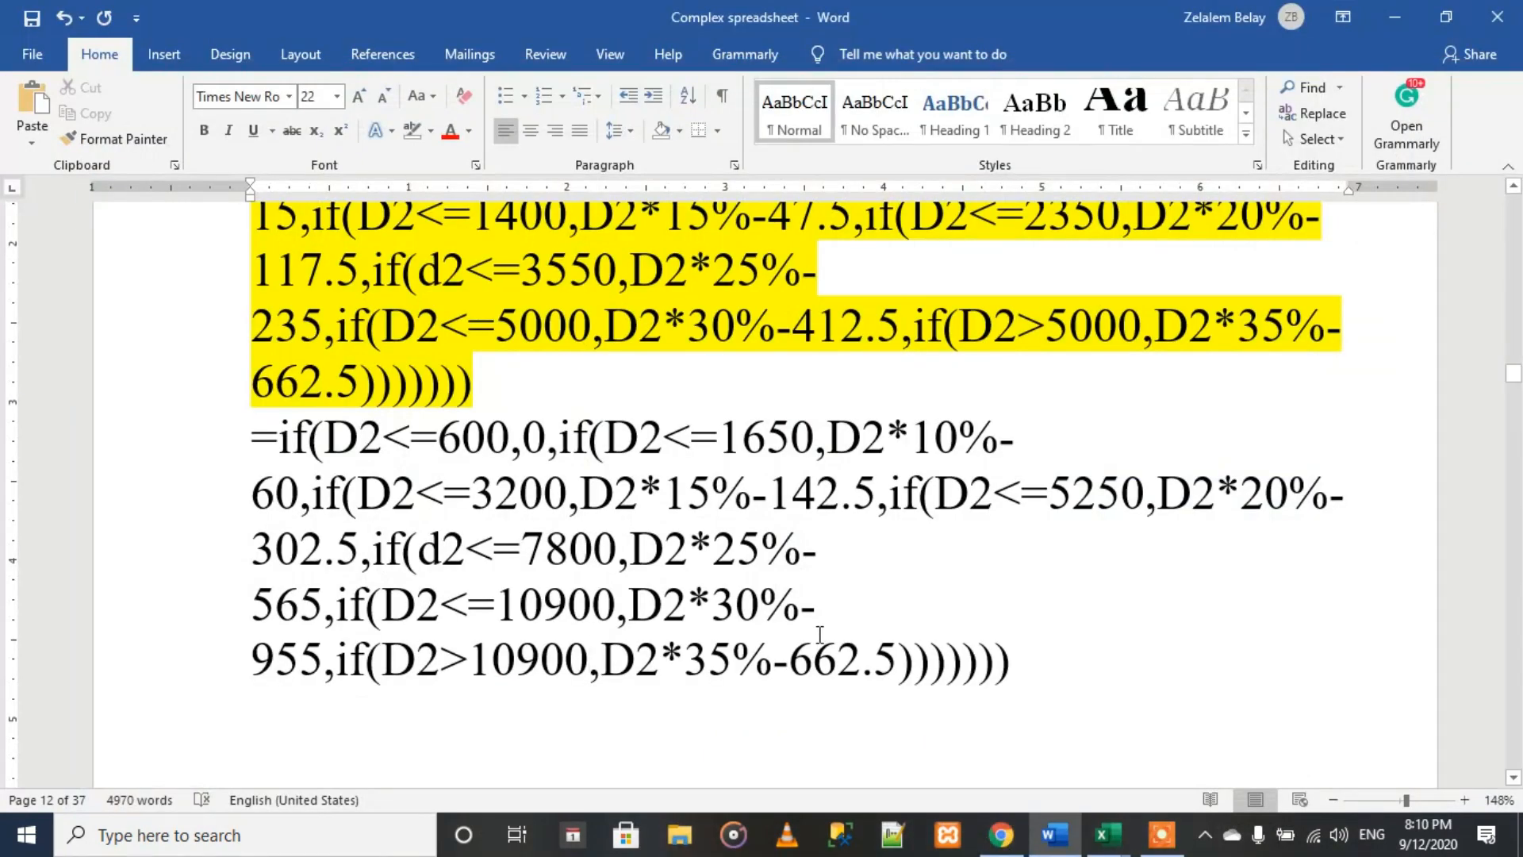
left_click_drag(793, 658, 890, 674)
type("1500")
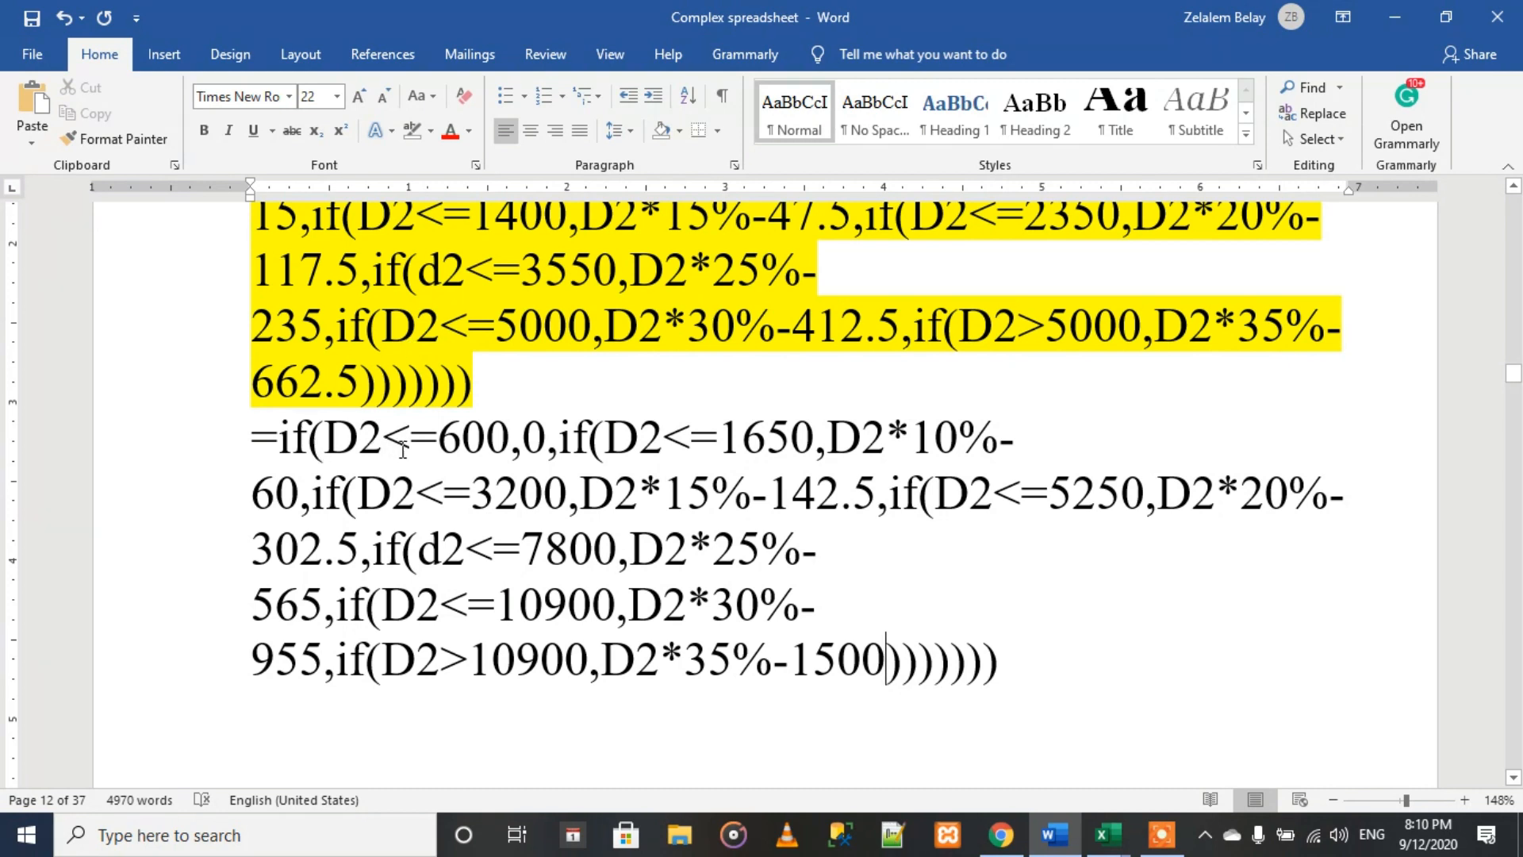
Step: Examine the updated formula's first condition in Word against the first employee's GE cell E5 in the Book2 Excel workbook
double_click(527, 437)
left_click_drag(513, 439, 283, 438)
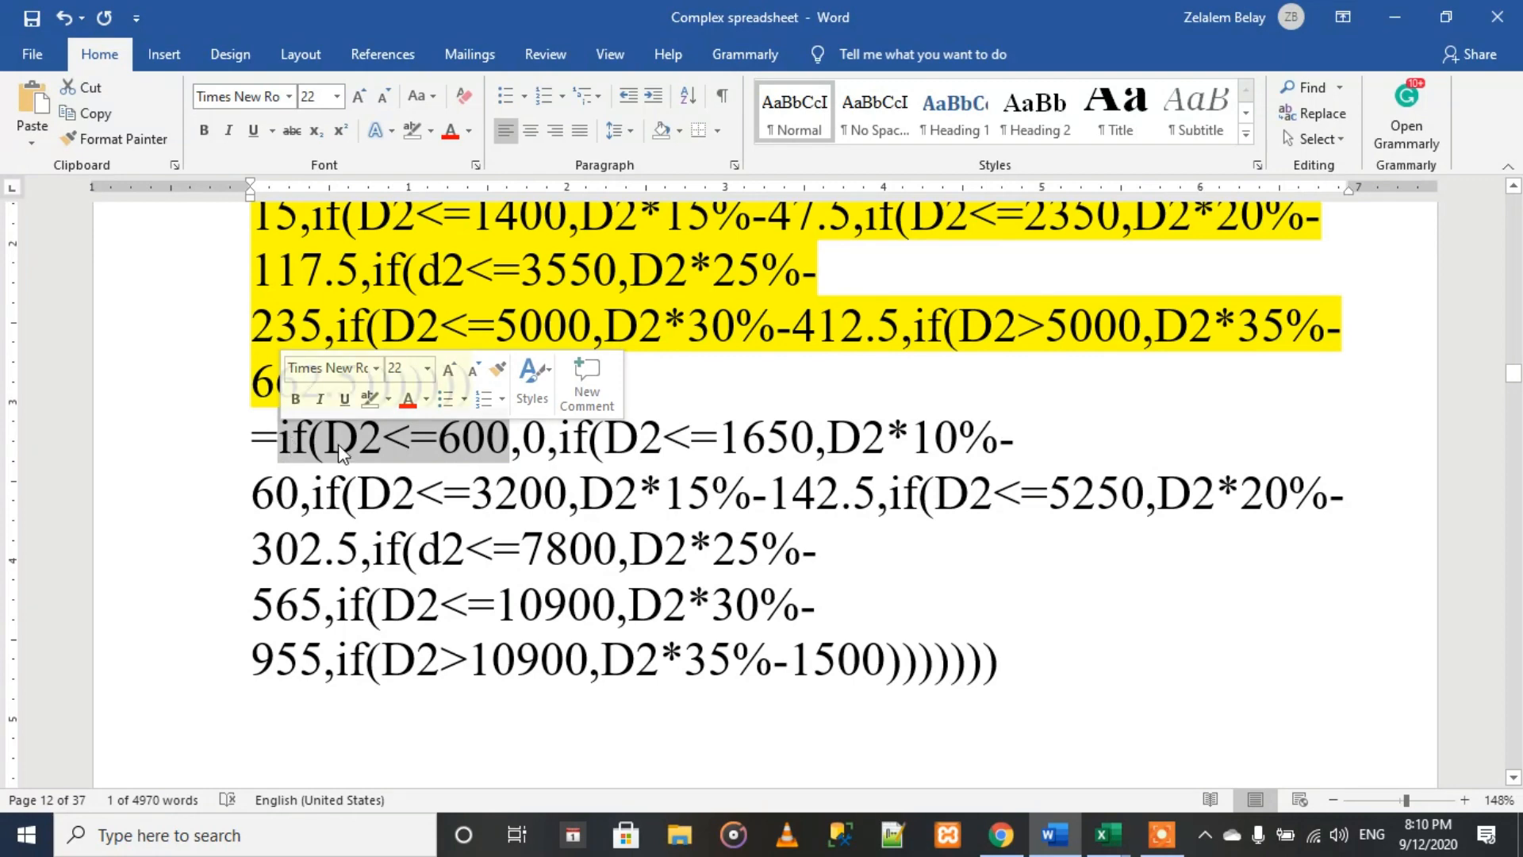
left_click(1108, 834)
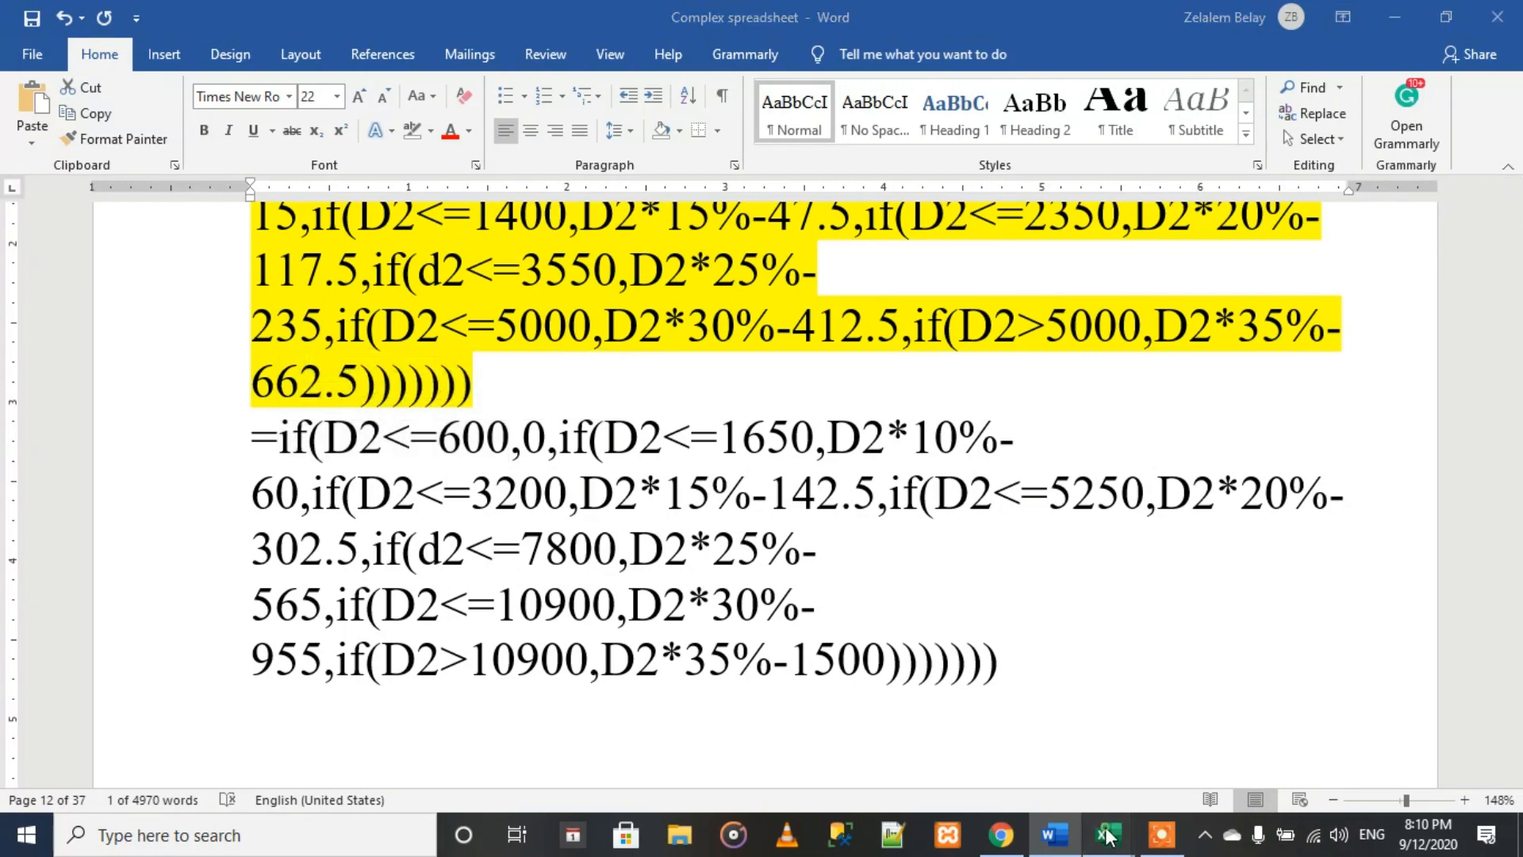
mouse_move(1200, 765)
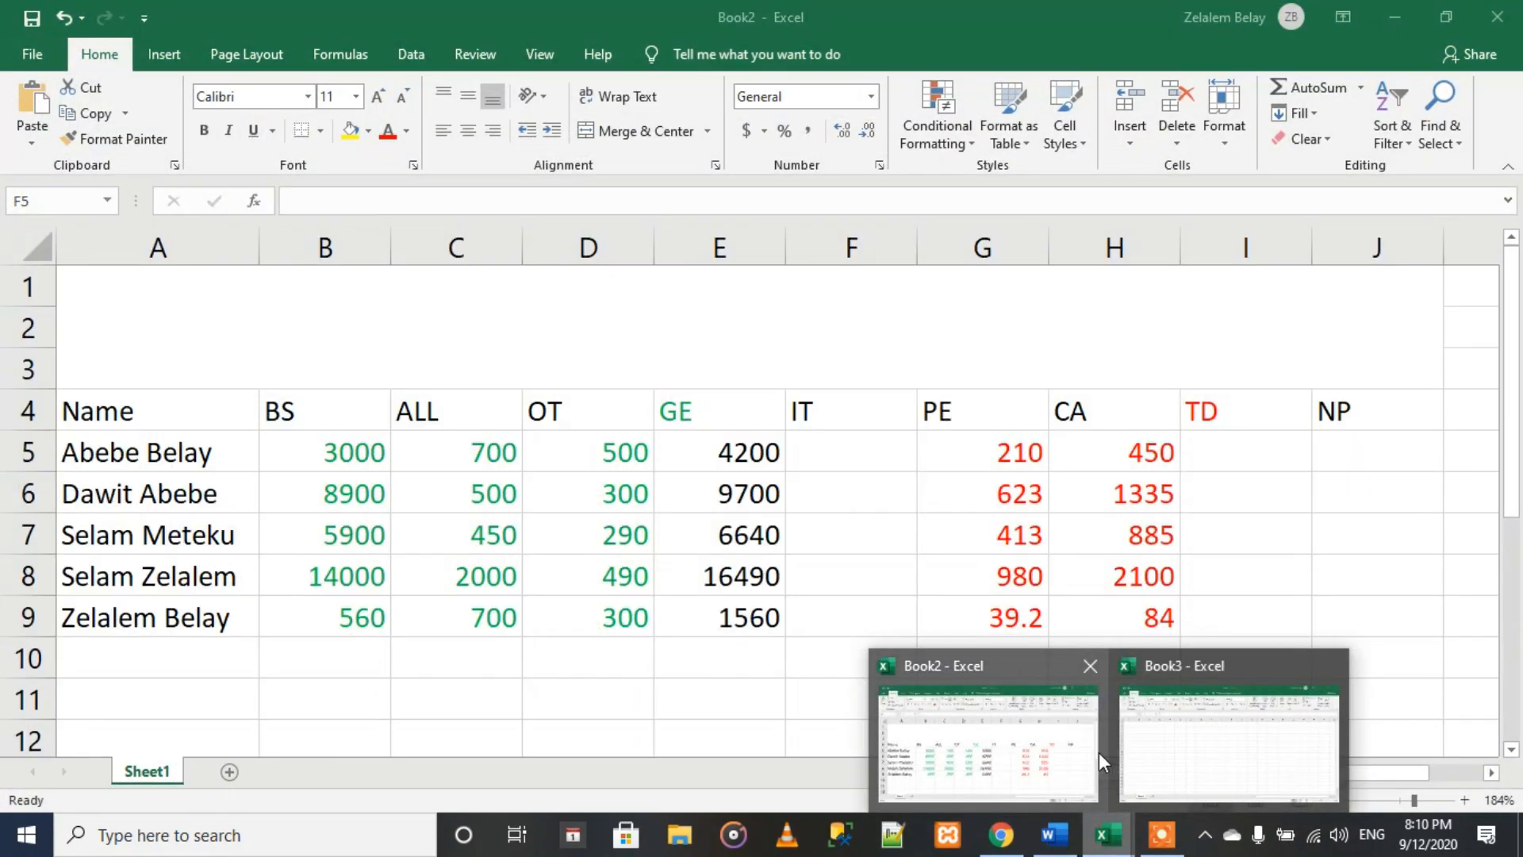
left_click(1098, 752)
left_click(734, 449)
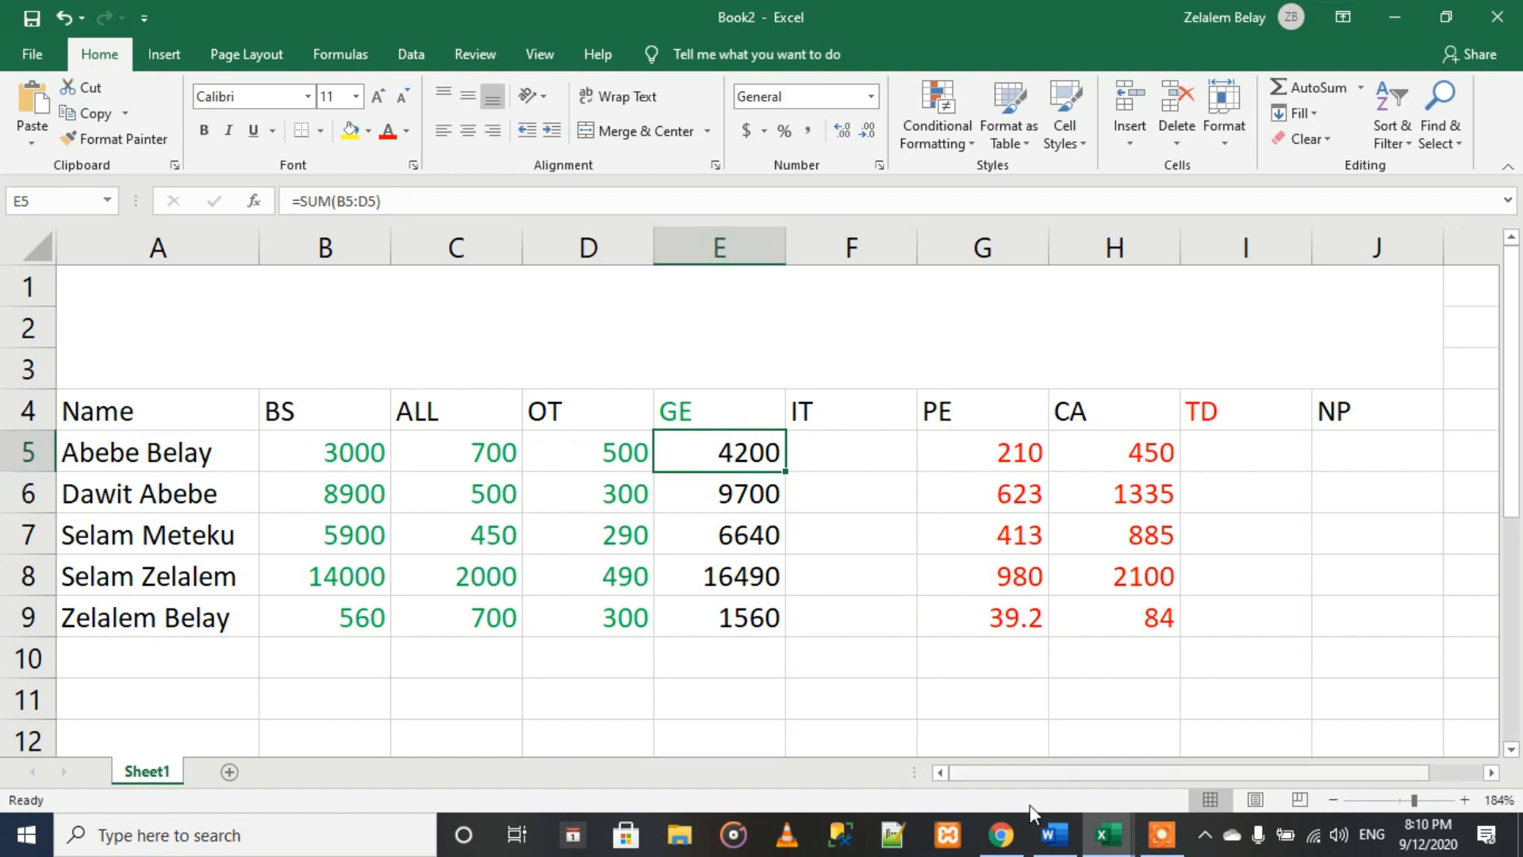
left_click(1052, 837)
left_click(1053, 837)
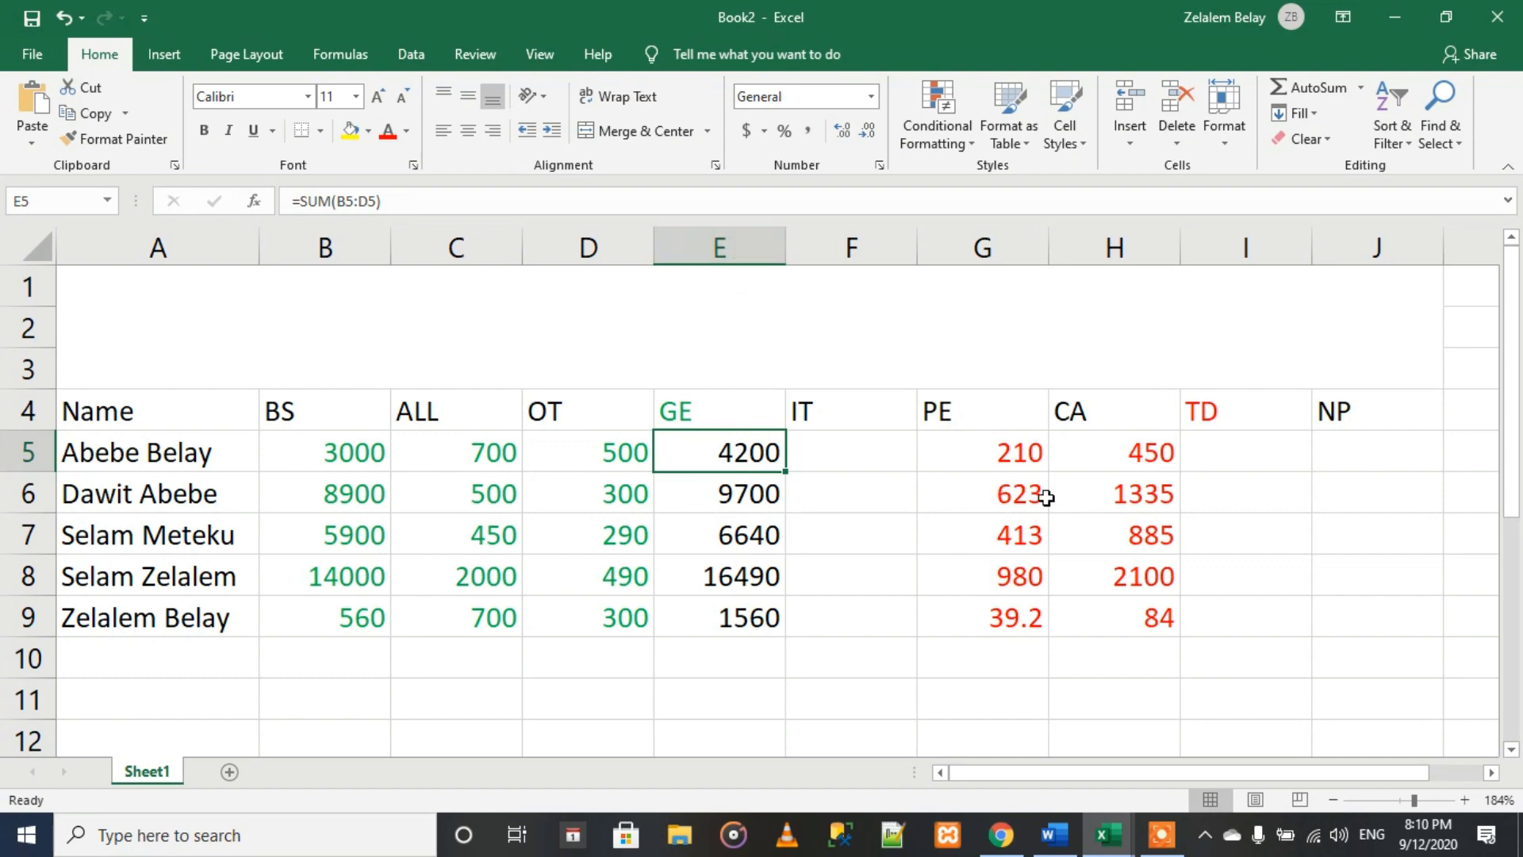
mouse_move(1016, 848)
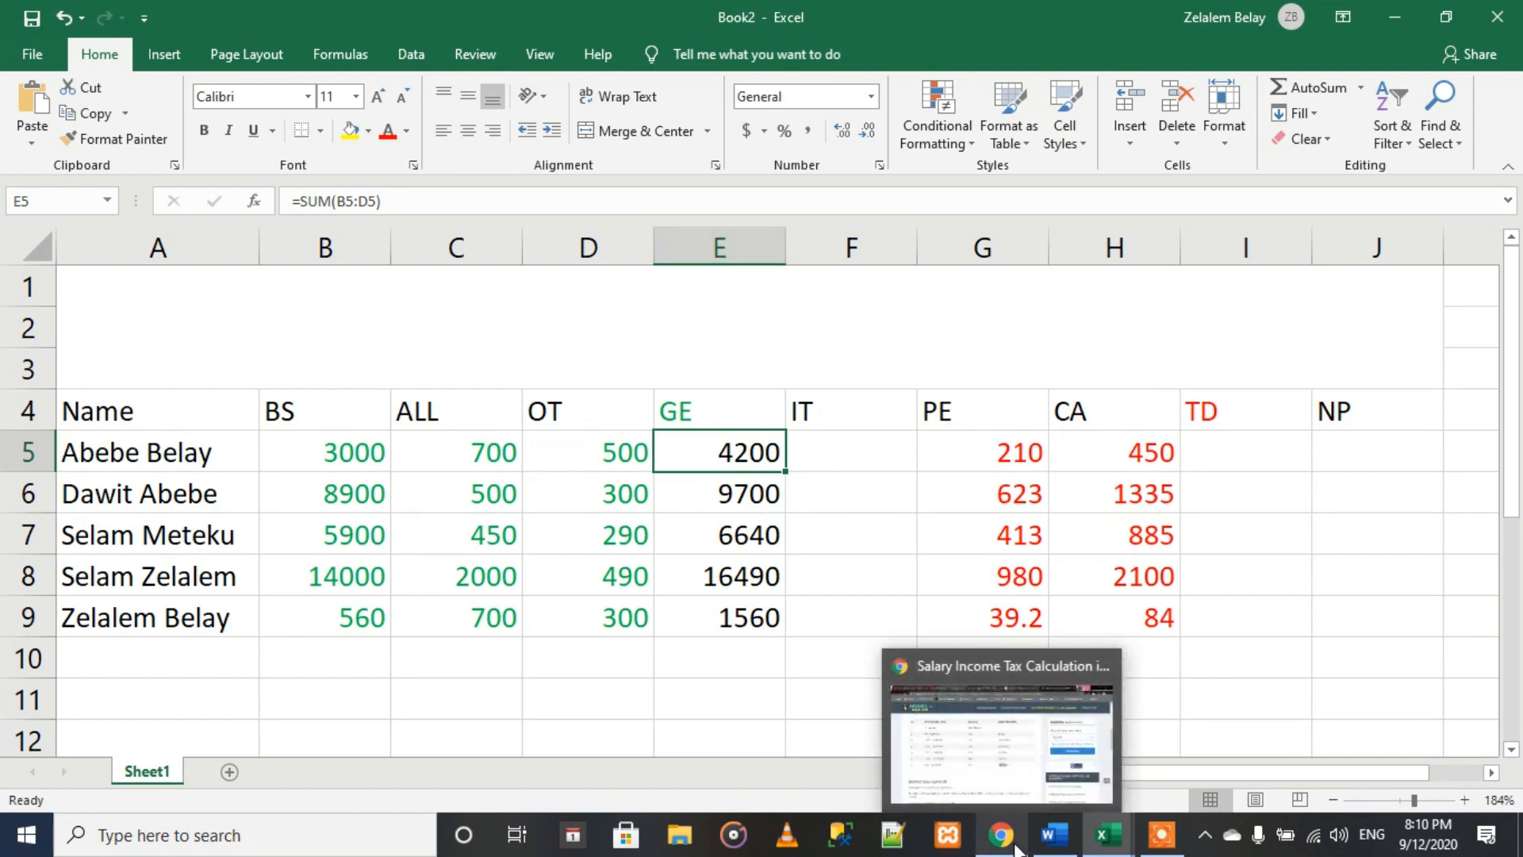
left_click(1060, 771)
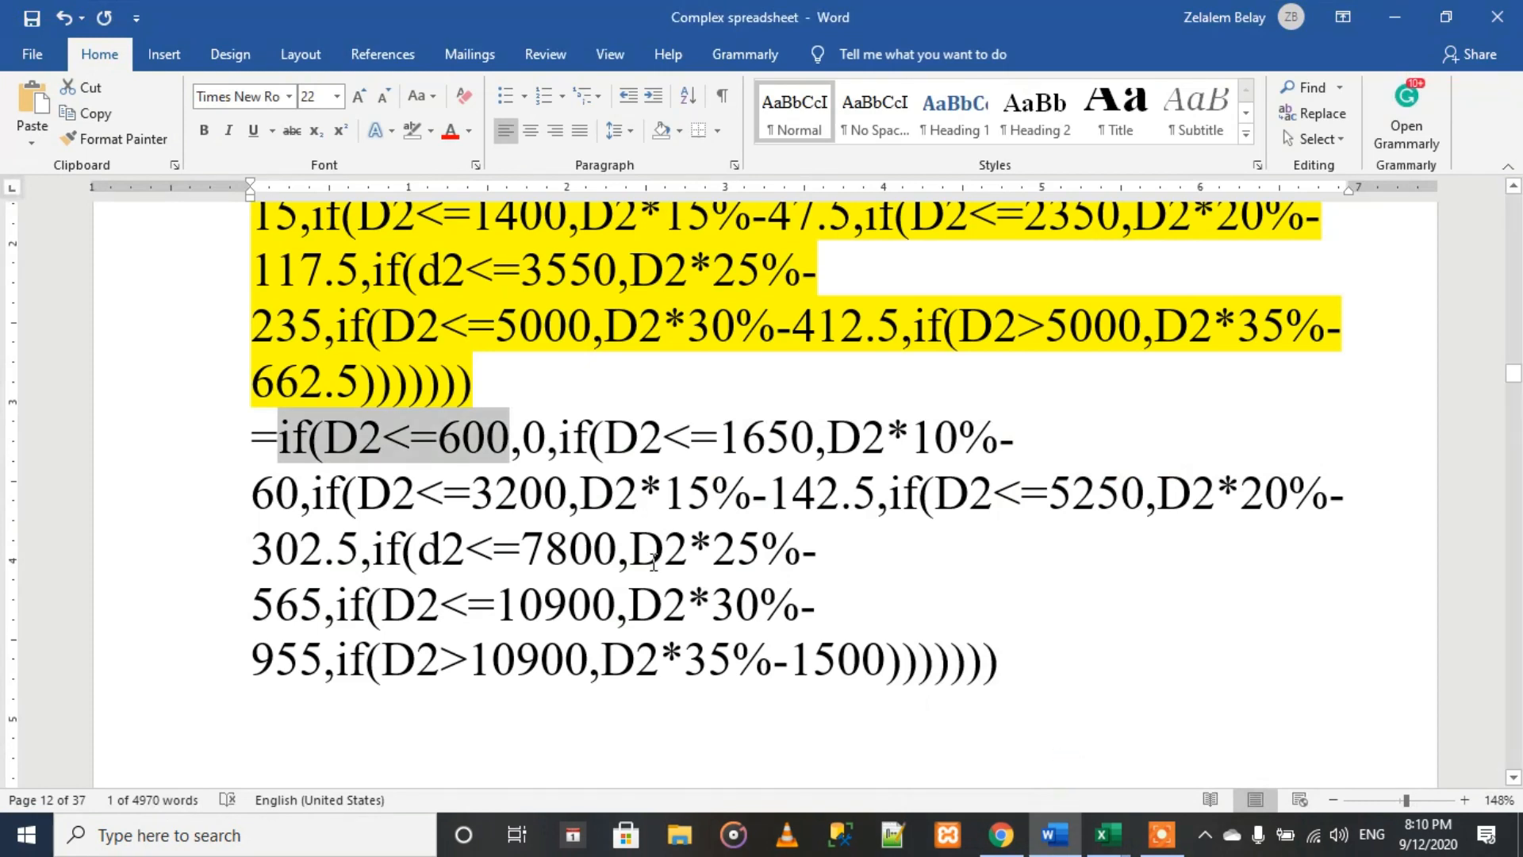
Step: Compare the <=600 and <=1650 conditions at the start of the updated formula in Word
left_click(358, 435)
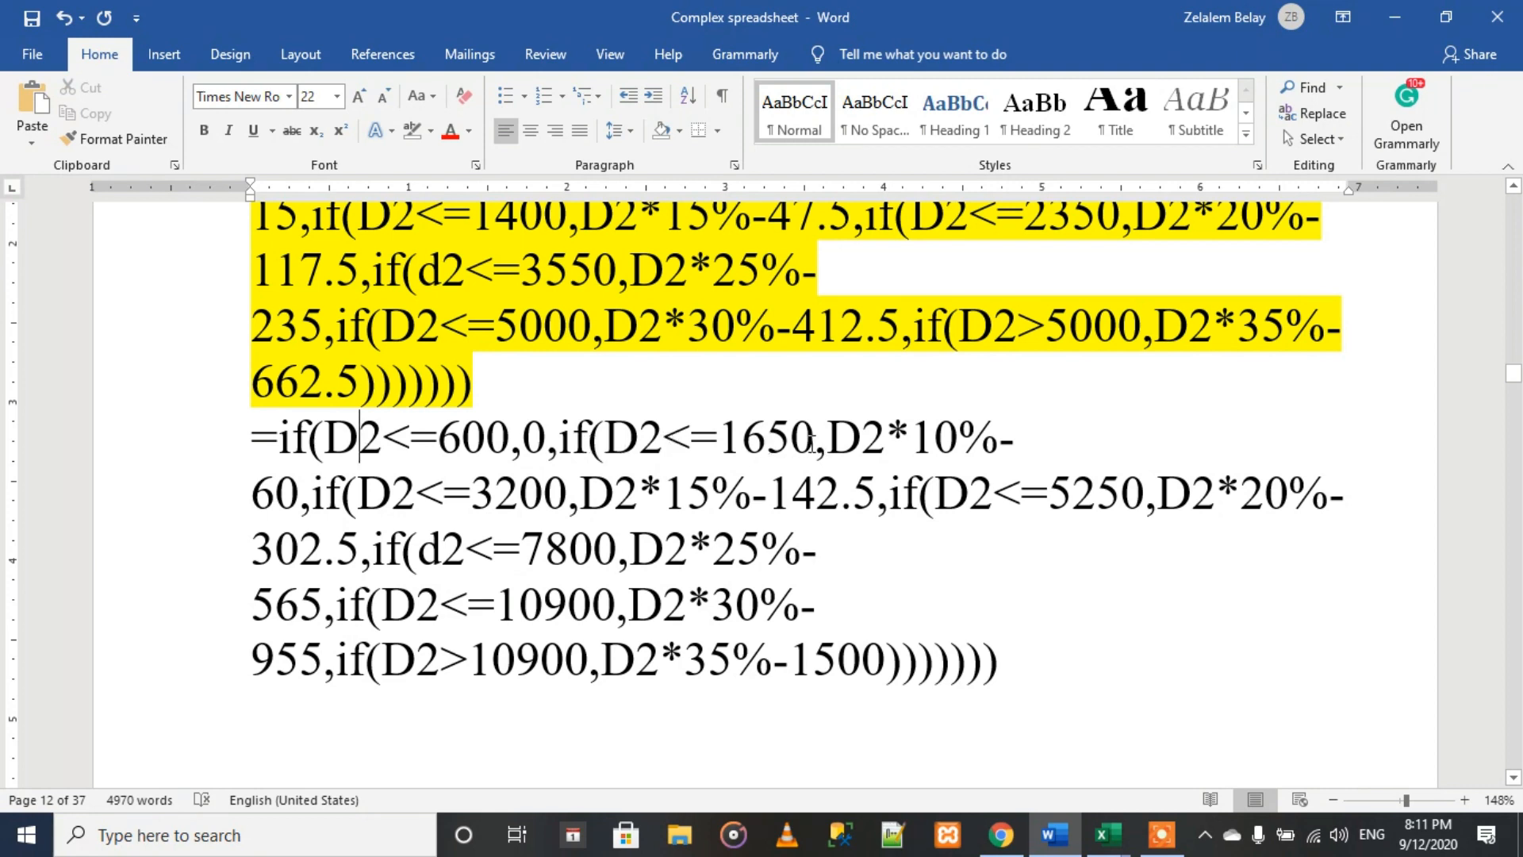
left_click_drag(817, 441, 729, 436)
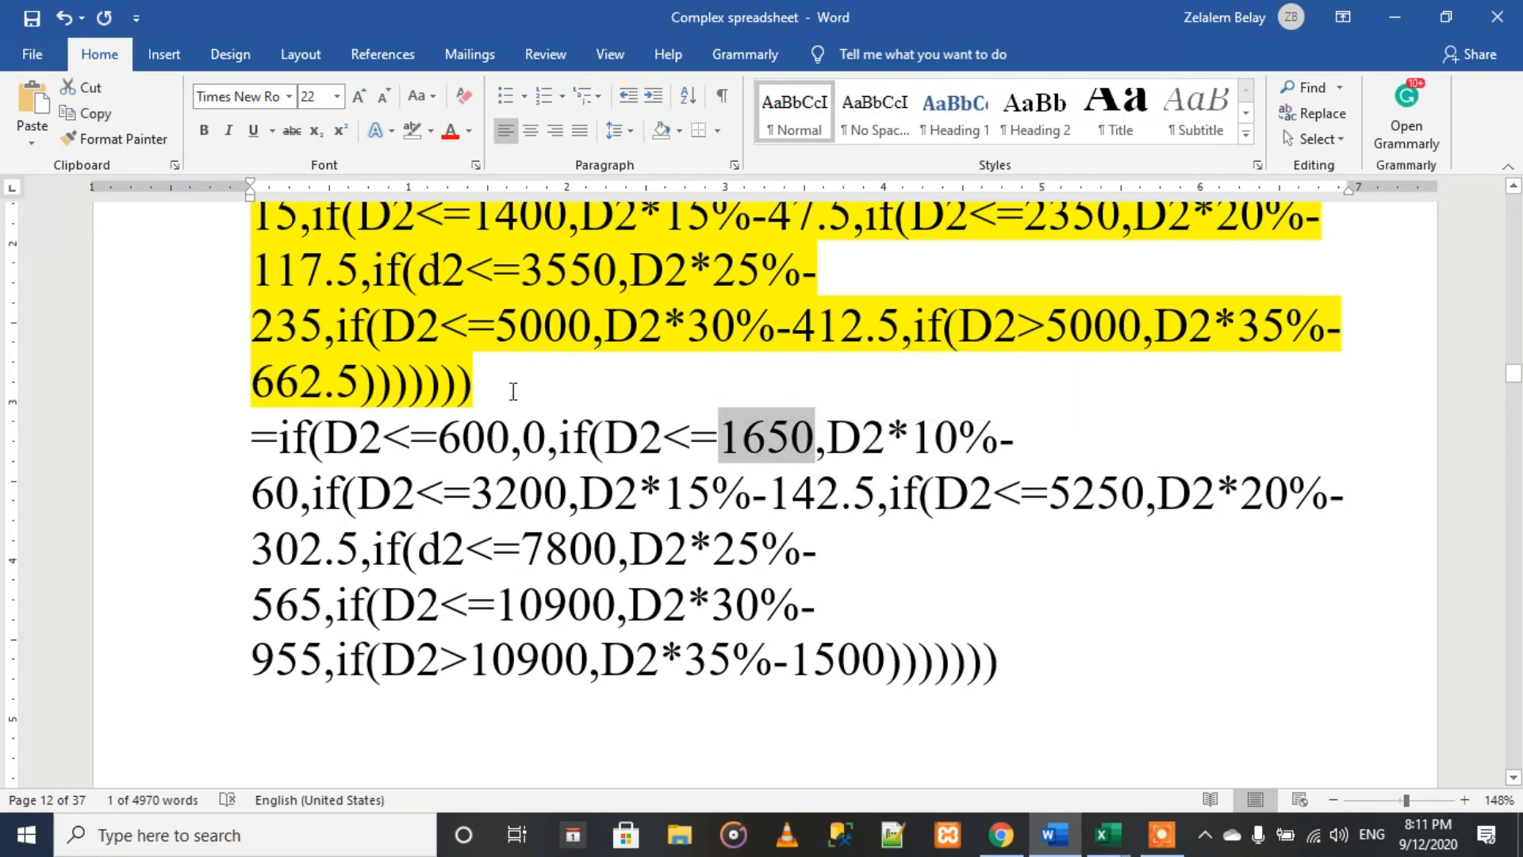
left_click_drag(506, 434, 392, 431)
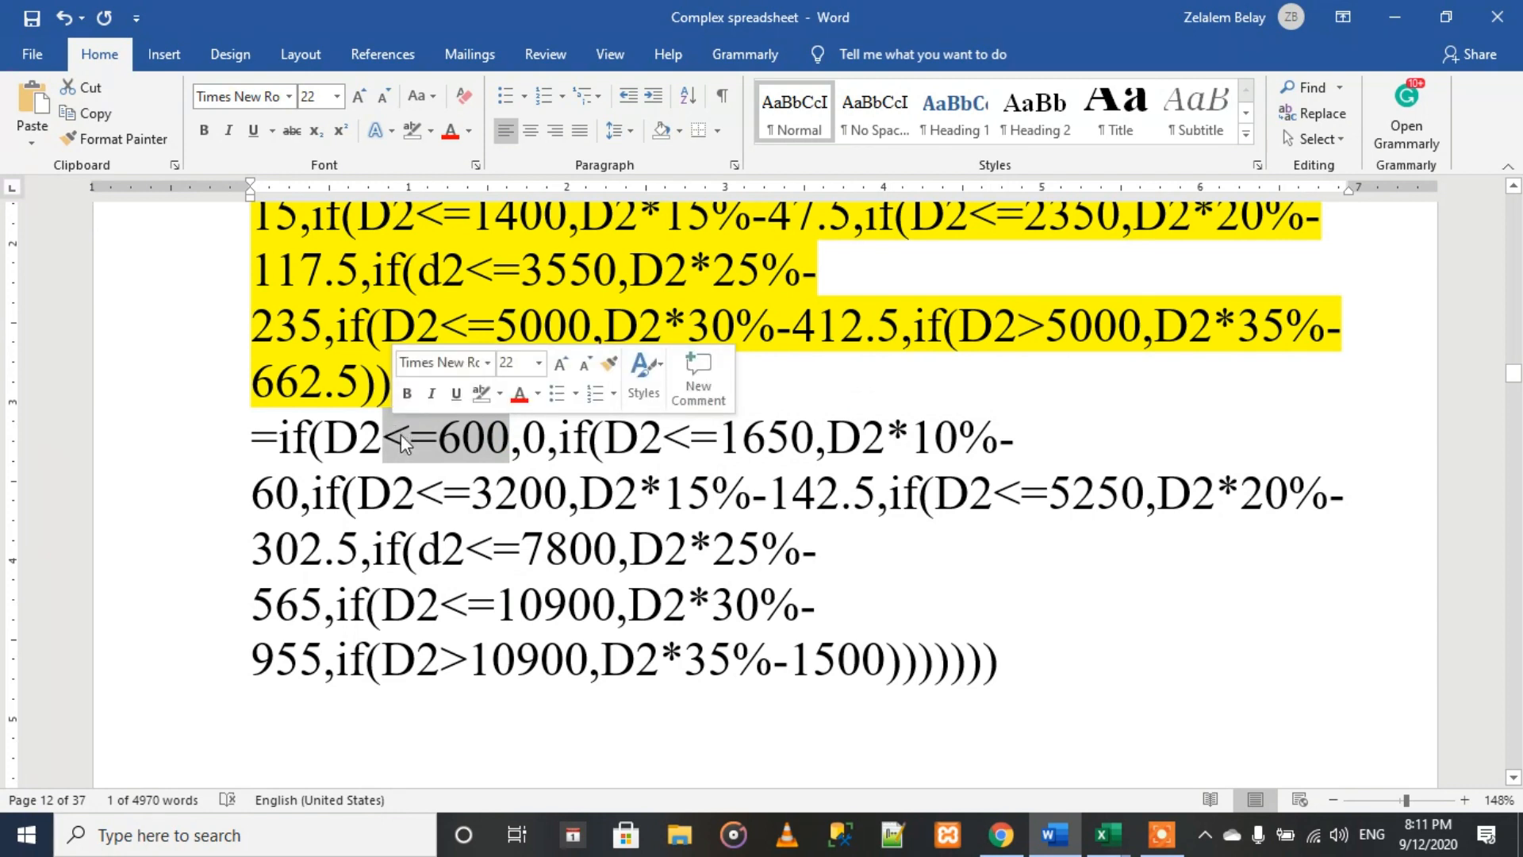
left_click(509, 447)
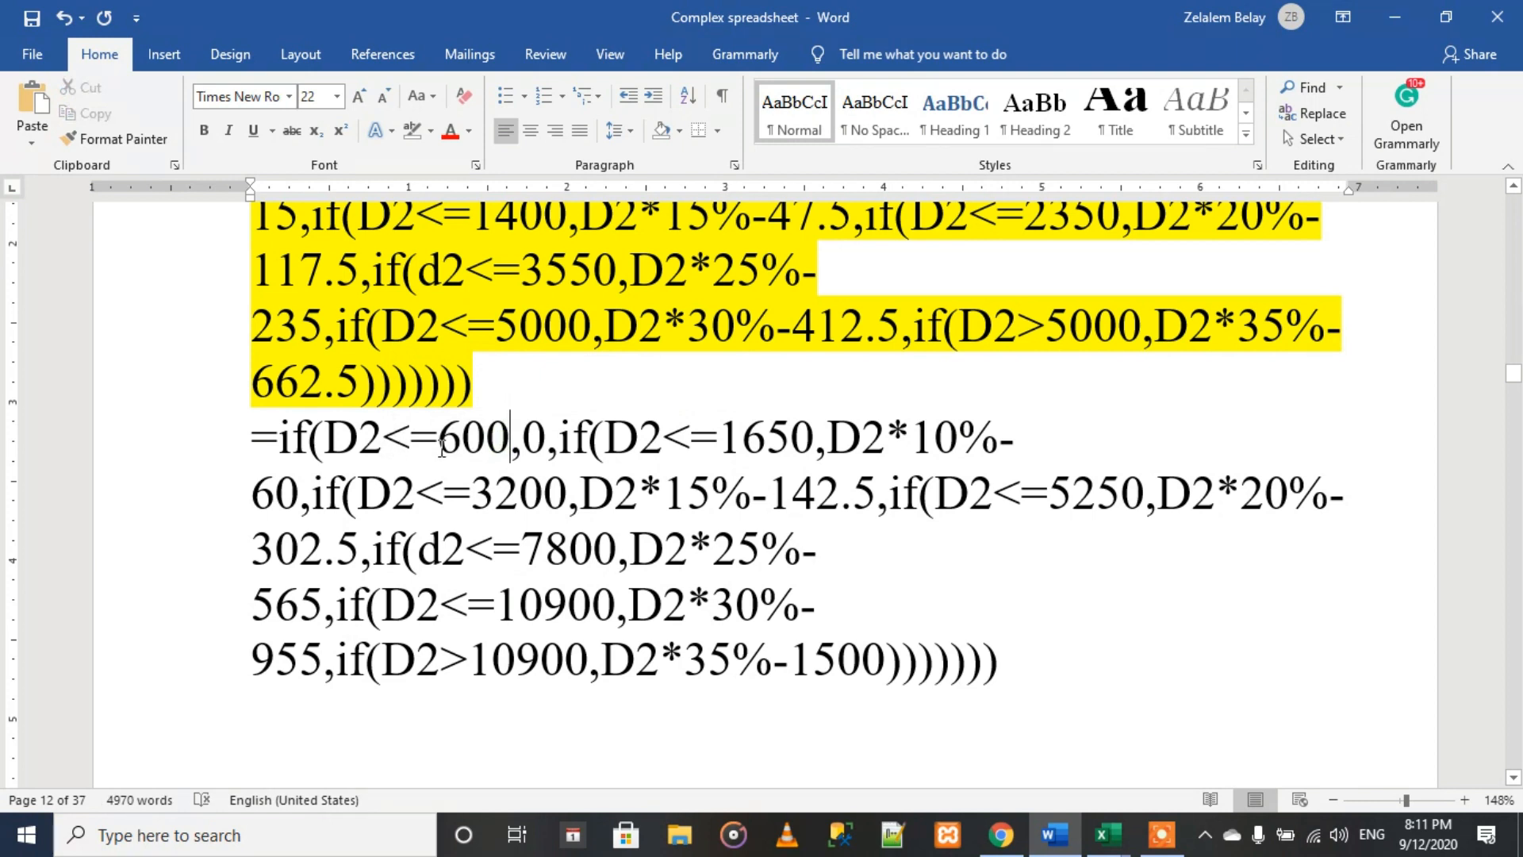
left_click_drag(508, 444, 397, 441)
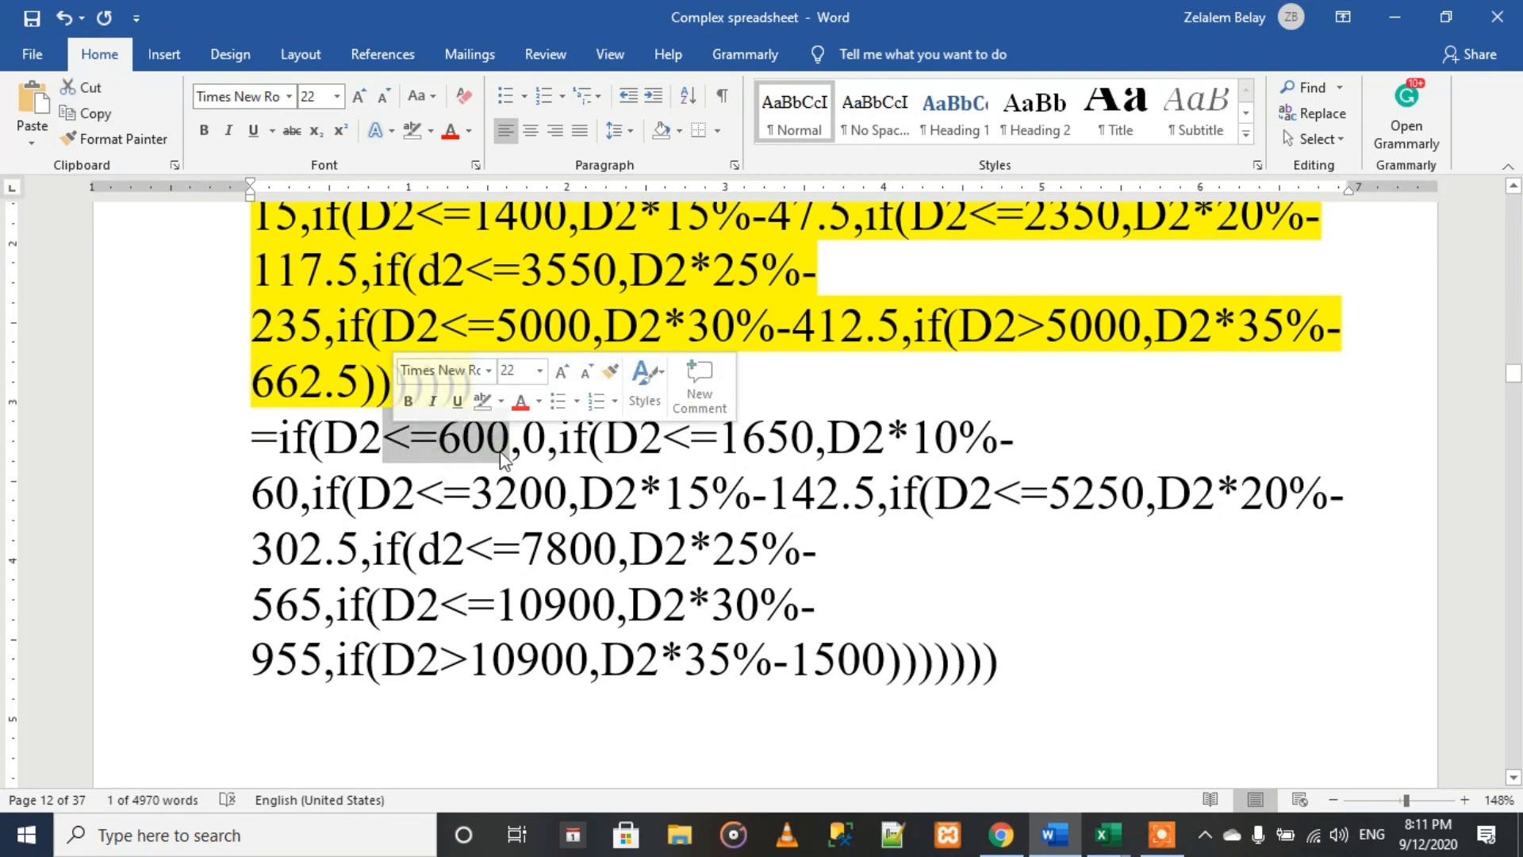
left_click(721, 436)
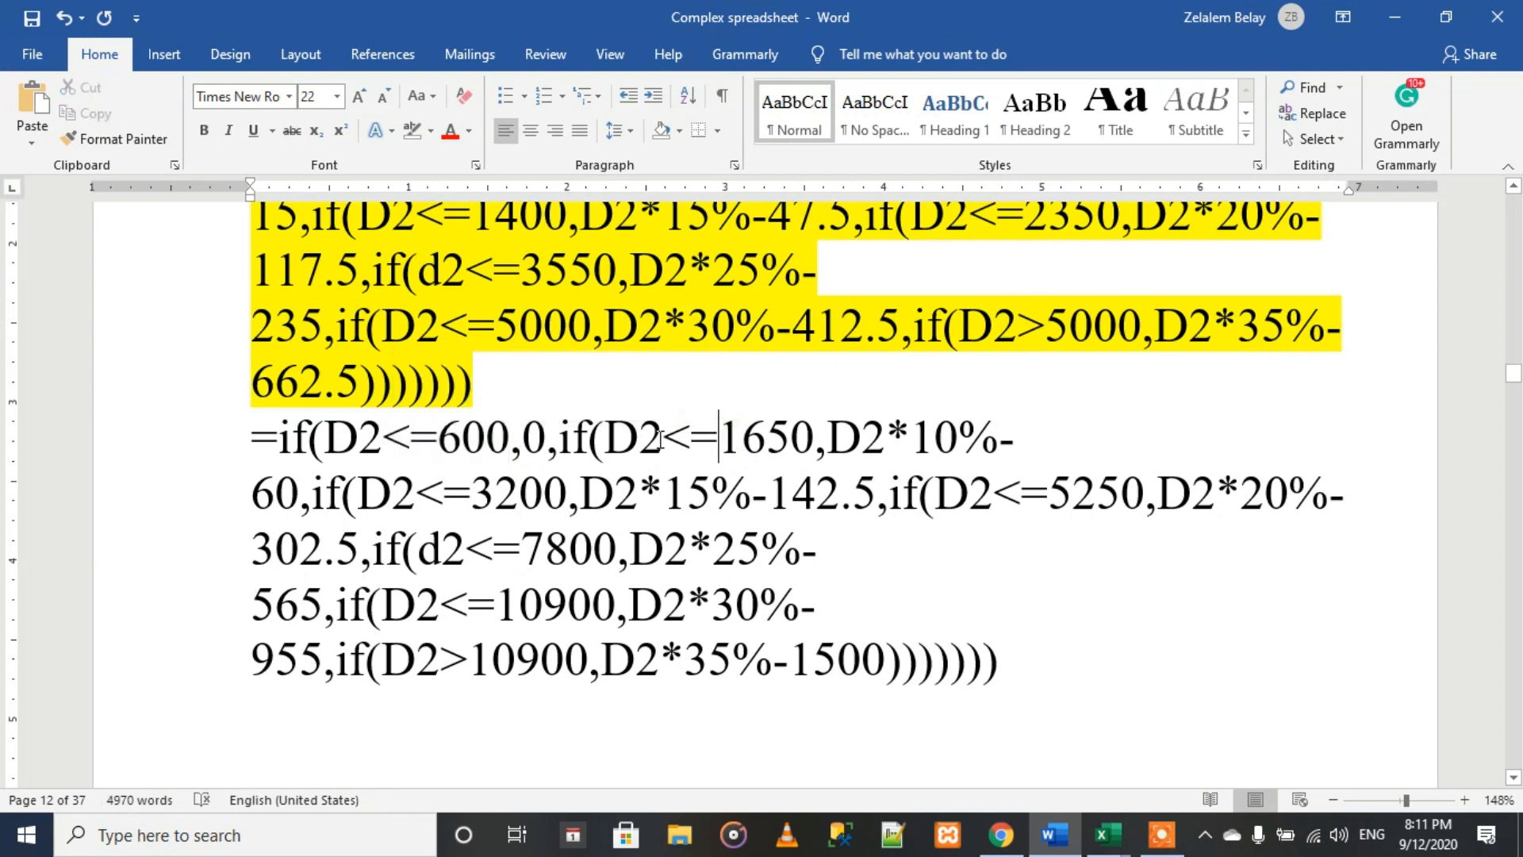
left_click_drag(665, 438, 780, 436)
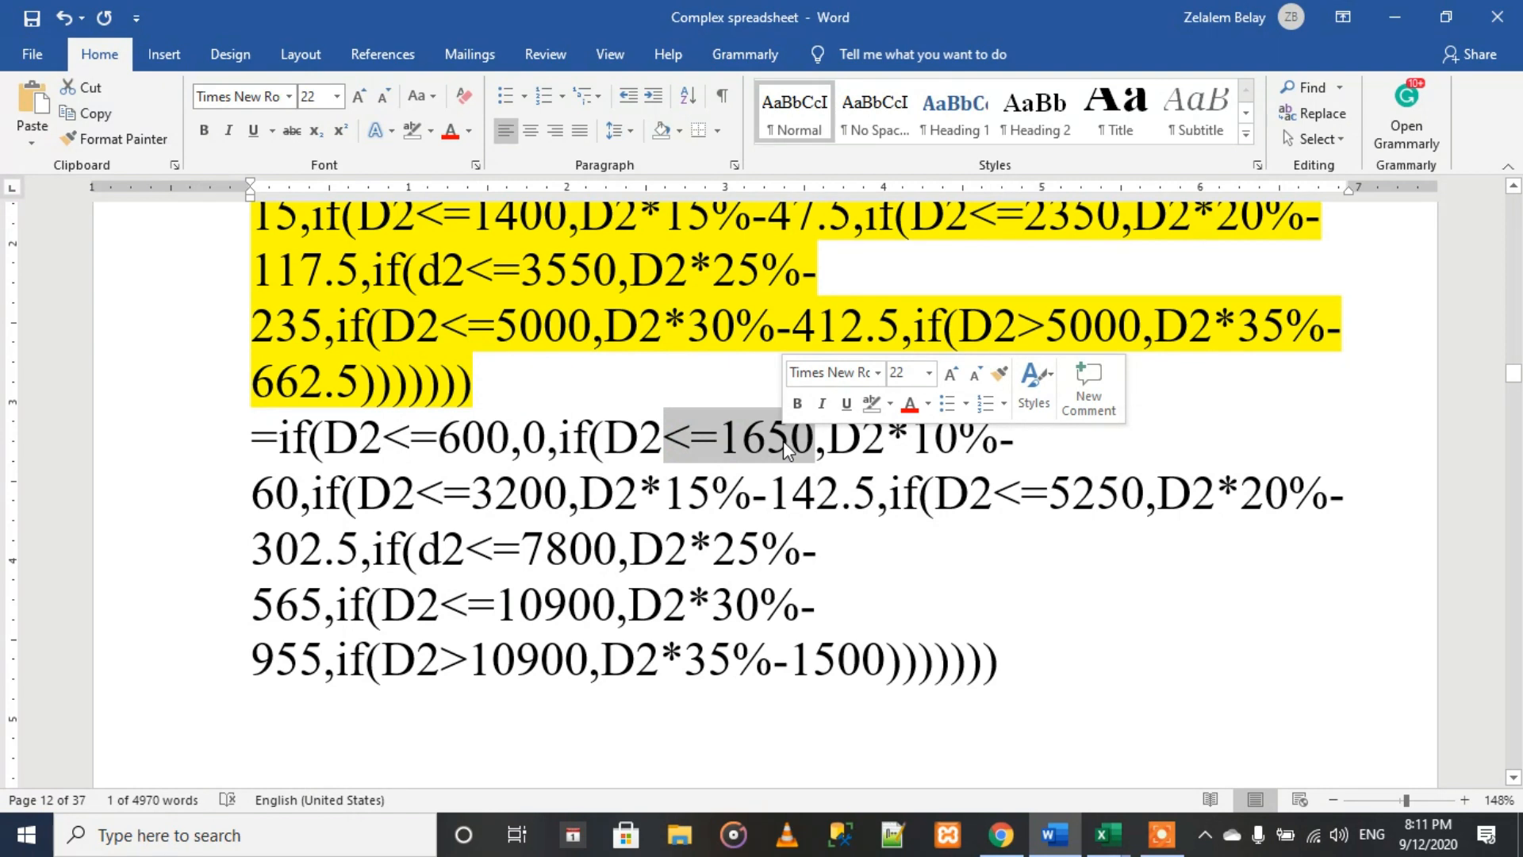
left_click(783, 440)
left_click_drag(813, 439, 673, 427)
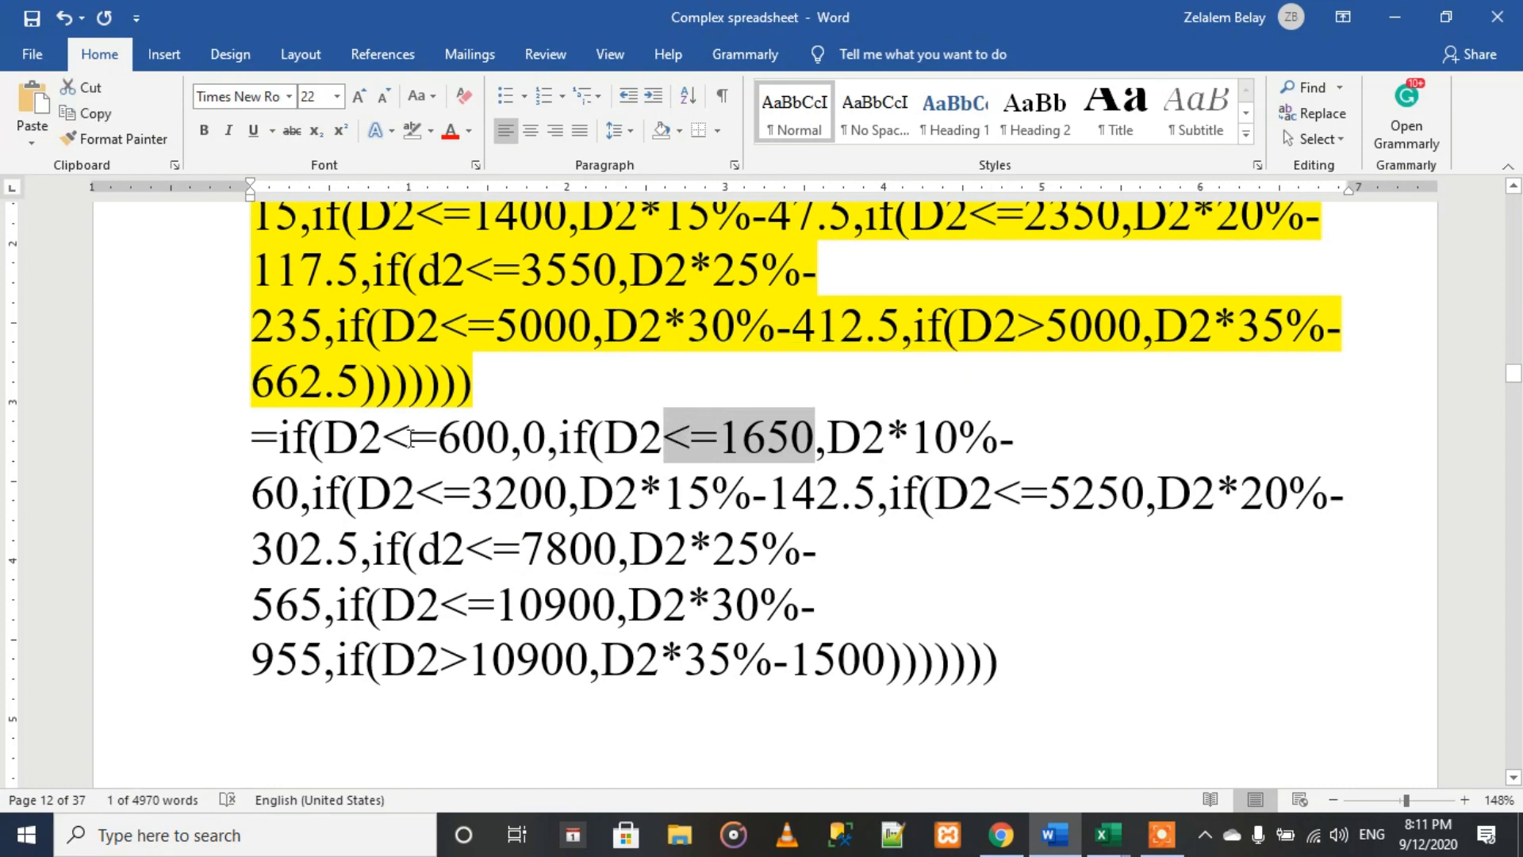
left_click_drag(392, 438, 508, 438)
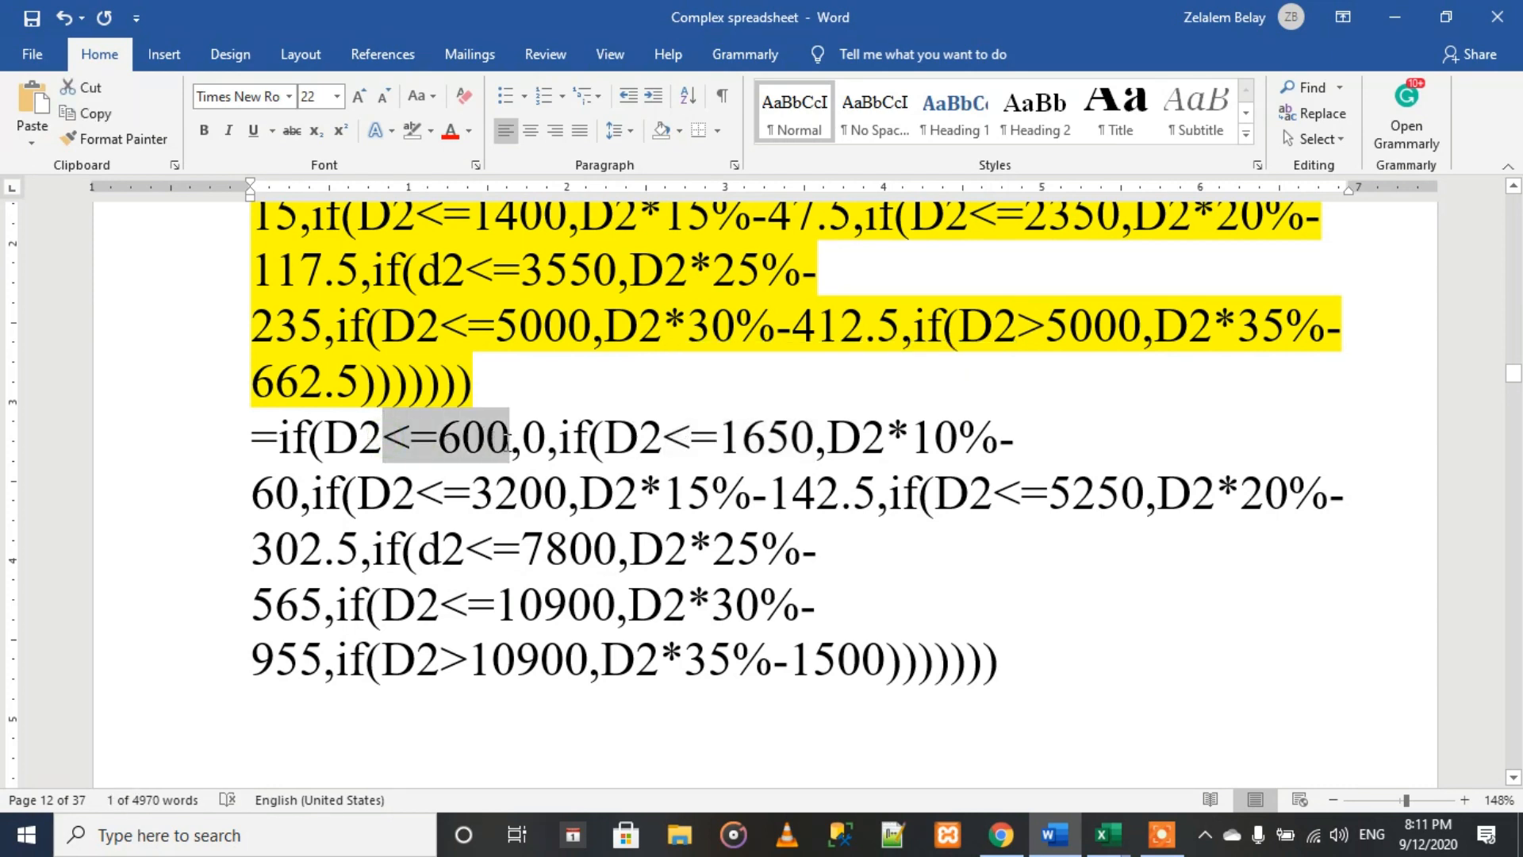
Step: Compare the salary ranges in the Chrome tax table with the updated formula's <=600 and <=3200 conditions in Word
left_click(1001, 834)
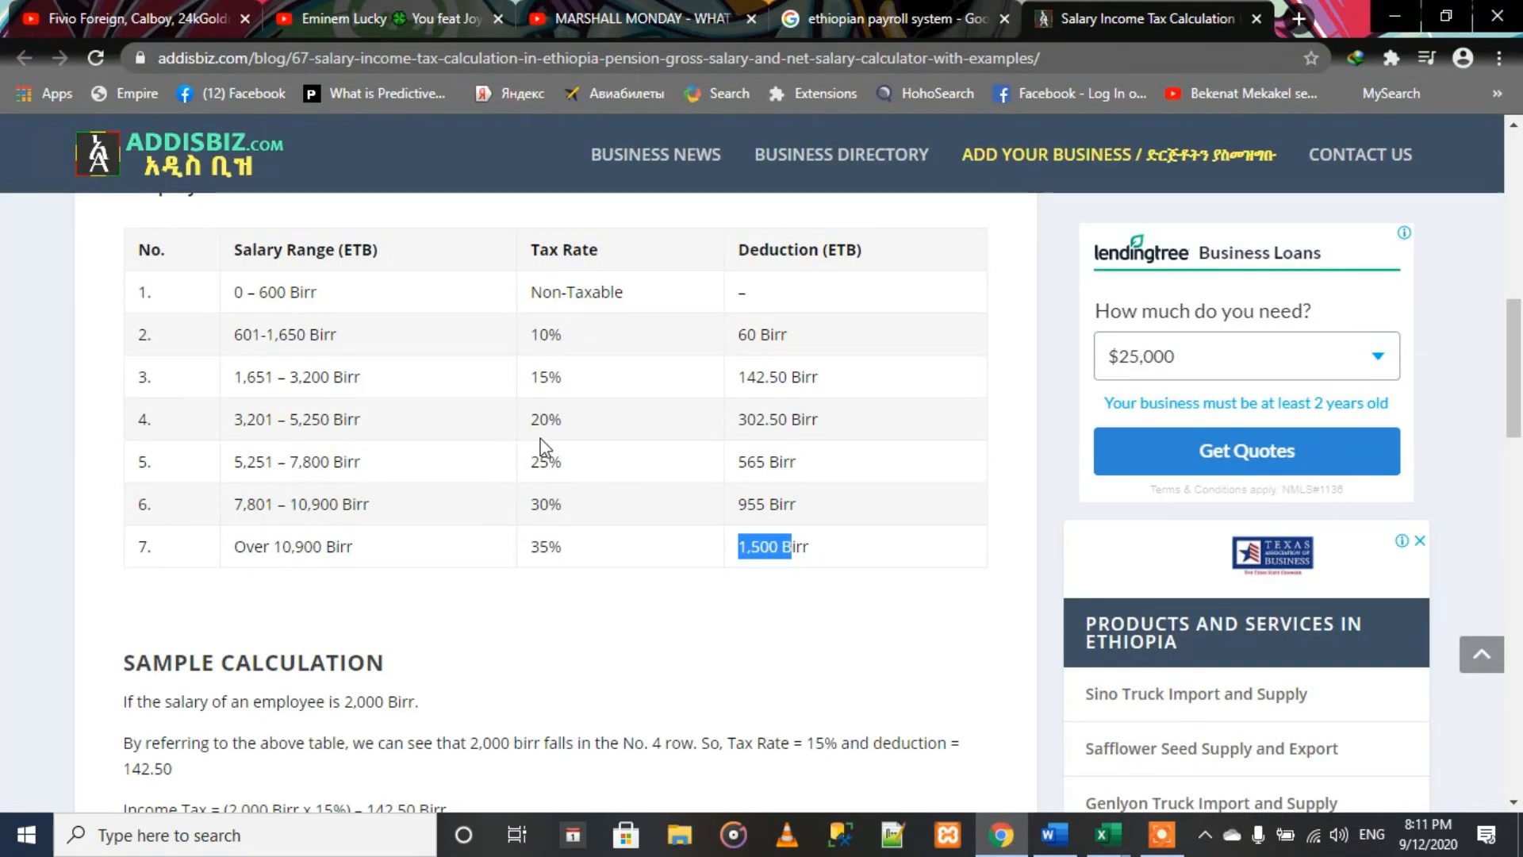
left_click_drag(267, 291, 311, 337)
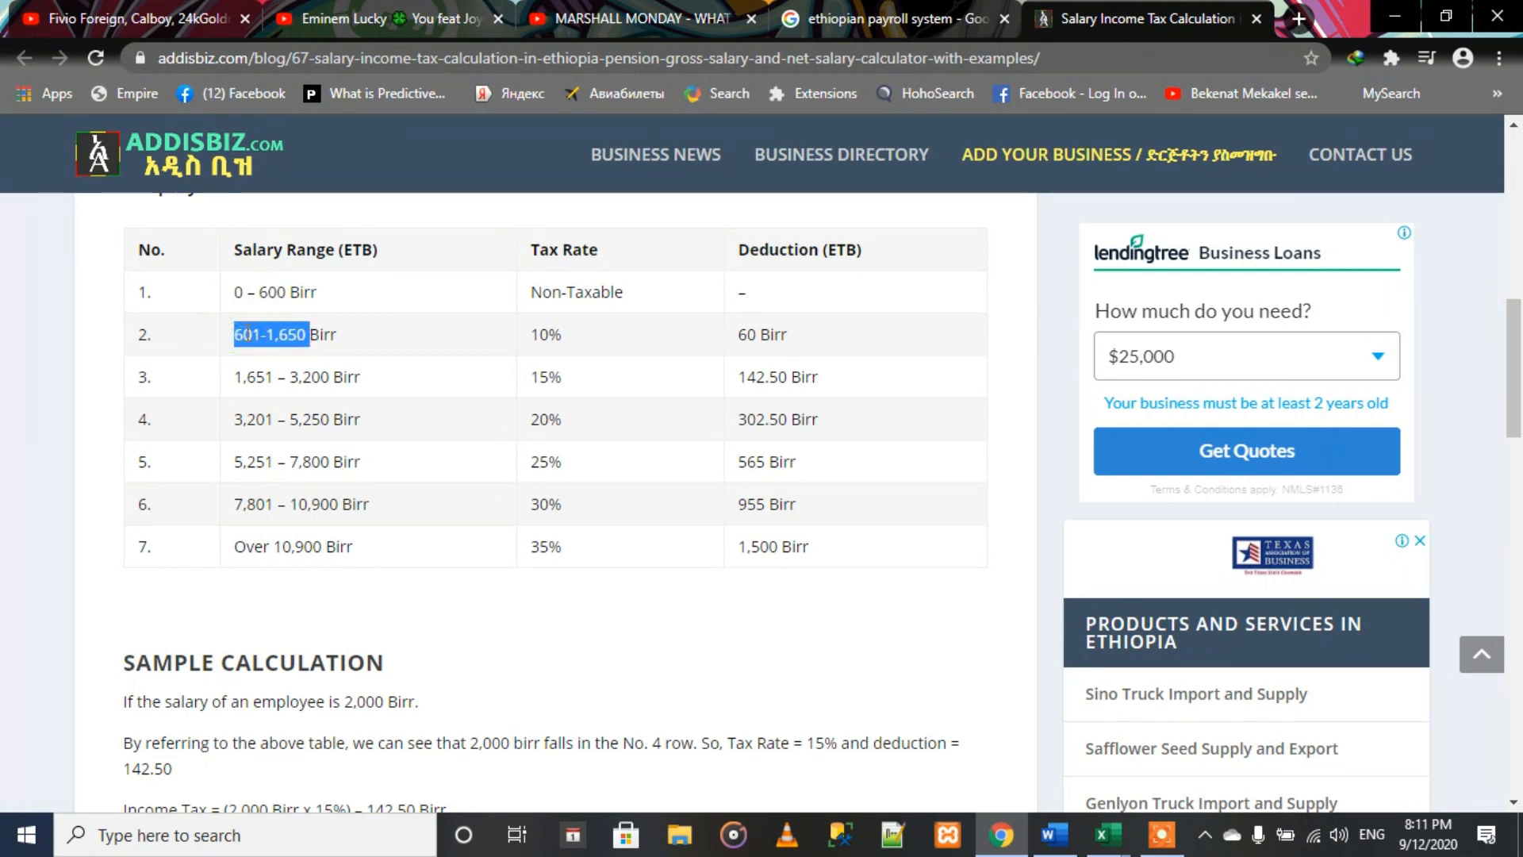
left_click_drag(288, 292, 260, 292)
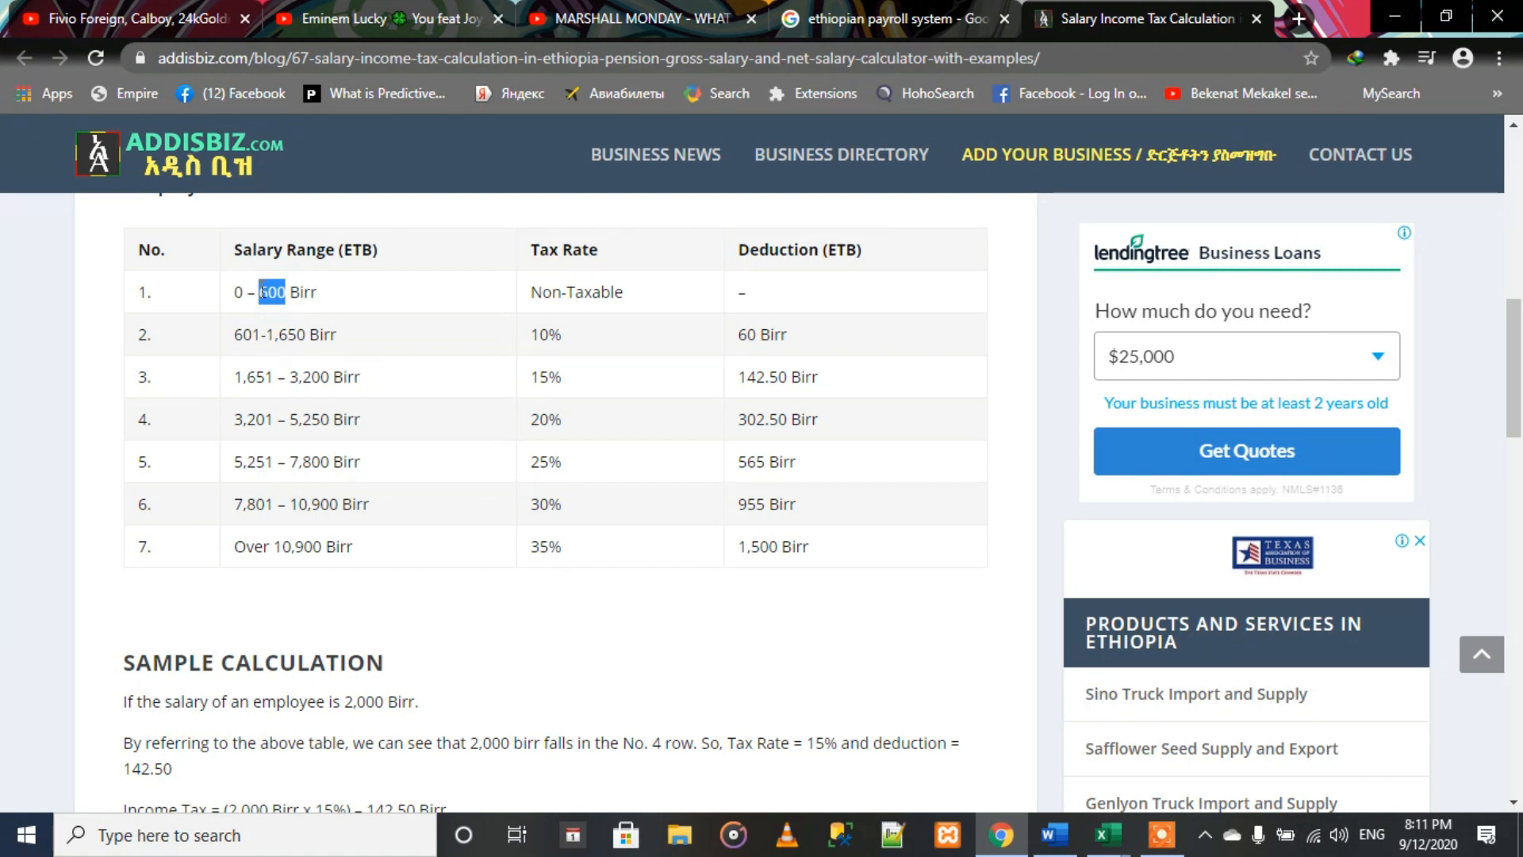
left_click_drag(237, 334, 262, 337)
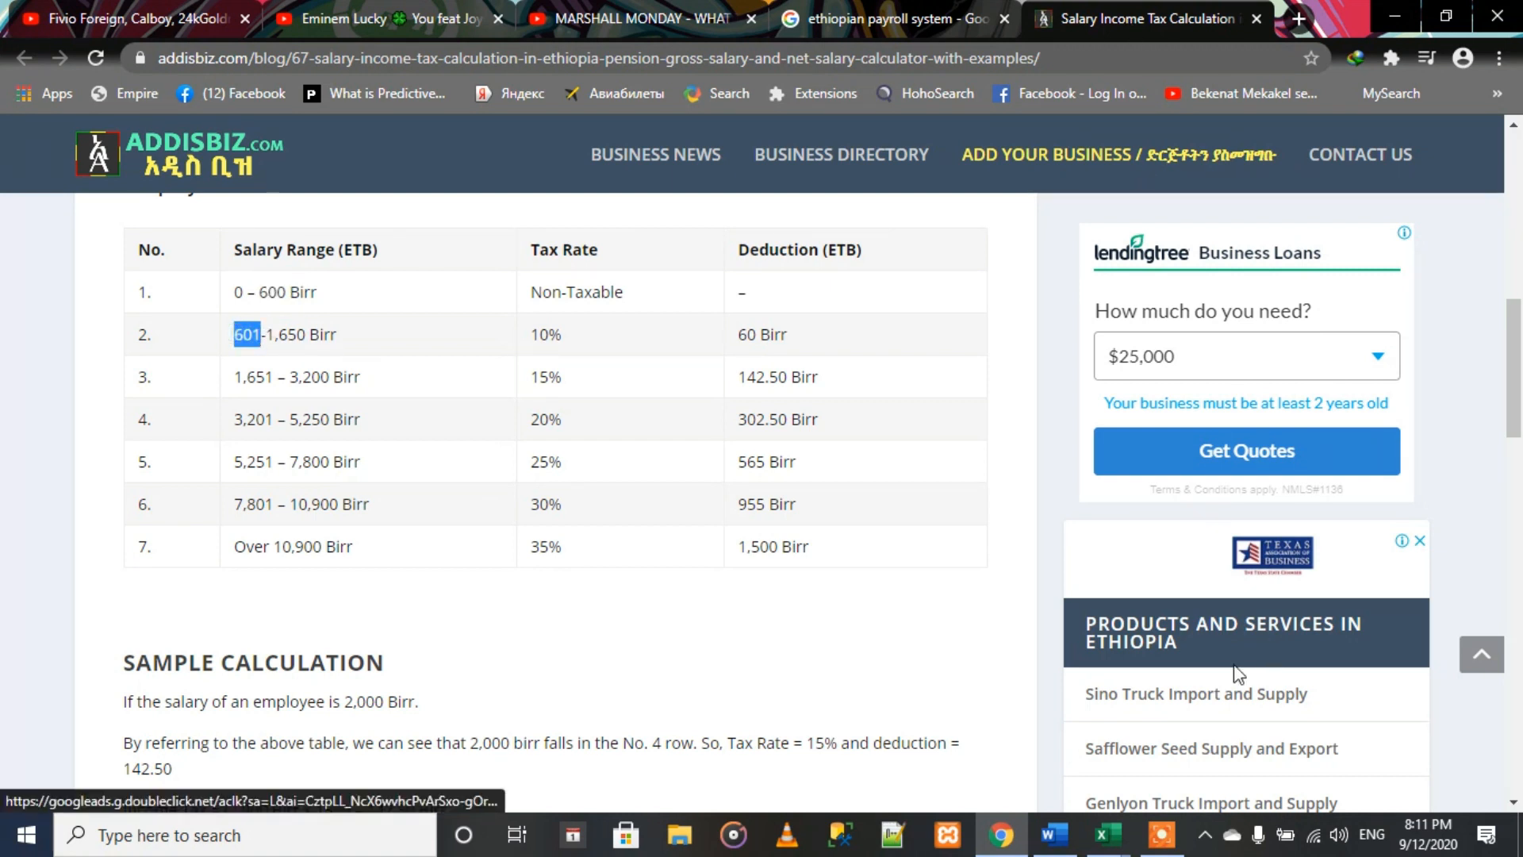
mouse_move(1060, 851)
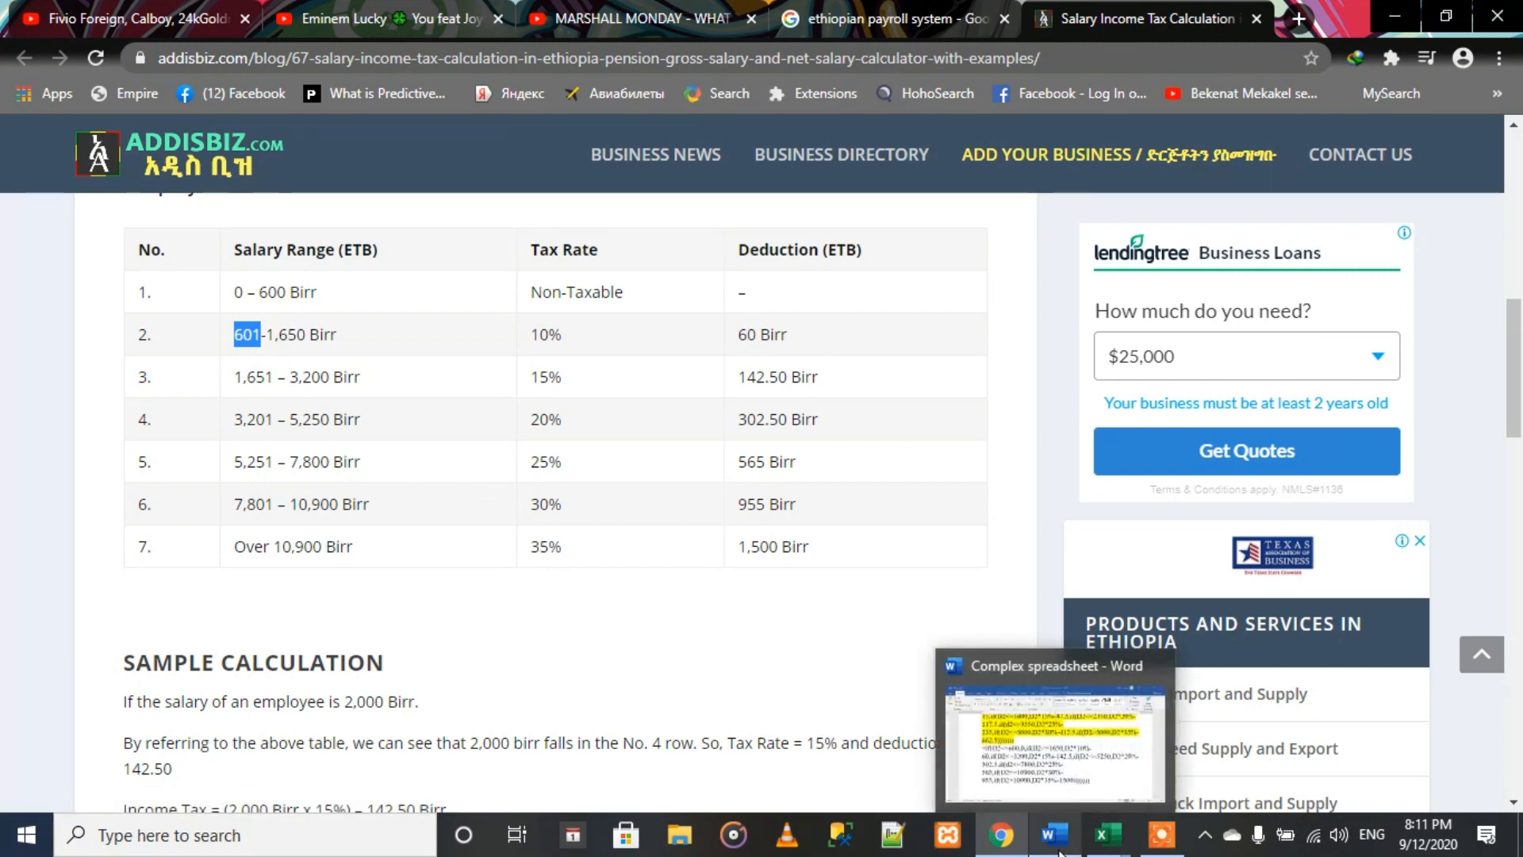
left_click(1055, 799)
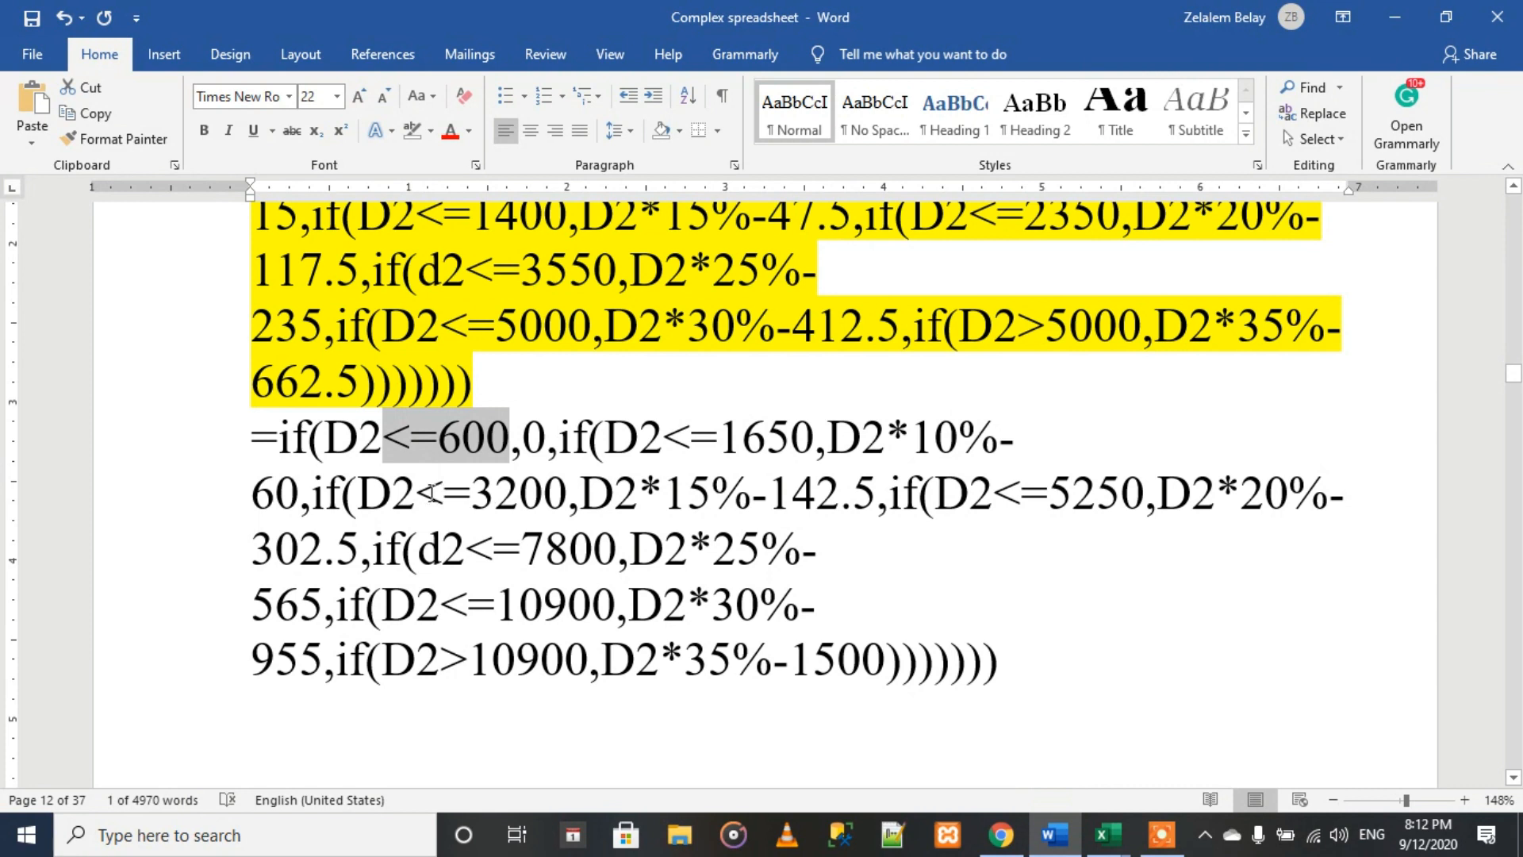
left_click_drag(424, 493, 548, 495)
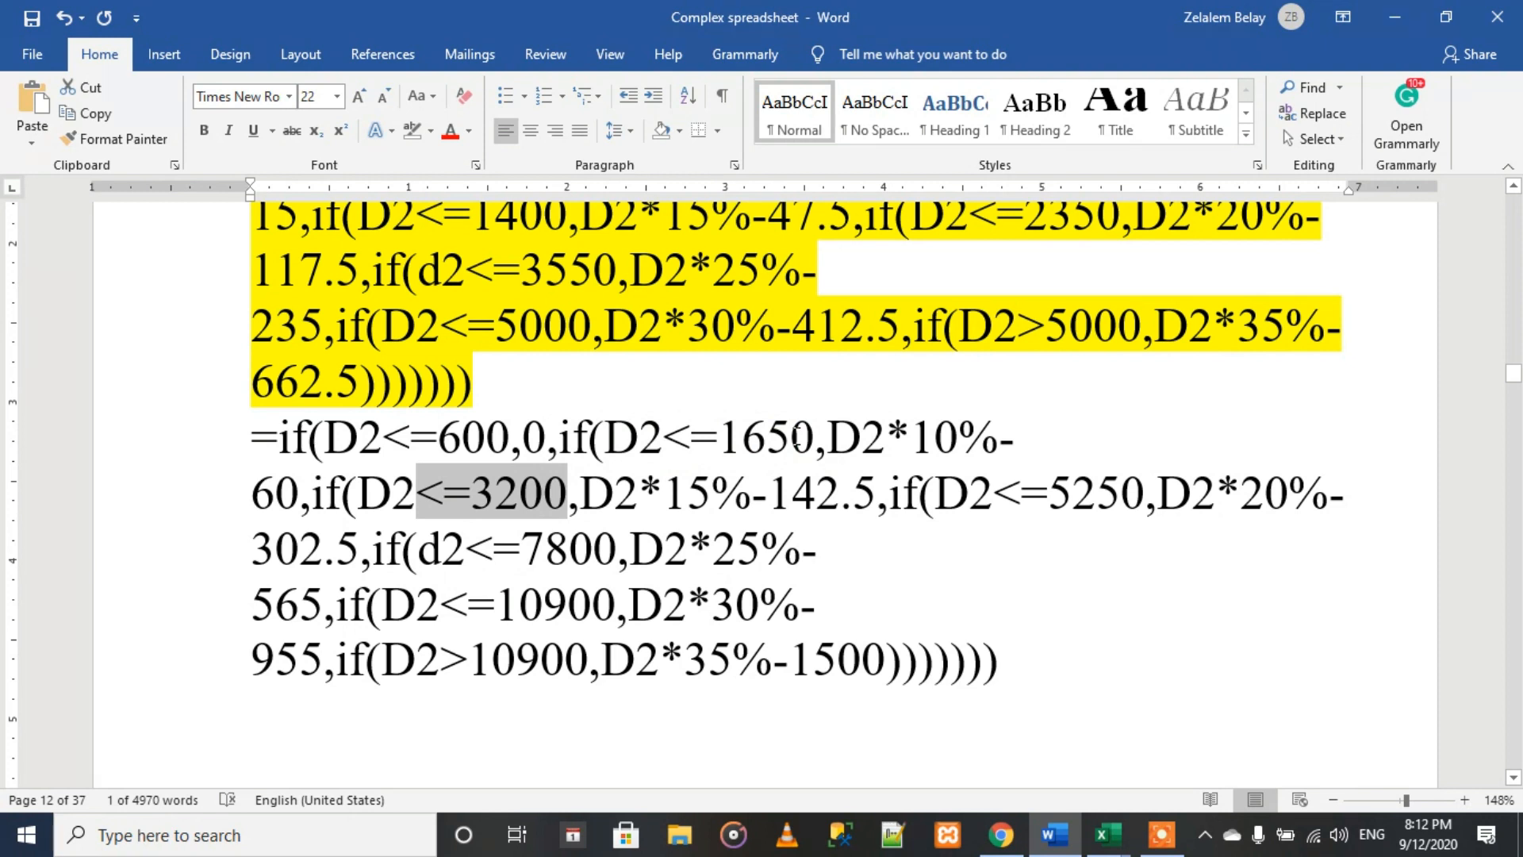
left_click(544, 496)
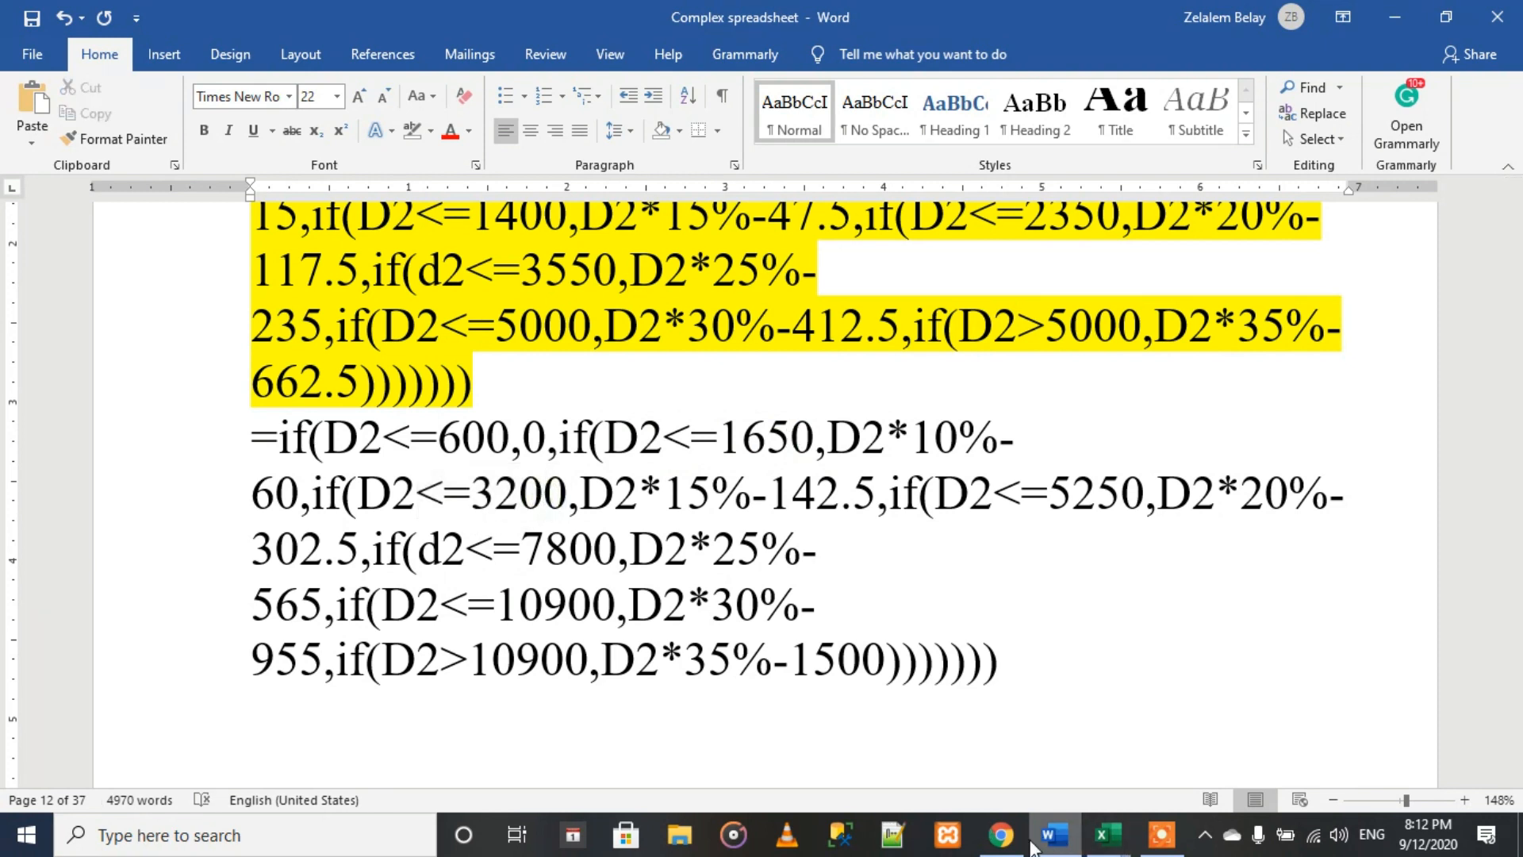
left_click(1001, 835)
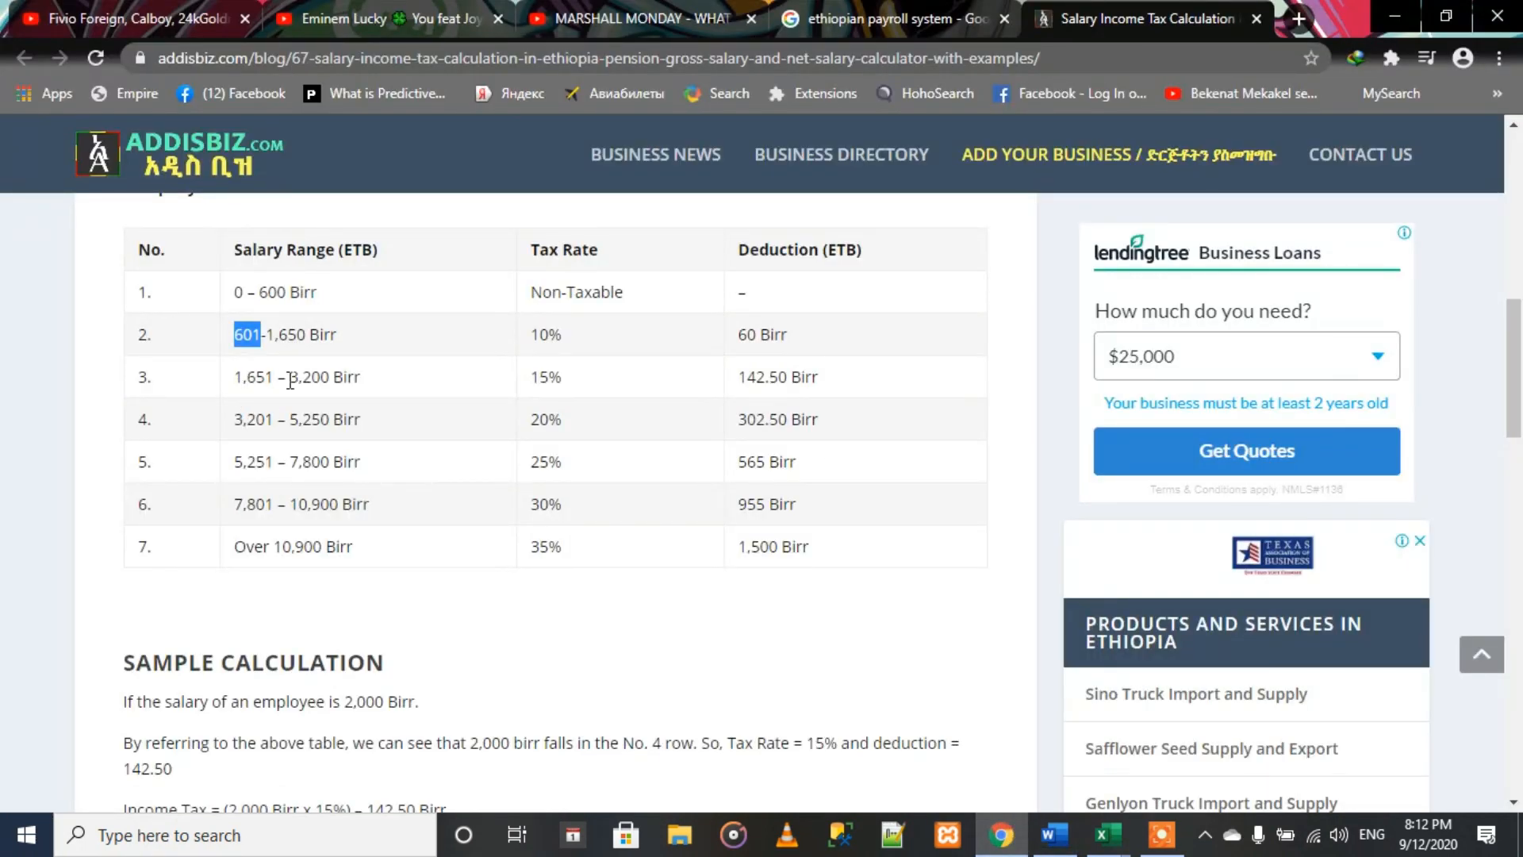
left_click_drag(304, 381, 329, 381)
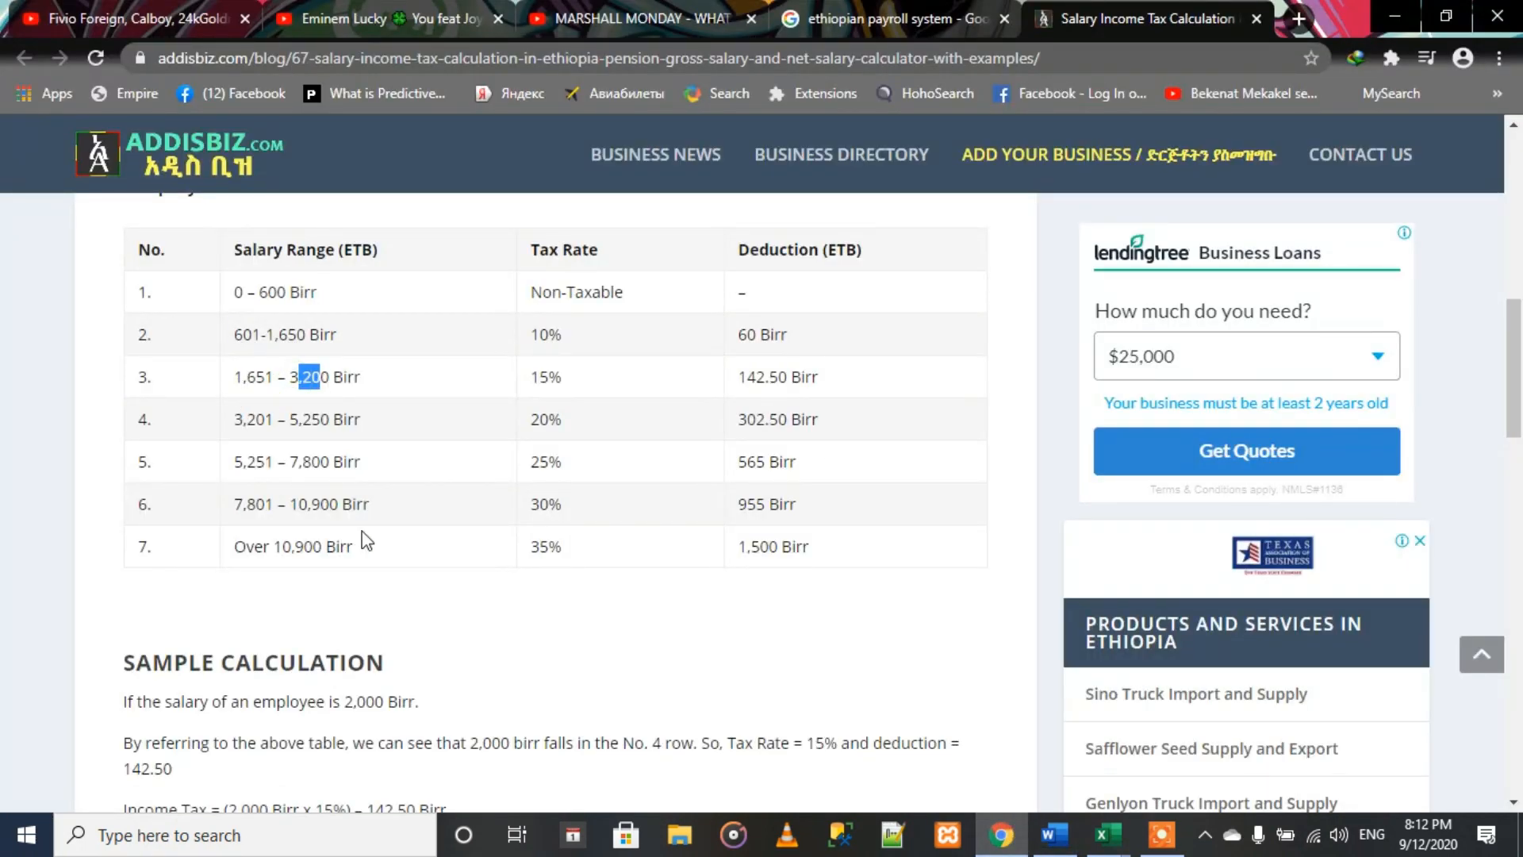
left_click_drag(363, 548, 232, 313)
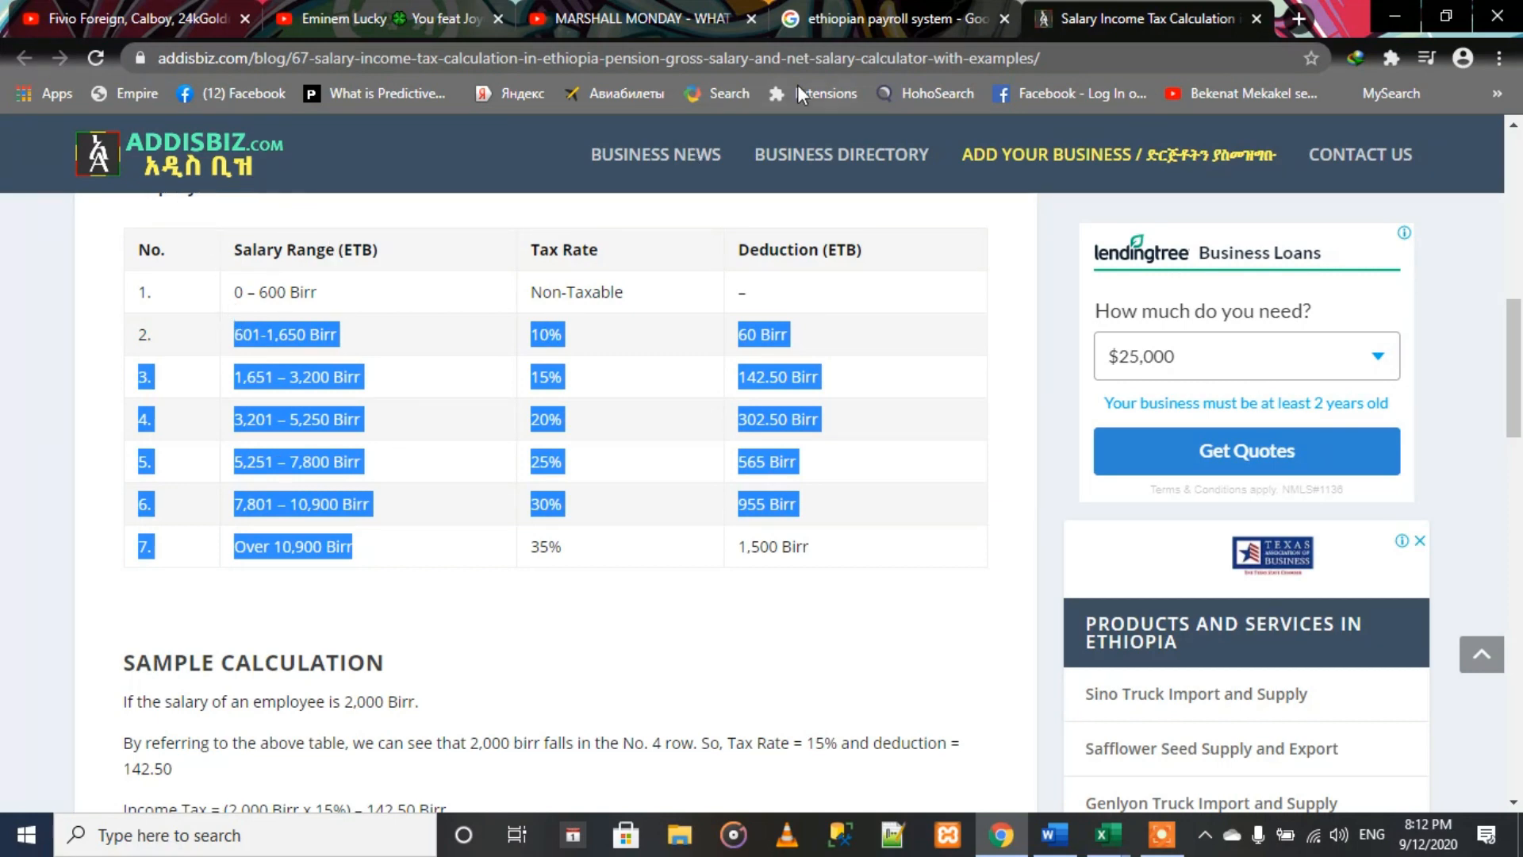
Step: Look through the Google results for "ethiopian payroll system" and return to the salary tax table in Chrome
left_click(942, 6)
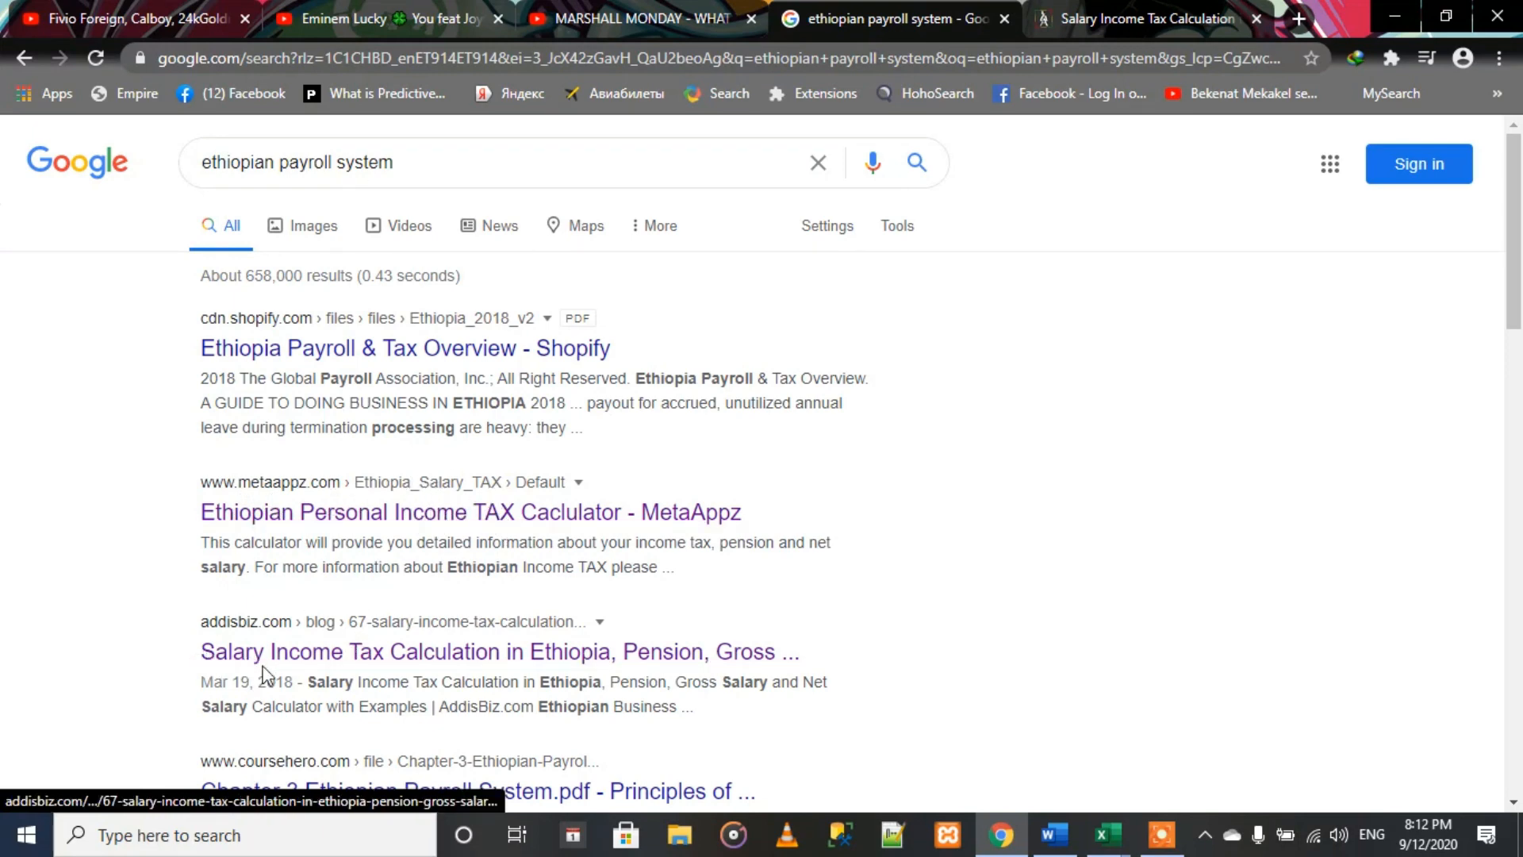
left_click_drag(1517, 330, 1518, 402)
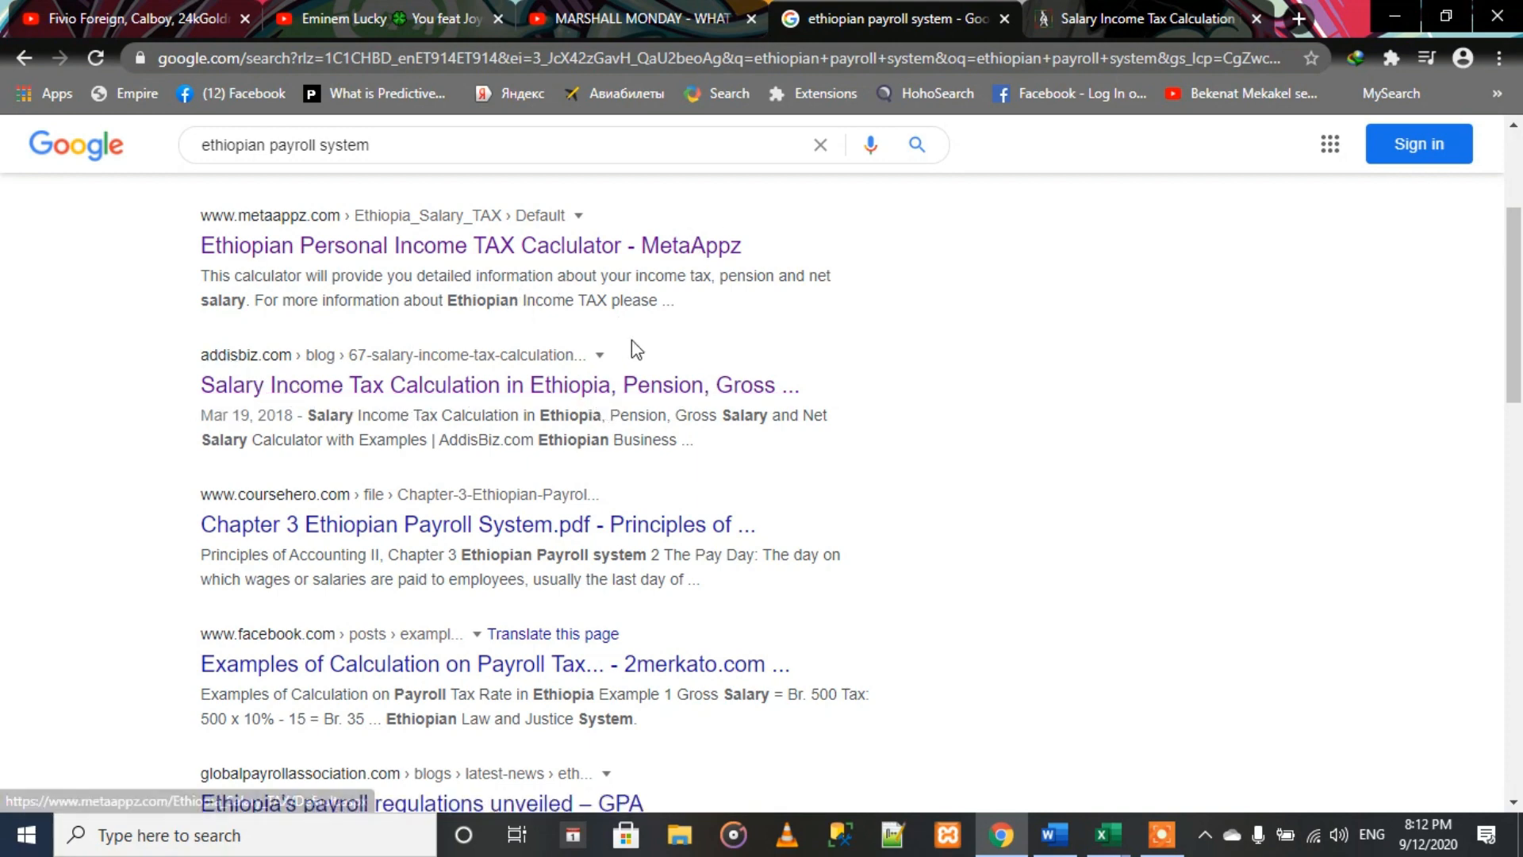
left_click(1128, 16)
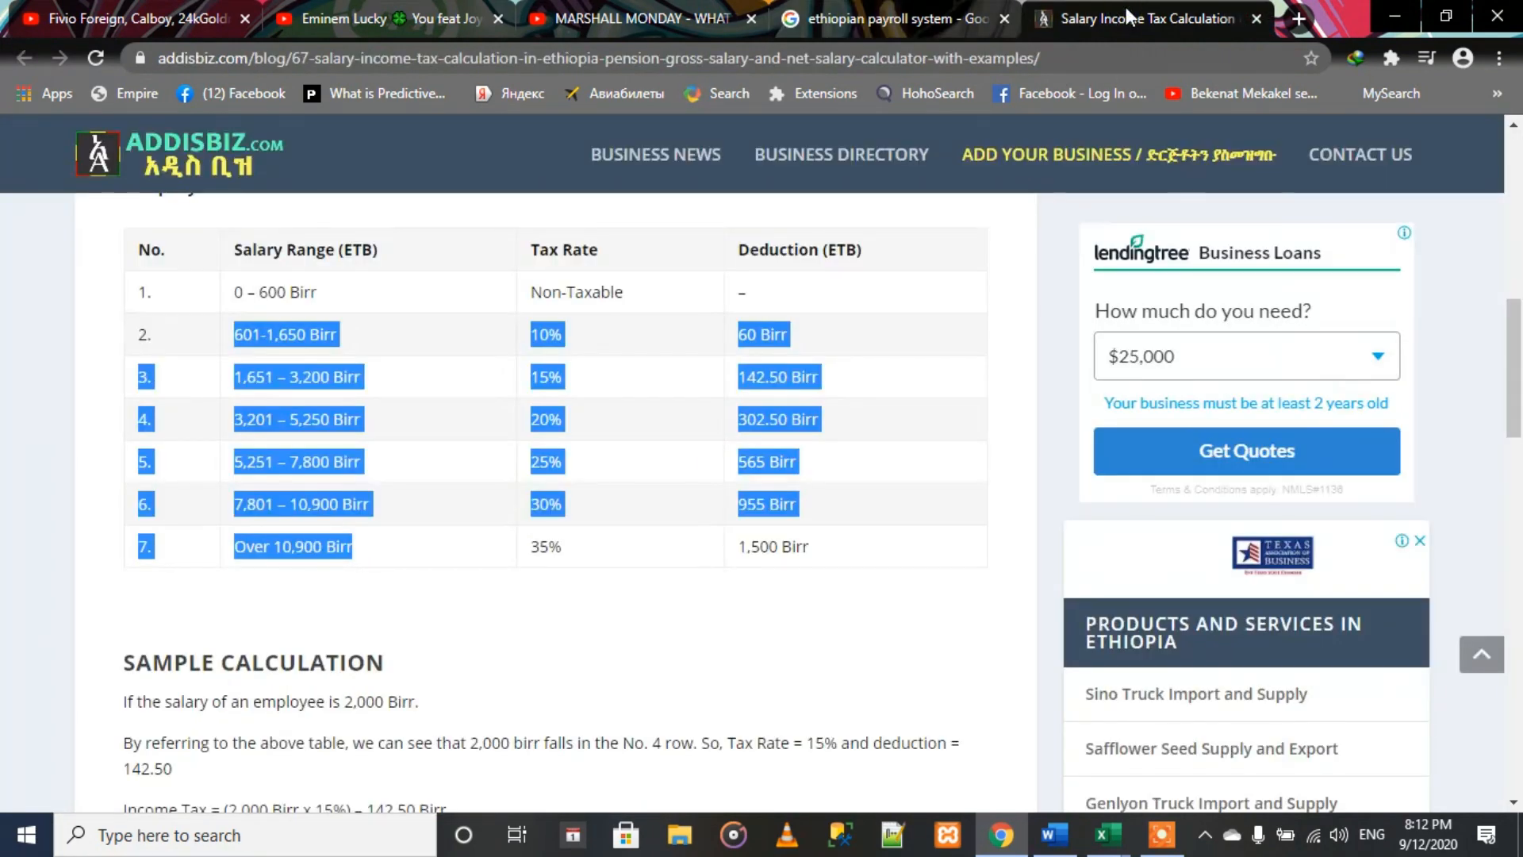
left_click(881, 397)
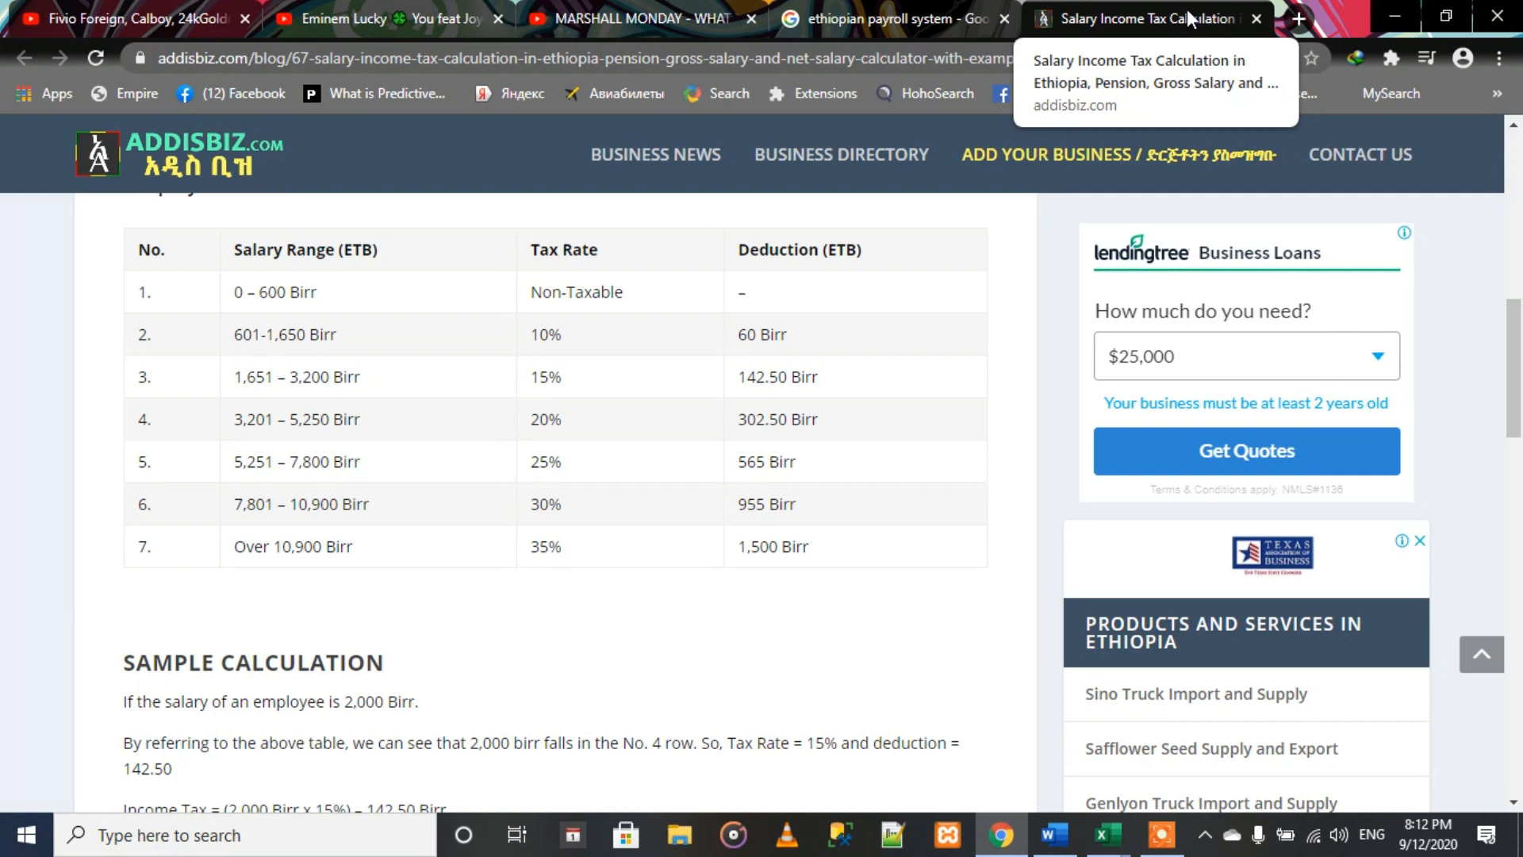
Step: Switch to Word and select the entire updated income tax formula
left_click(1069, 839)
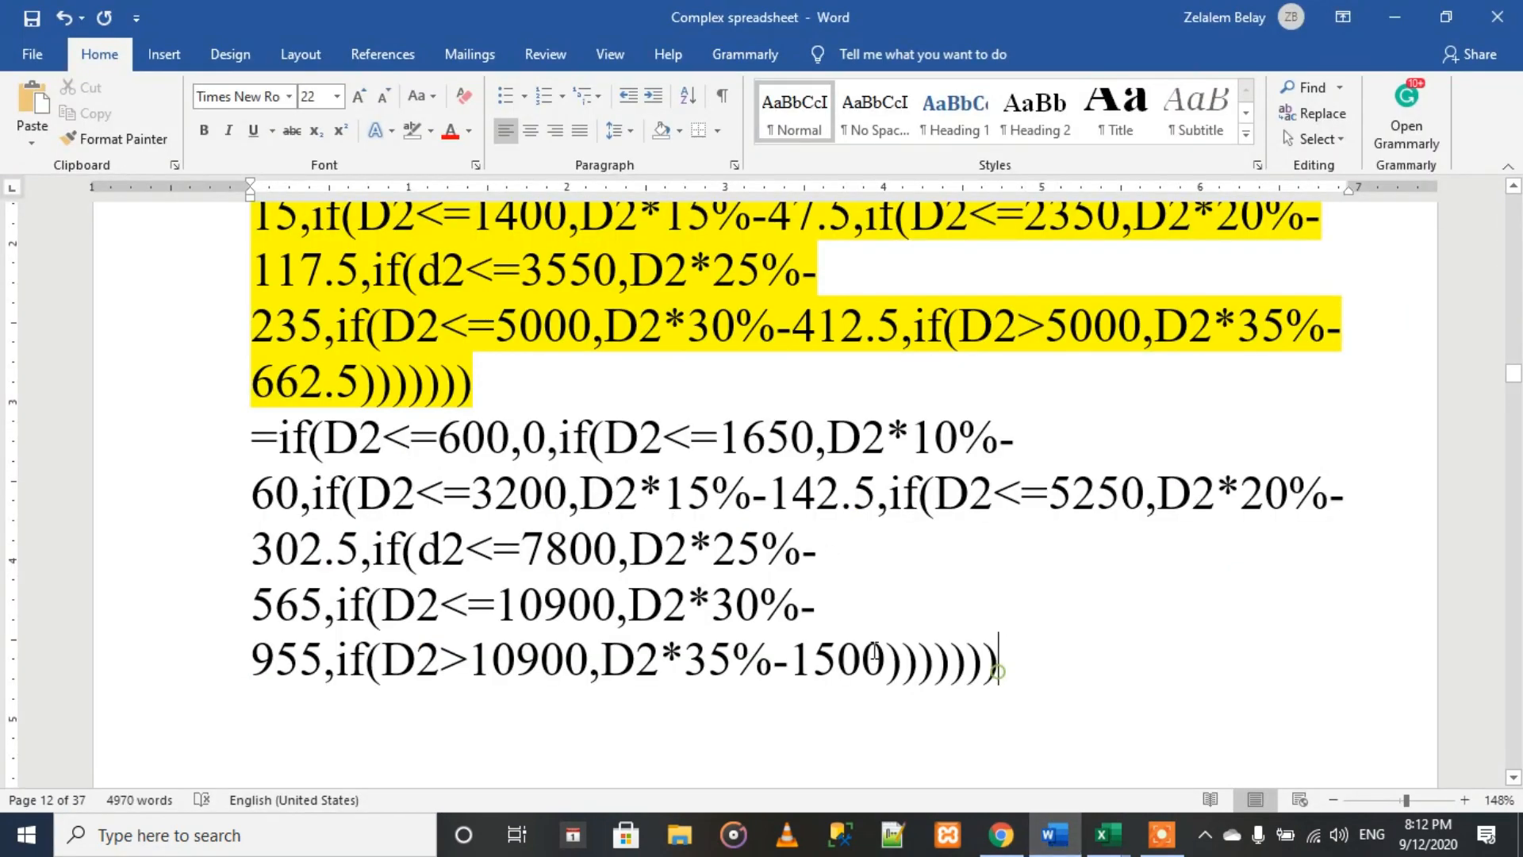
left_click_drag(998, 663, 495, 604)
left_click_drag(370, 466, 251, 436)
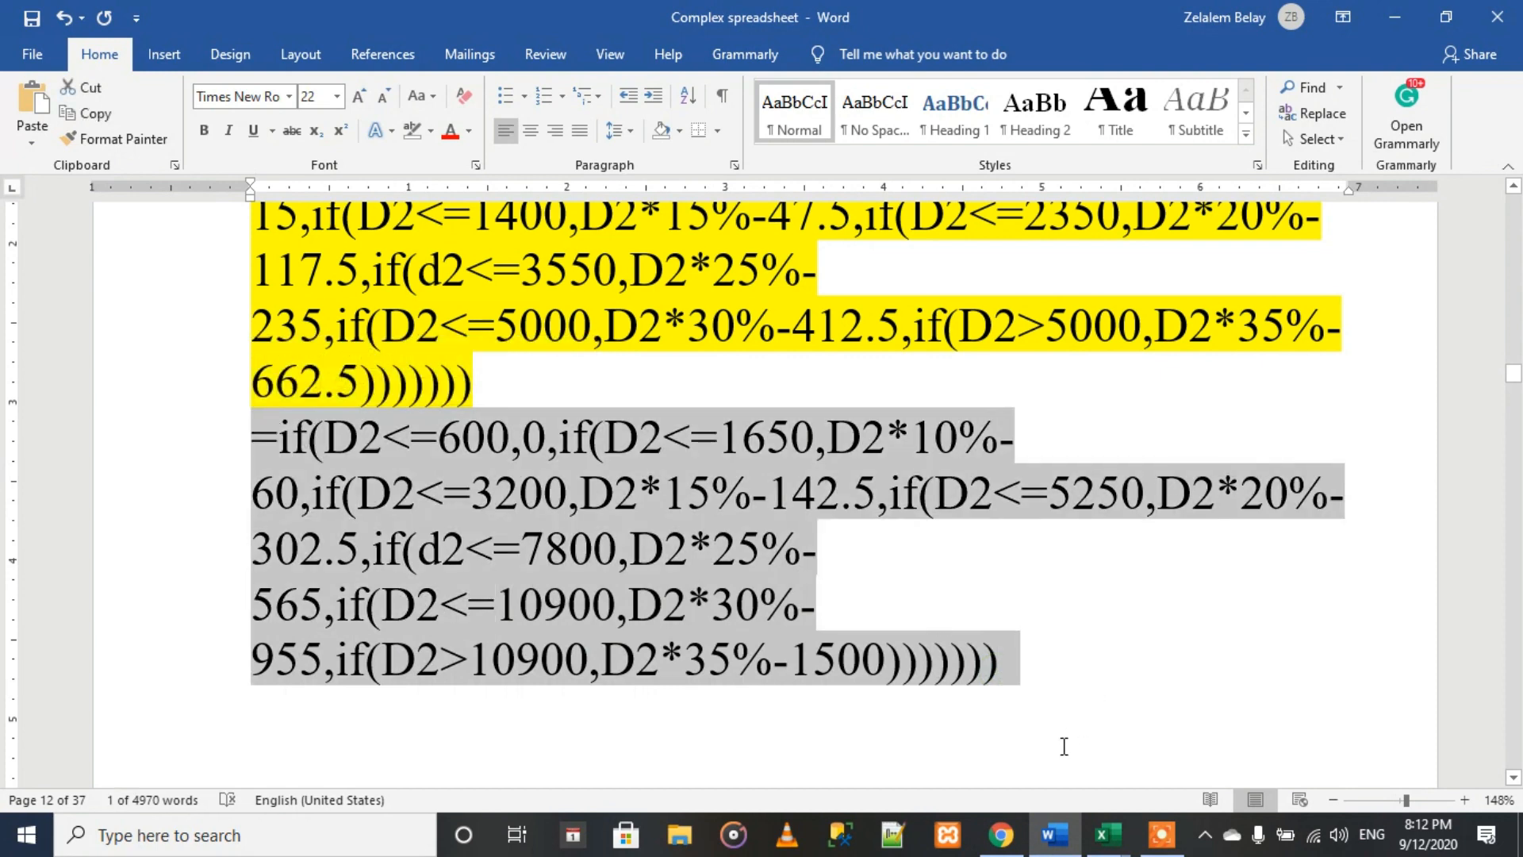
Step: Start the income tax formula in F5 of the Book2 Excel workbook with =if(E5<=600,0, following the formula in Word
left_click(1108, 837)
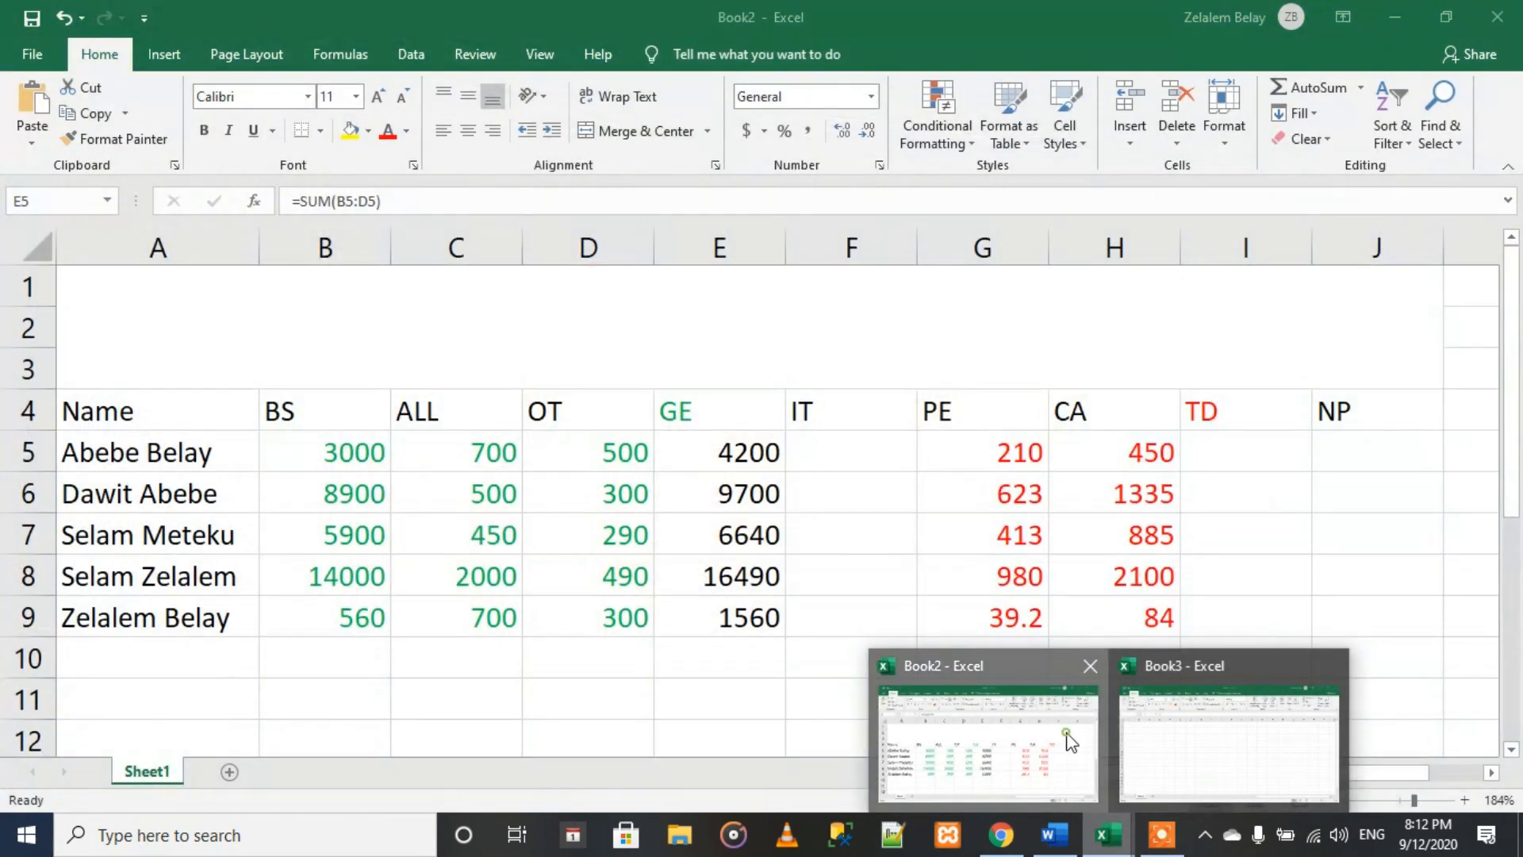
left_click(1068, 738)
left_click(840, 463)
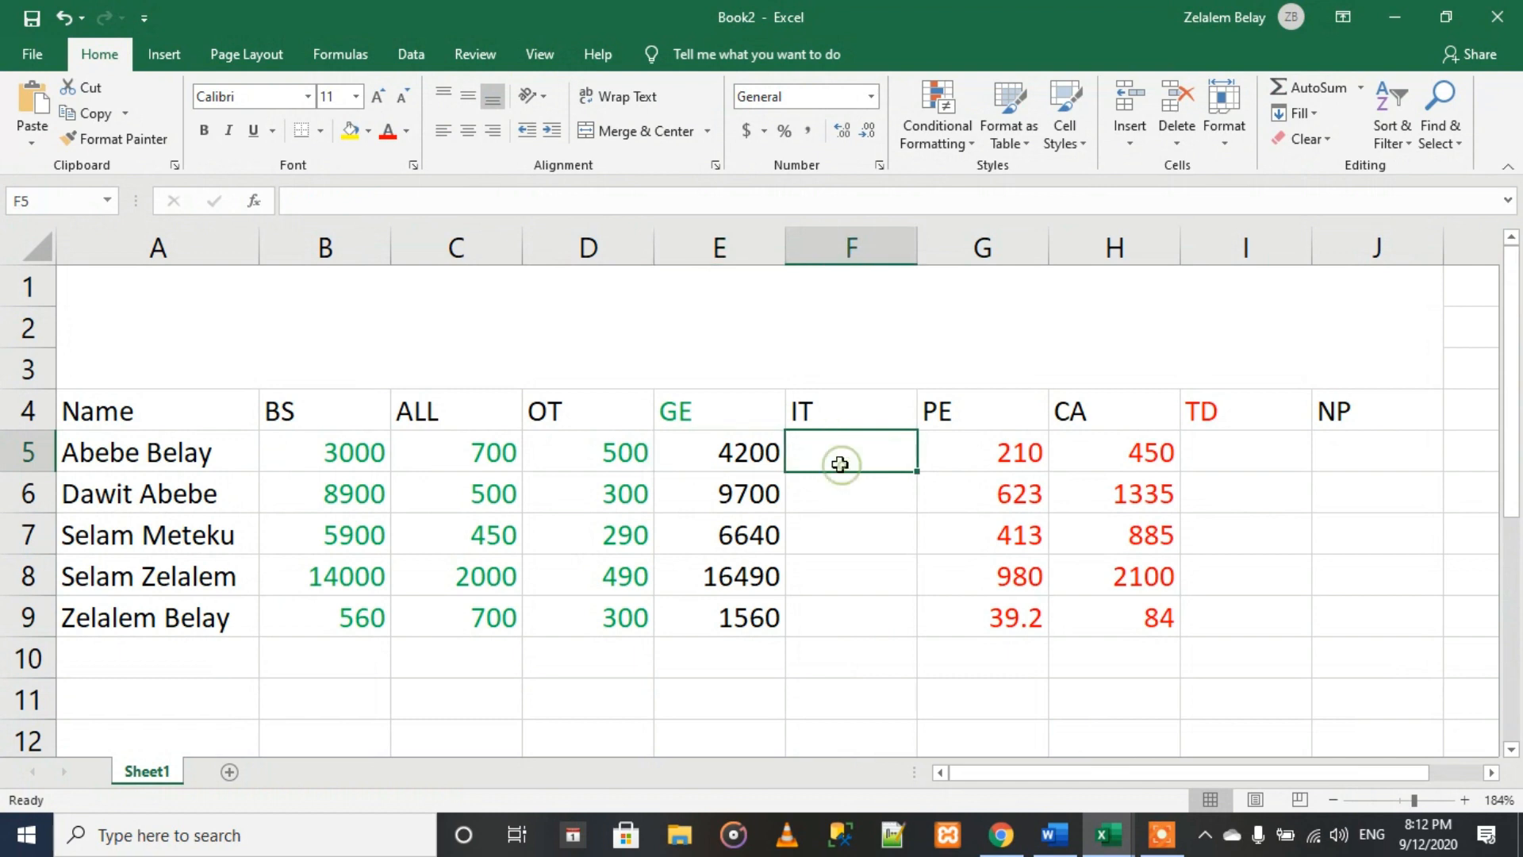
type("=")
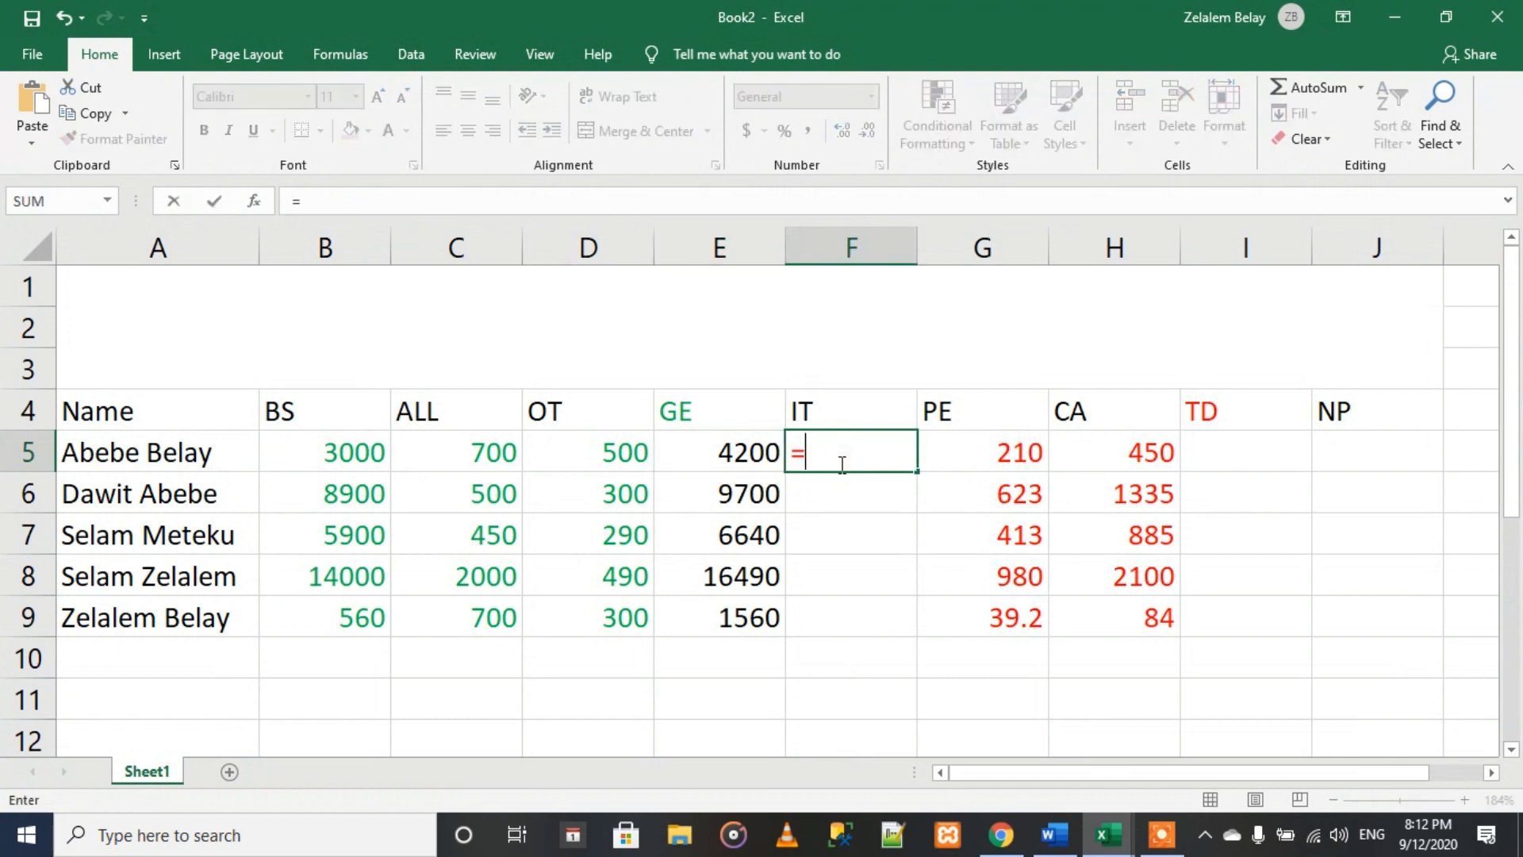
type("if")
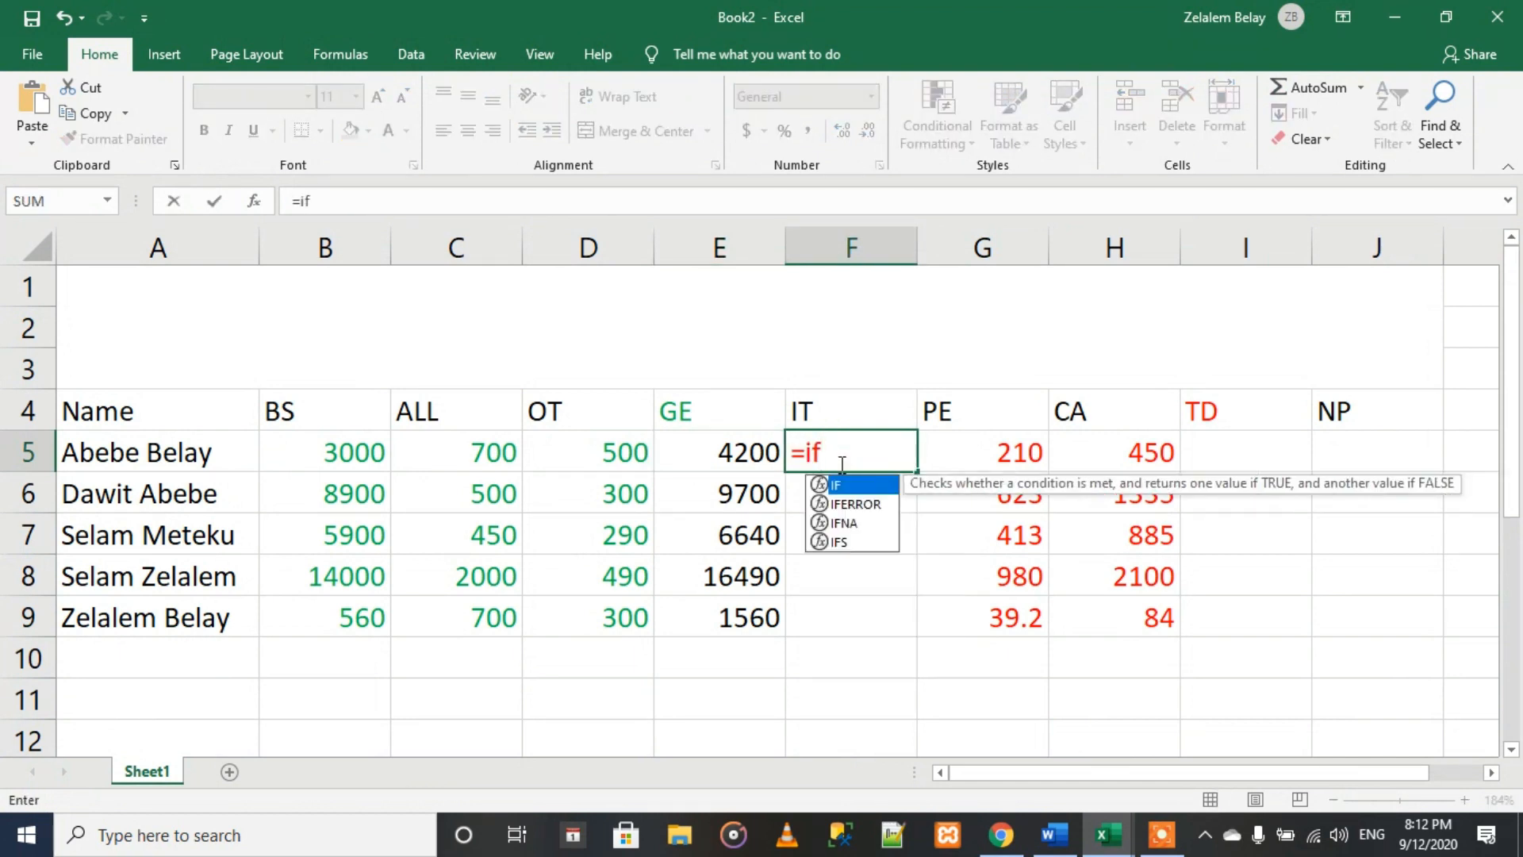
type("(")
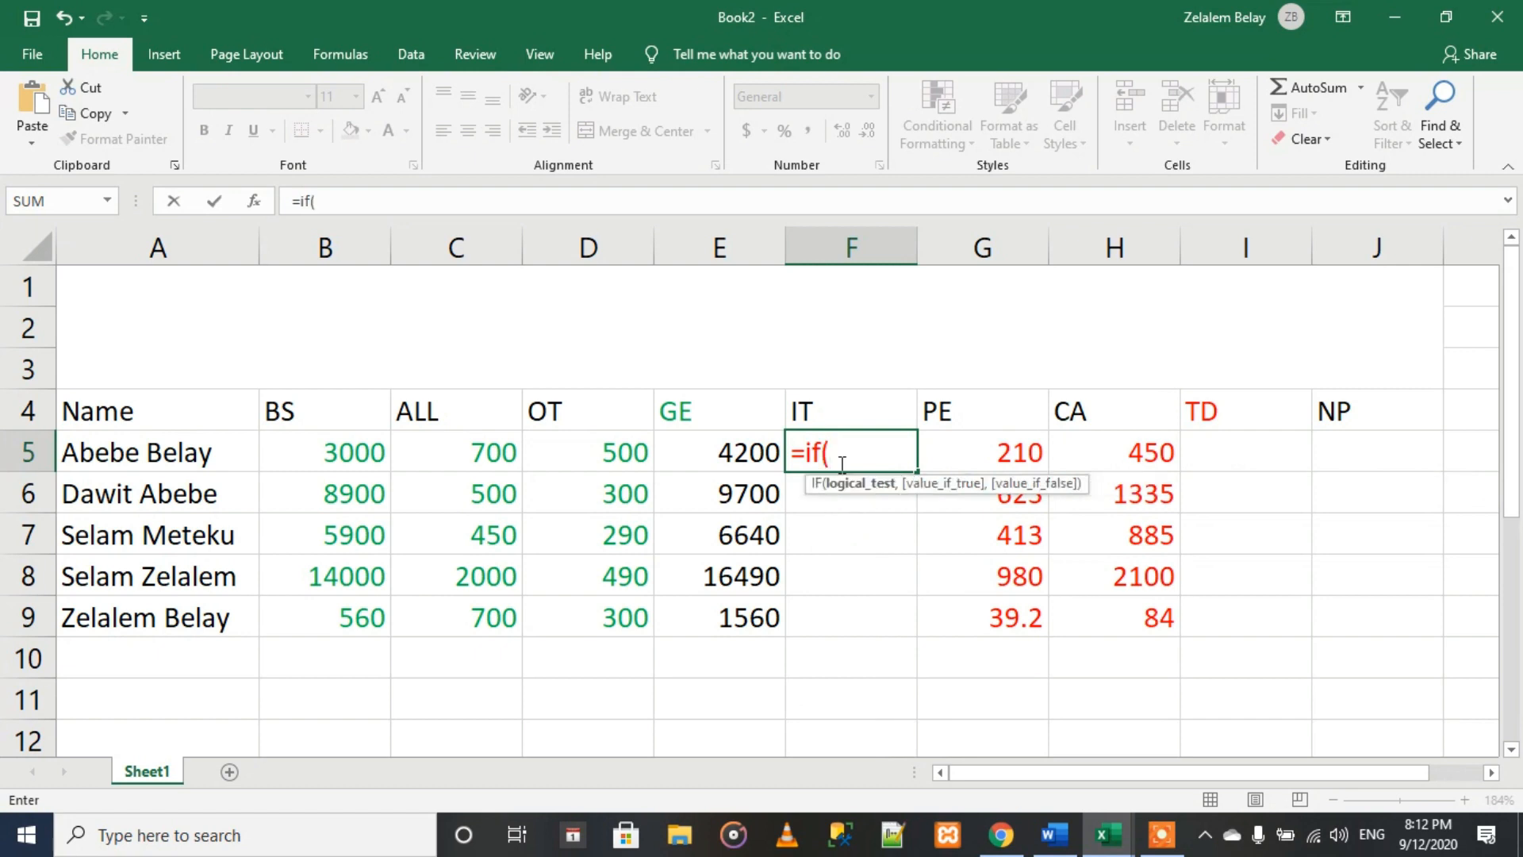
left_click(727, 454)
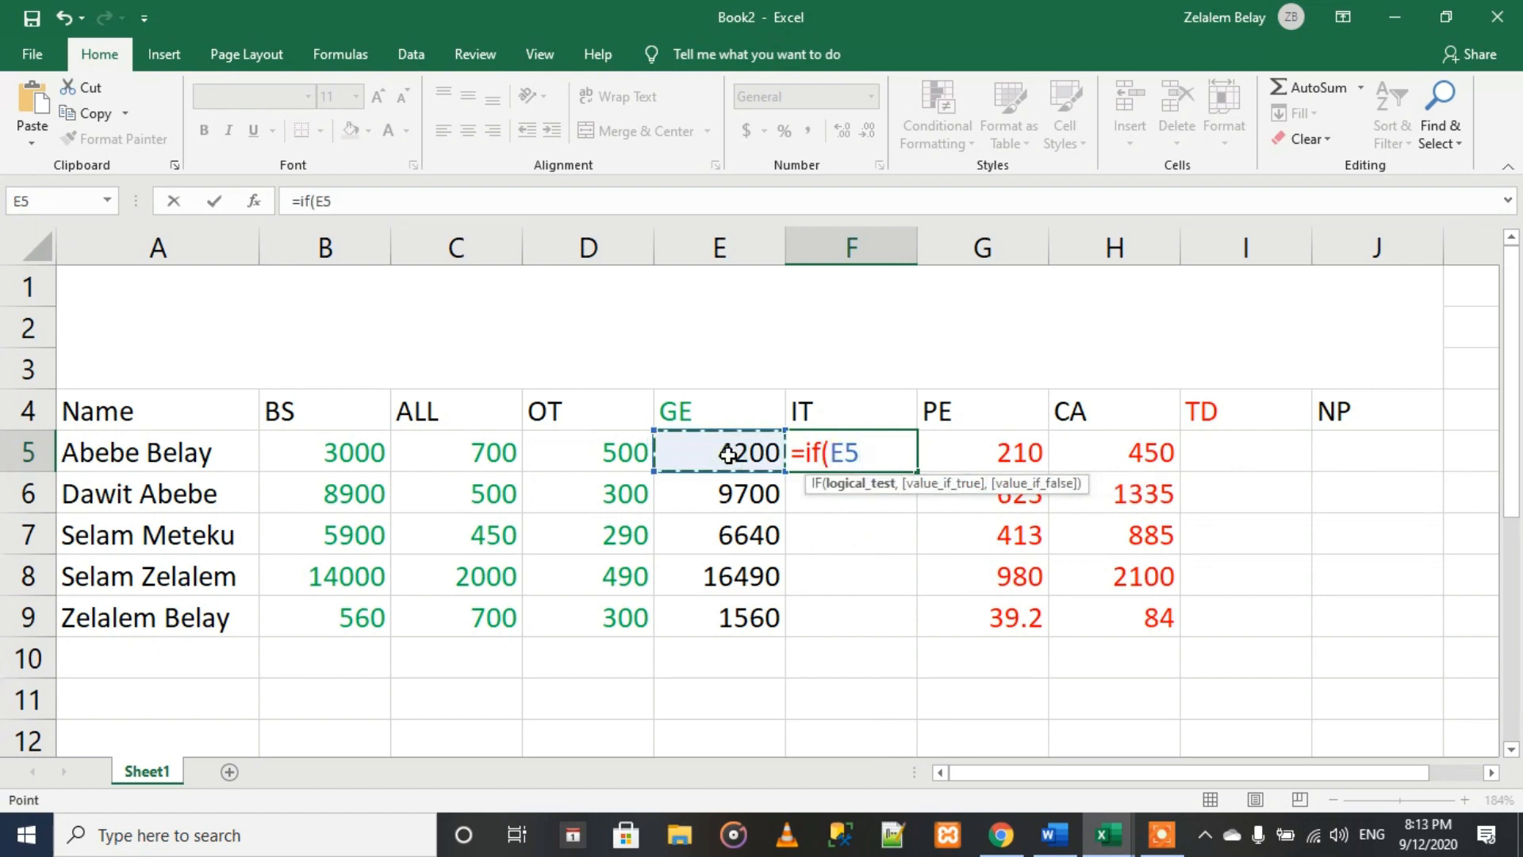
left_click(1038, 841)
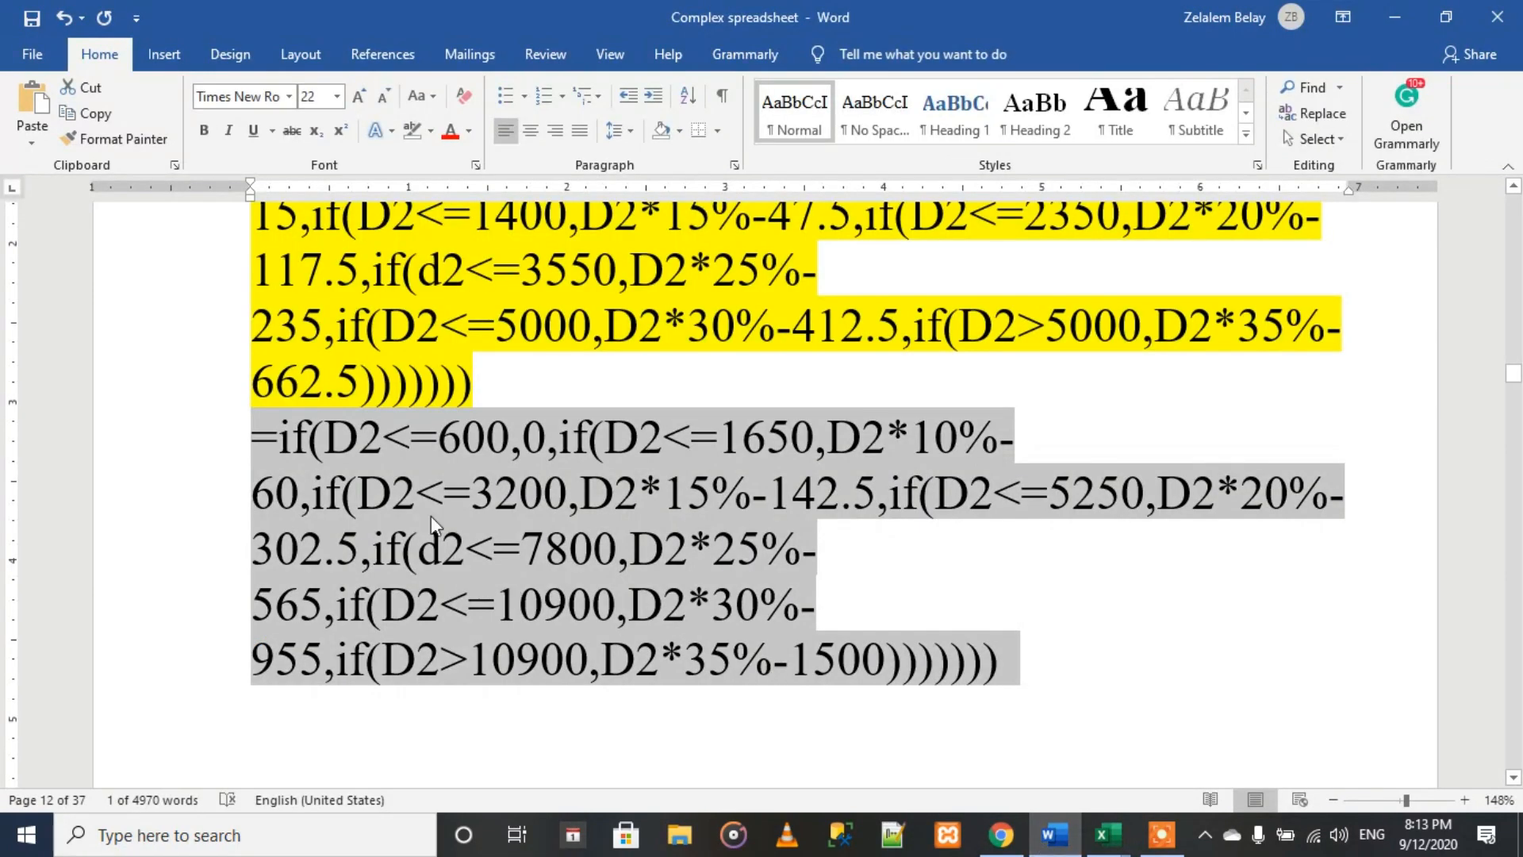
left_click(1055, 837)
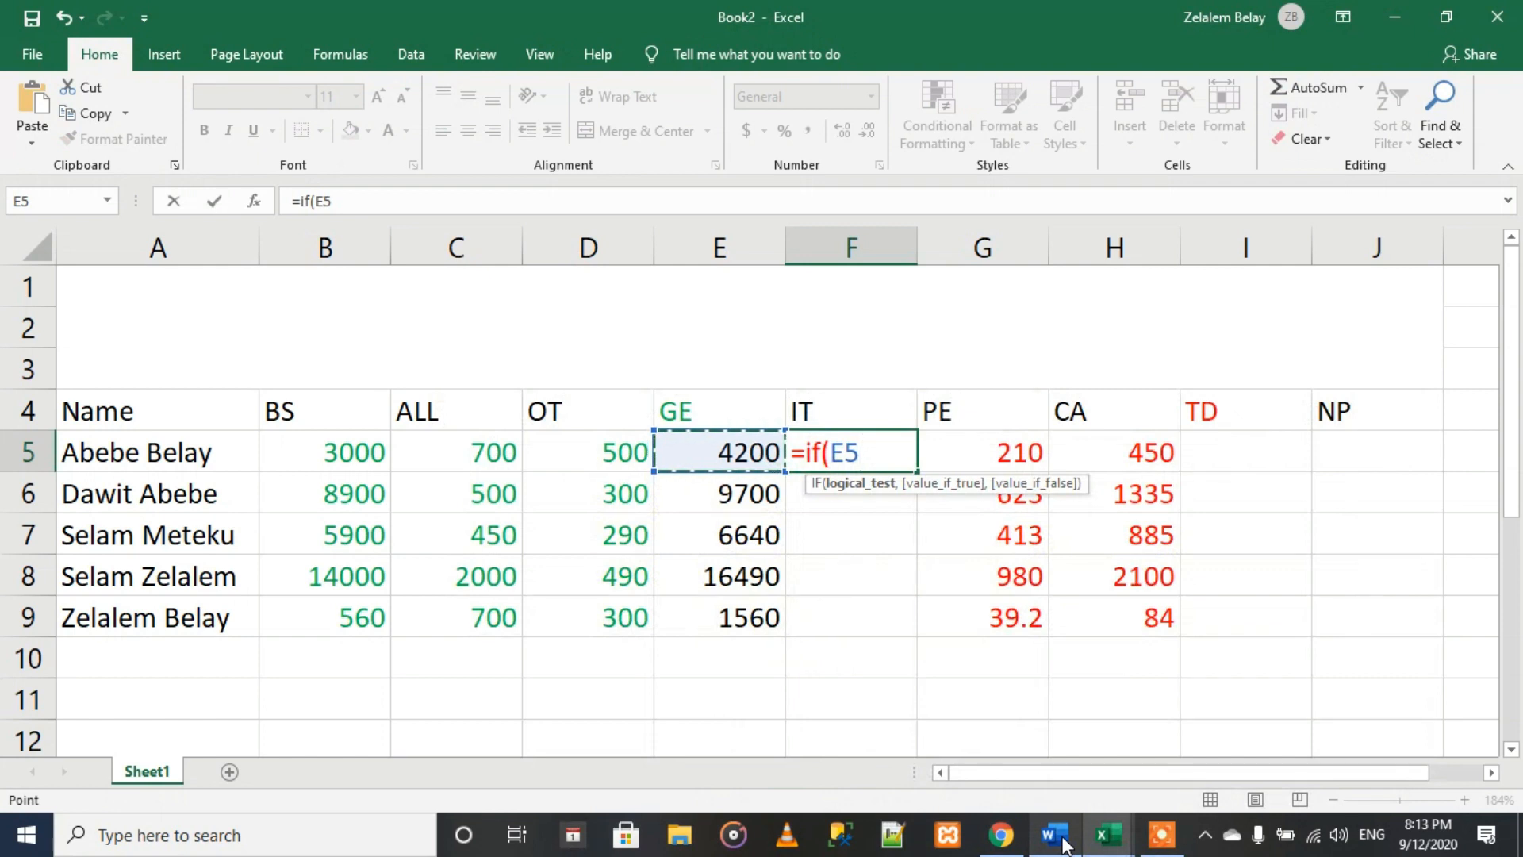
type("<=600")
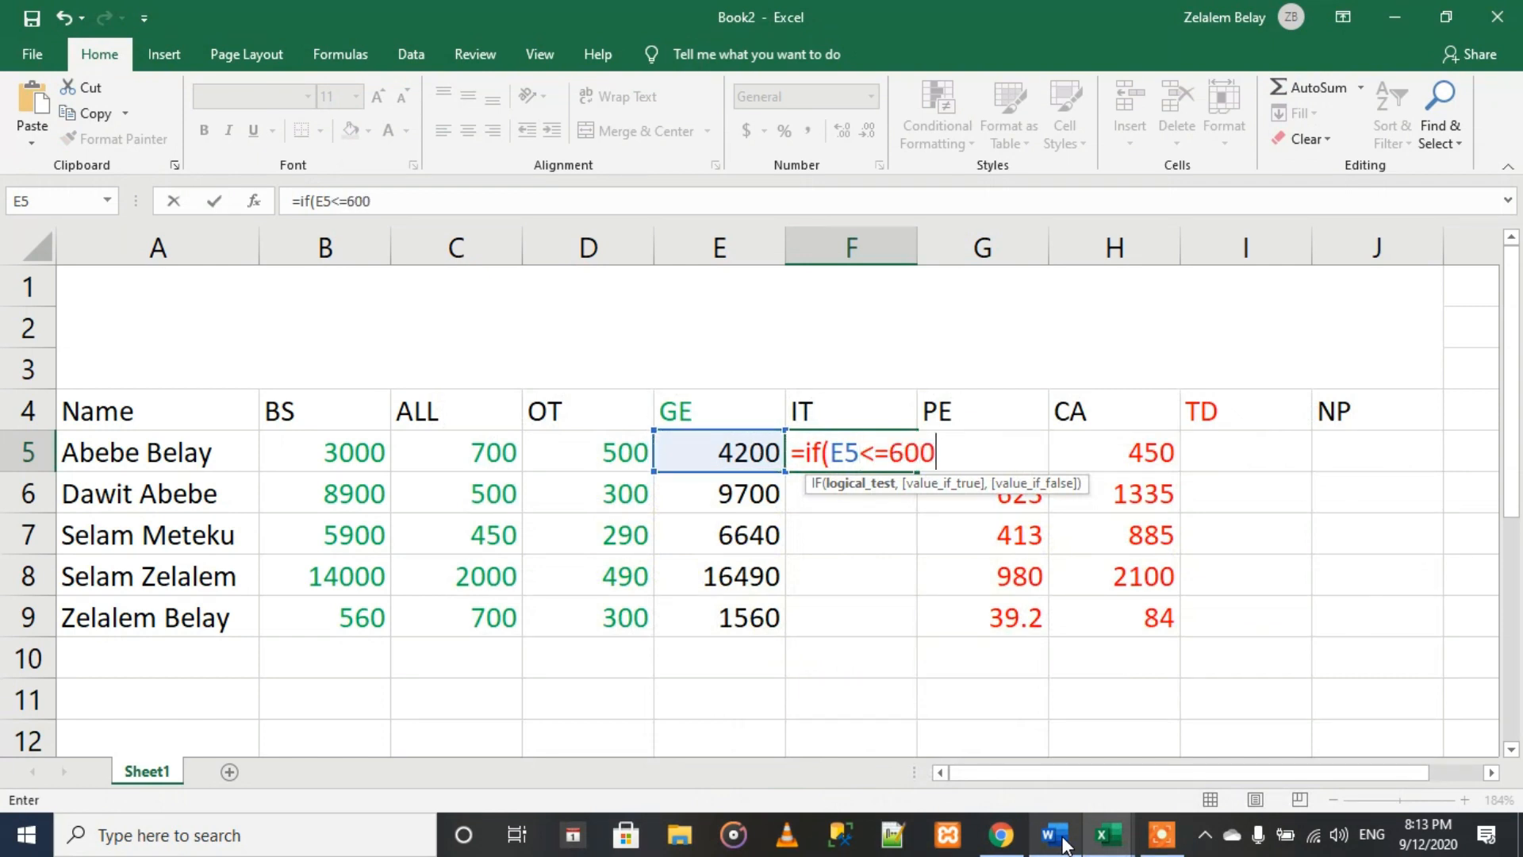
type(",0 ")
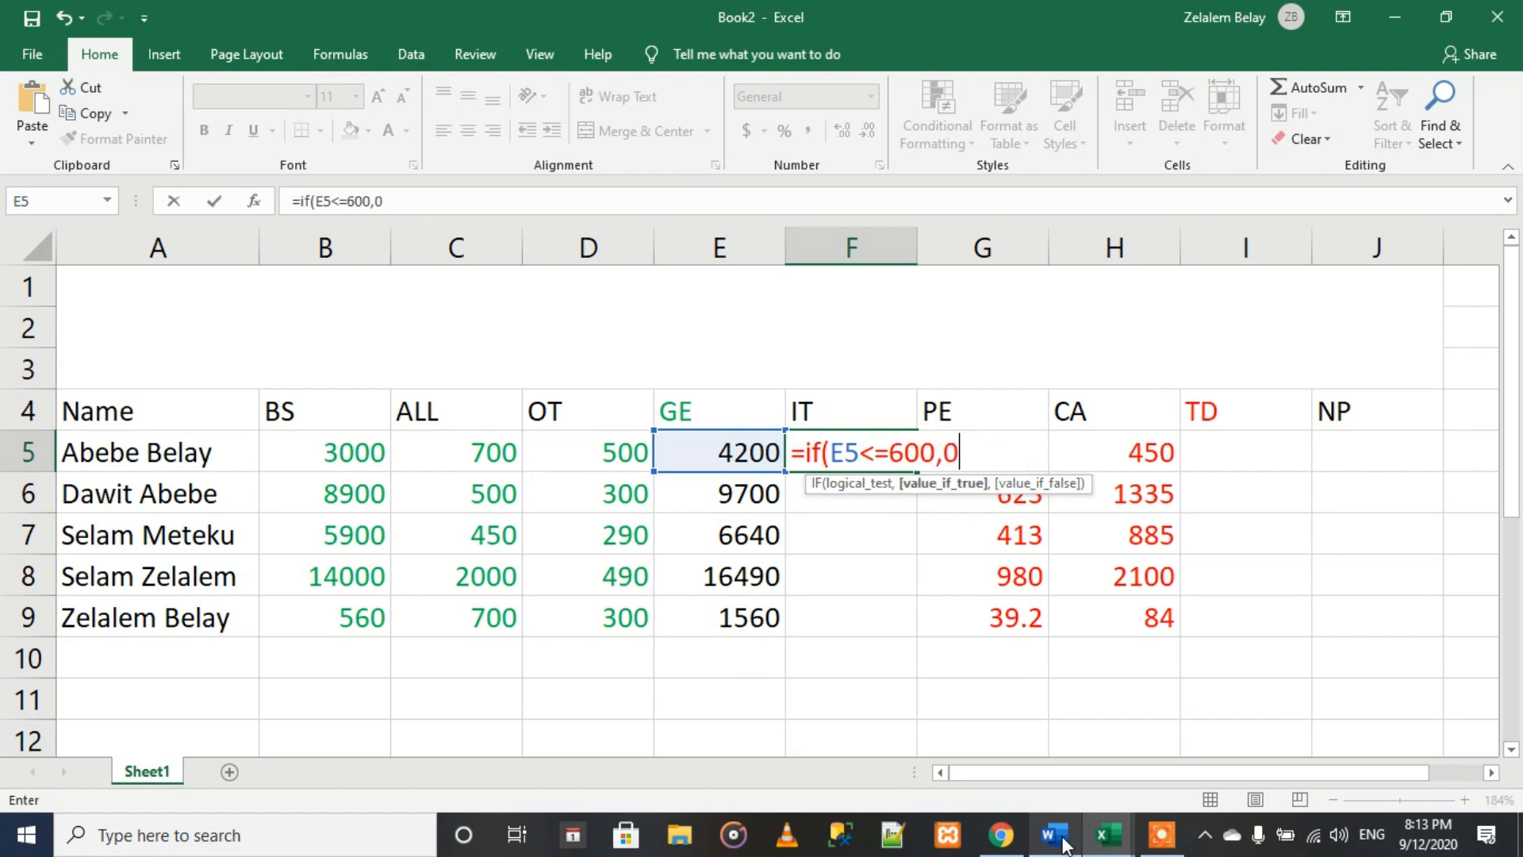
Step: Nest a second condition in the F5 formula testing E5<=1650, and begin its true value with E5
type("if(")
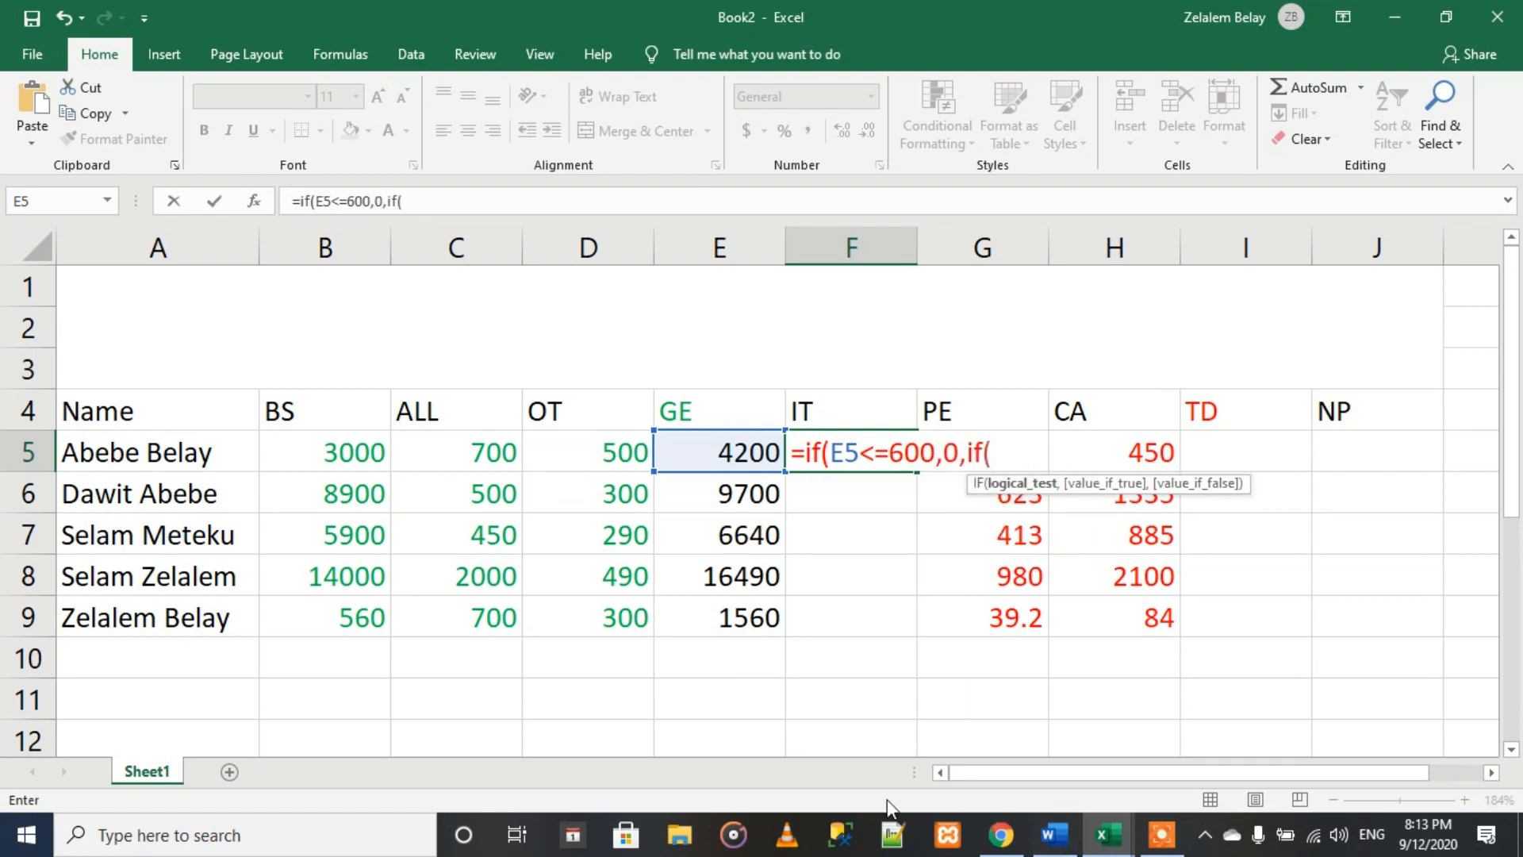
left_click(743, 449)
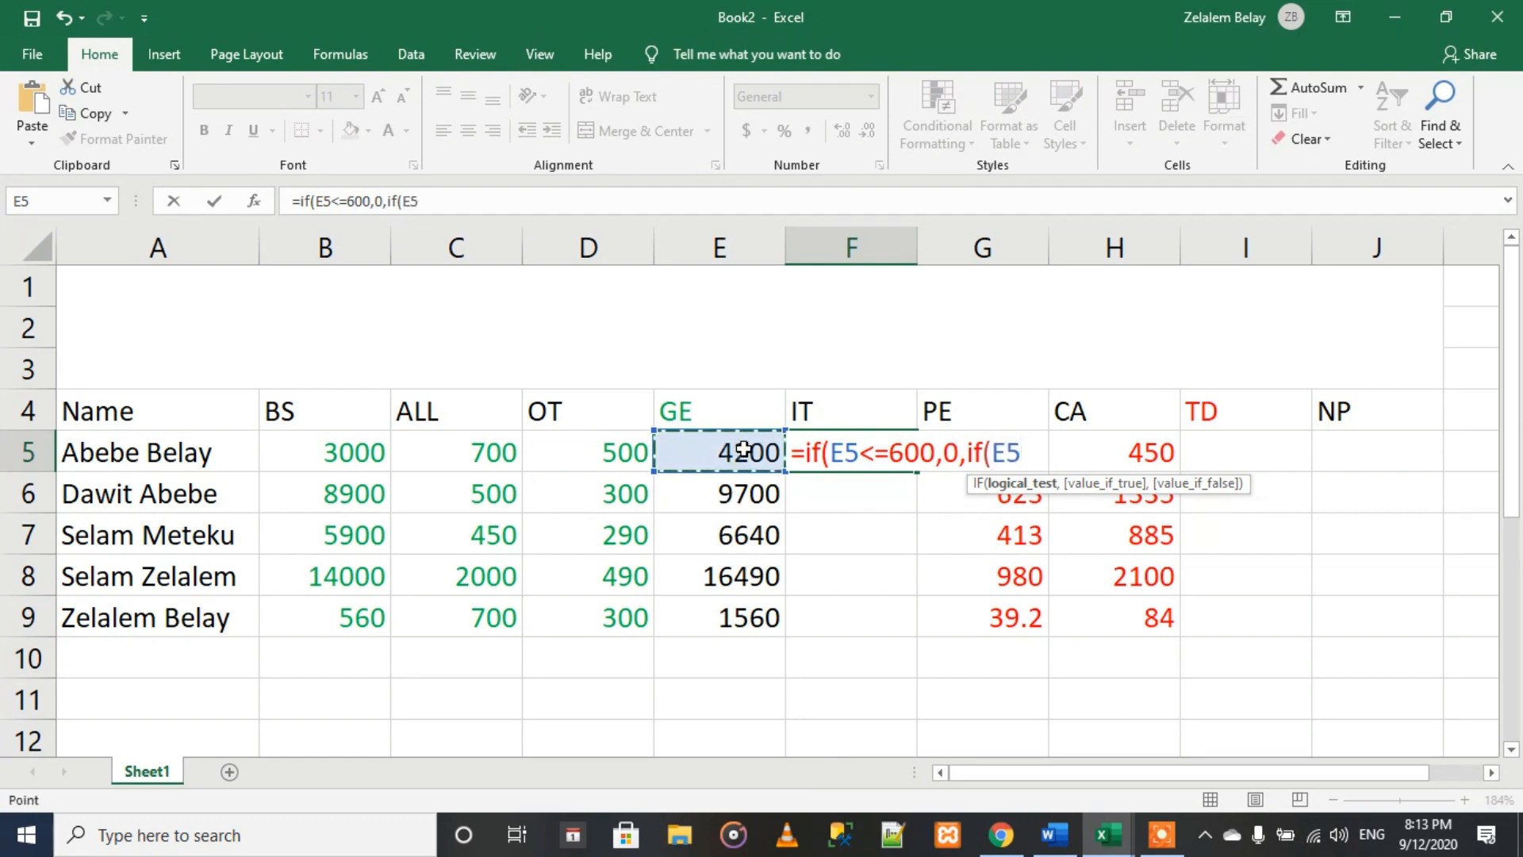
type("<")
type("=")
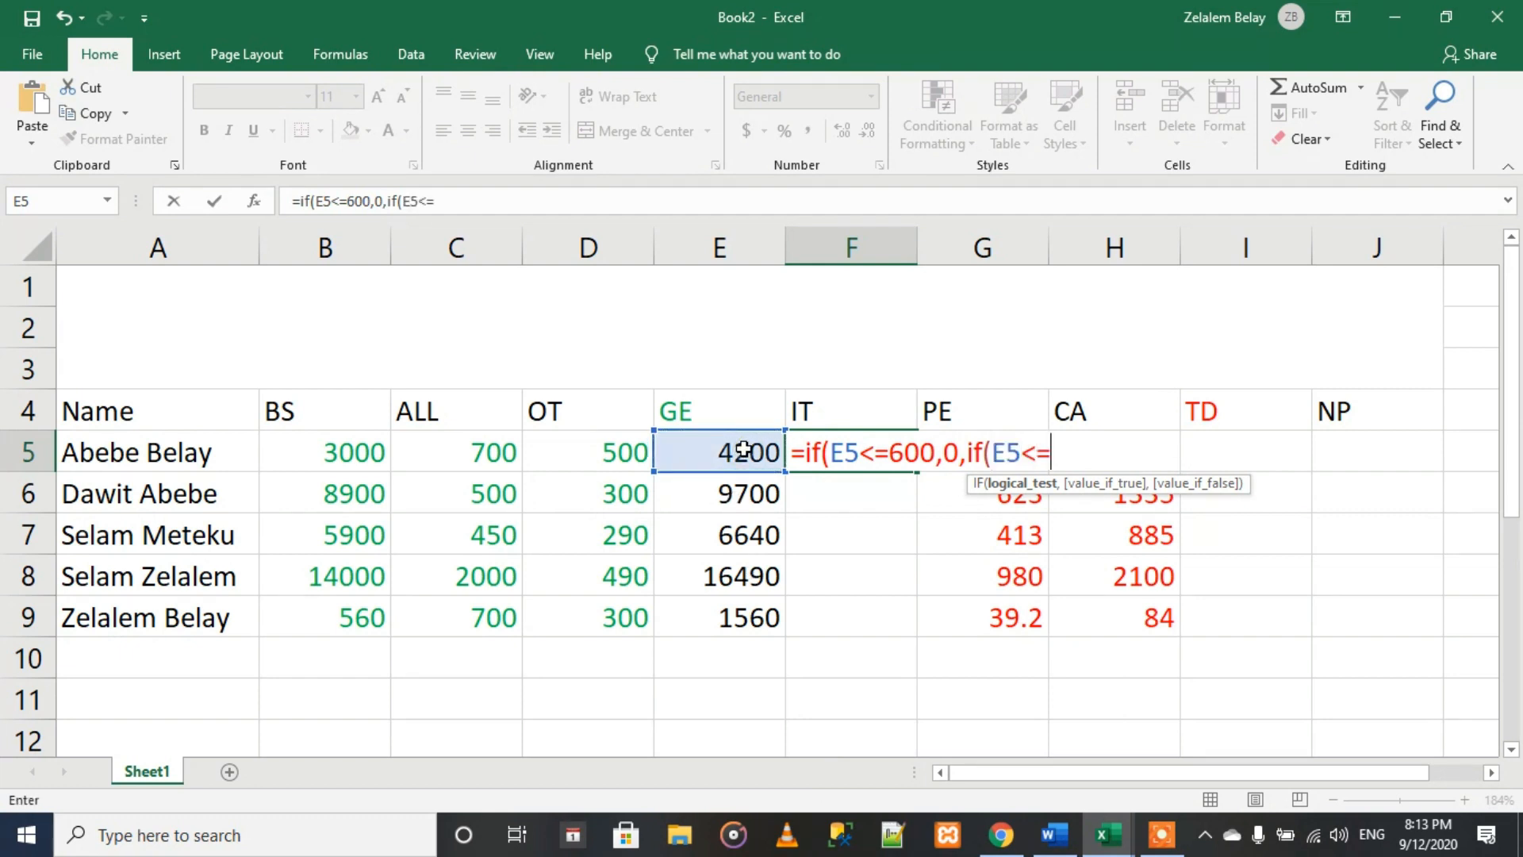
type("1650,")
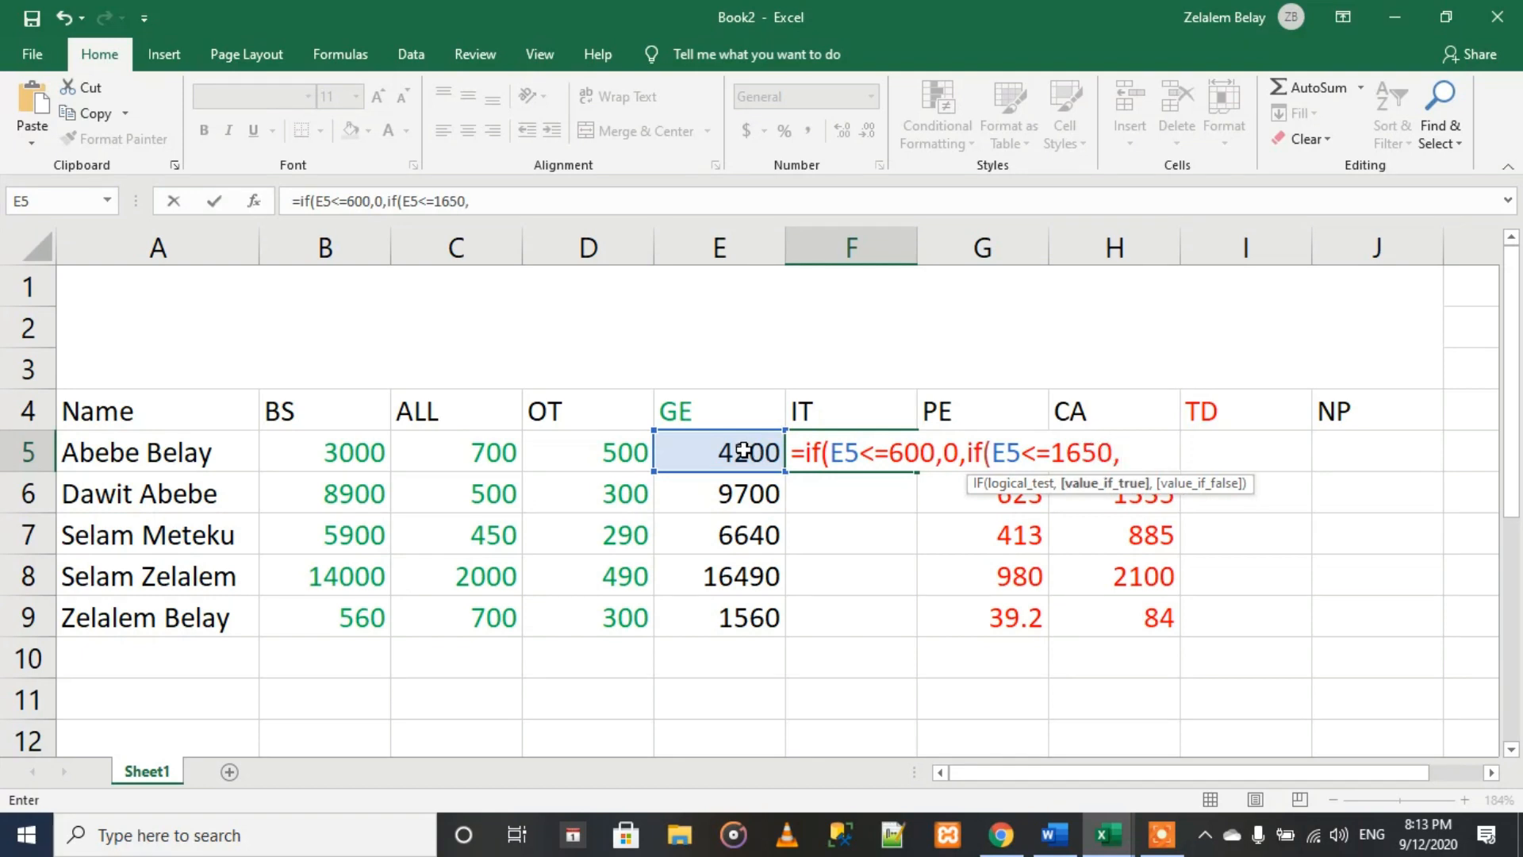
left_click(743, 450)
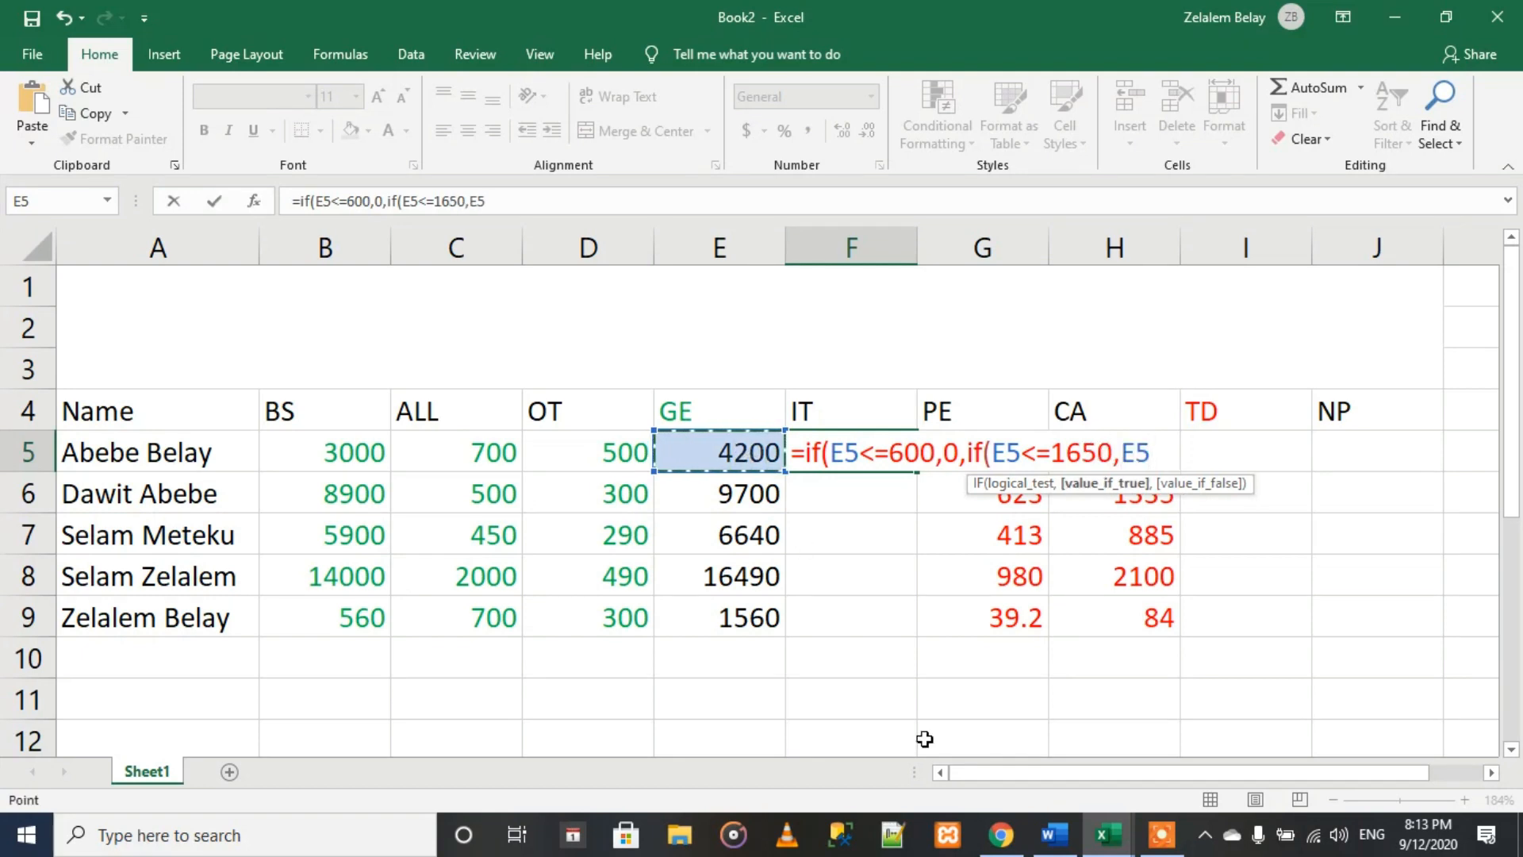
Step: Check the D2*10%-60 term in the Word formula and complete the matching E5*10%-60 term in F5 in Excel
left_click(1067, 757)
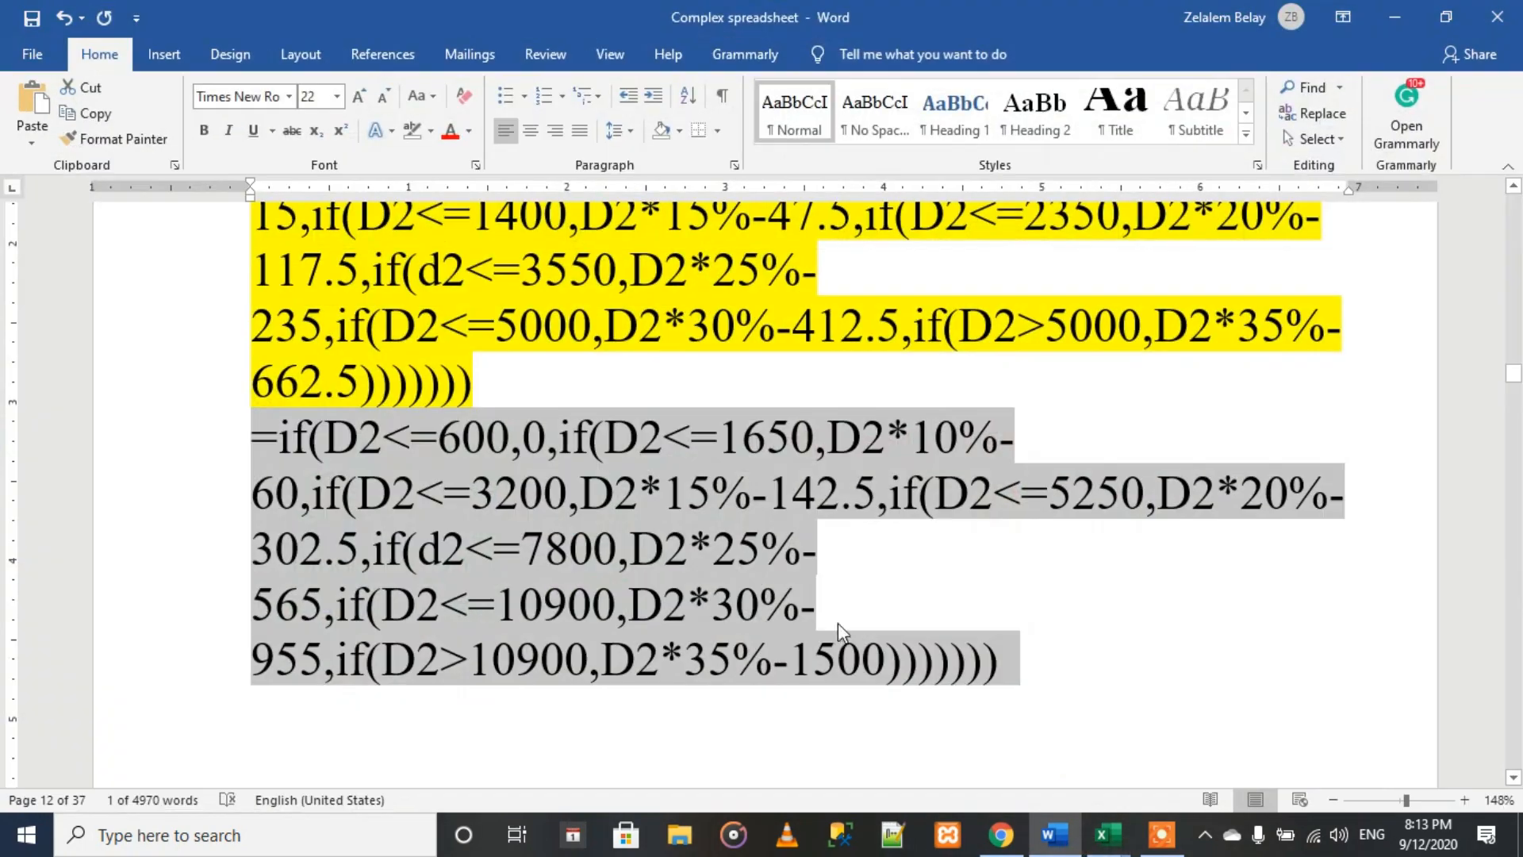
left_click(639, 438)
left_click(863, 438)
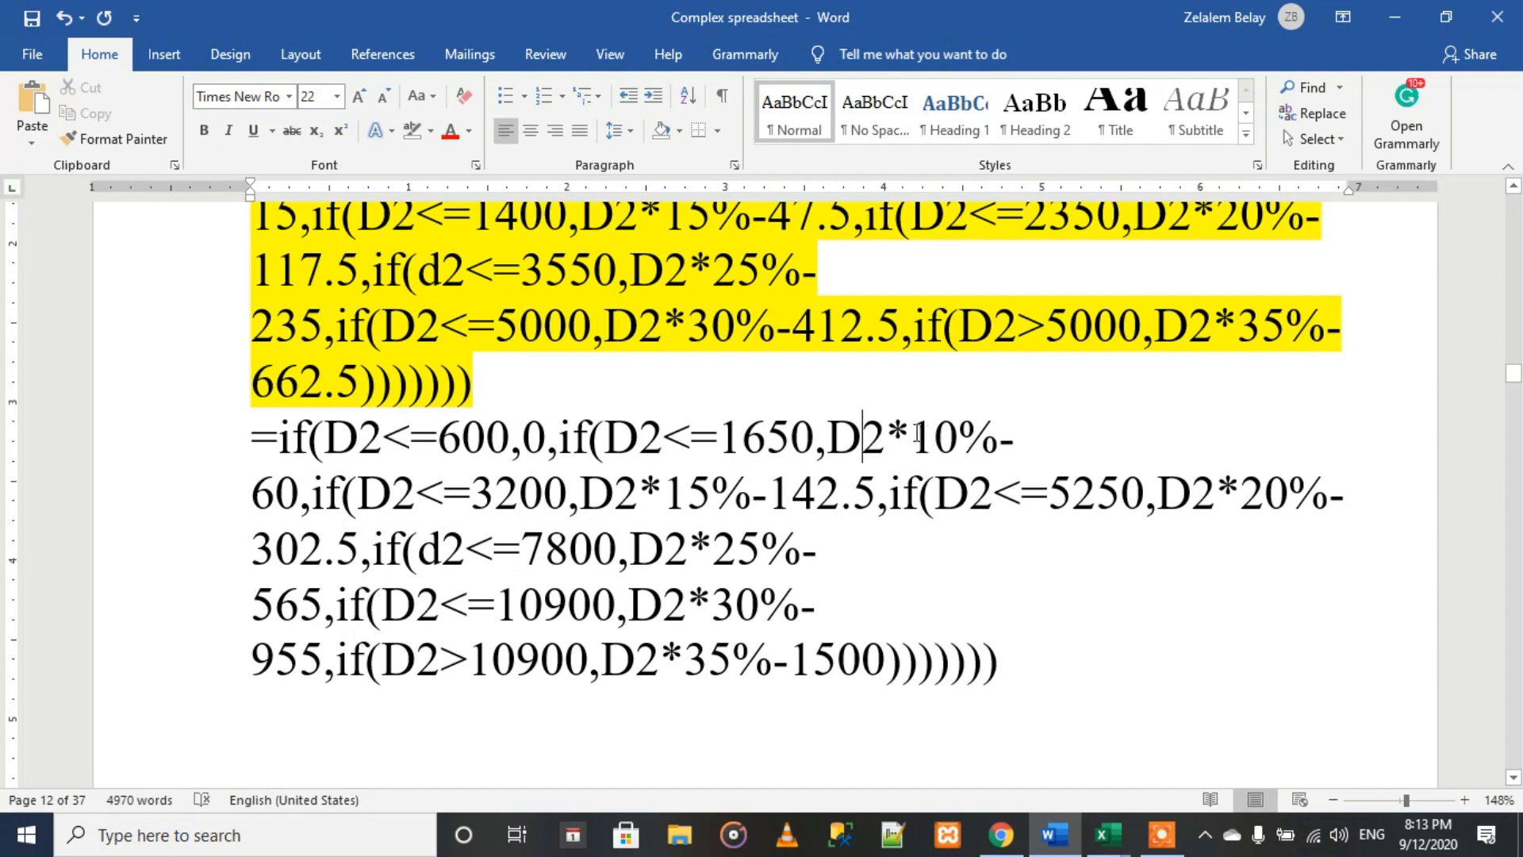
left_click_drag(919, 435, 298, 485)
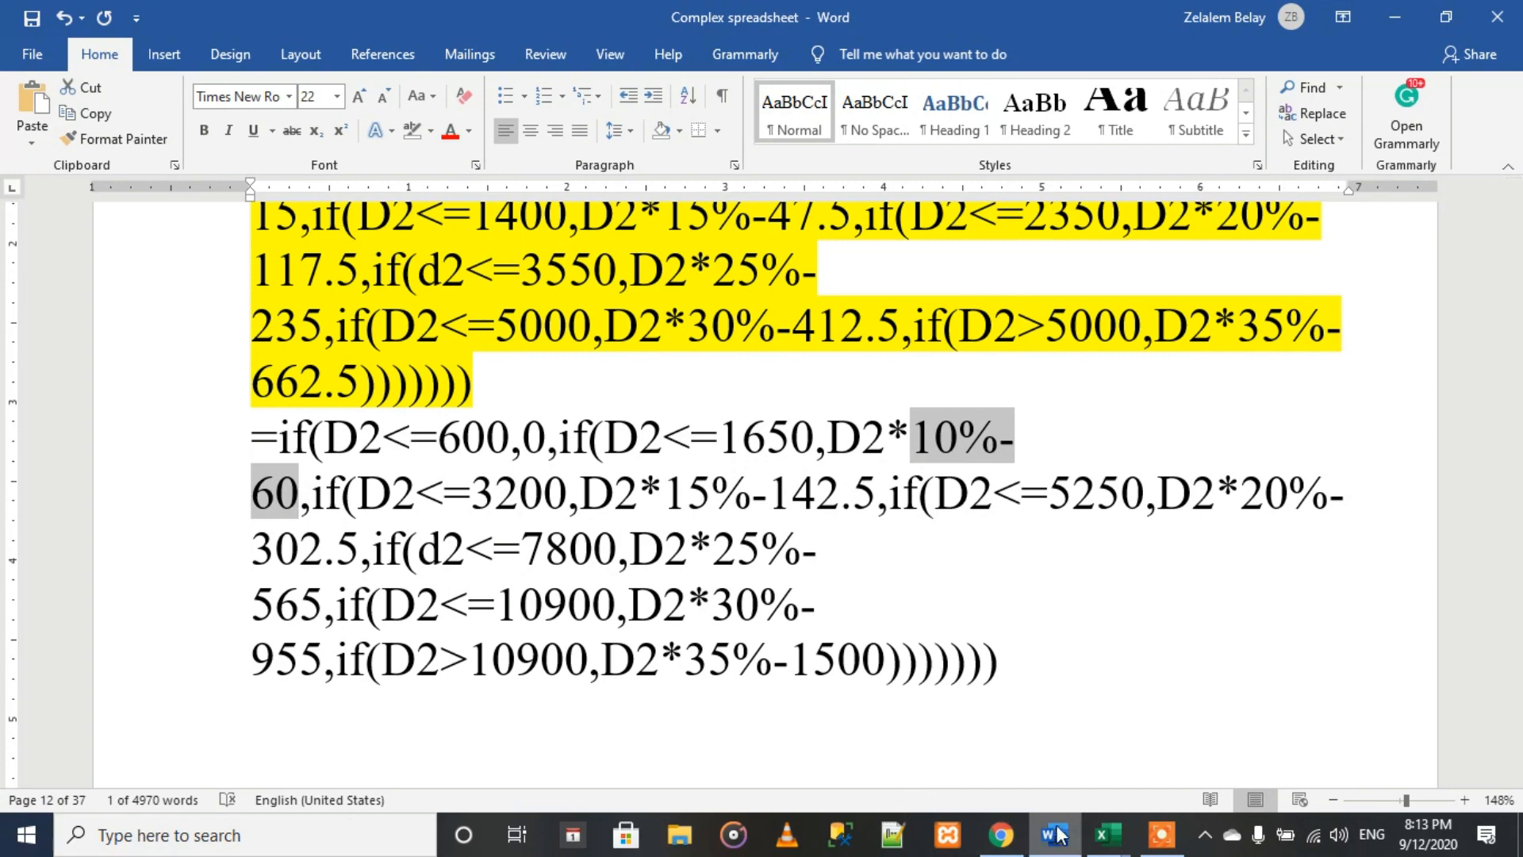
mouse_move(1107, 834)
left_click(1041, 716)
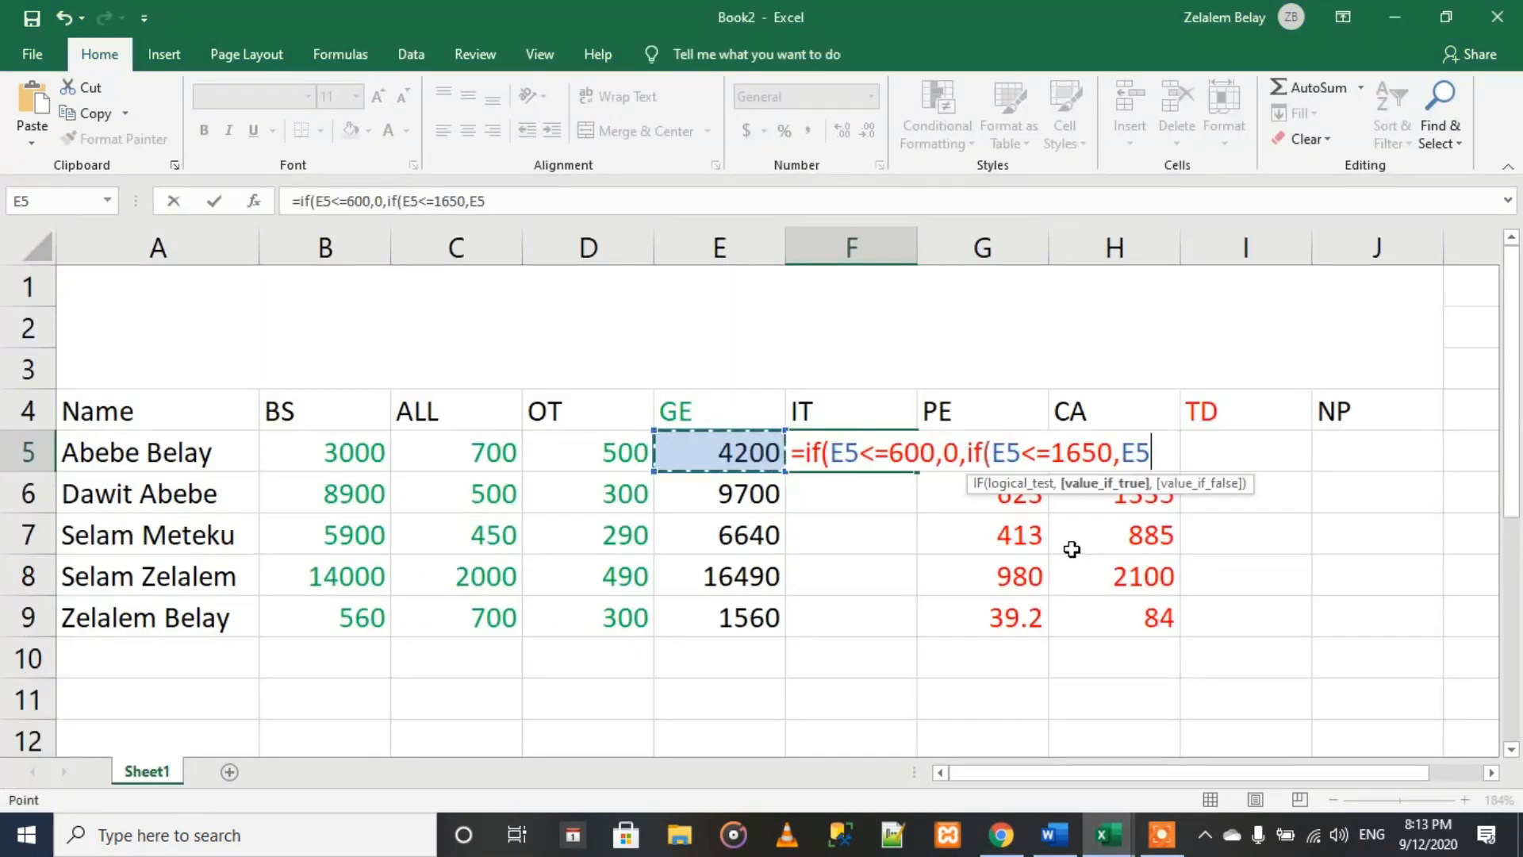
type("*10%-60")
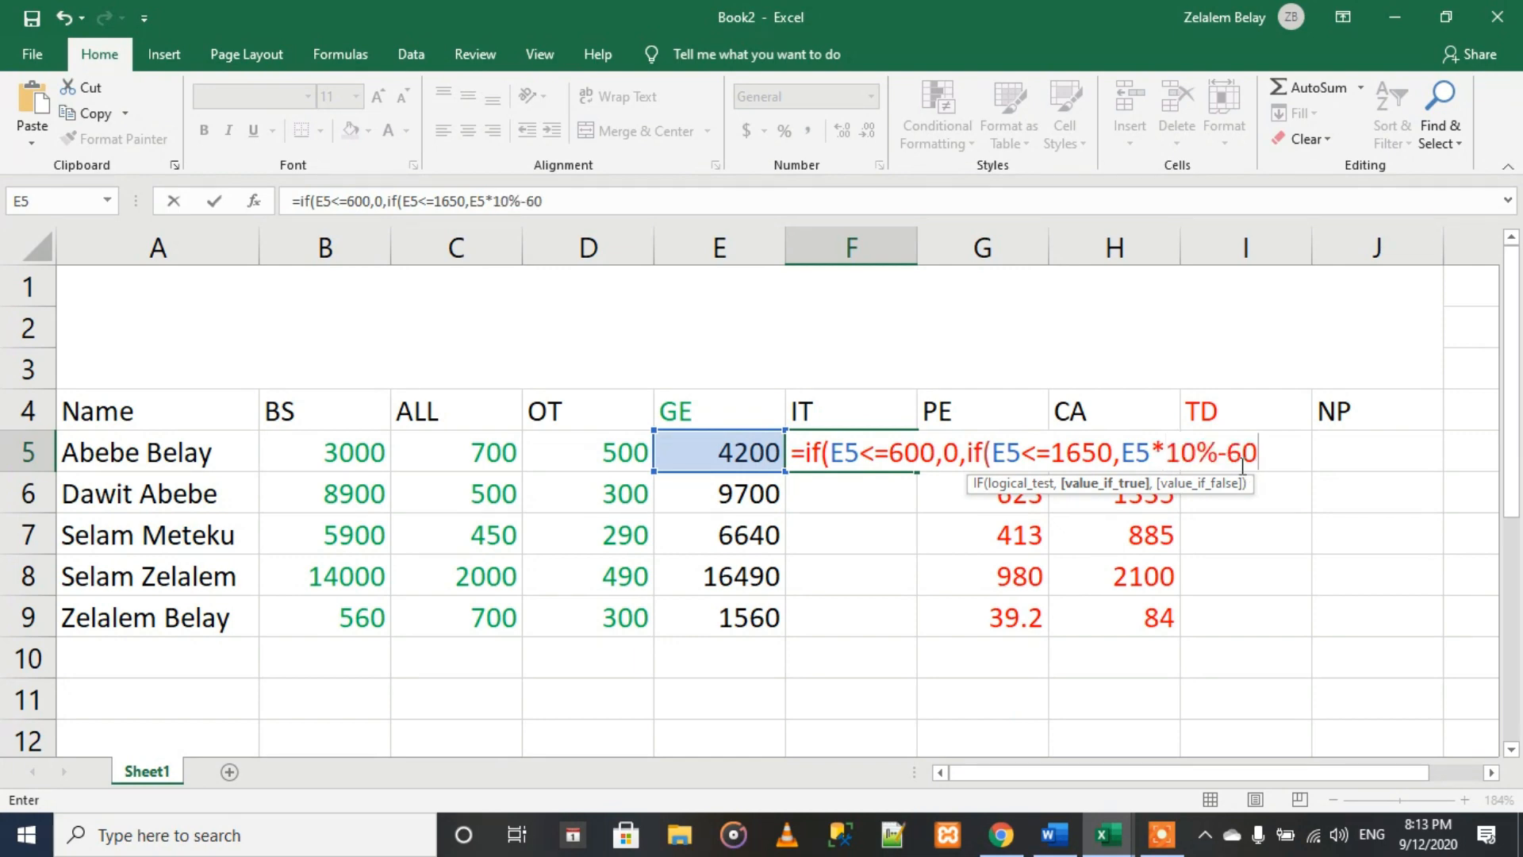
Step: Copy the full updated formula from Word and paste it over the partial formula in cell F5 of Book2 in Excel
left_click(1053, 832)
left_click_drag(1025, 660, 262, 444)
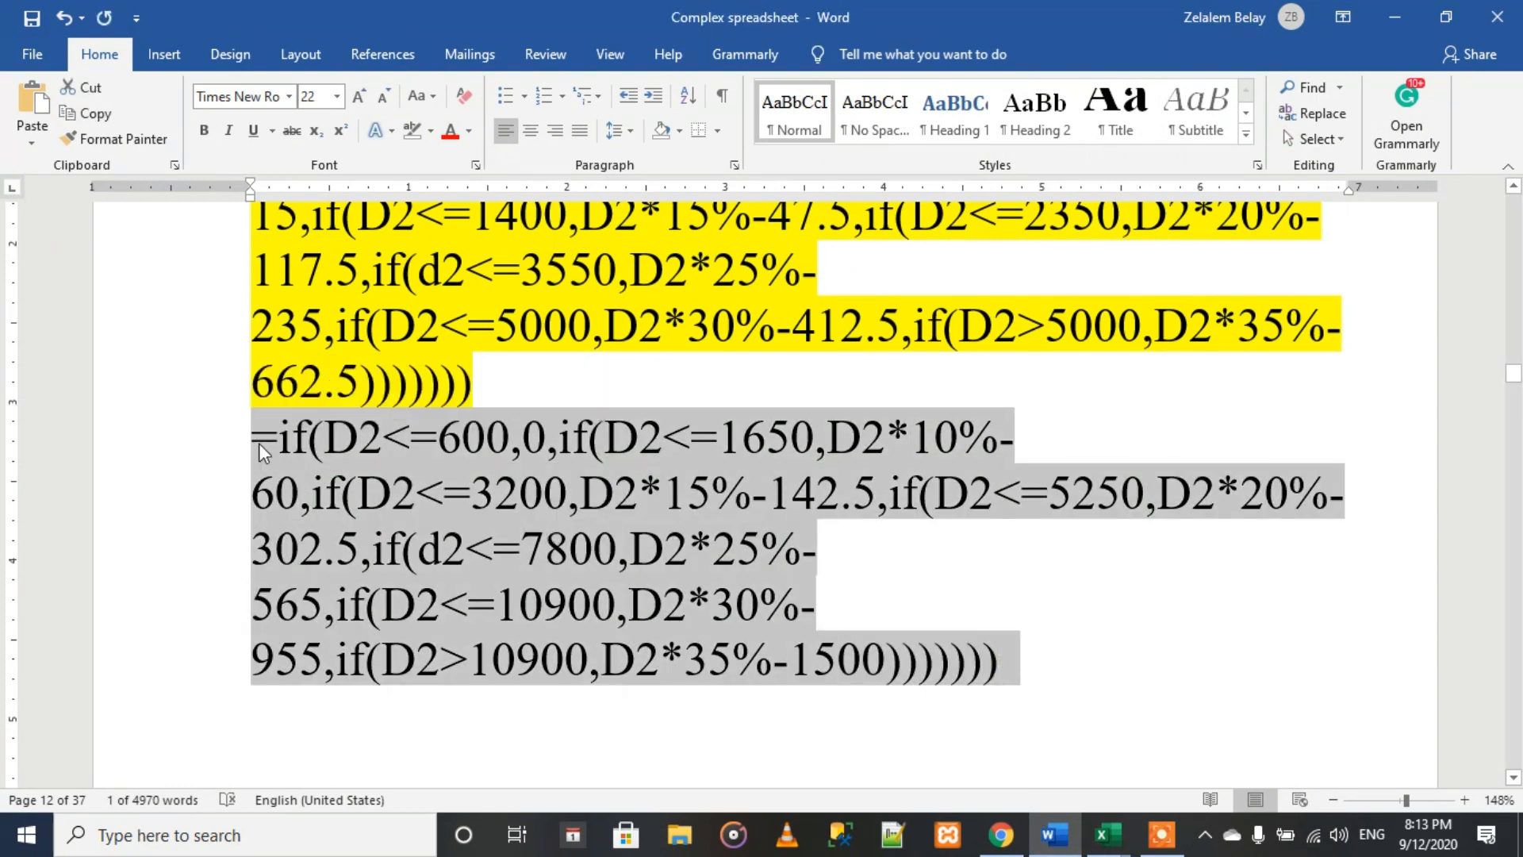
left_click(1108, 835)
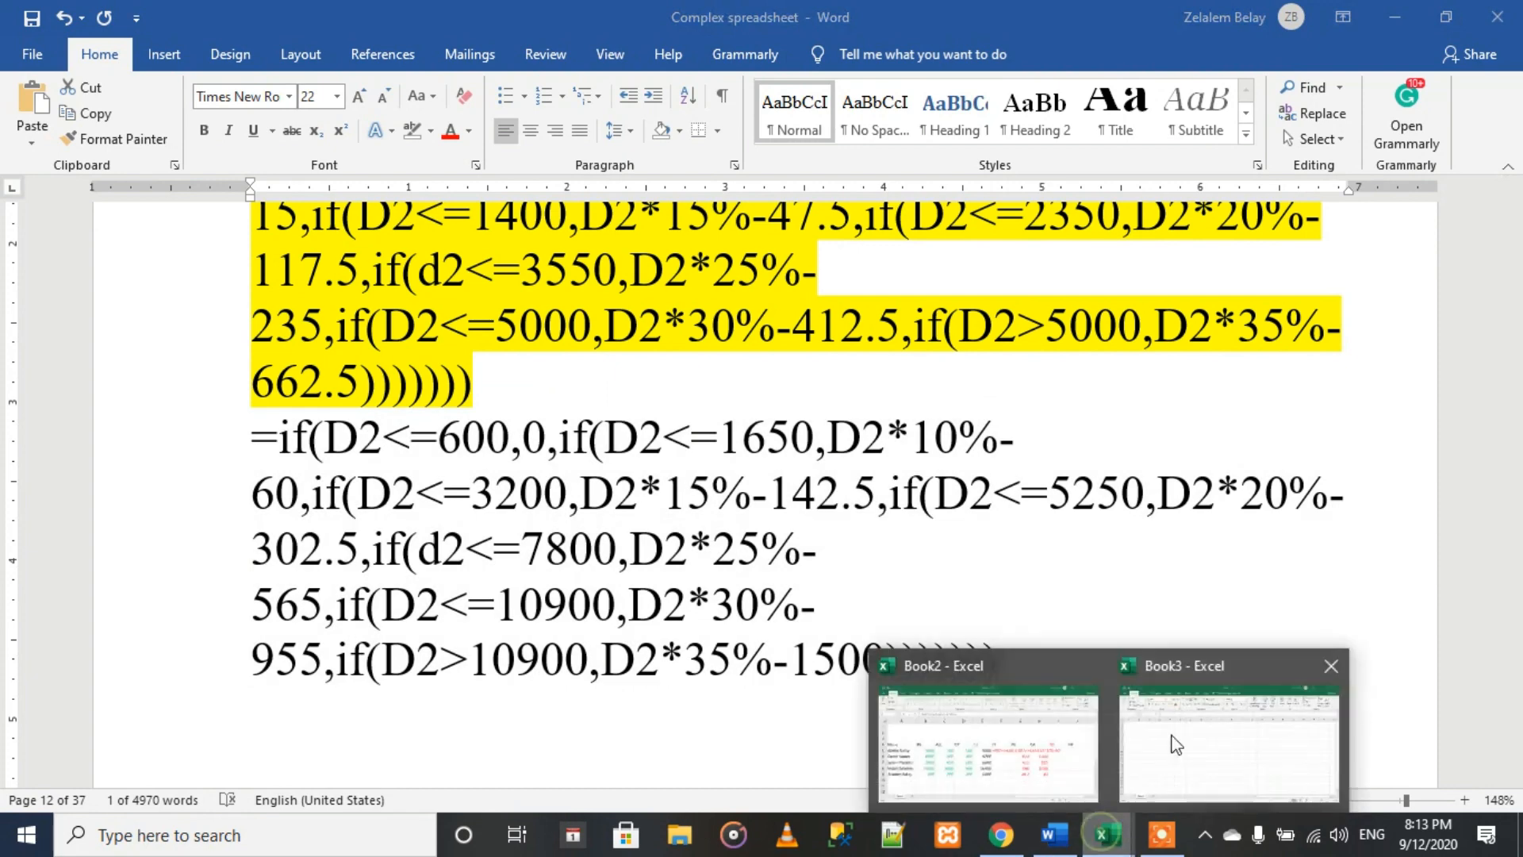
left_click(1084, 743)
left_click_drag(1265, 452, 791, 453)
key("ctrl+v")
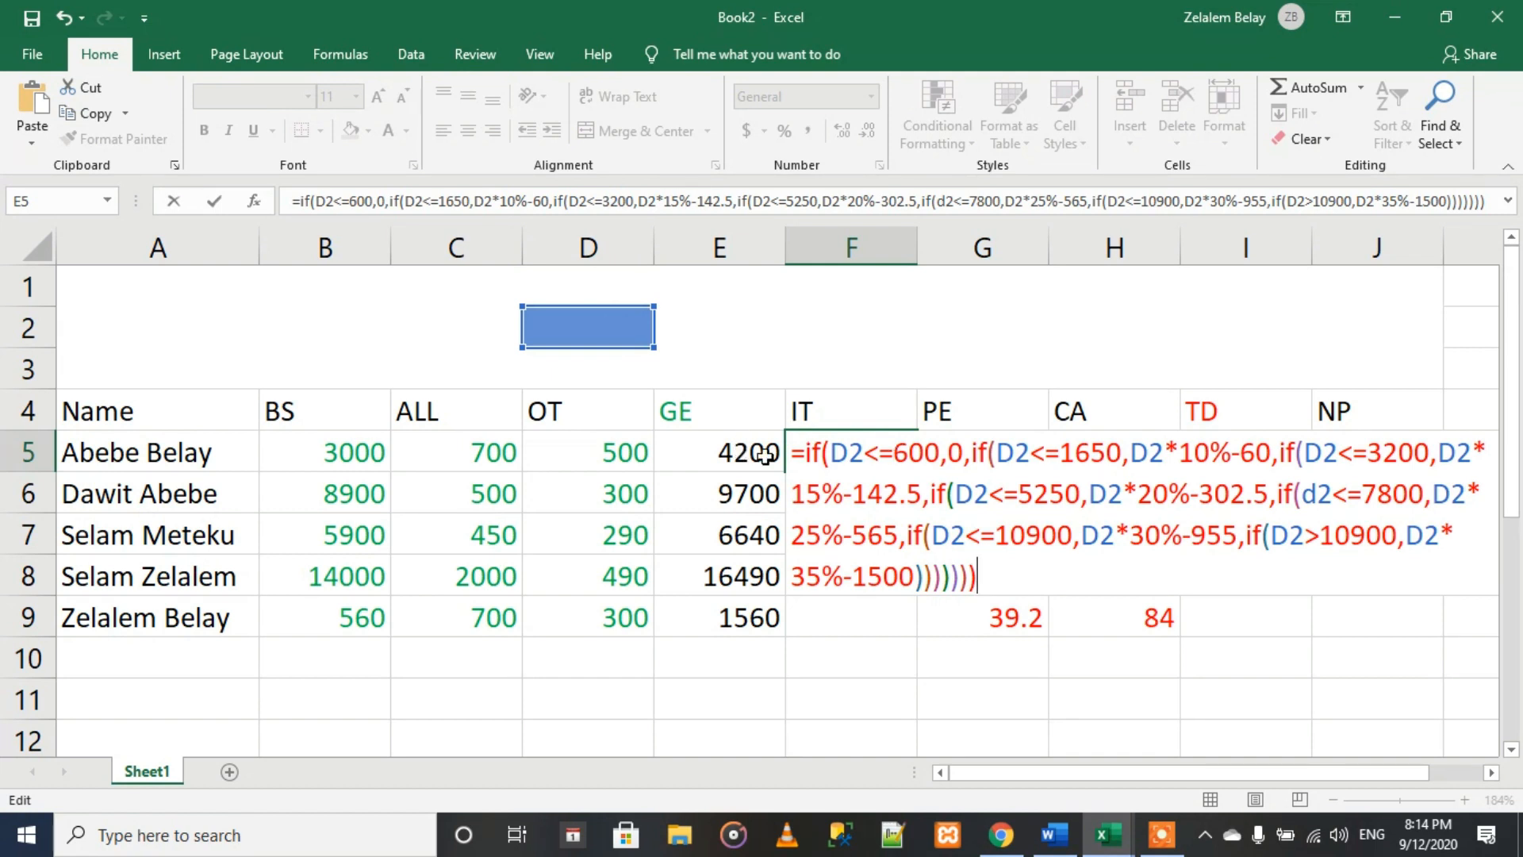
Step: Replace D2 with E5 in the F5 formula's <=600, <=1650 and <=3200 tests and in its 15%-142.5 term
double_click(851, 453)
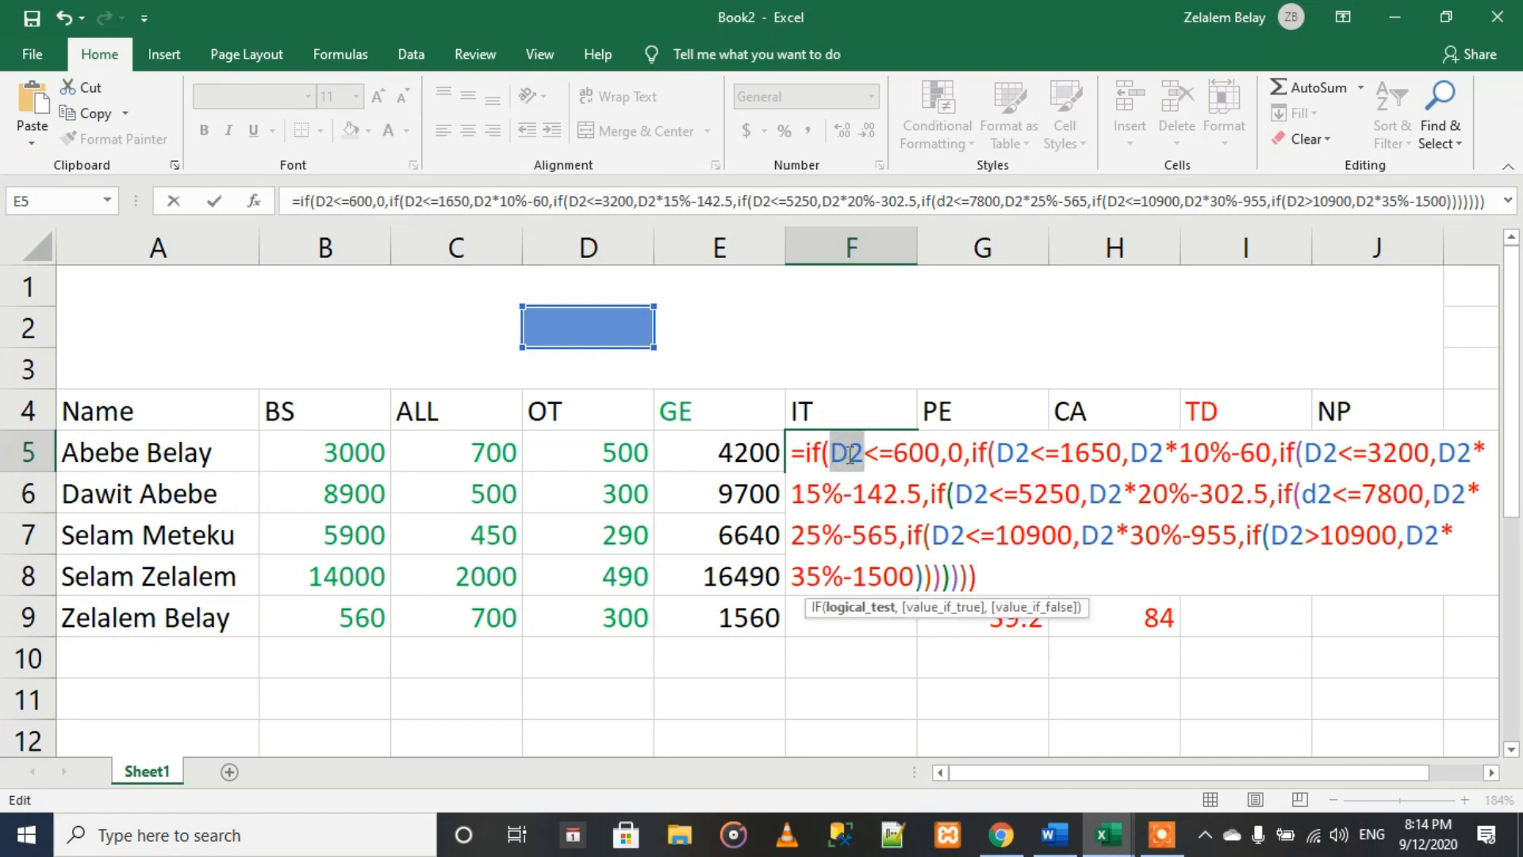
left_click(762, 451)
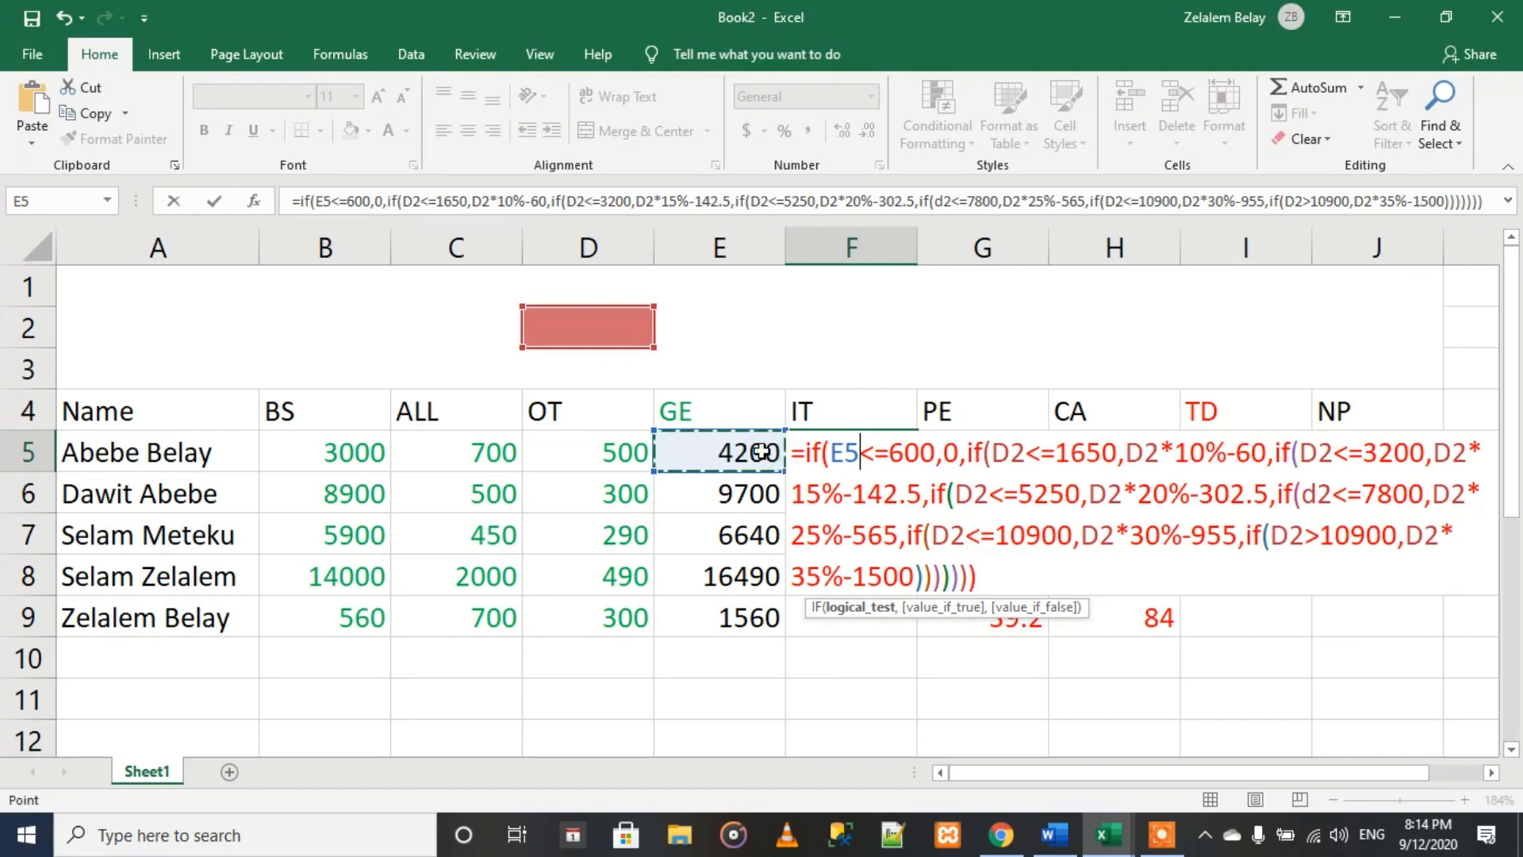
double_click(1007, 453)
left_click(709, 453)
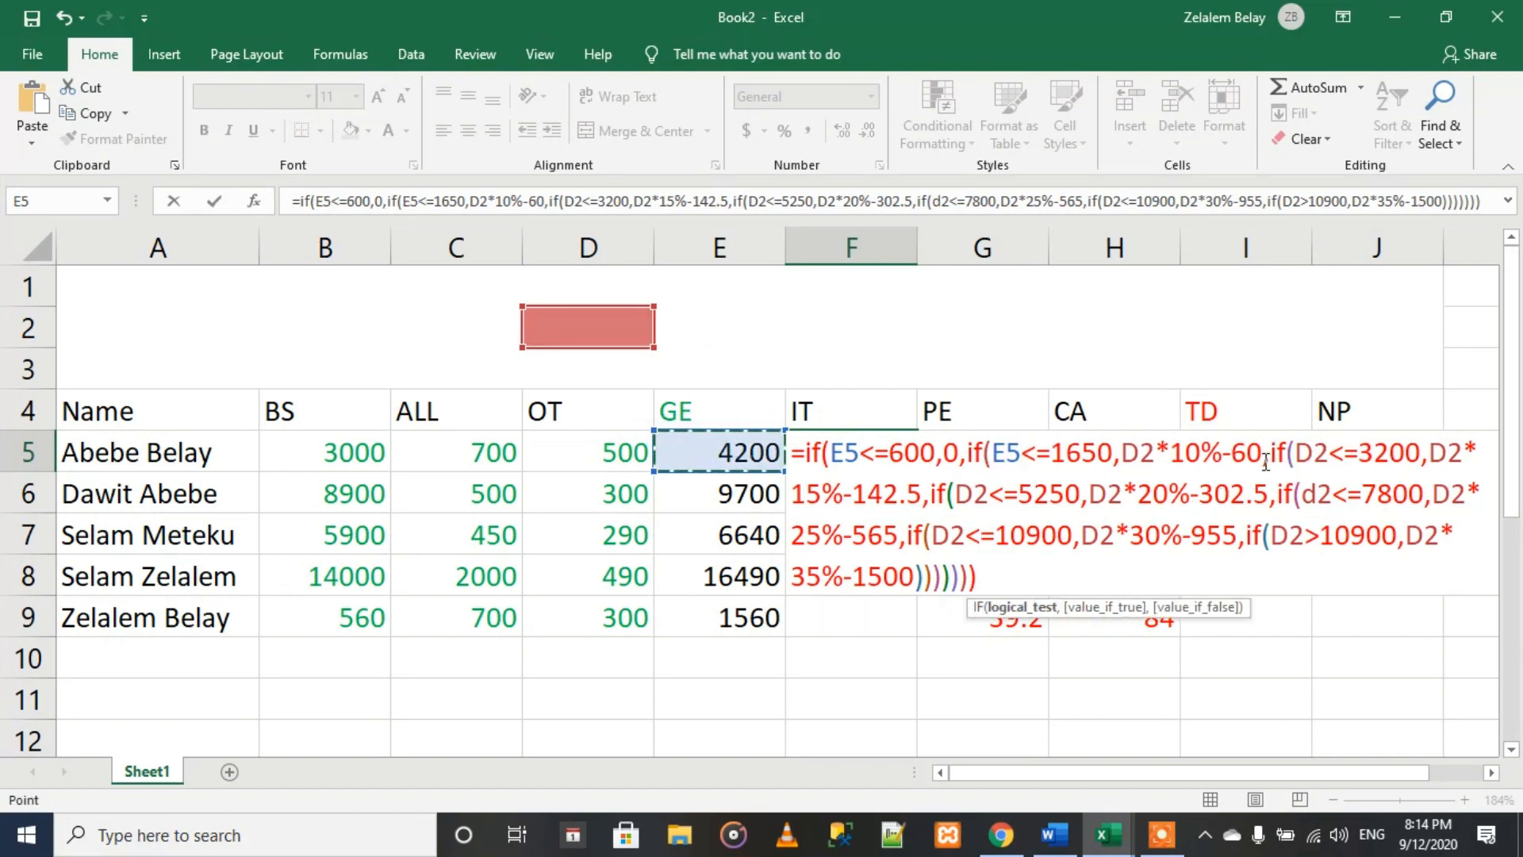
double_click(1307, 452)
left_click(749, 454)
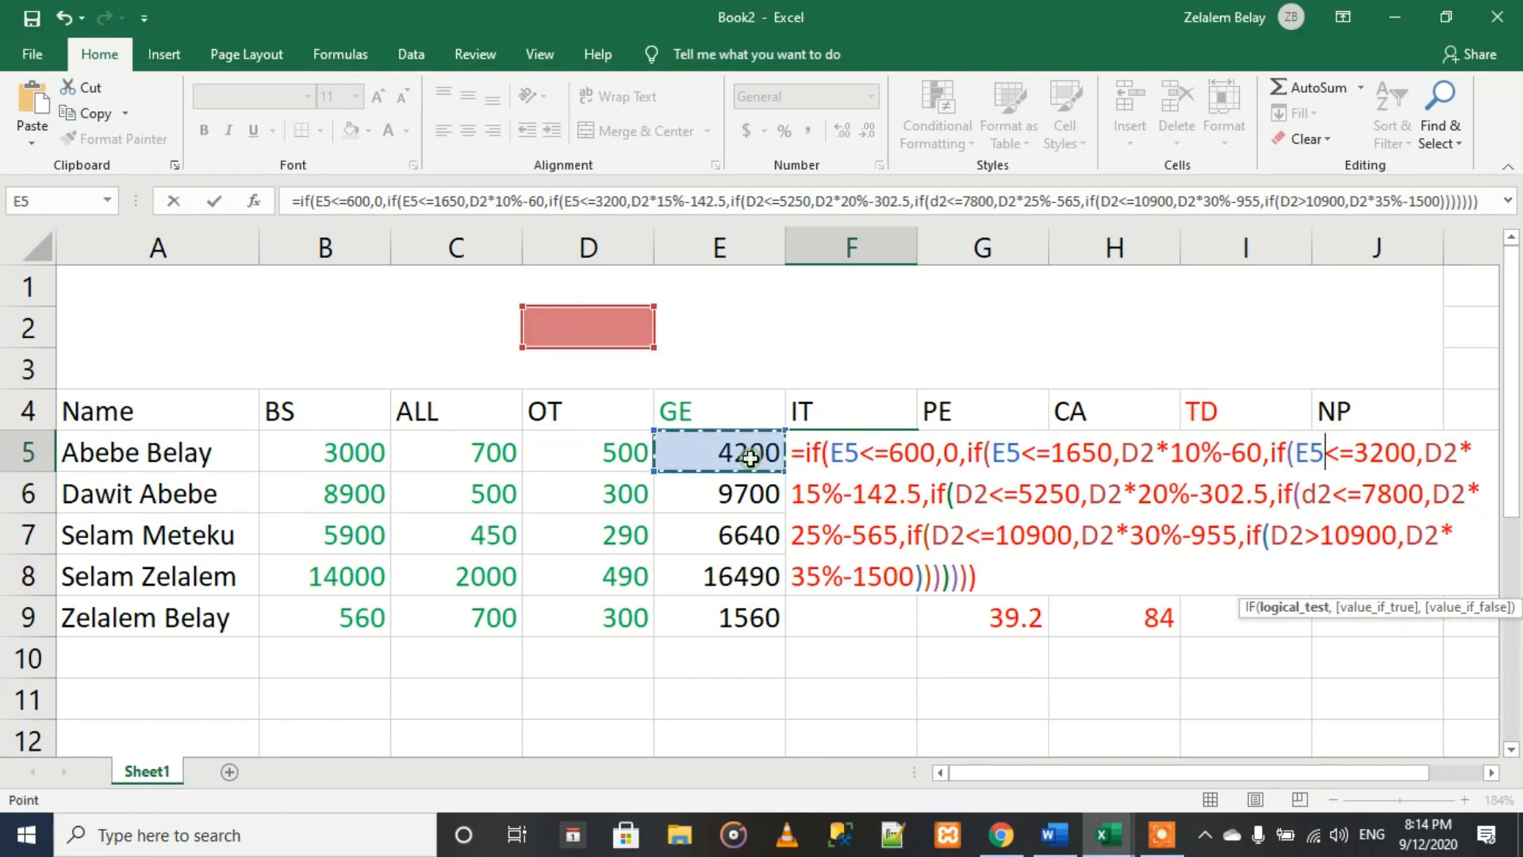
double_click(1439, 452)
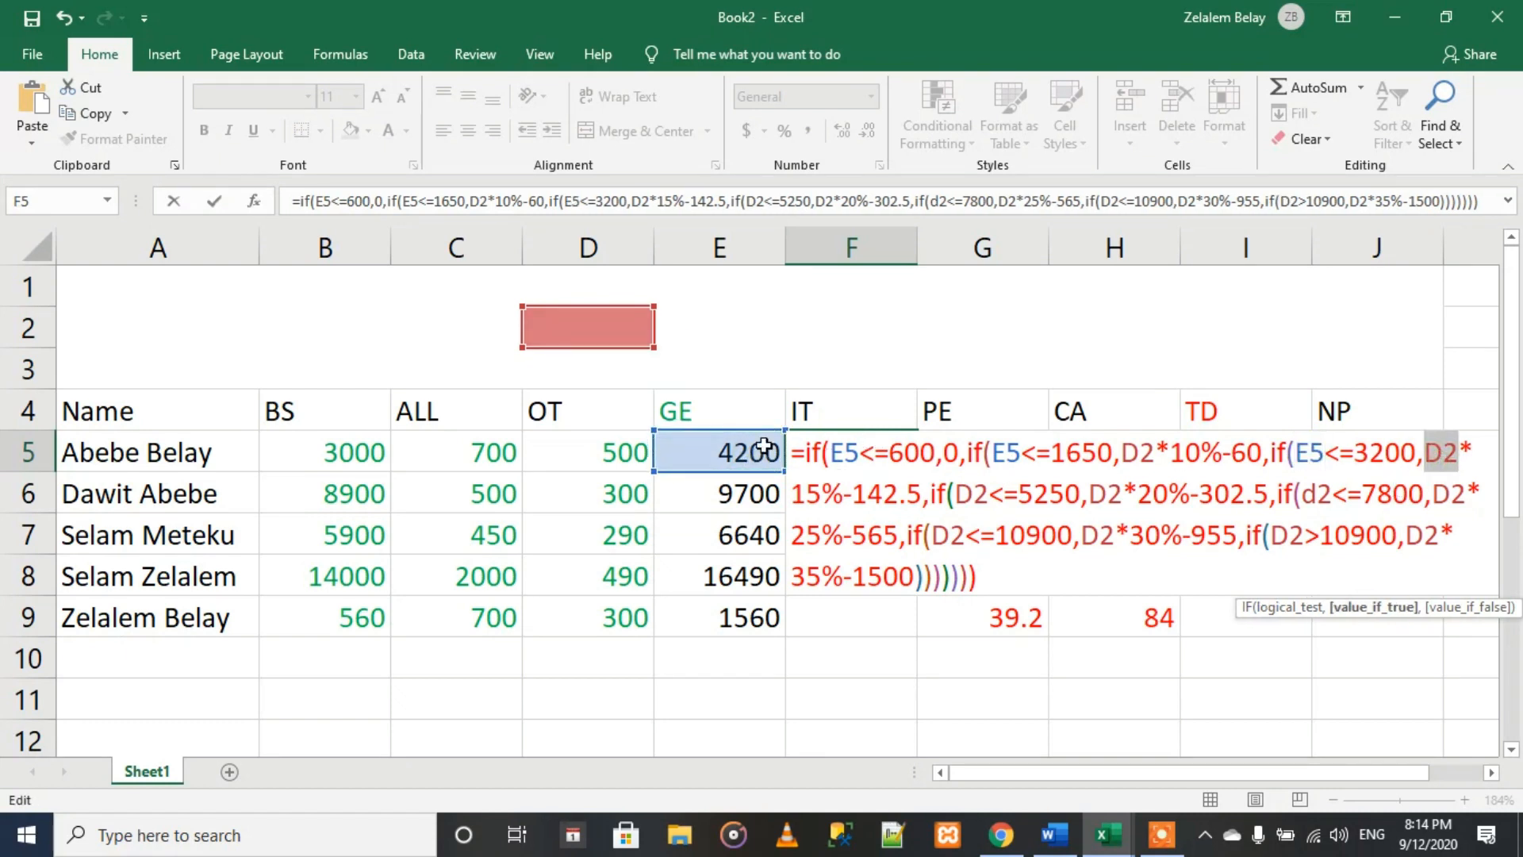
left_click(749, 448)
Step: Replace D2 with E5 in the F5 formula's <=5250 test and its 20%-302.5 term
double_click(969, 494)
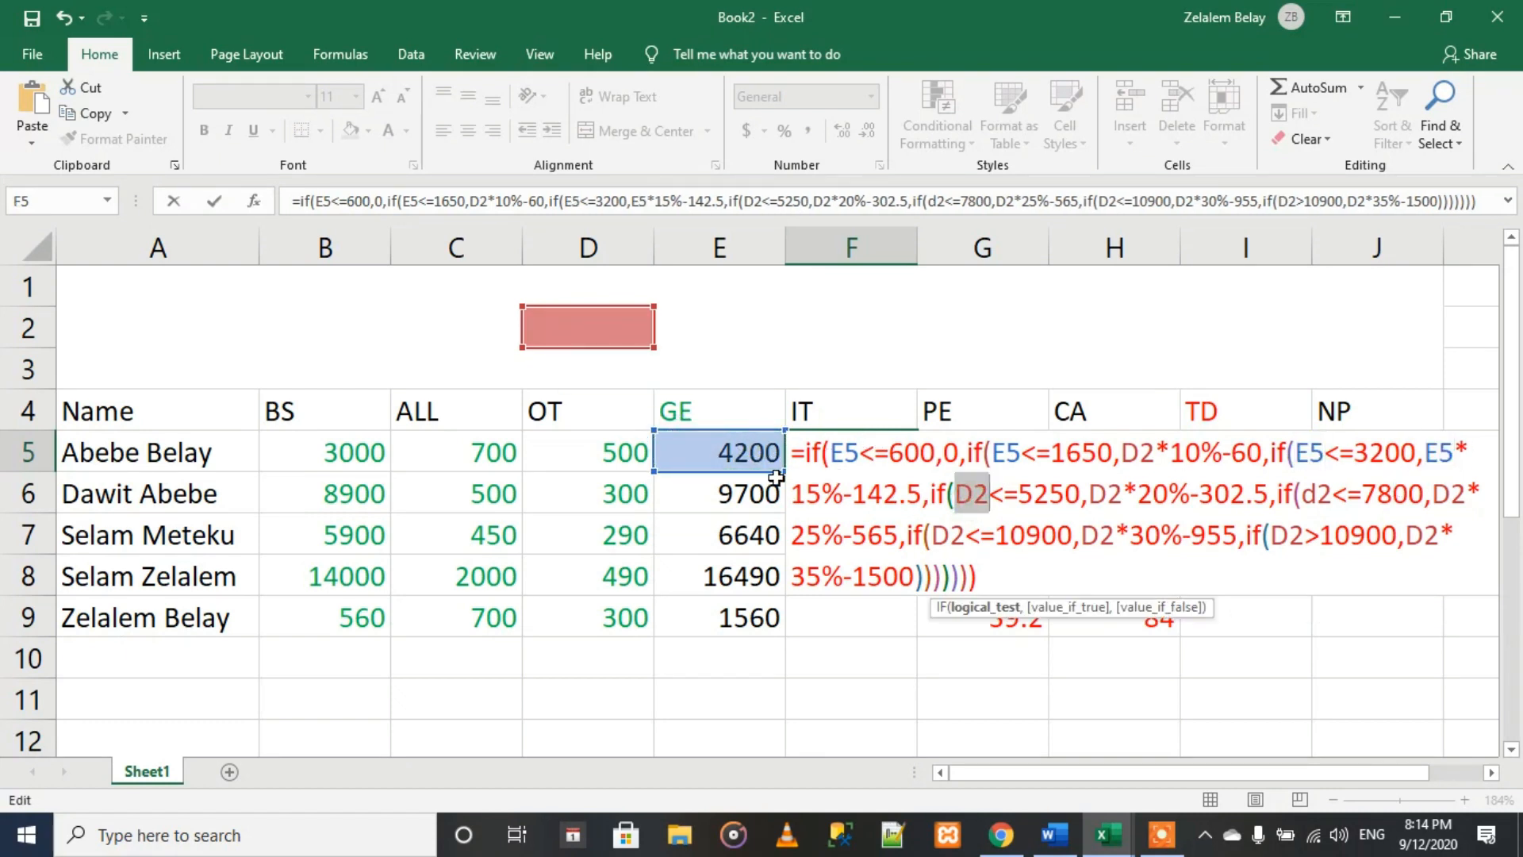
left_click(743, 456)
double_click(1101, 494)
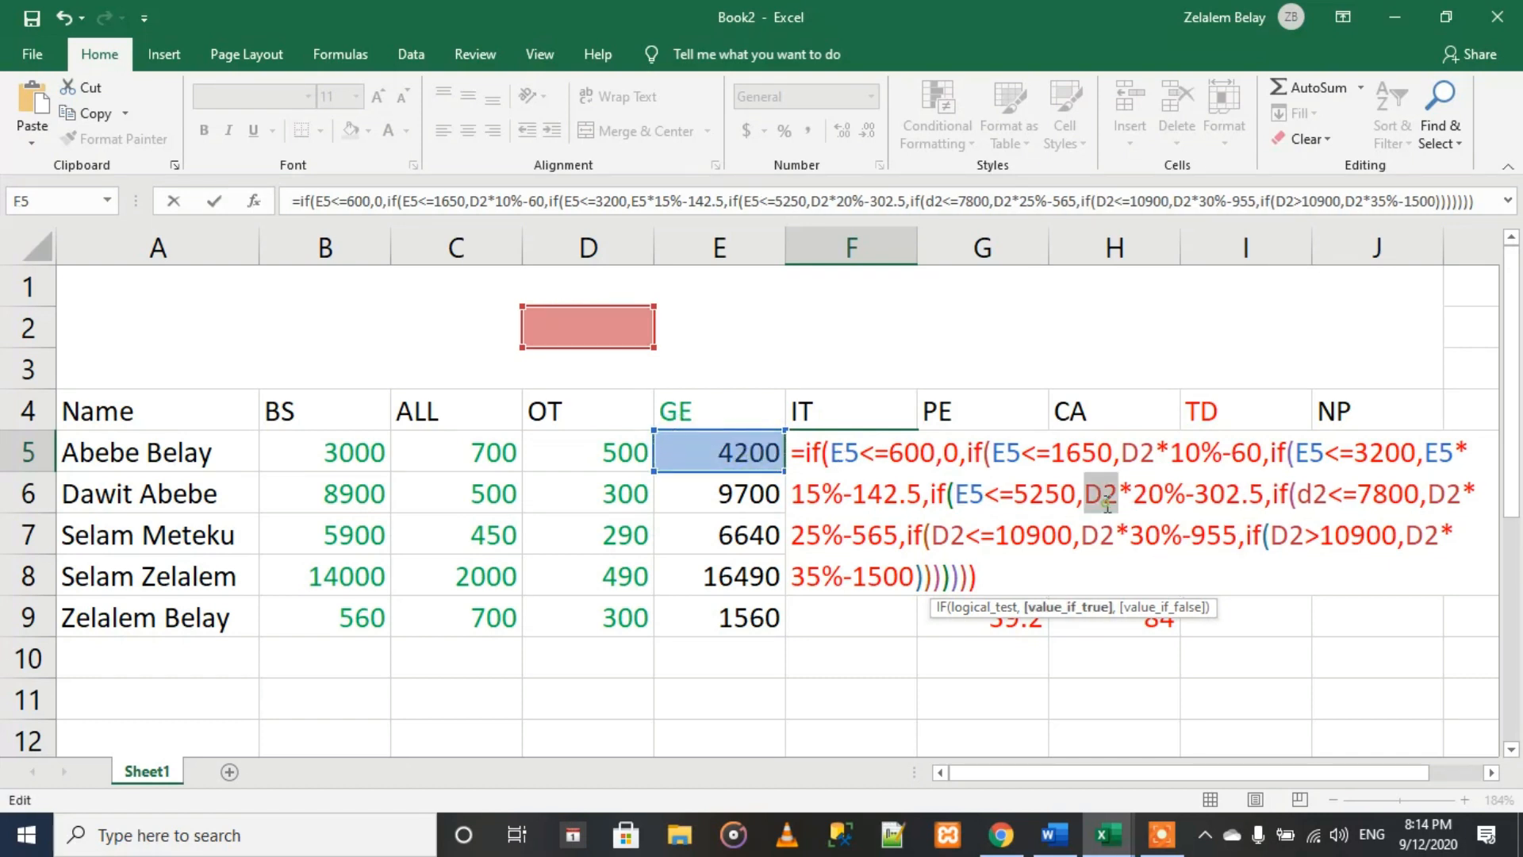
left_click(717, 451)
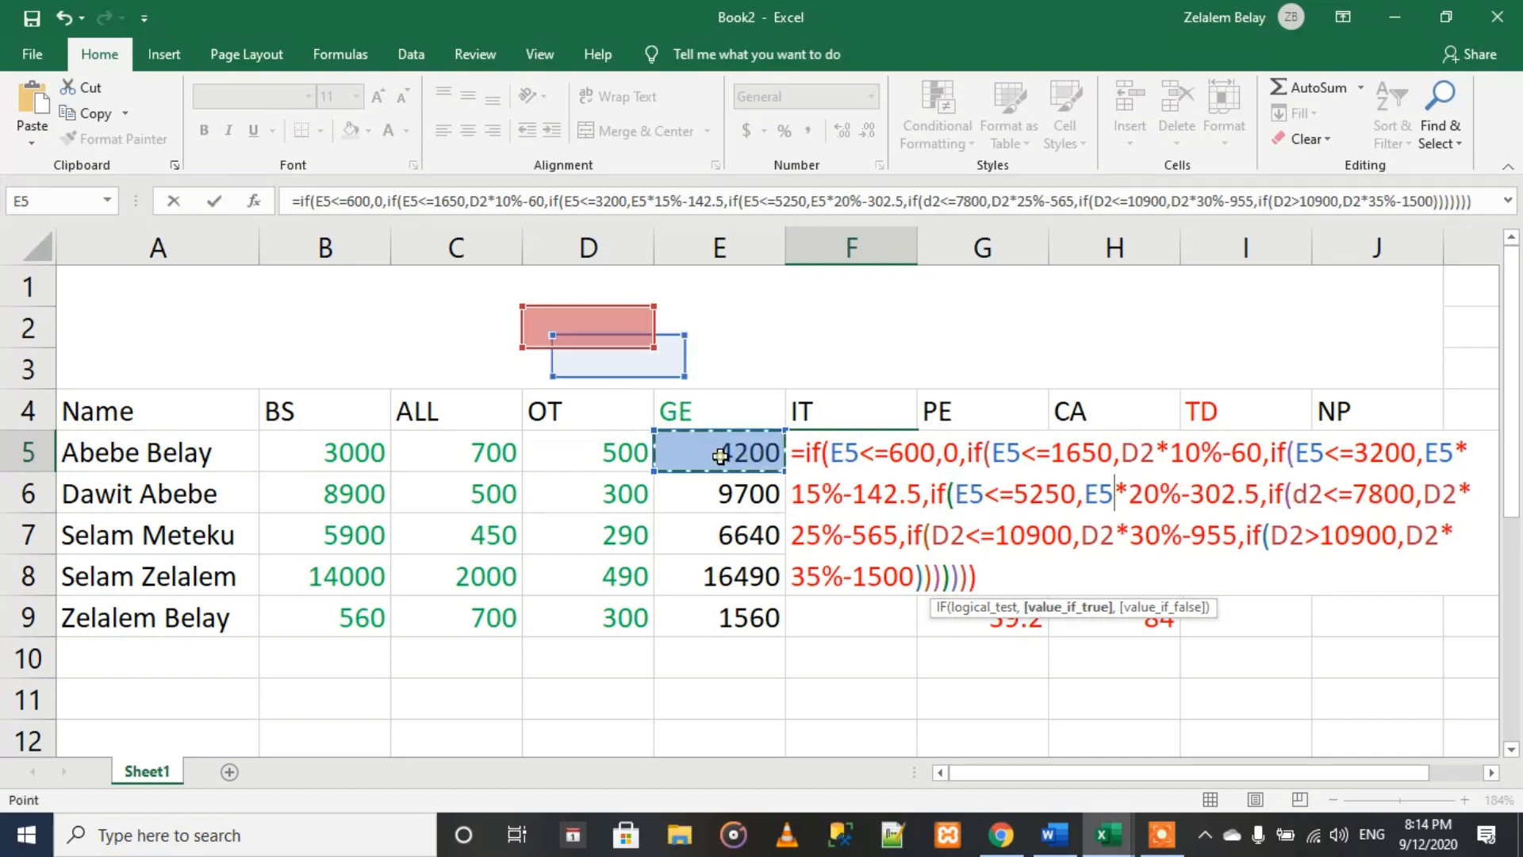
Step: Point the <=10900 and >10900 tests and the 30%-955 and 35%-1500 terms of the F5 formula to E5
double_click(947, 533)
left_click(746, 452)
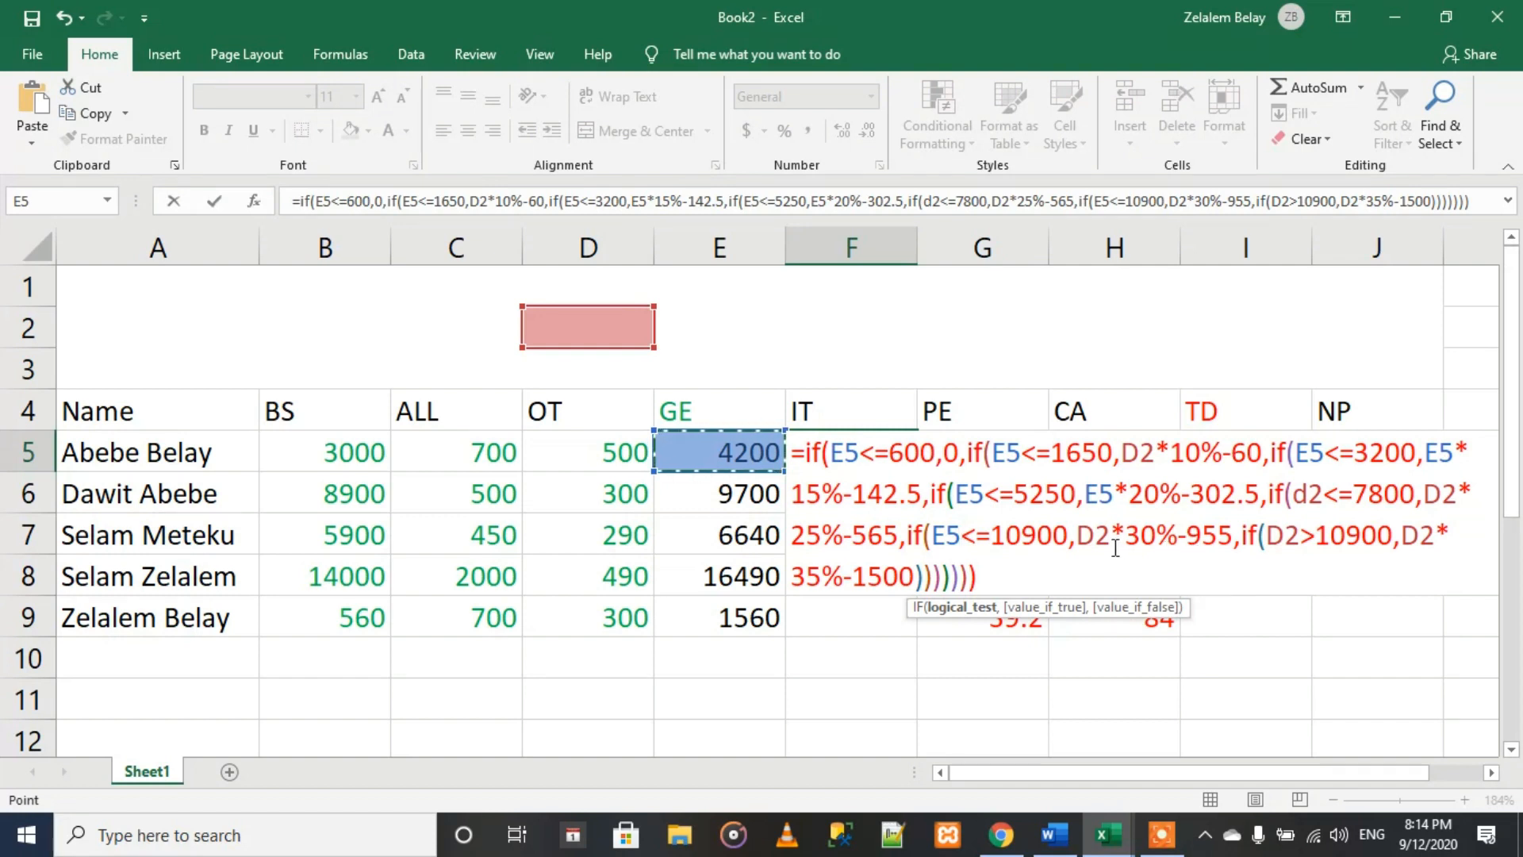
double_click(1095, 534)
left_click(721, 444)
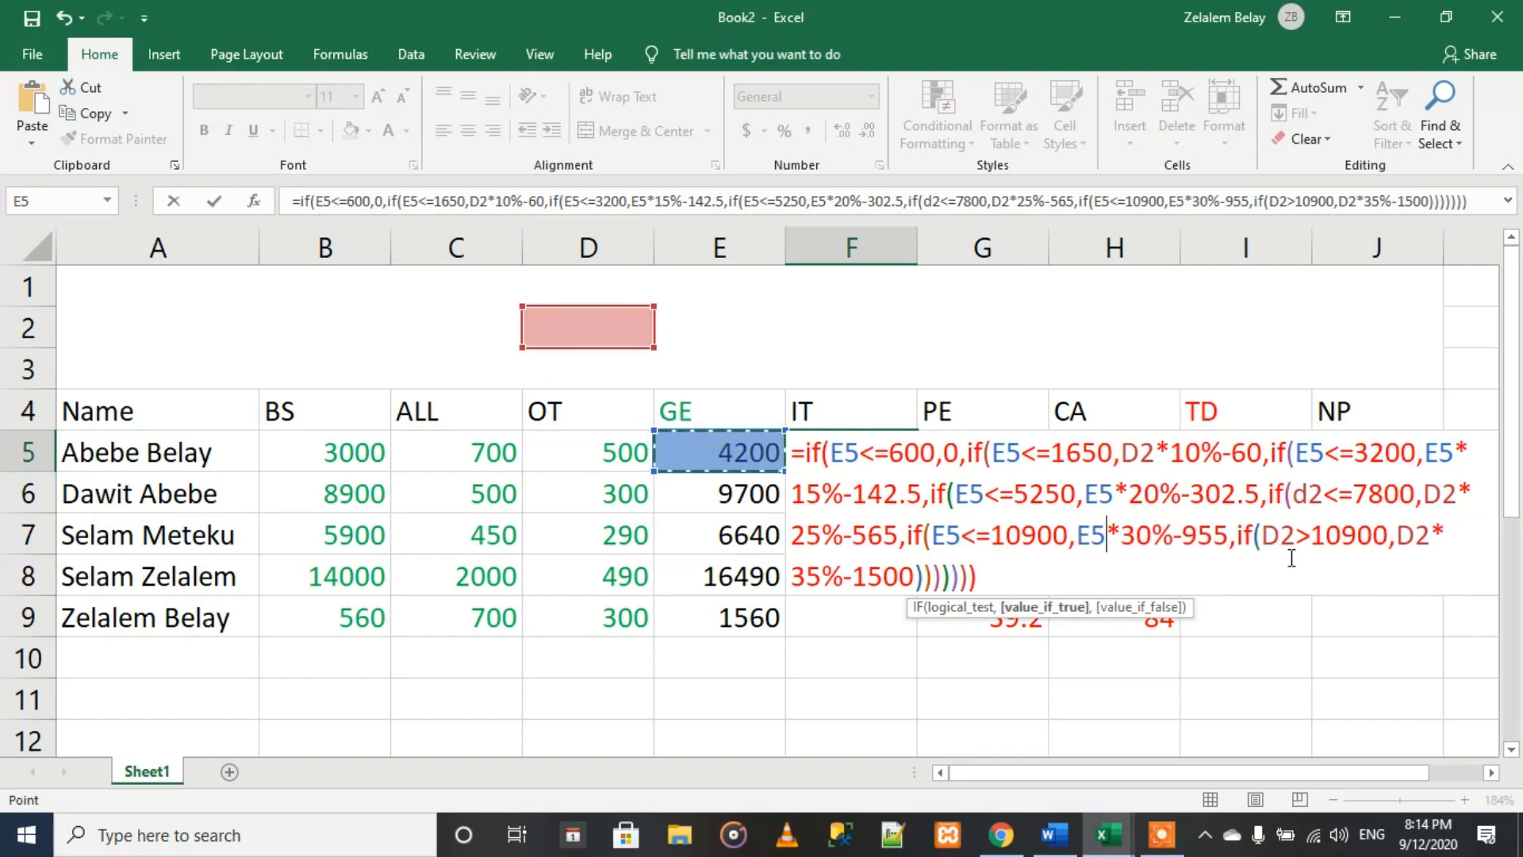
double_click(1278, 536)
left_click(741, 464)
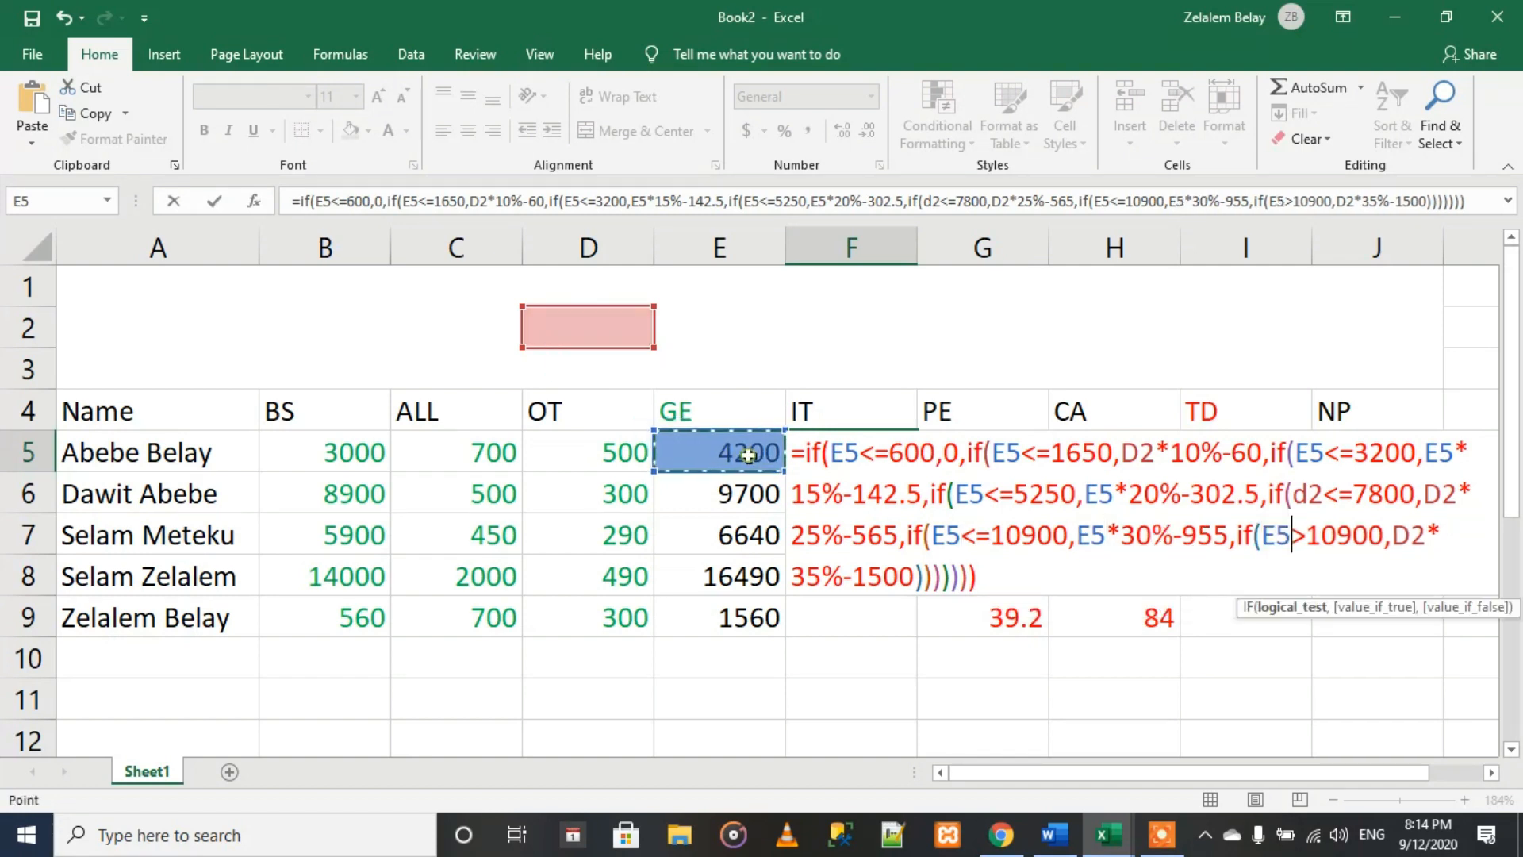
double_click(1408, 535)
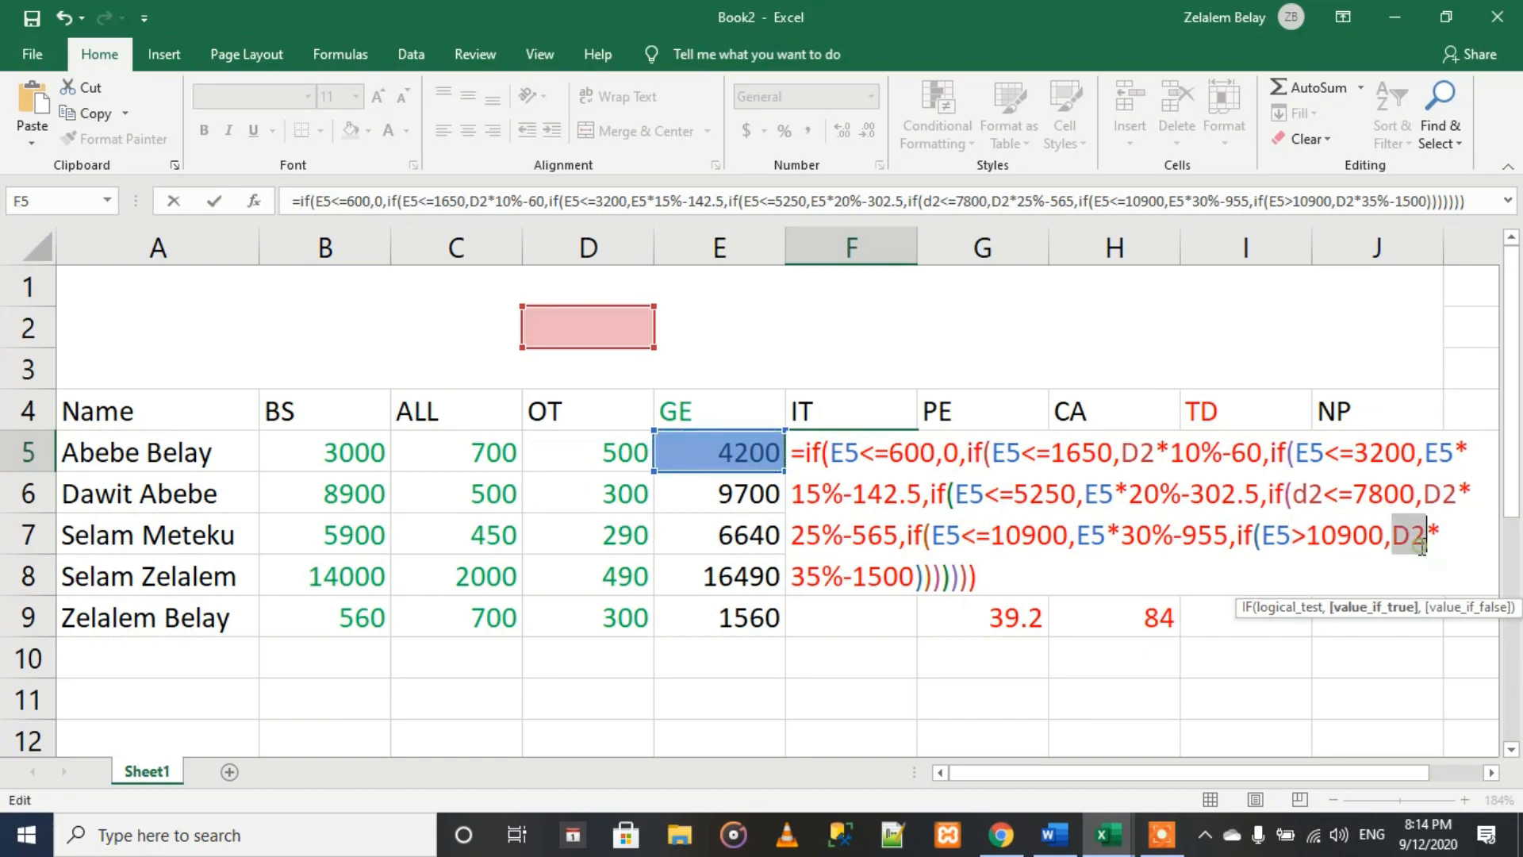
left_click(741, 453)
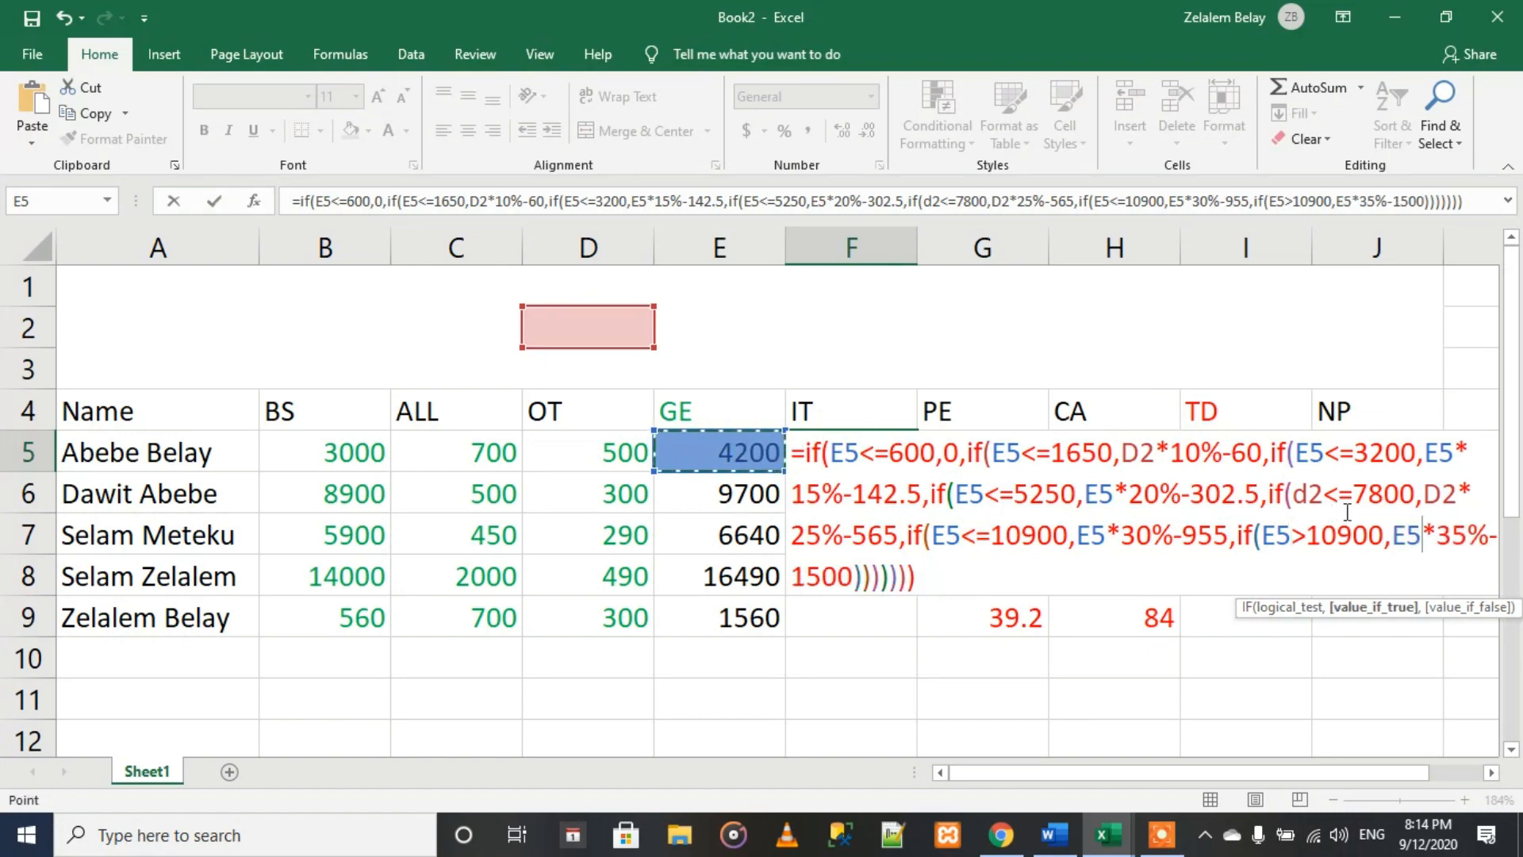
Step: Replace D2 with E5 in the <=7800 test and the 25%-565 and 10%-60 terms, and enter the completed formula in F5
double_click(1308, 496)
left_click(763, 450)
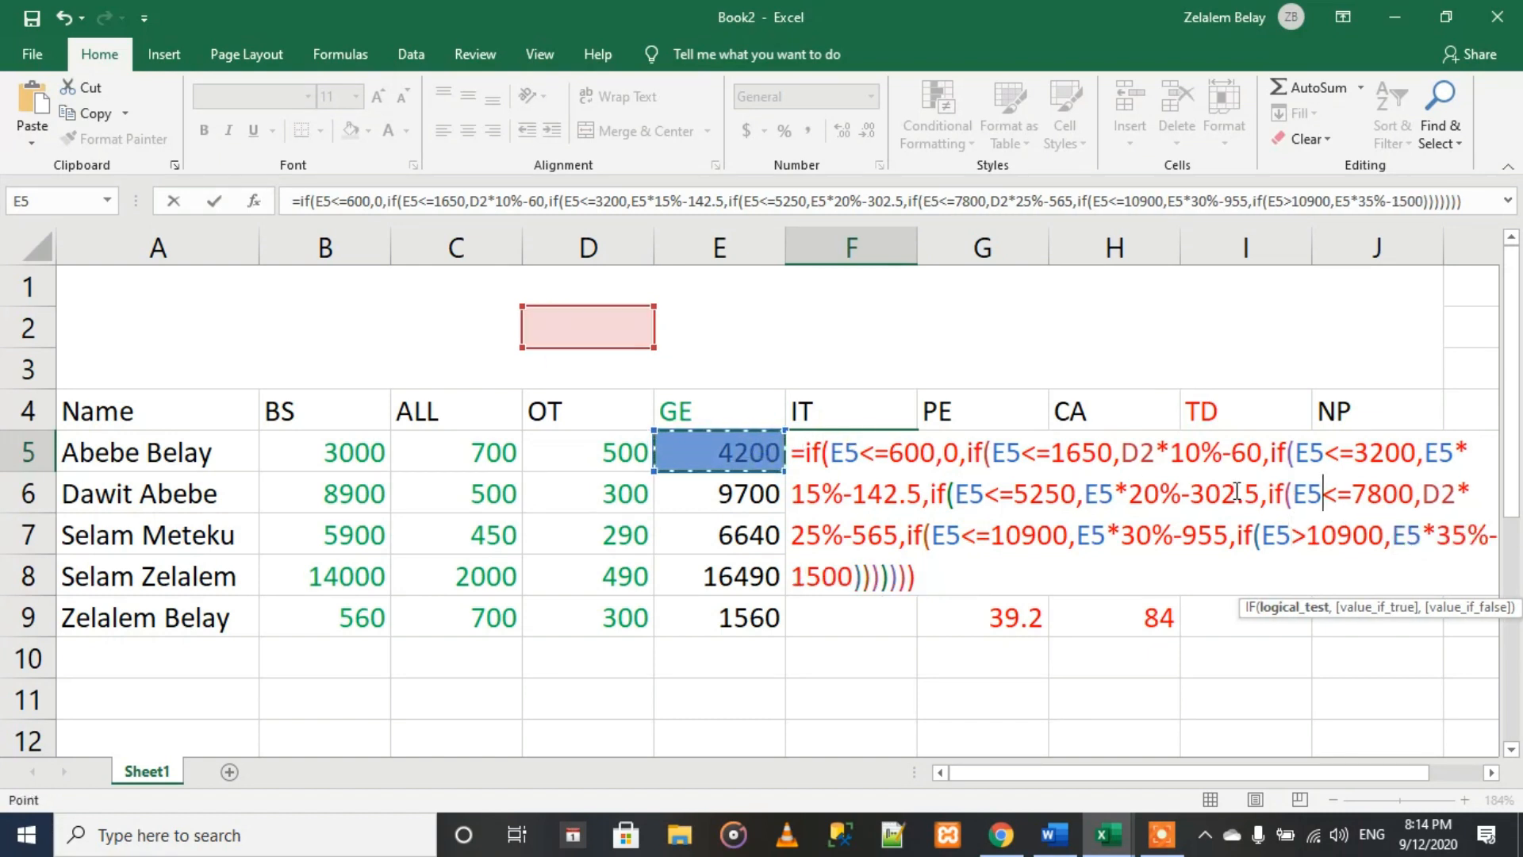
double_click(1437, 493)
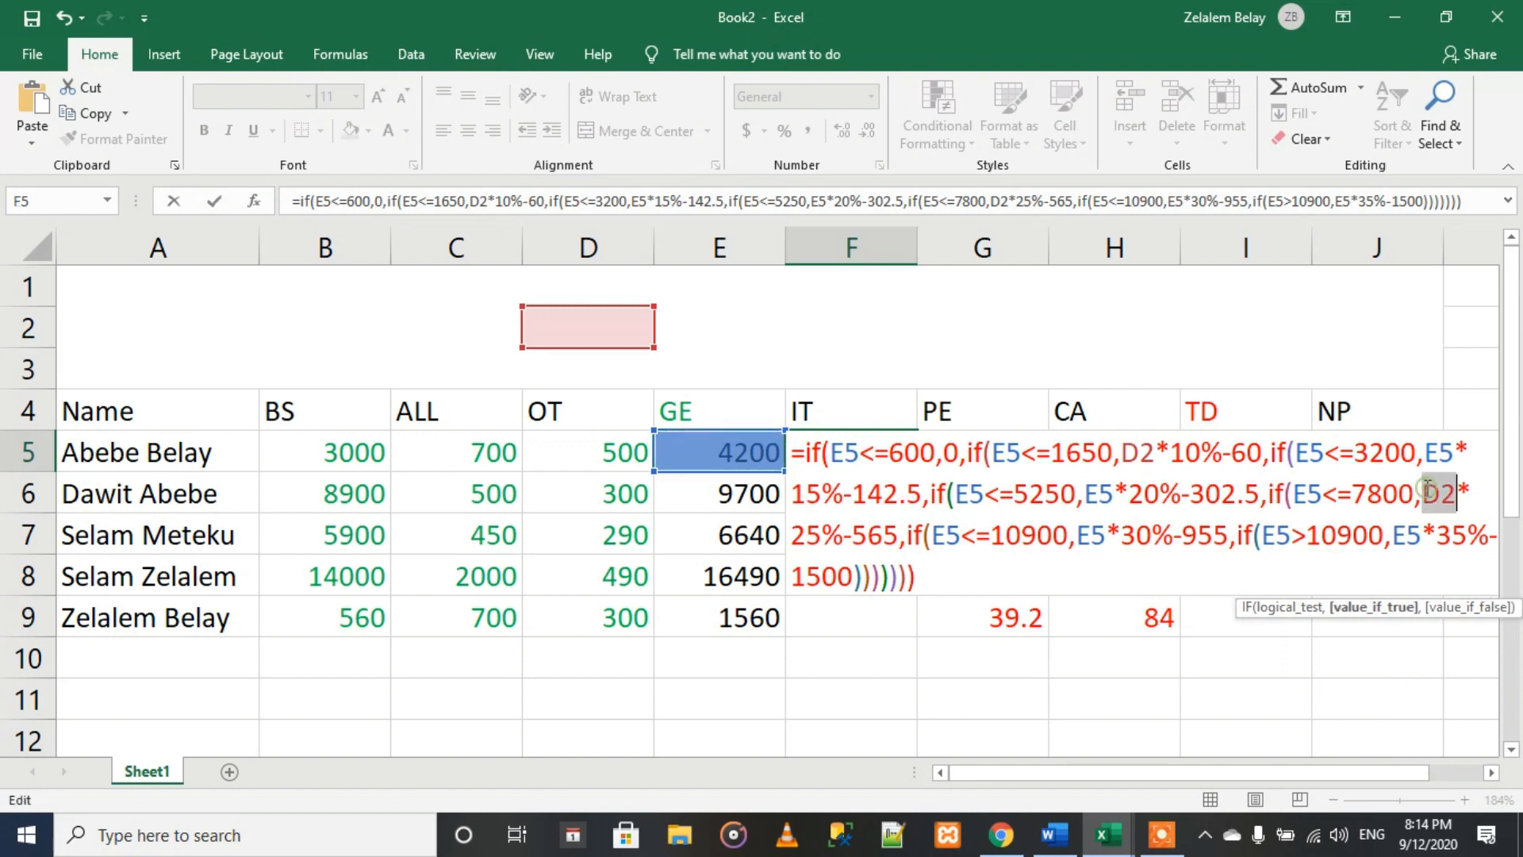
left_click(708, 438)
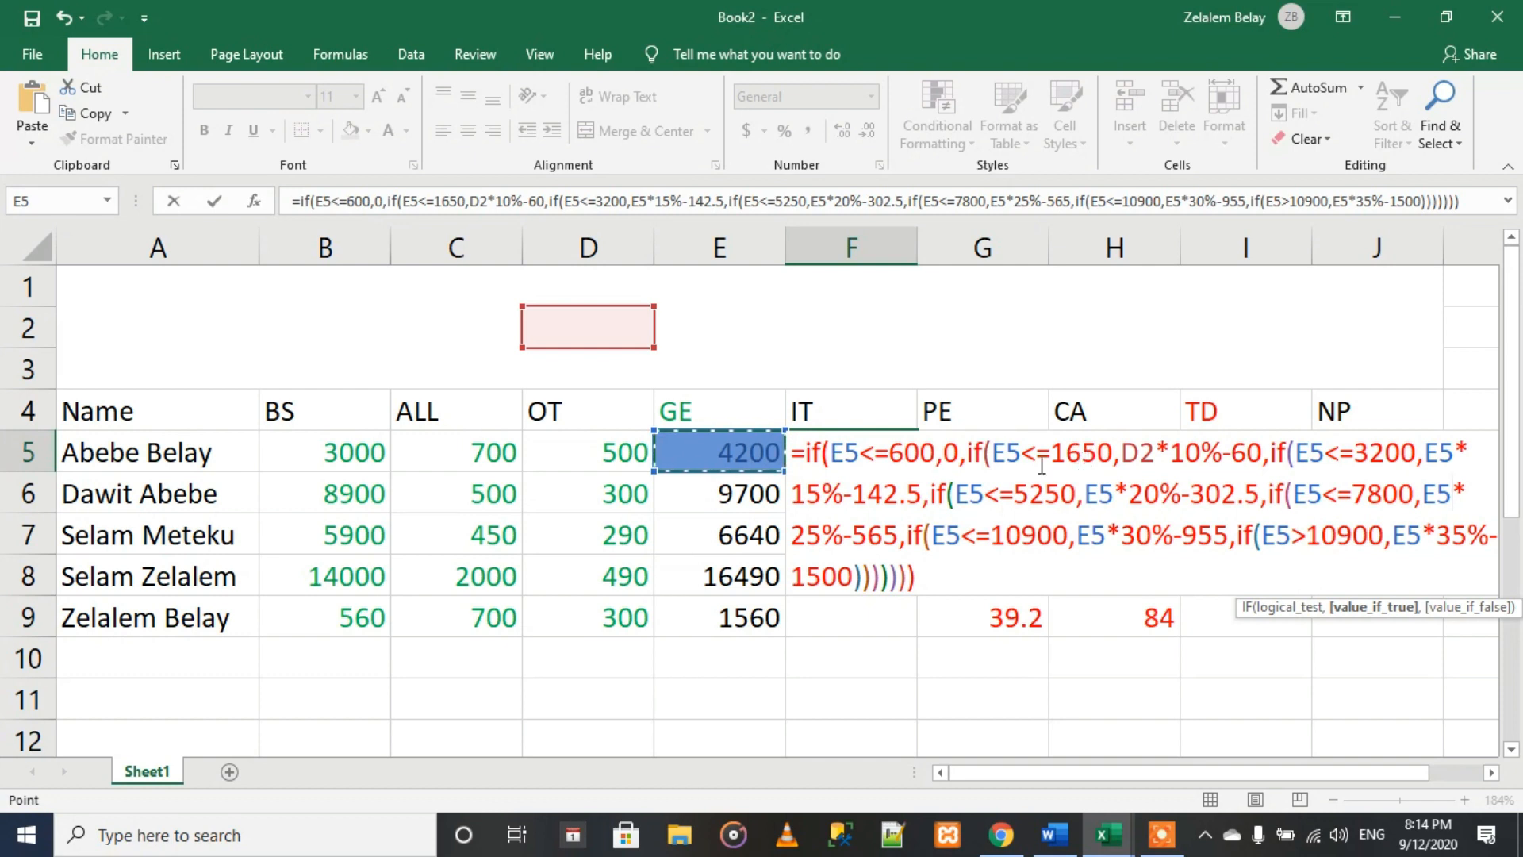
double_click(1136, 454)
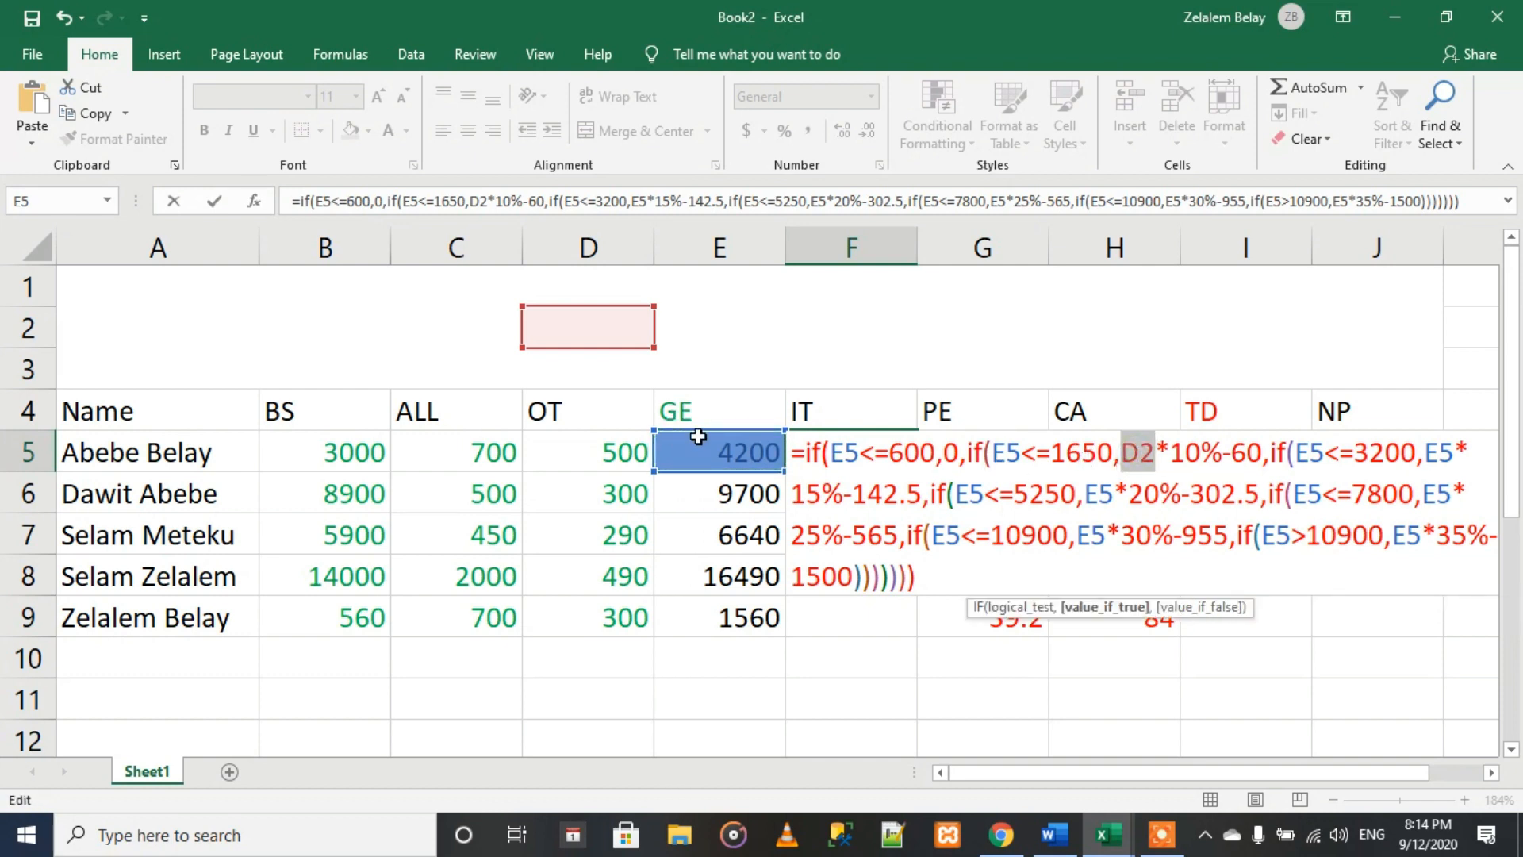
left_click(698, 438)
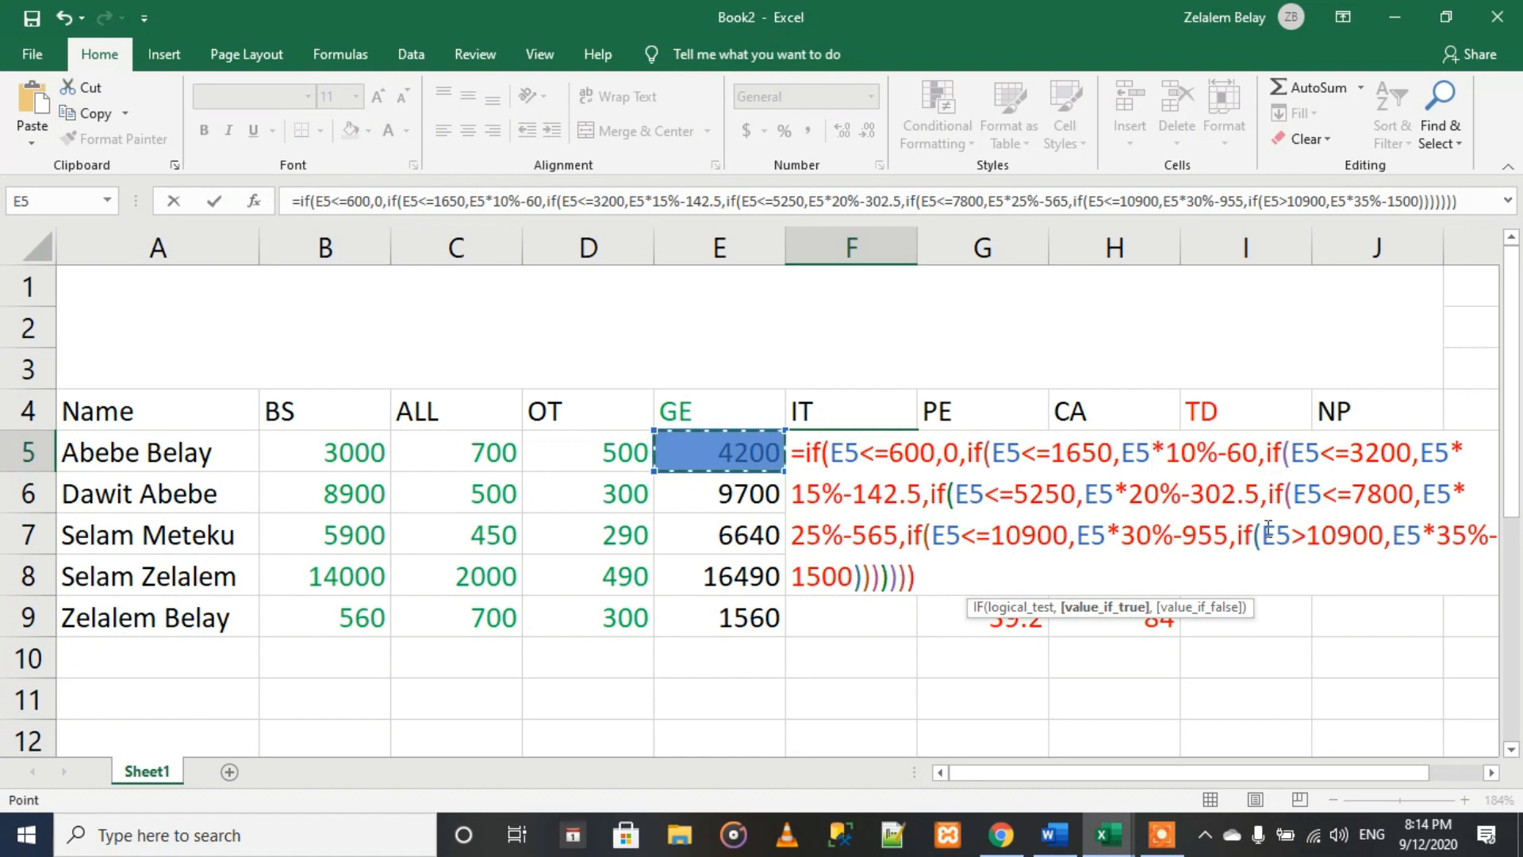
left_click(926, 581)
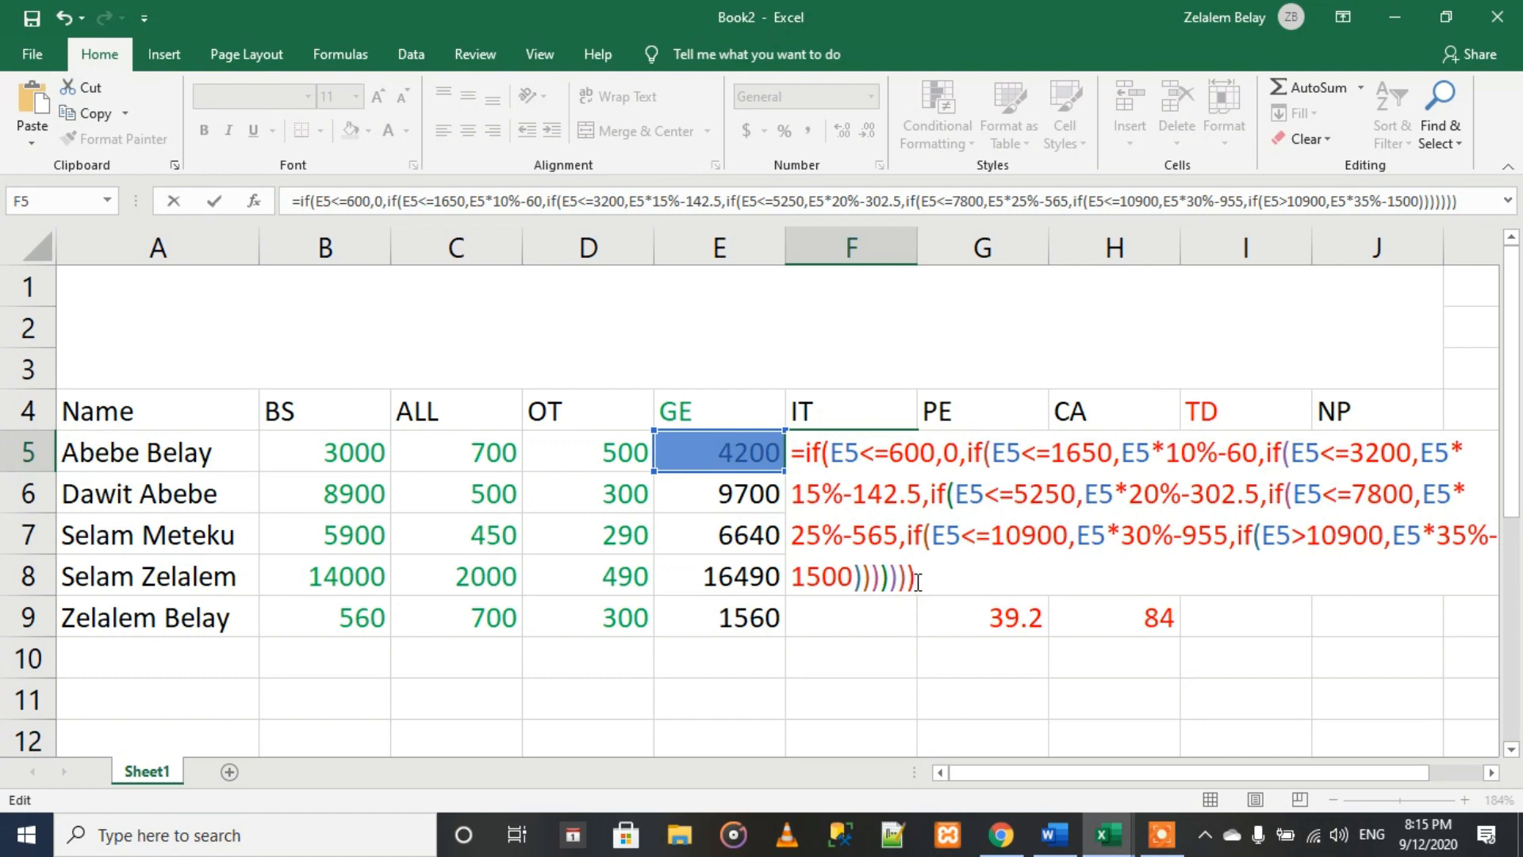
key("Return")
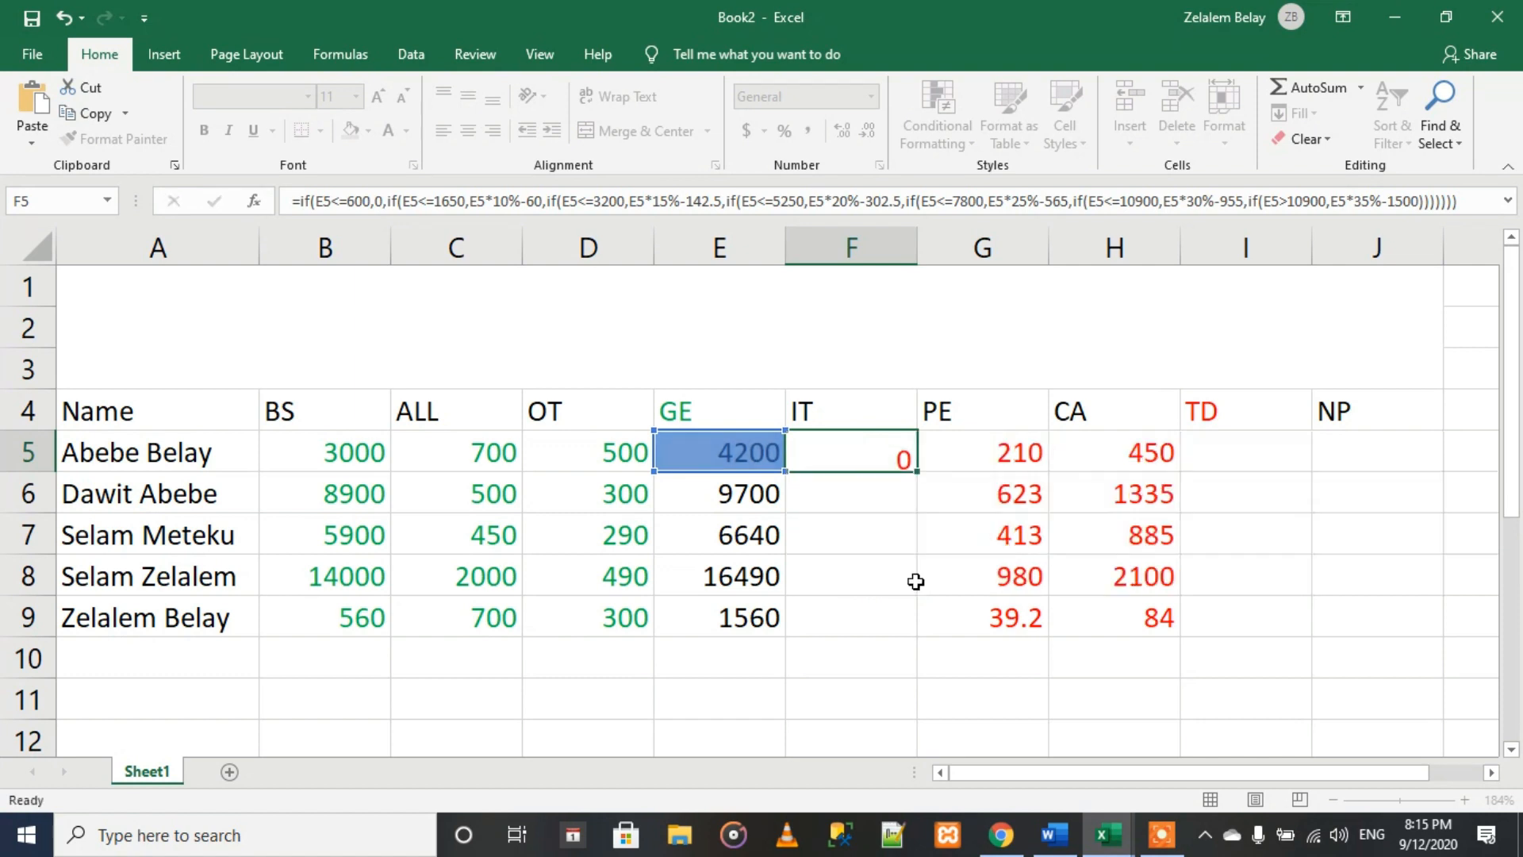
Step: Review the F5 tax formula, the older yellow-highlighted formula in Word, and the salary tax bracket table in Chrome
left_click(880, 453)
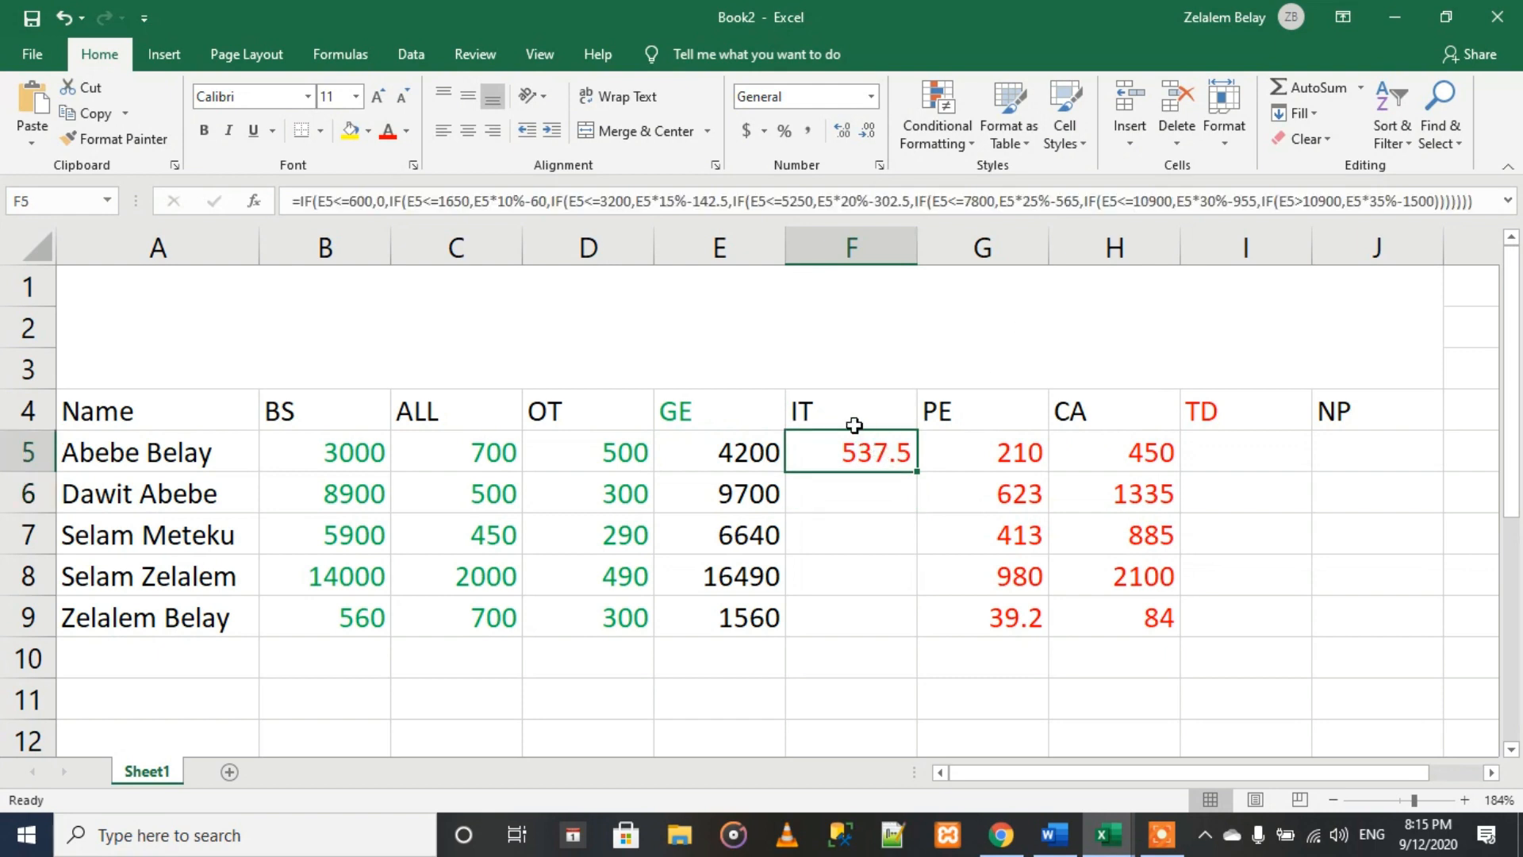
double_click(853, 449)
left_click_drag(982, 578, 794, 452)
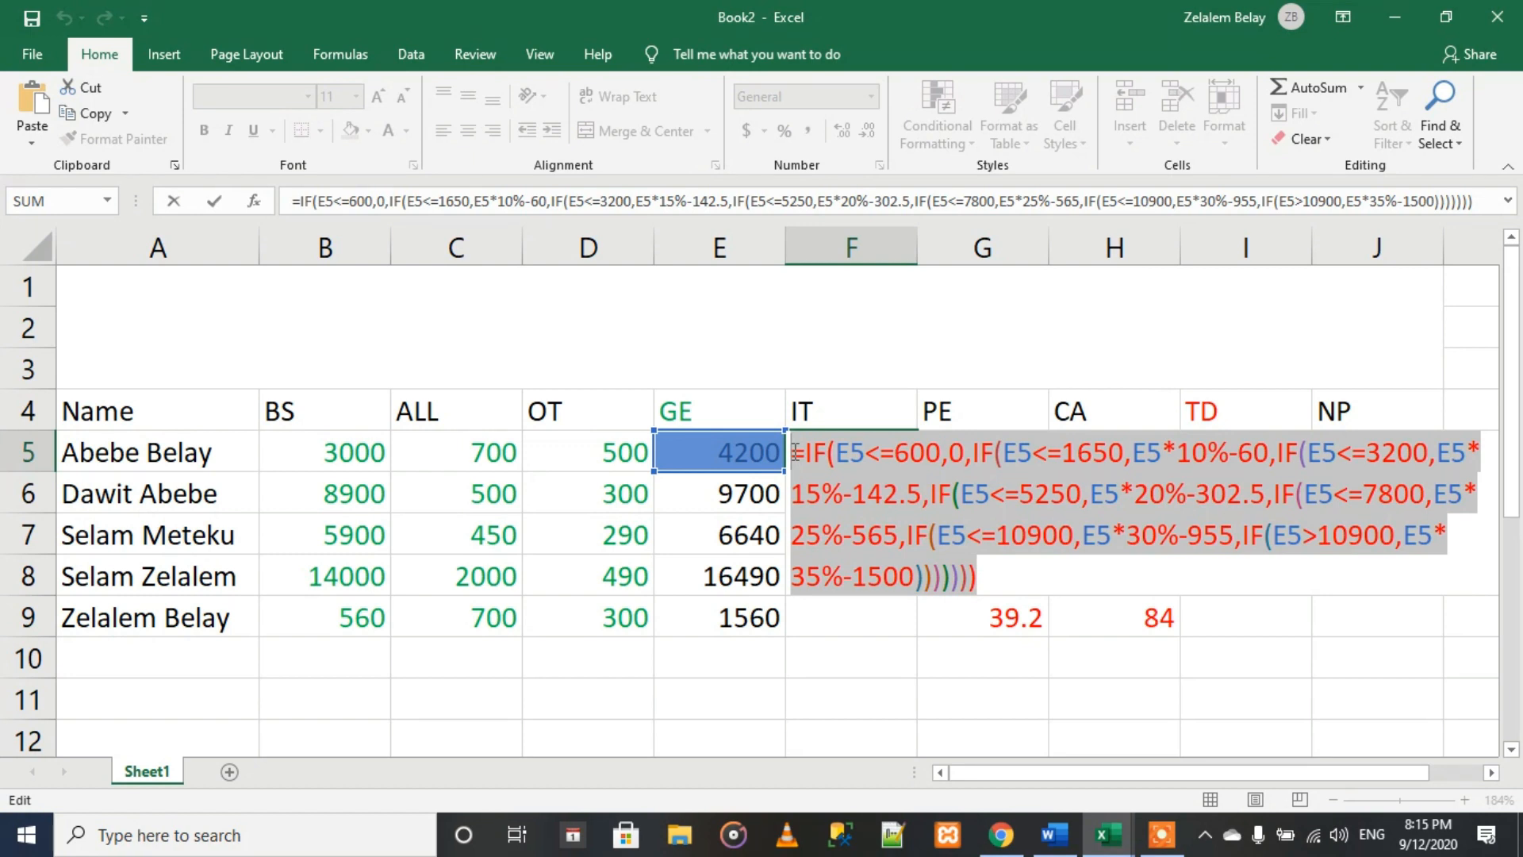
left_click(1054, 834)
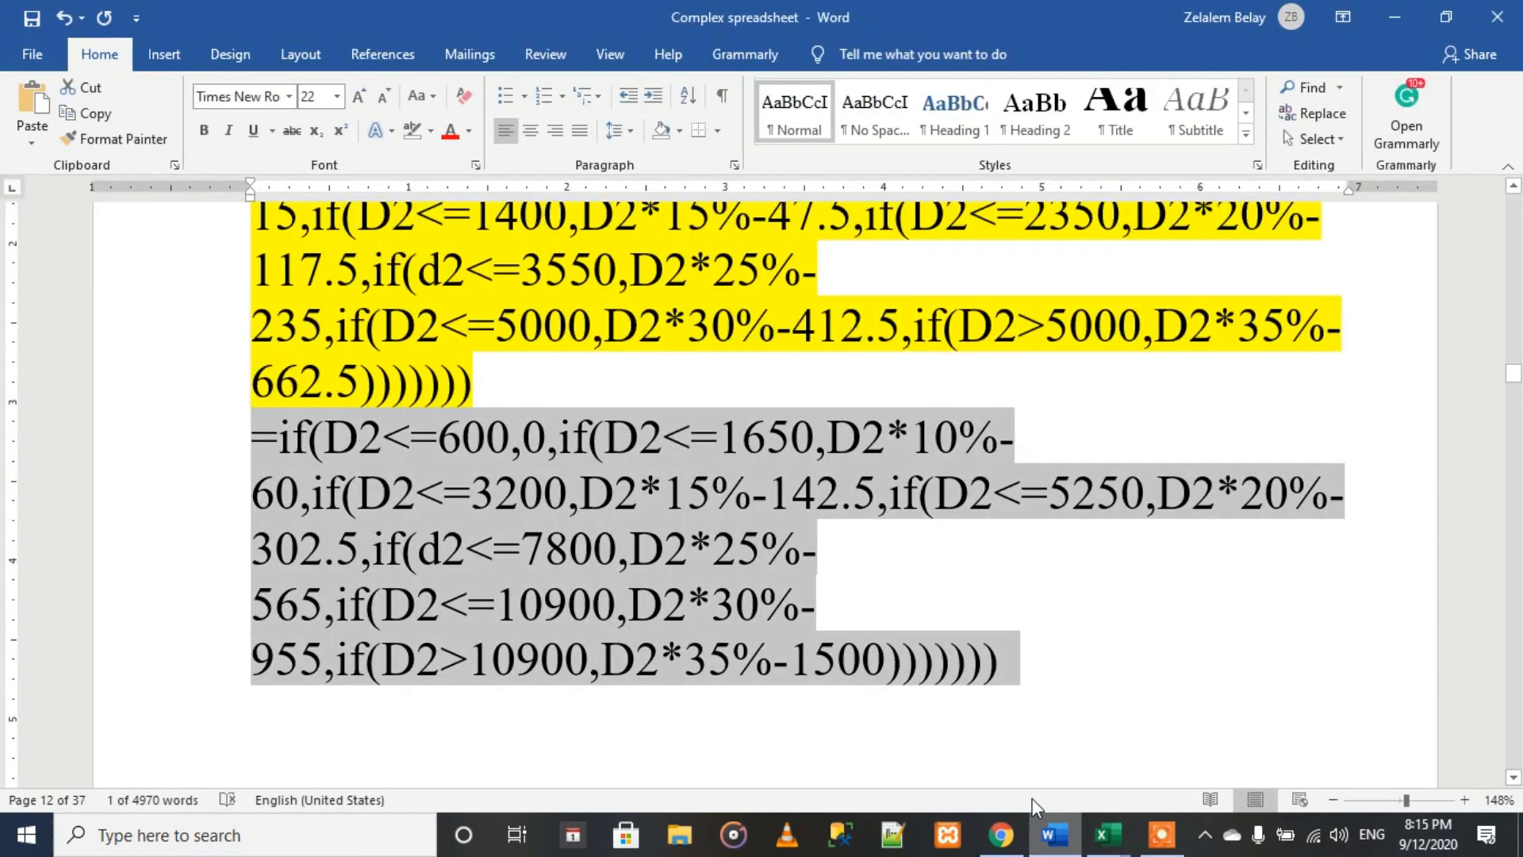
left_click(1514, 188)
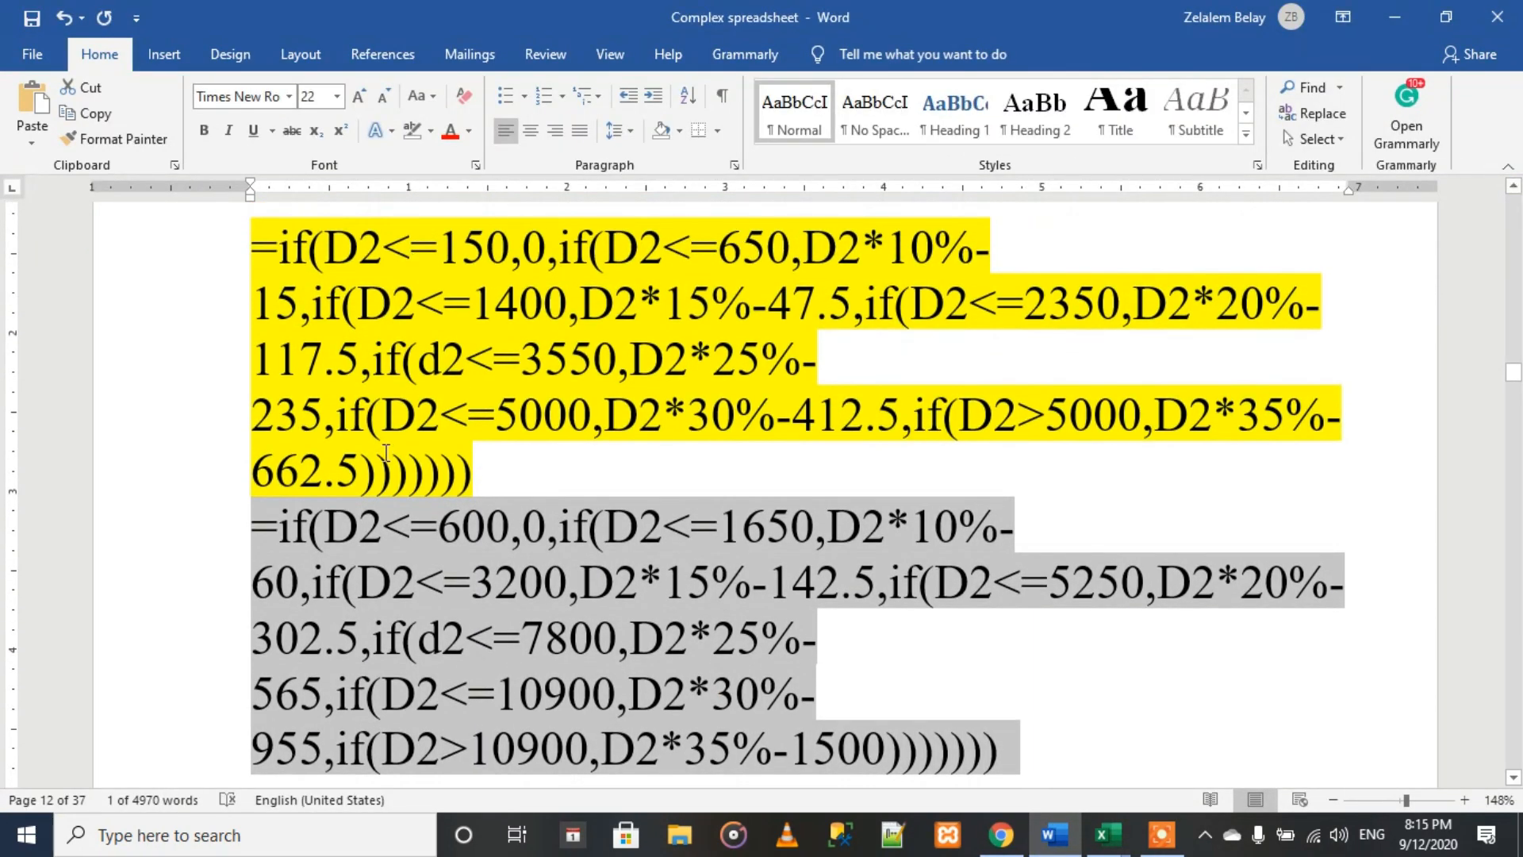
left_click_drag(481, 478, 259, 231)
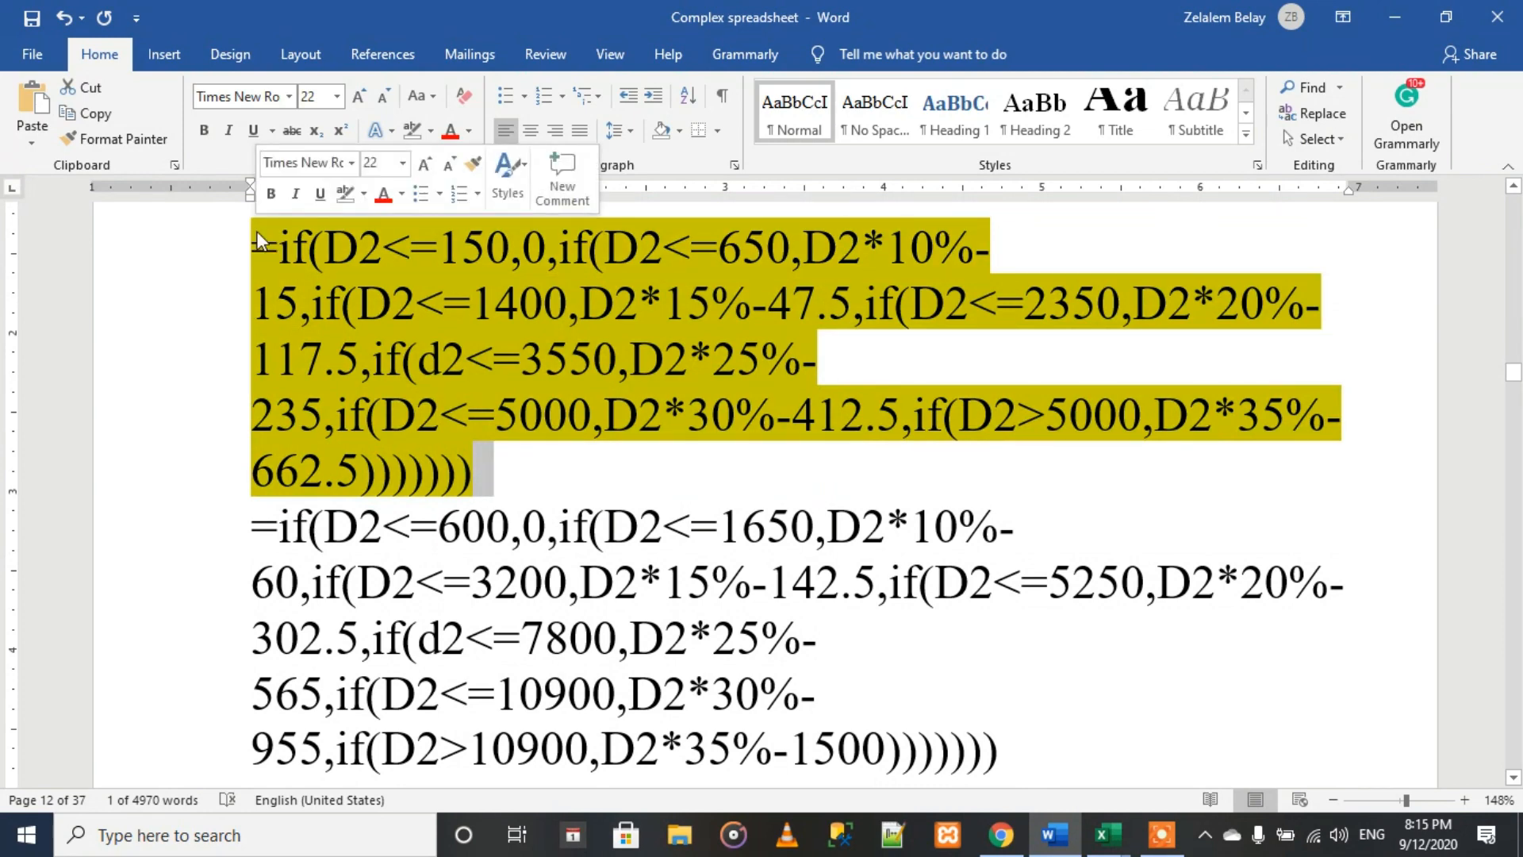
left_click(1001, 834)
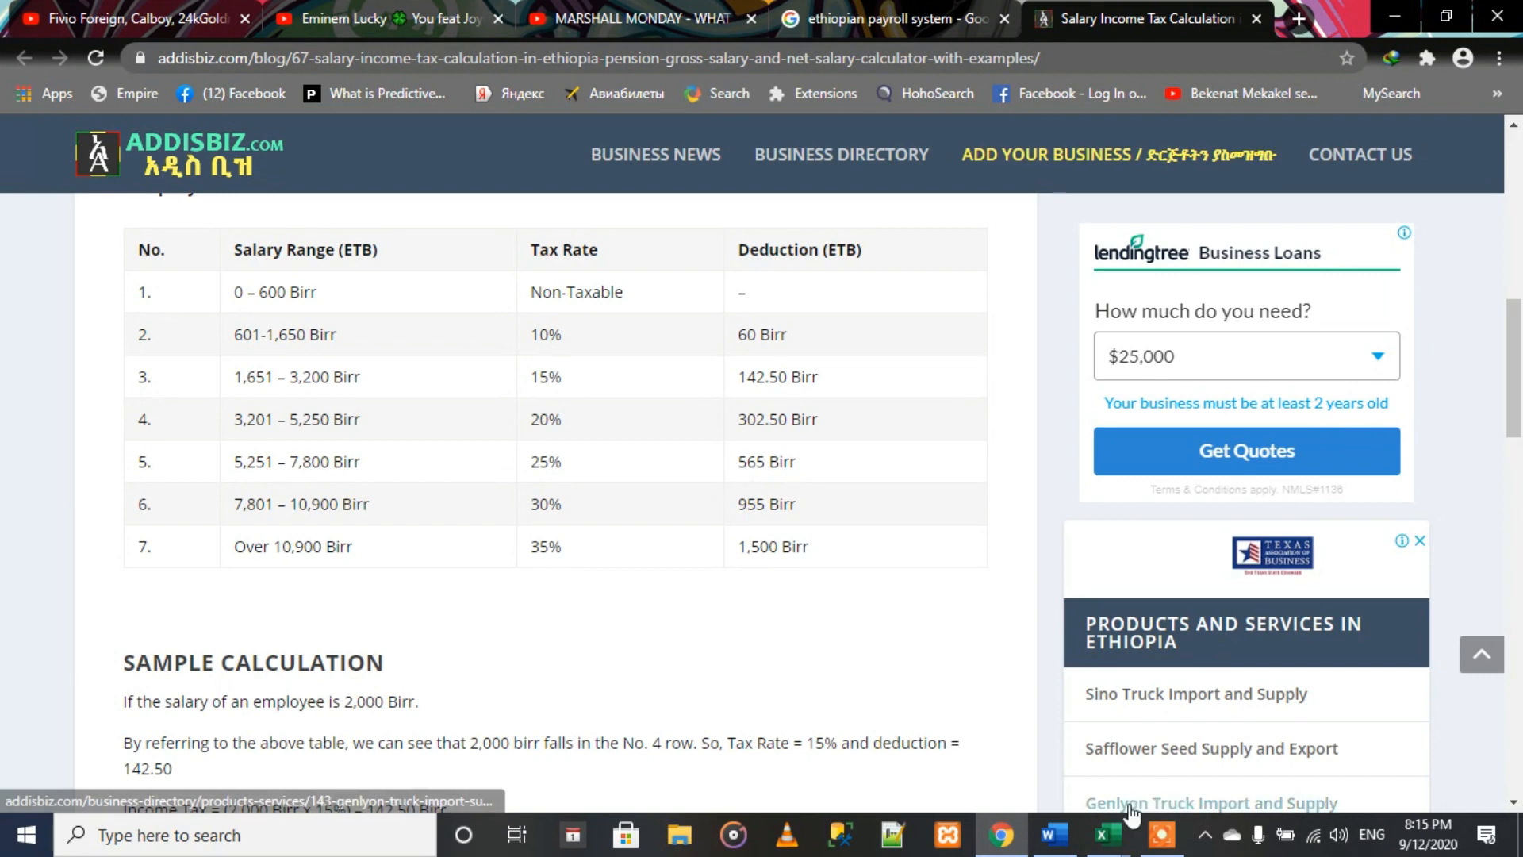
Step: Switch back to the Book2 workbook in Excel and fill the F5 income tax formula down through F9
mouse_move(1125, 830)
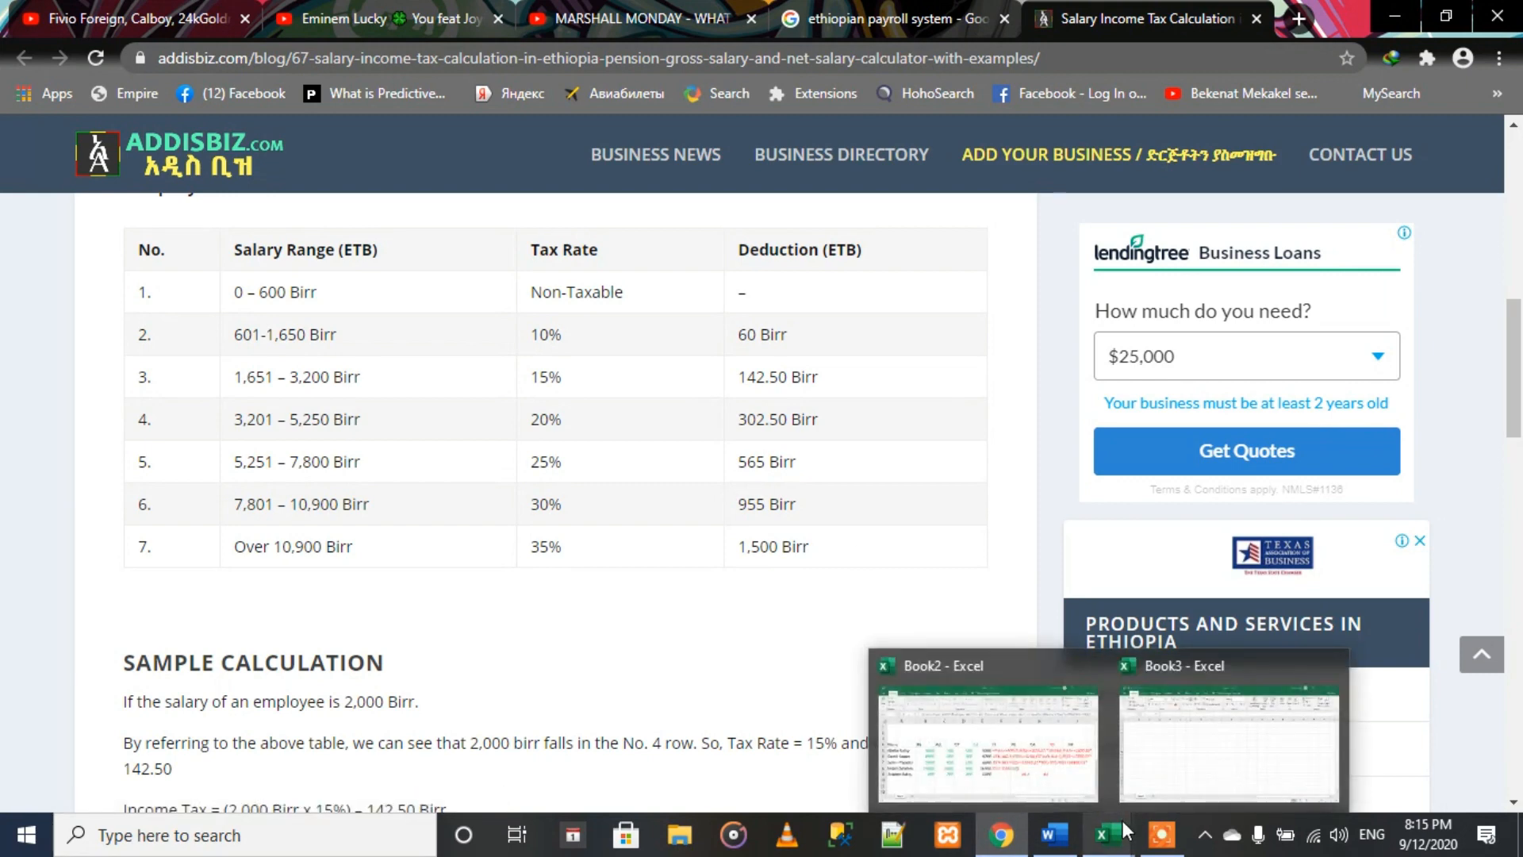
left_click(1023, 753)
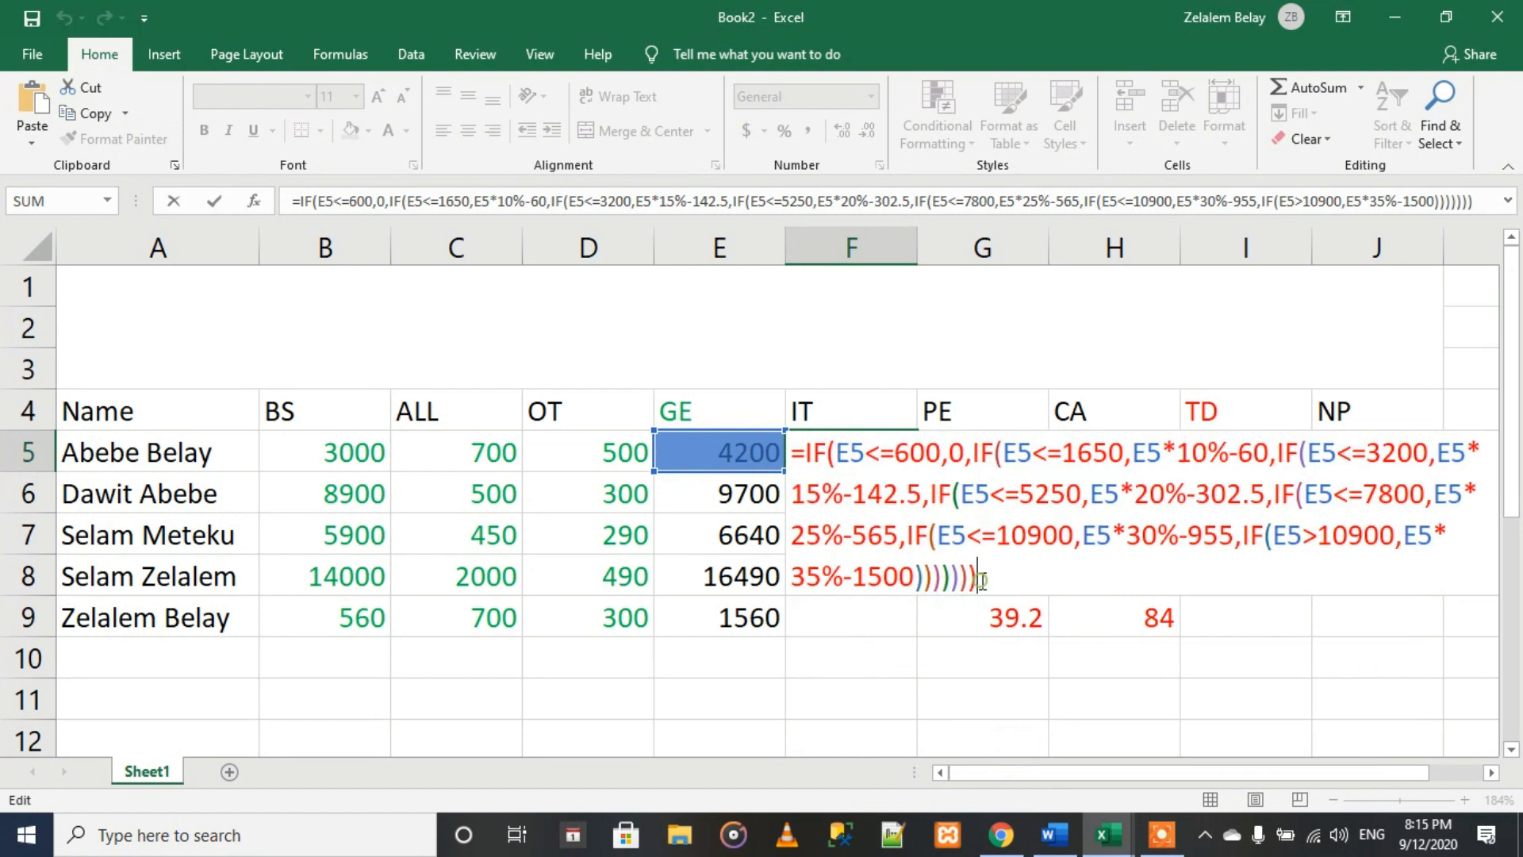
key("Return")
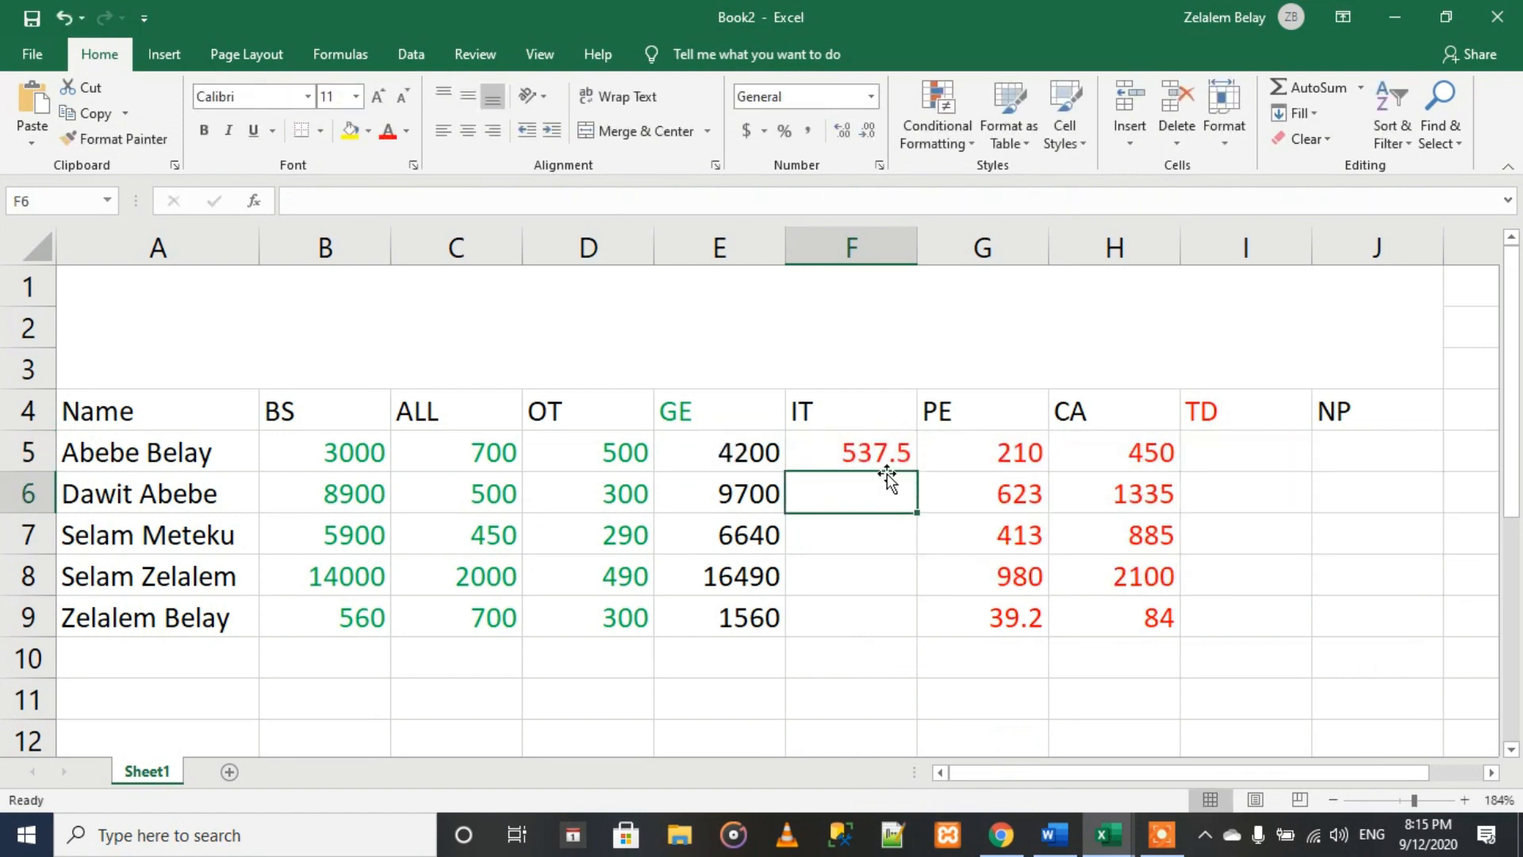
left_click(876, 448)
double_click(916, 473)
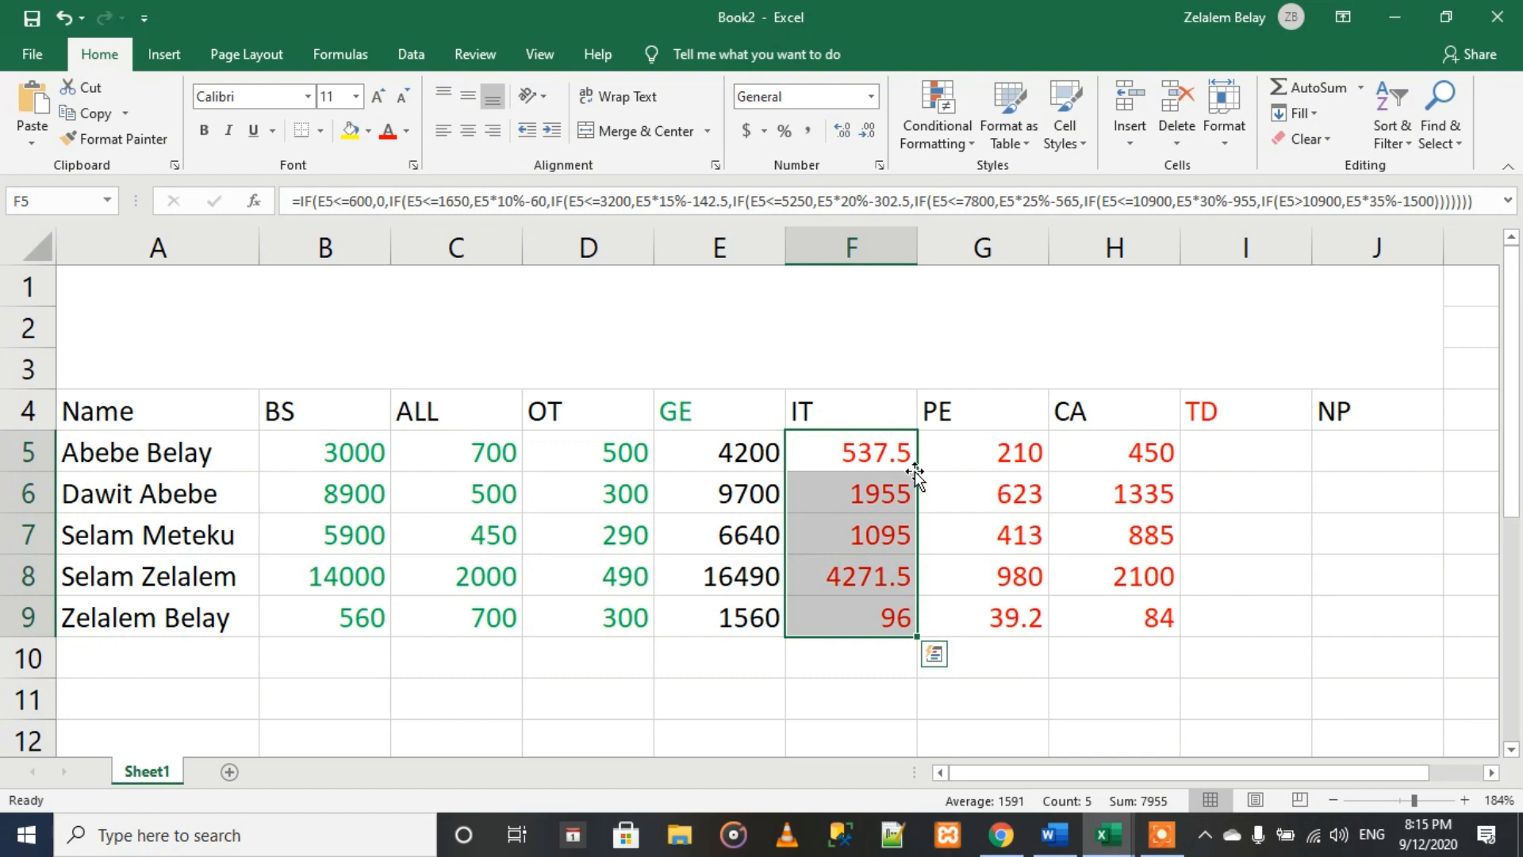
Step: Total the deductions F5:H5 in I5 with the SUM function and fill the formula down through I9
left_click(1268, 449)
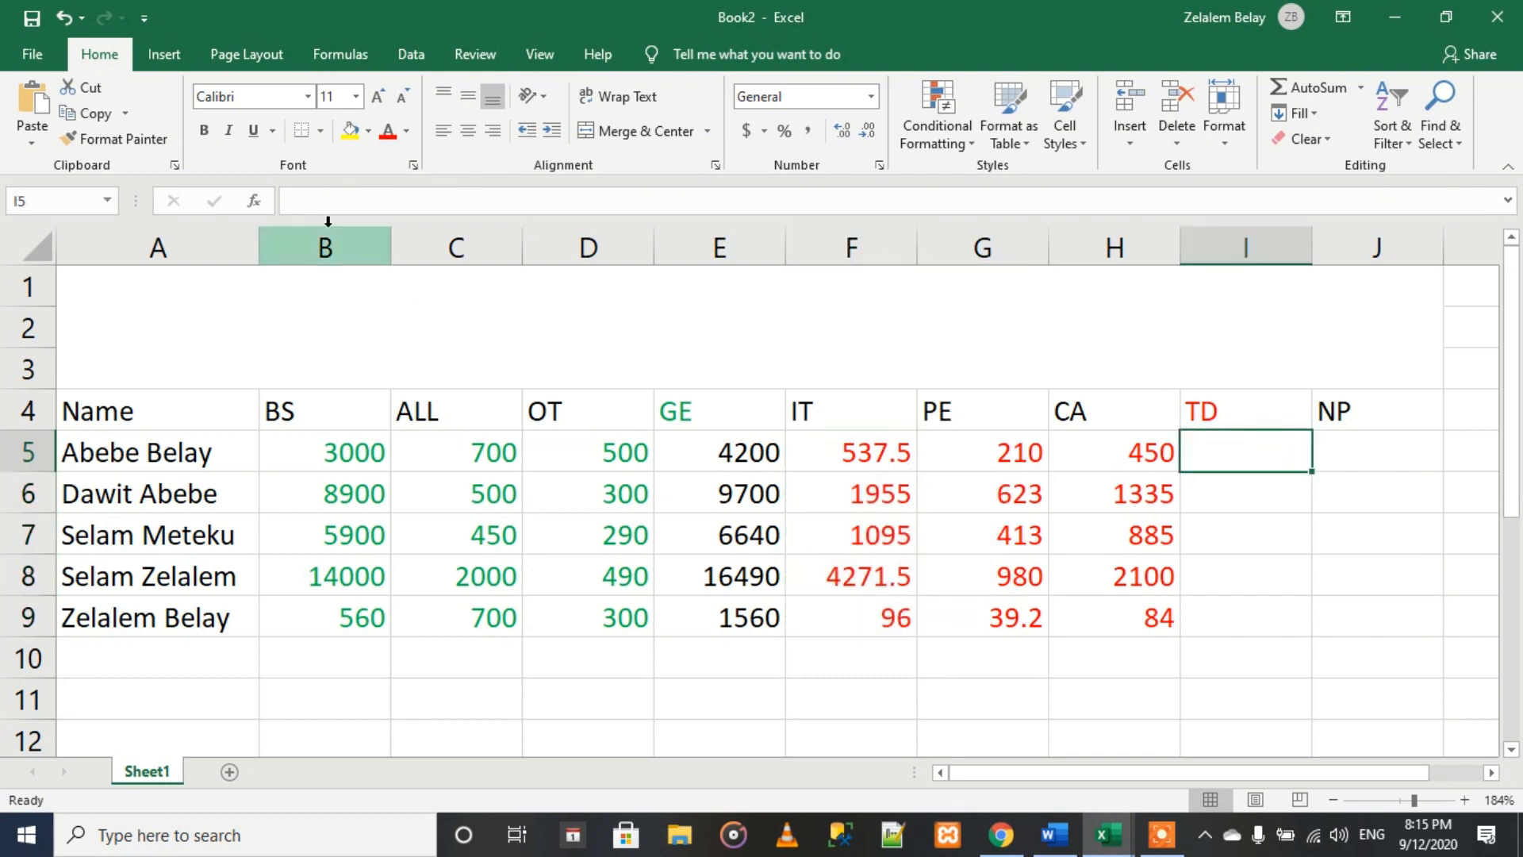
left_click(254, 201)
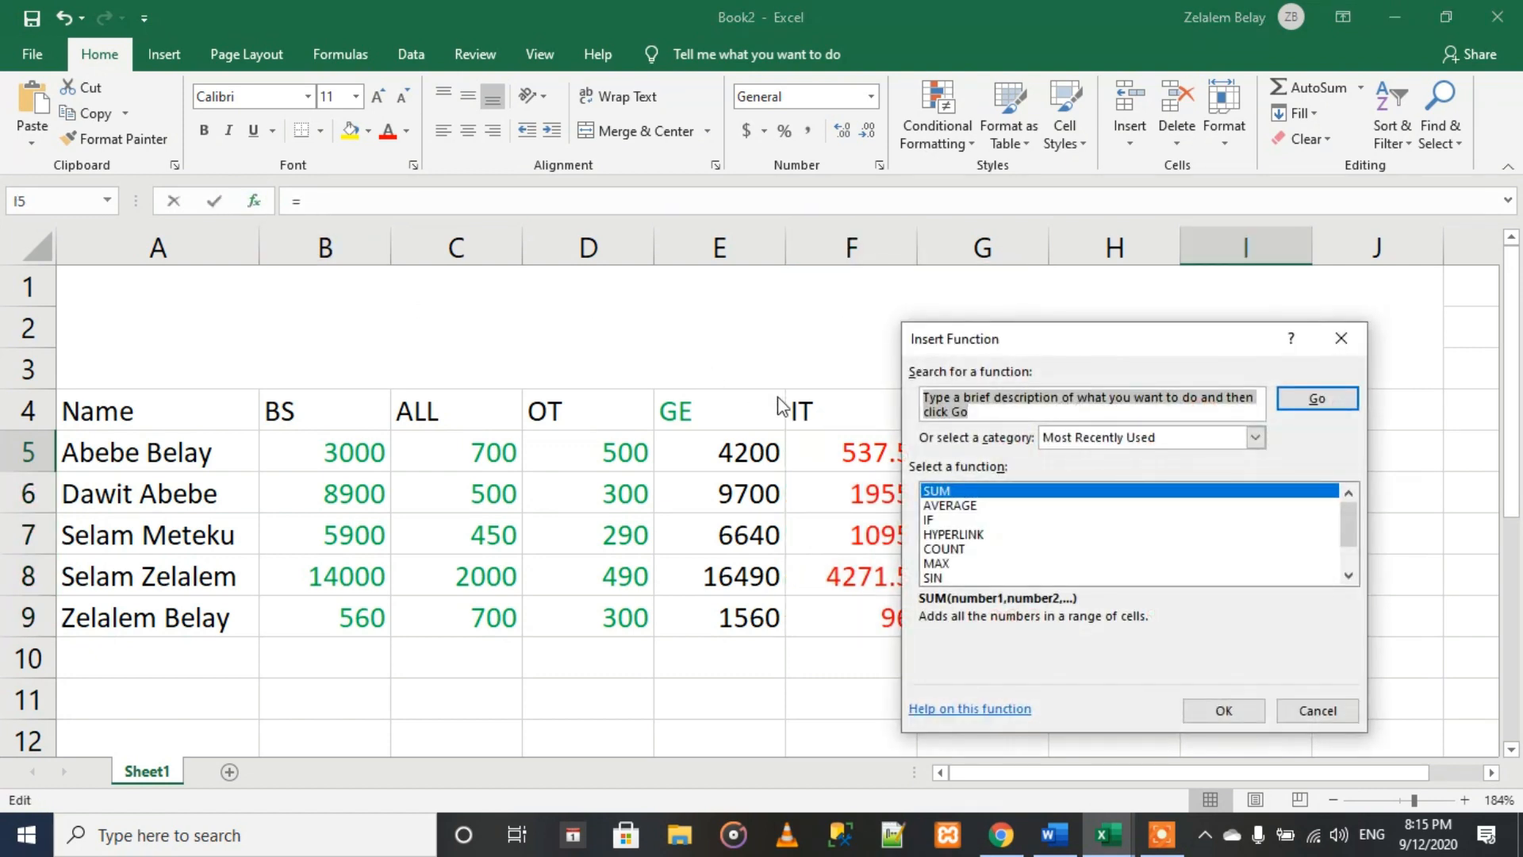
left_click(1225, 711)
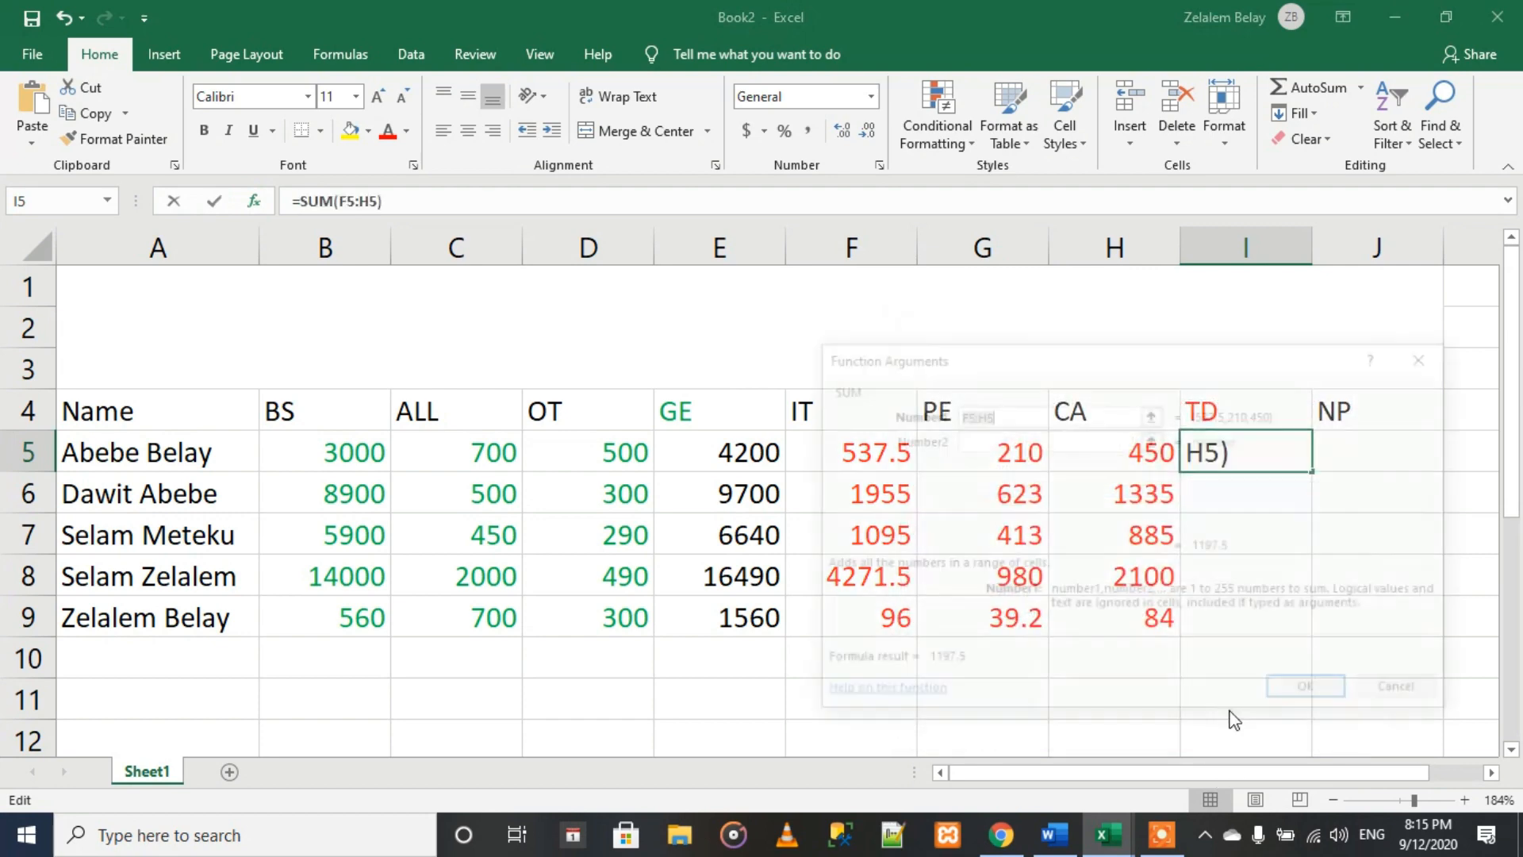
left_click_drag(1181, 357, 1194, 570)
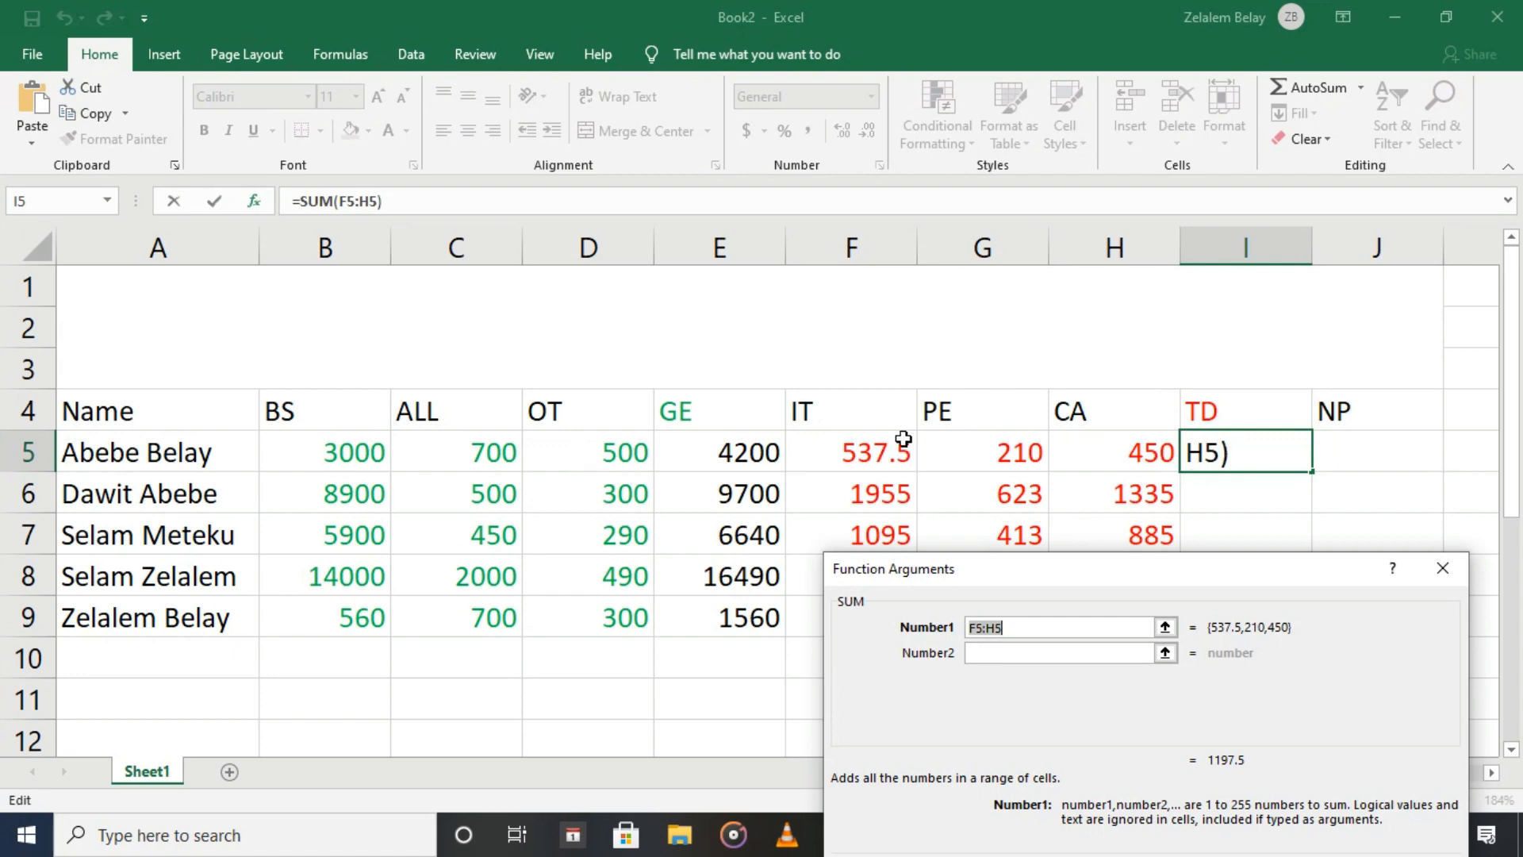
left_click_drag(1081, 568, 433, 225)
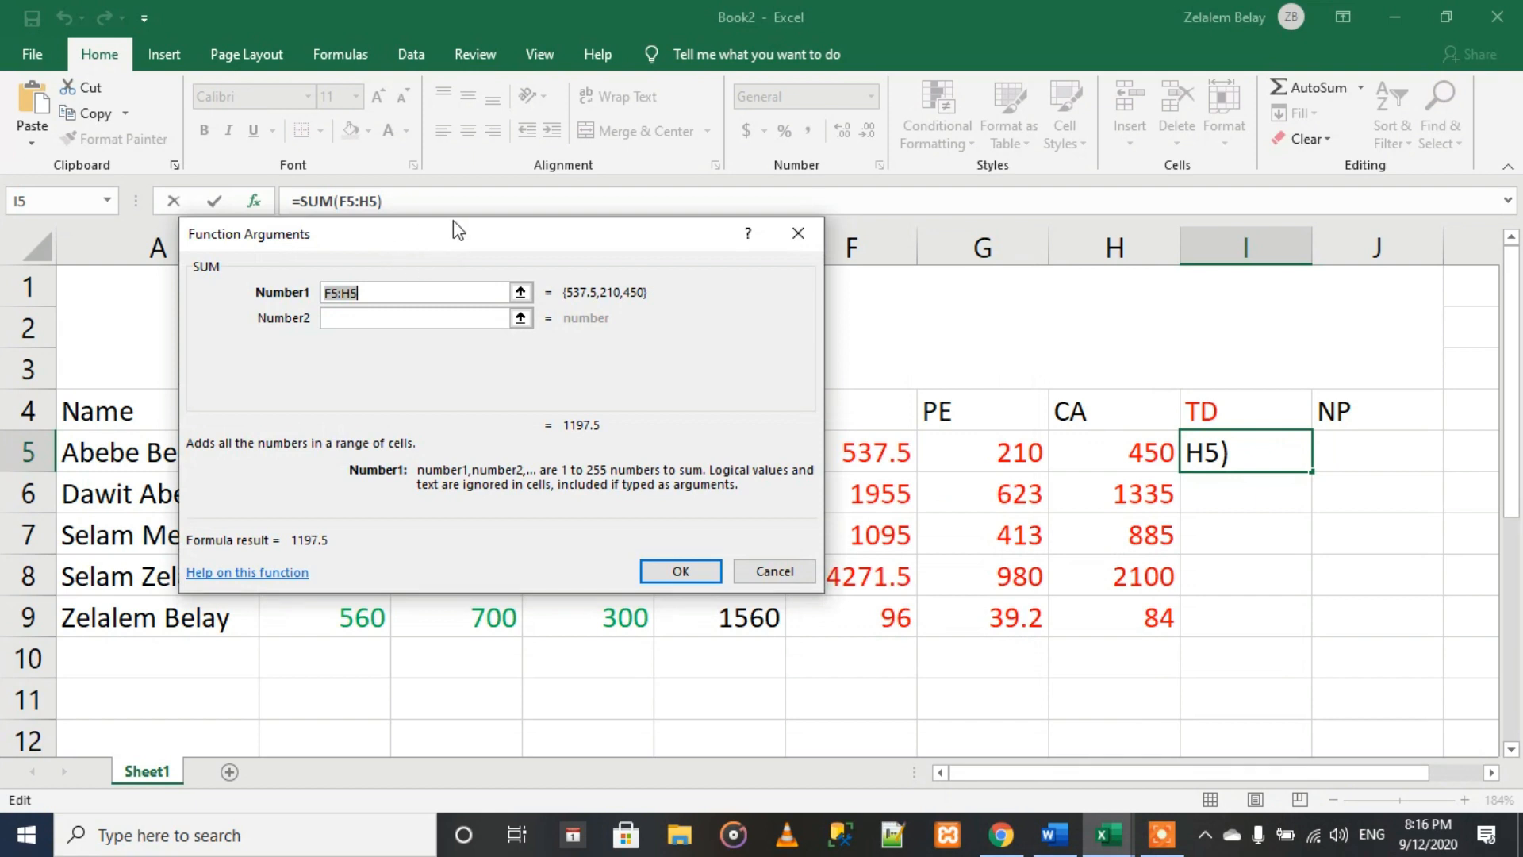
left_click_drag(593, 248, 430, 231)
left_click_drag(850, 452, 1095, 454)
left_click_drag(493, 222, 573, 224)
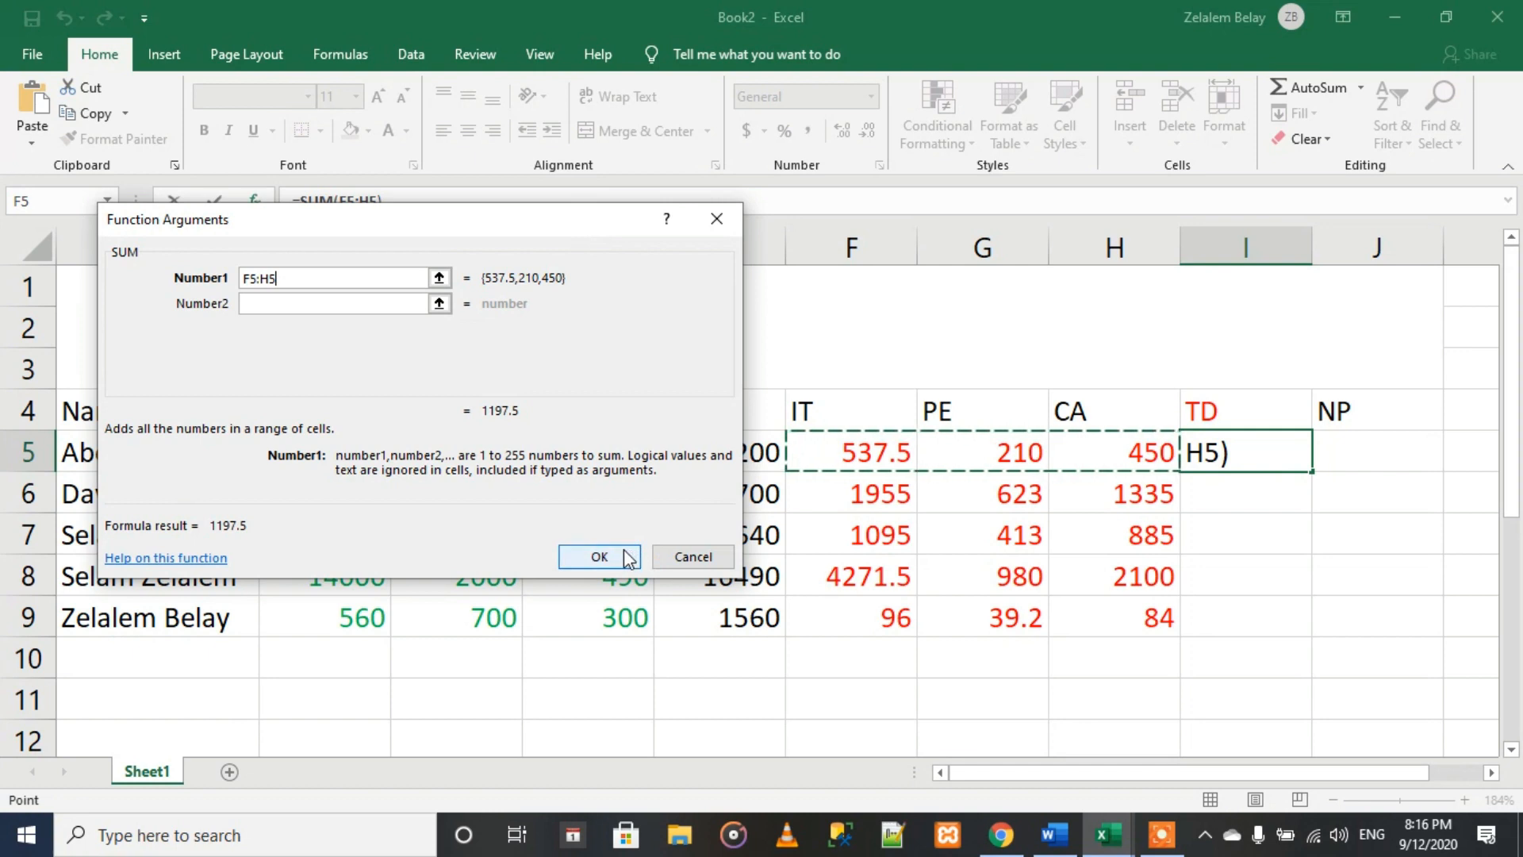
left_click(598, 556)
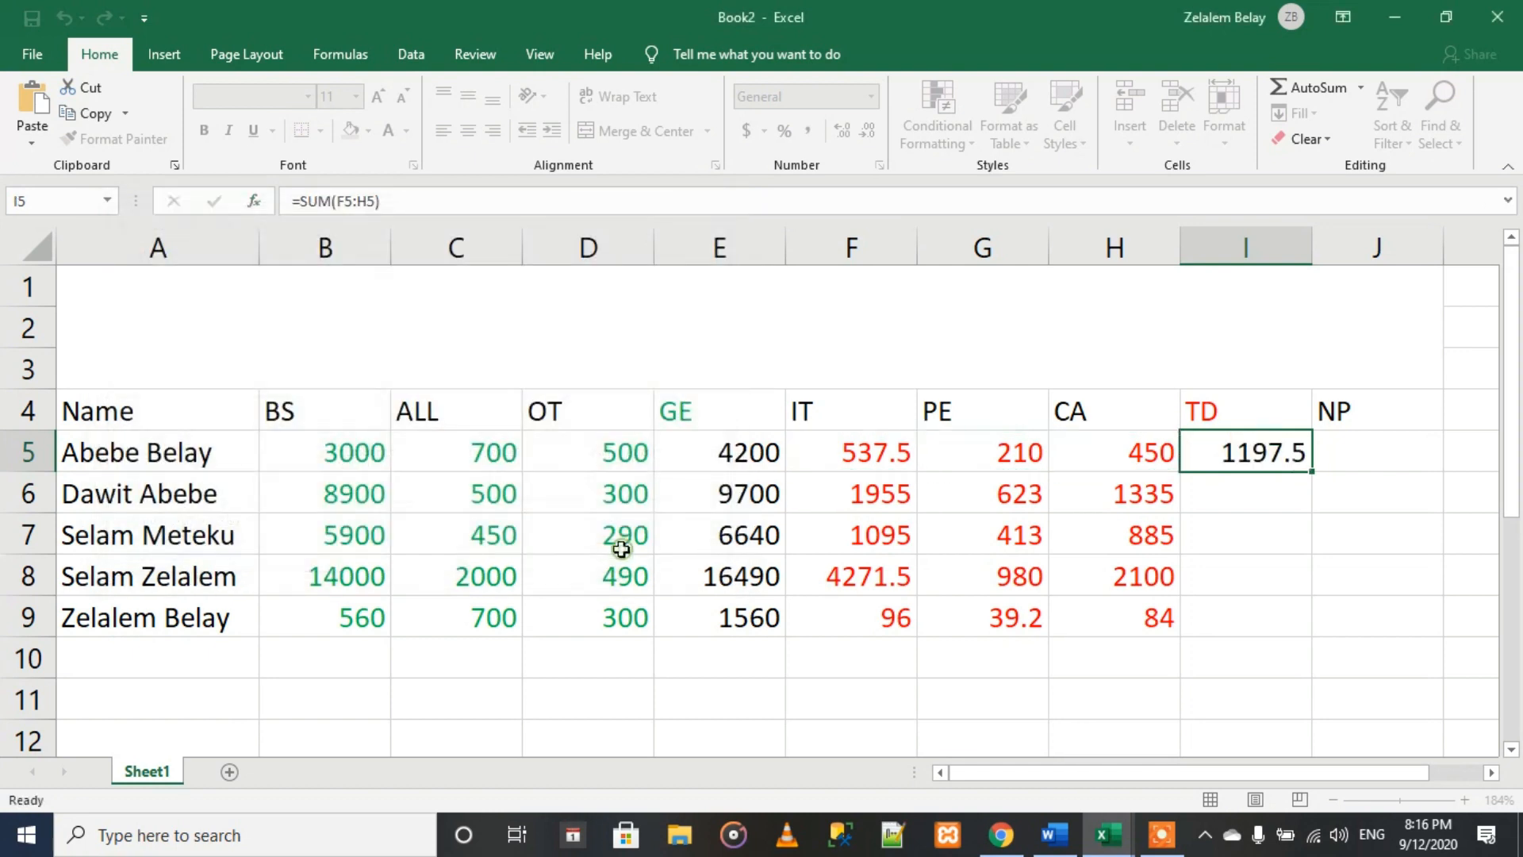
double_click(1312, 472)
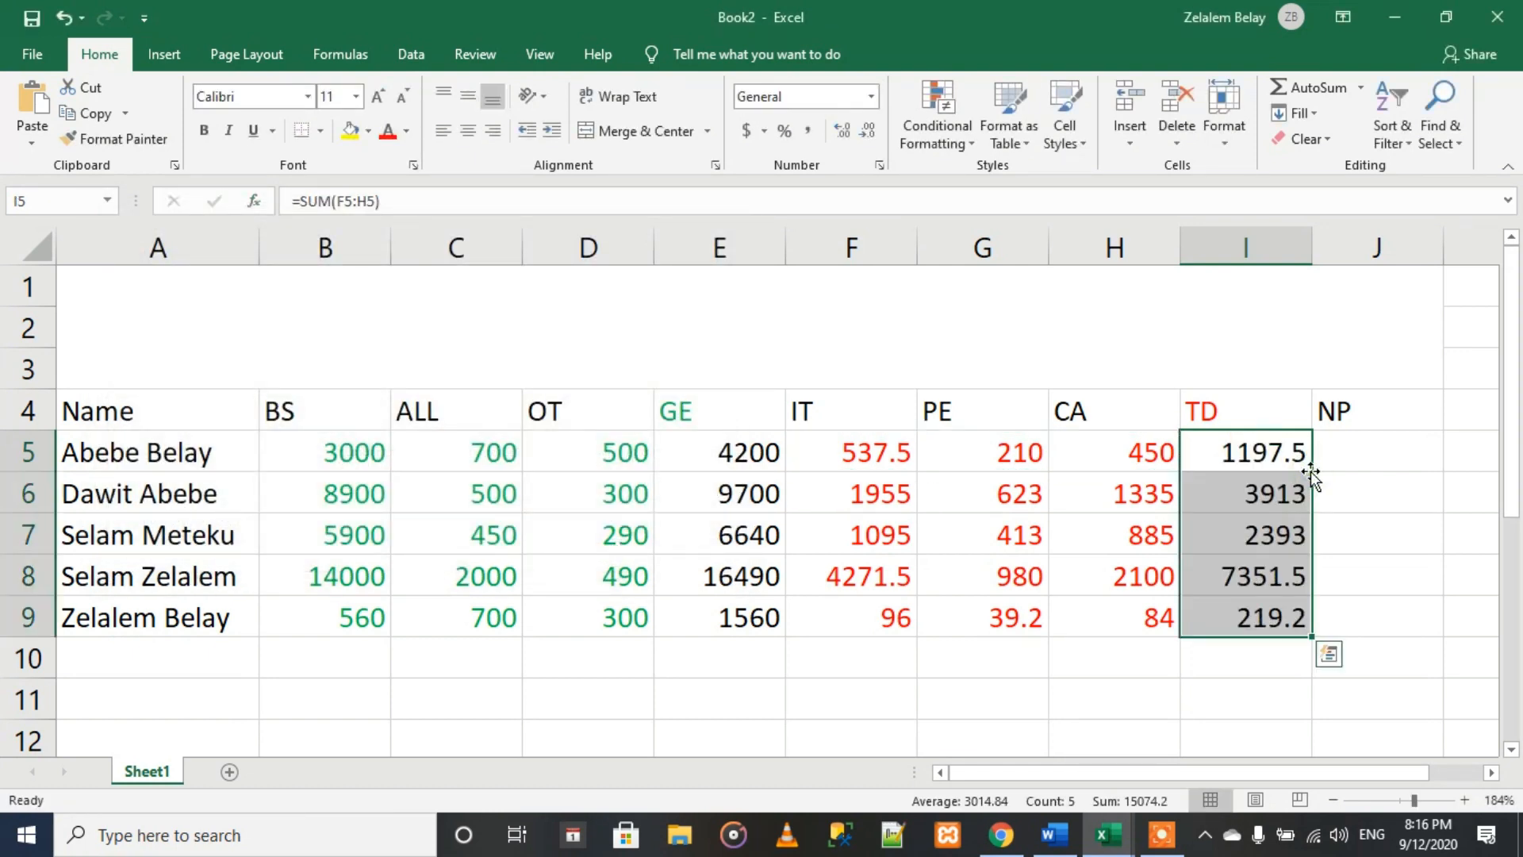
Step: Examine the GE and TD columns together with the row 5 earnings in B5:D5 and deductions in F5:H5
left_click(1355, 440)
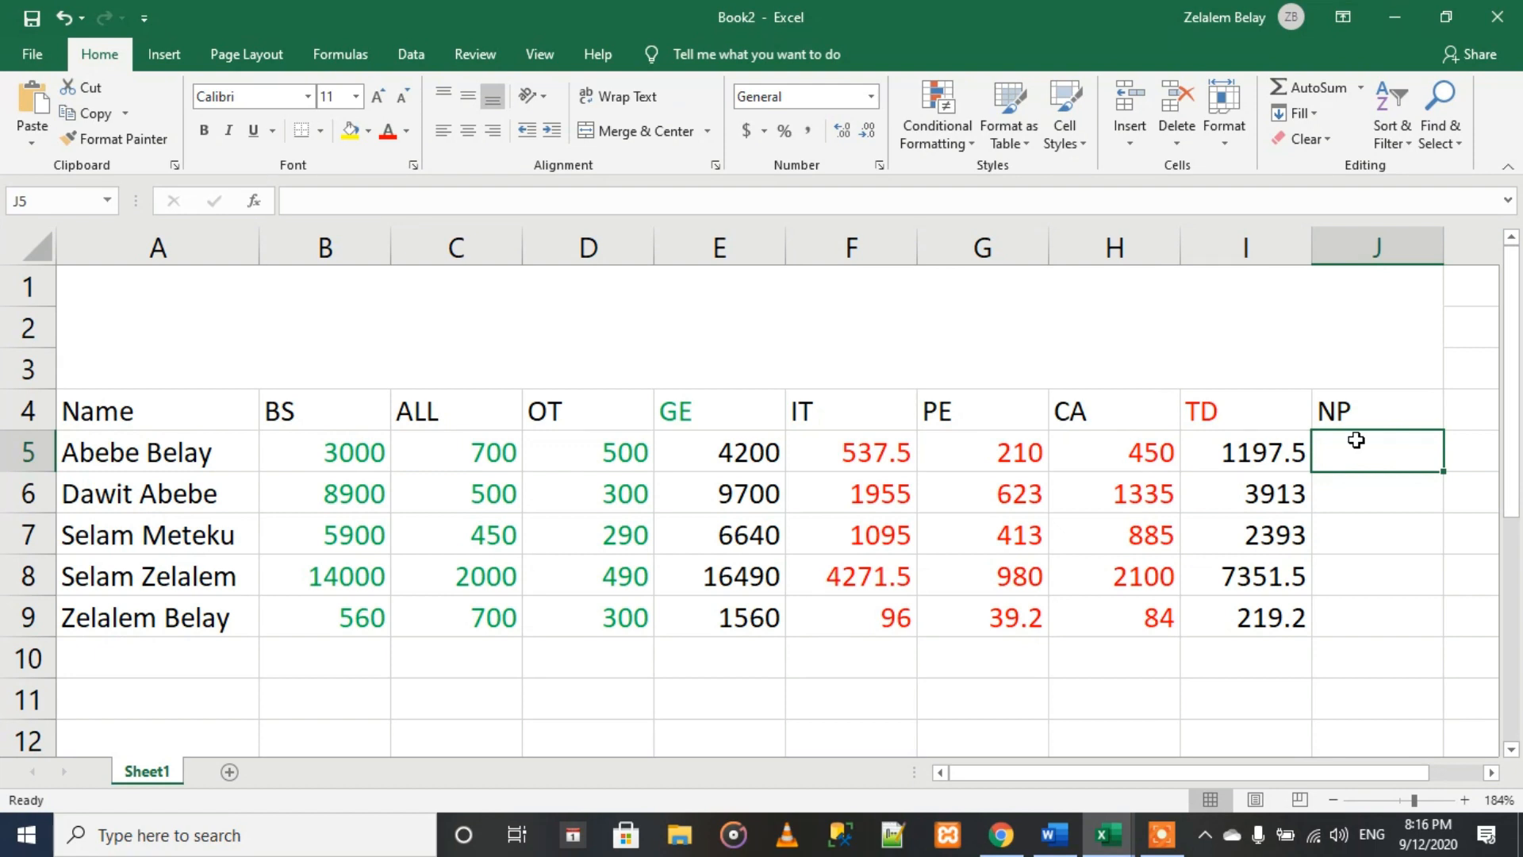
left_click(721, 410)
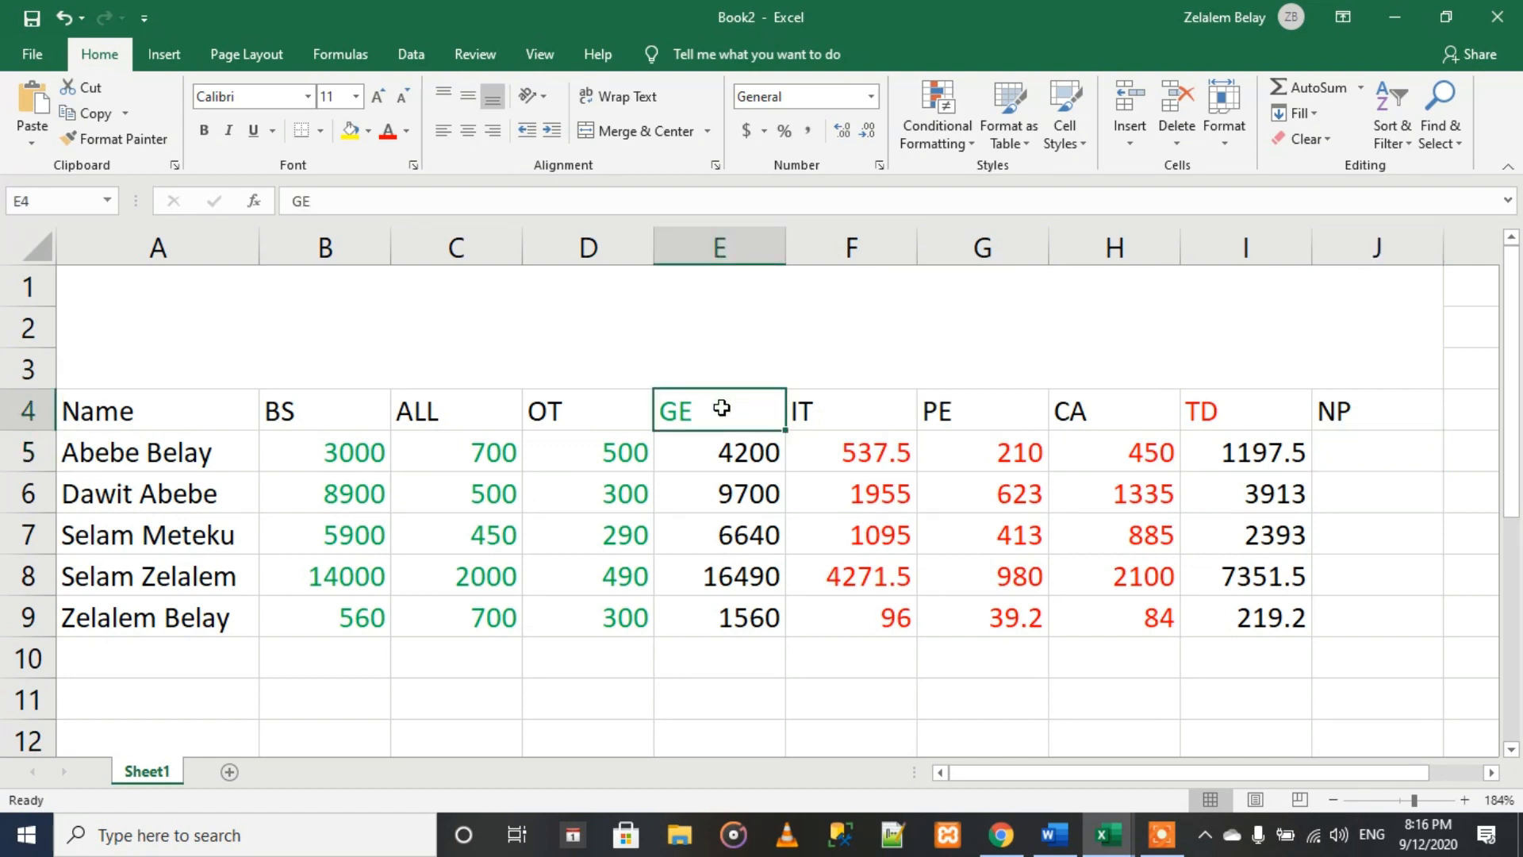
left_click(1211, 408)
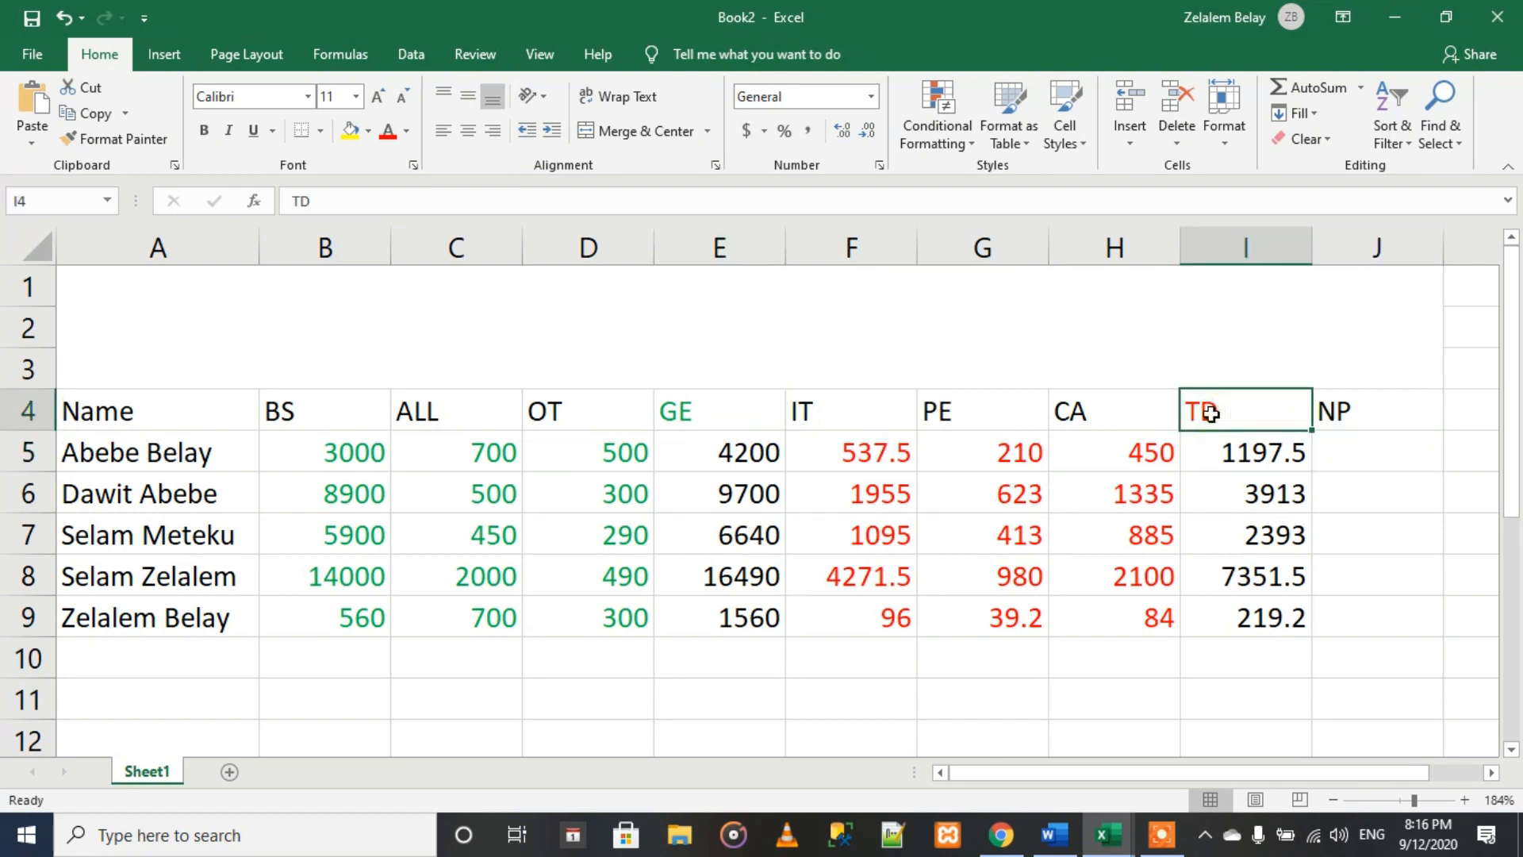
left_click_drag(334, 451, 617, 452)
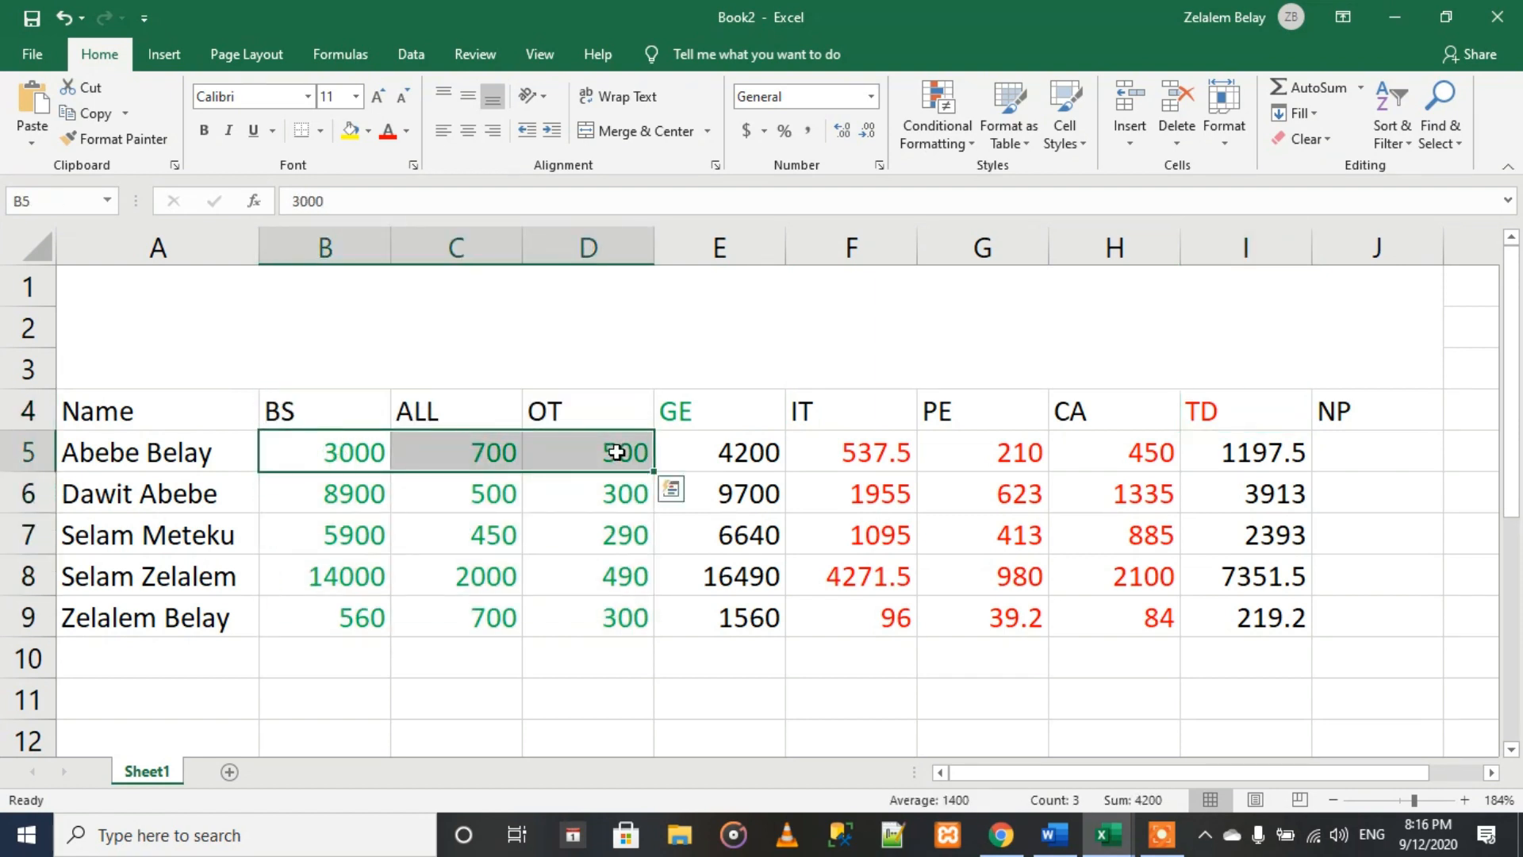
left_click(846, 446)
left_click_drag(846, 446, 1124, 445)
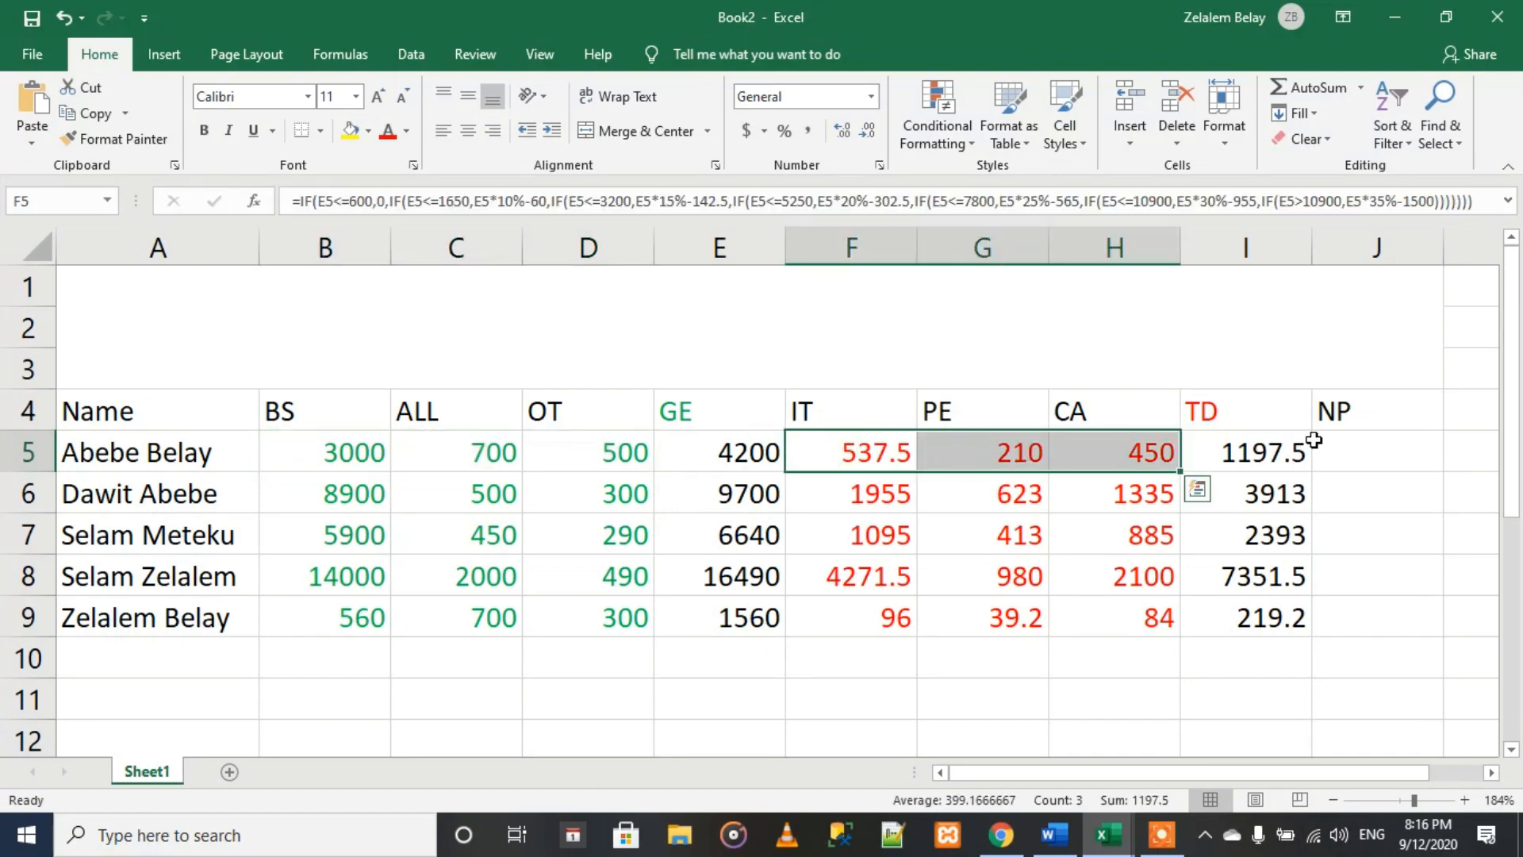
Step: Enter the net pay formula =E5-I5 in J5 and fill it down through J9
left_click(1354, 444)
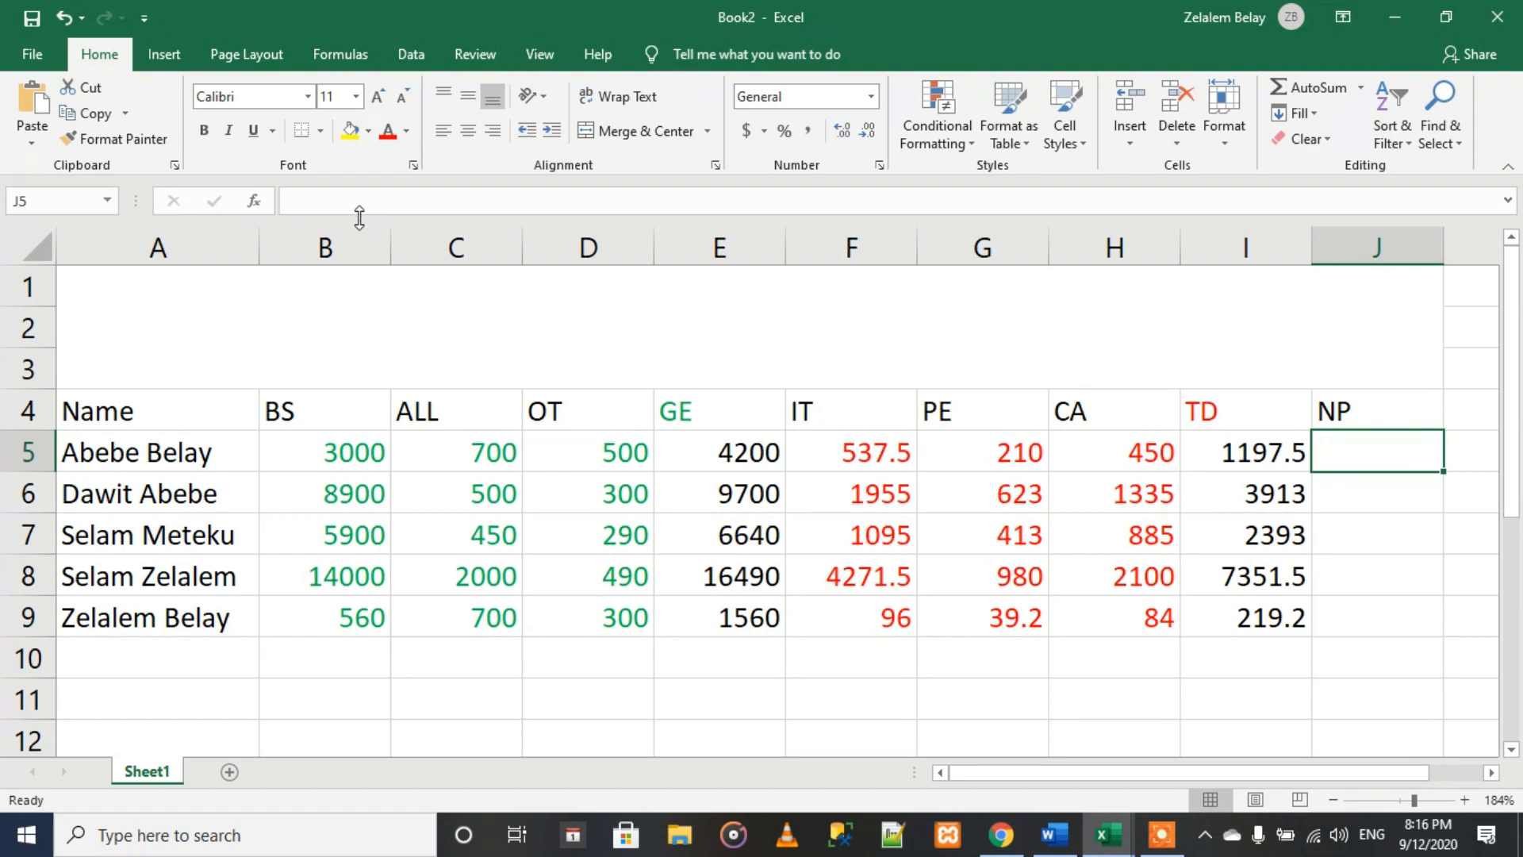
type("=")
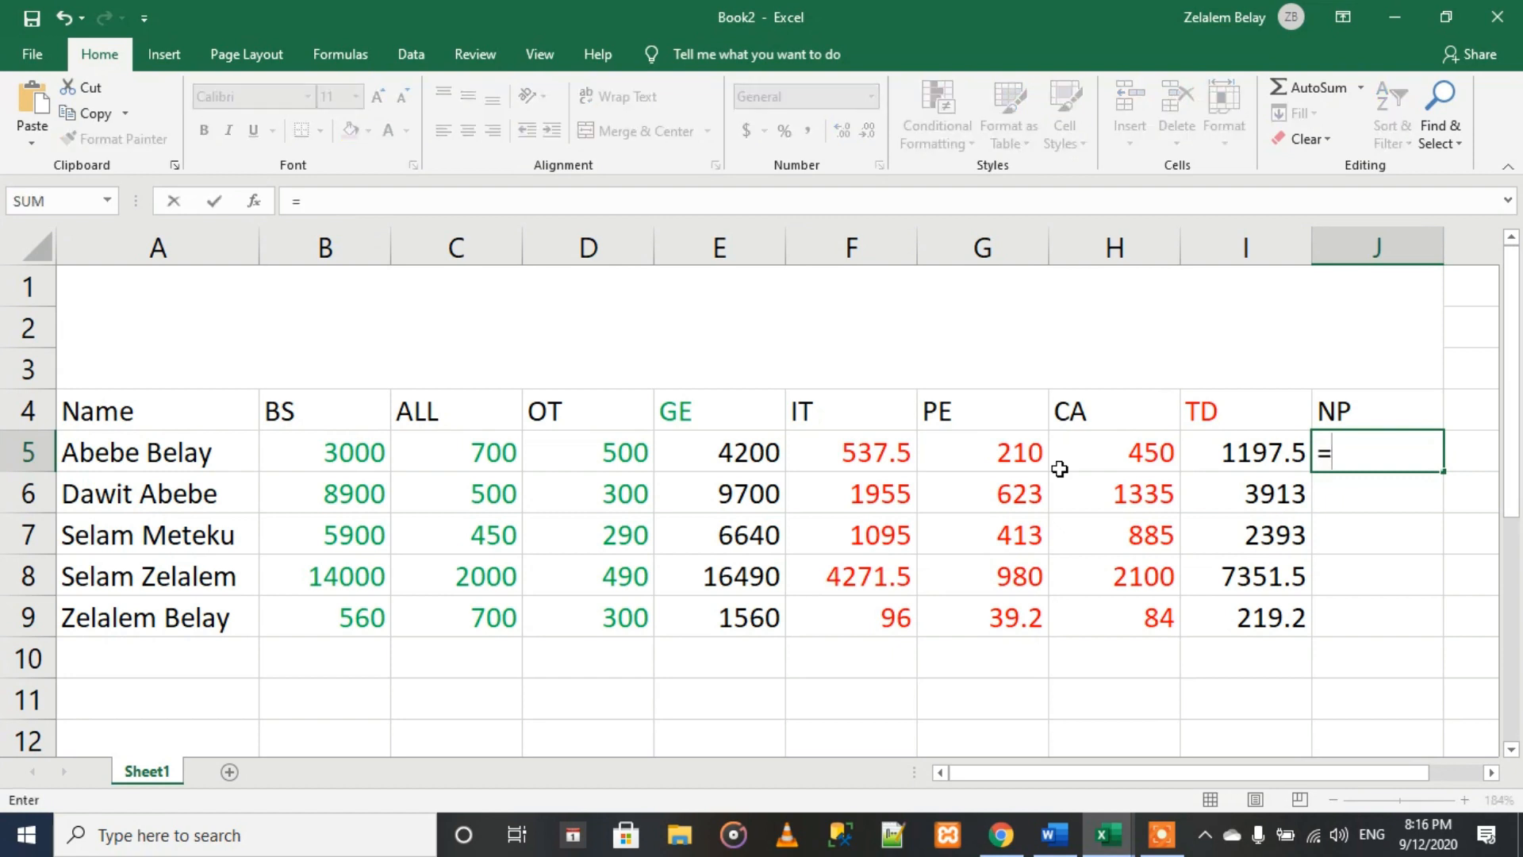
left_click(723, 454)
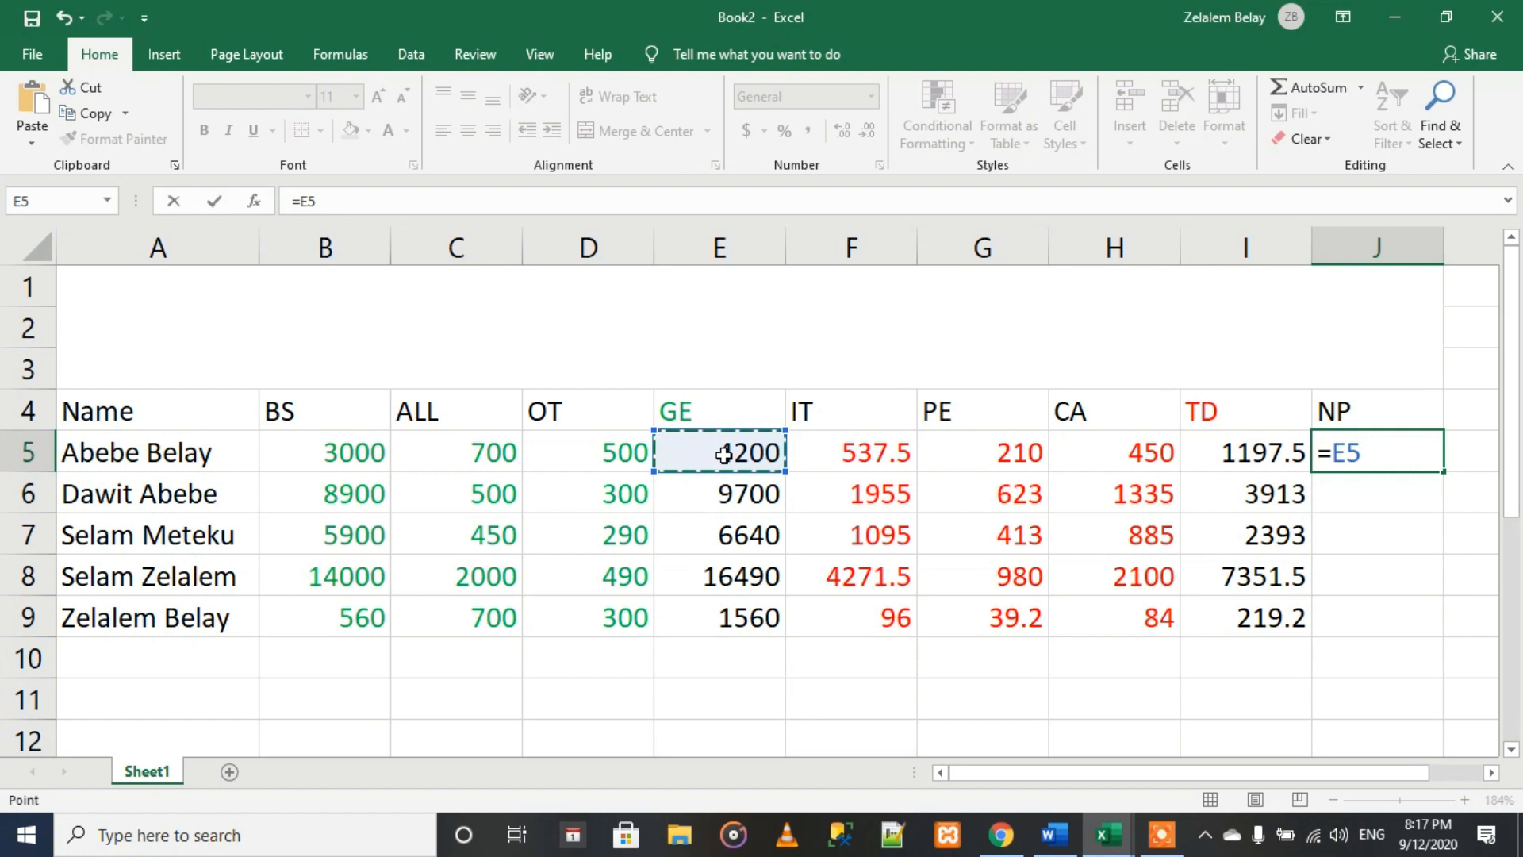
type("-")
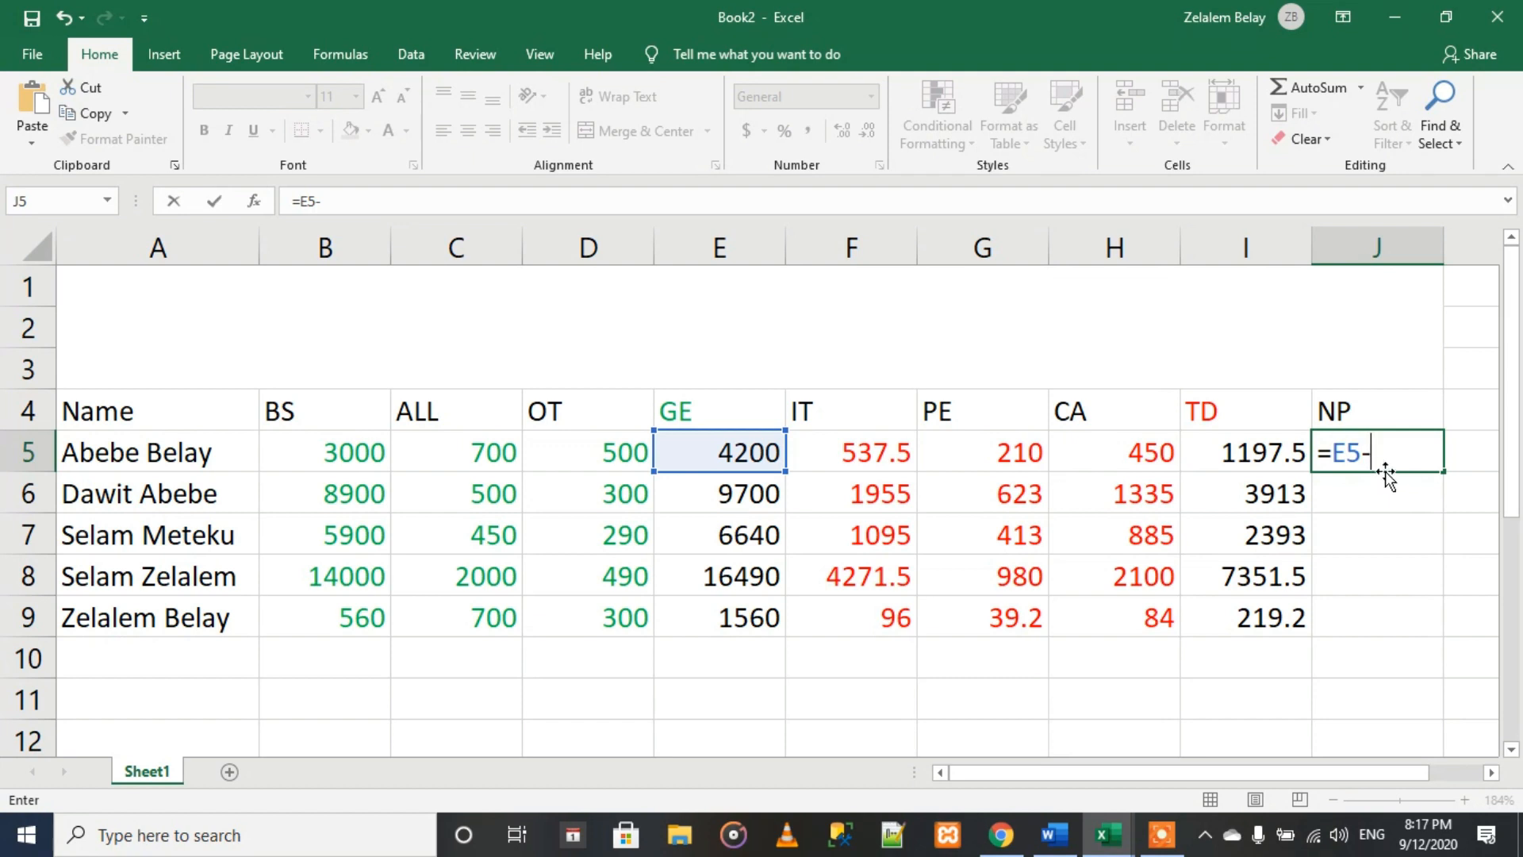
left_click(1217, 444)
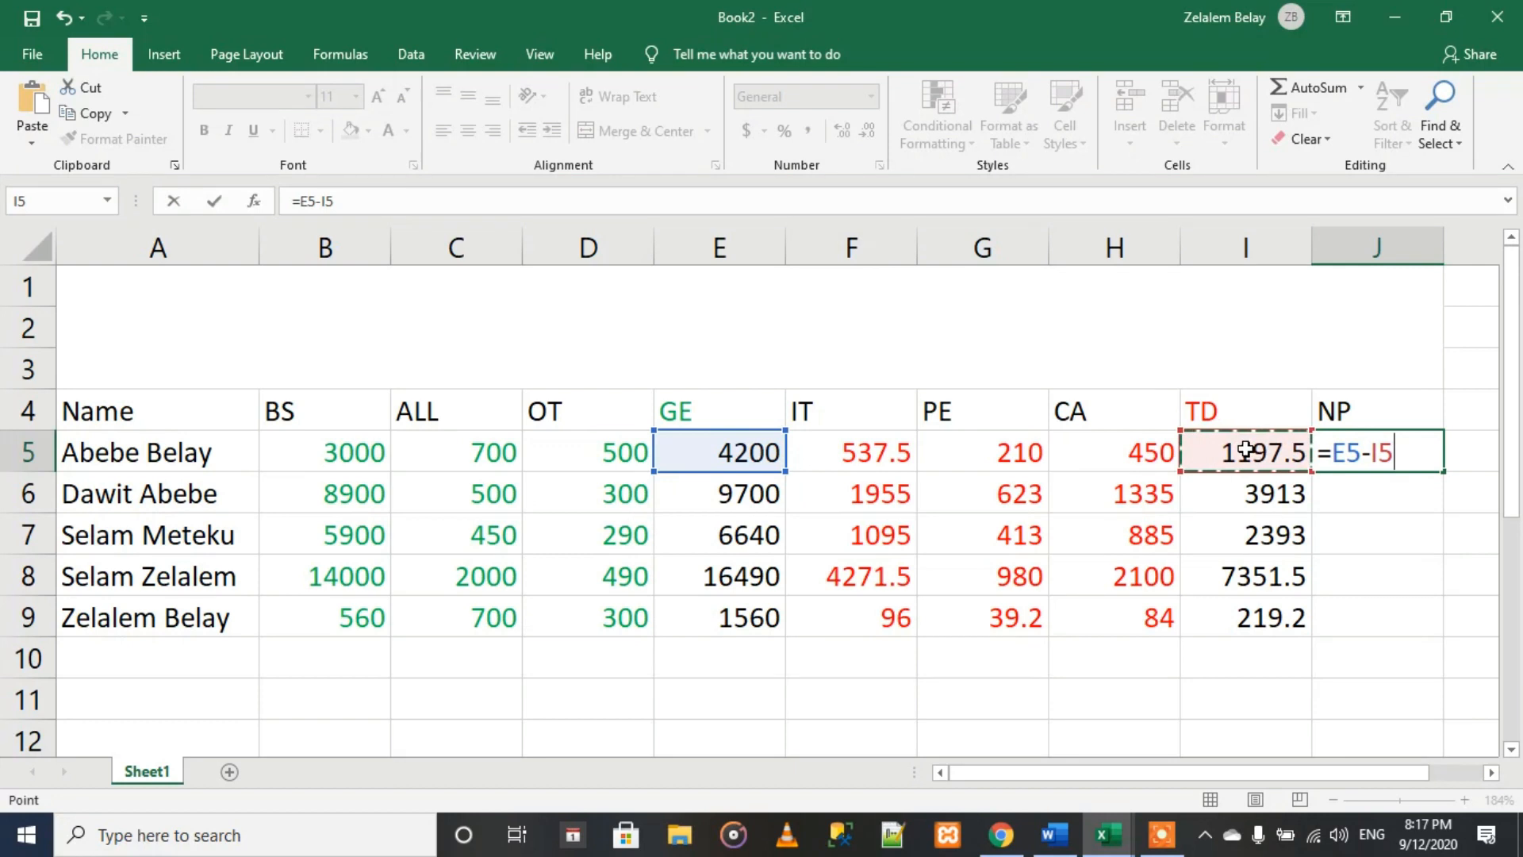
key("Return")
left_click(1406, 463)
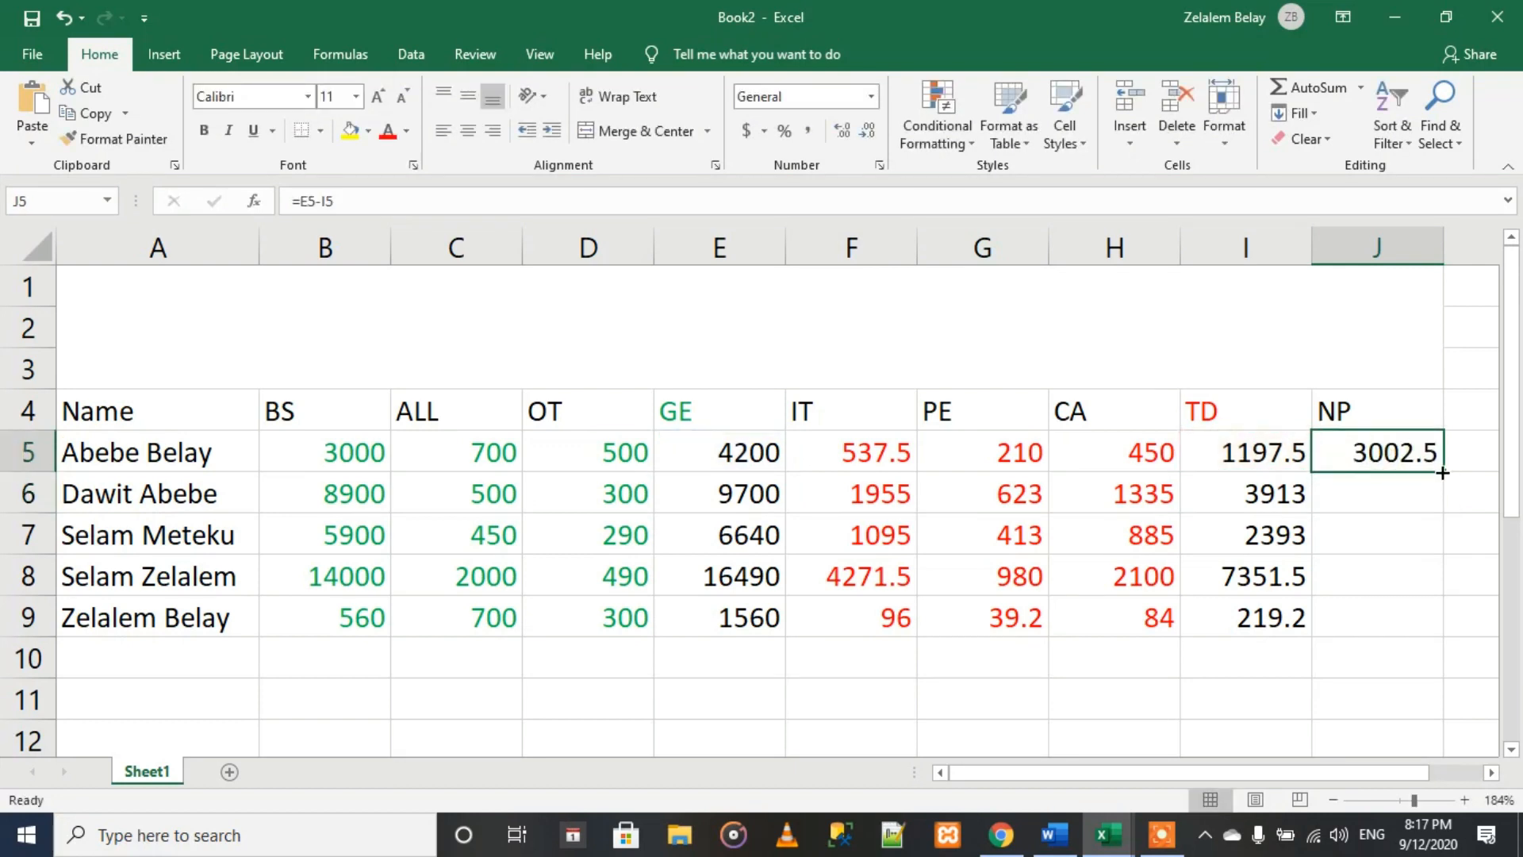
double_click(1443, 471)
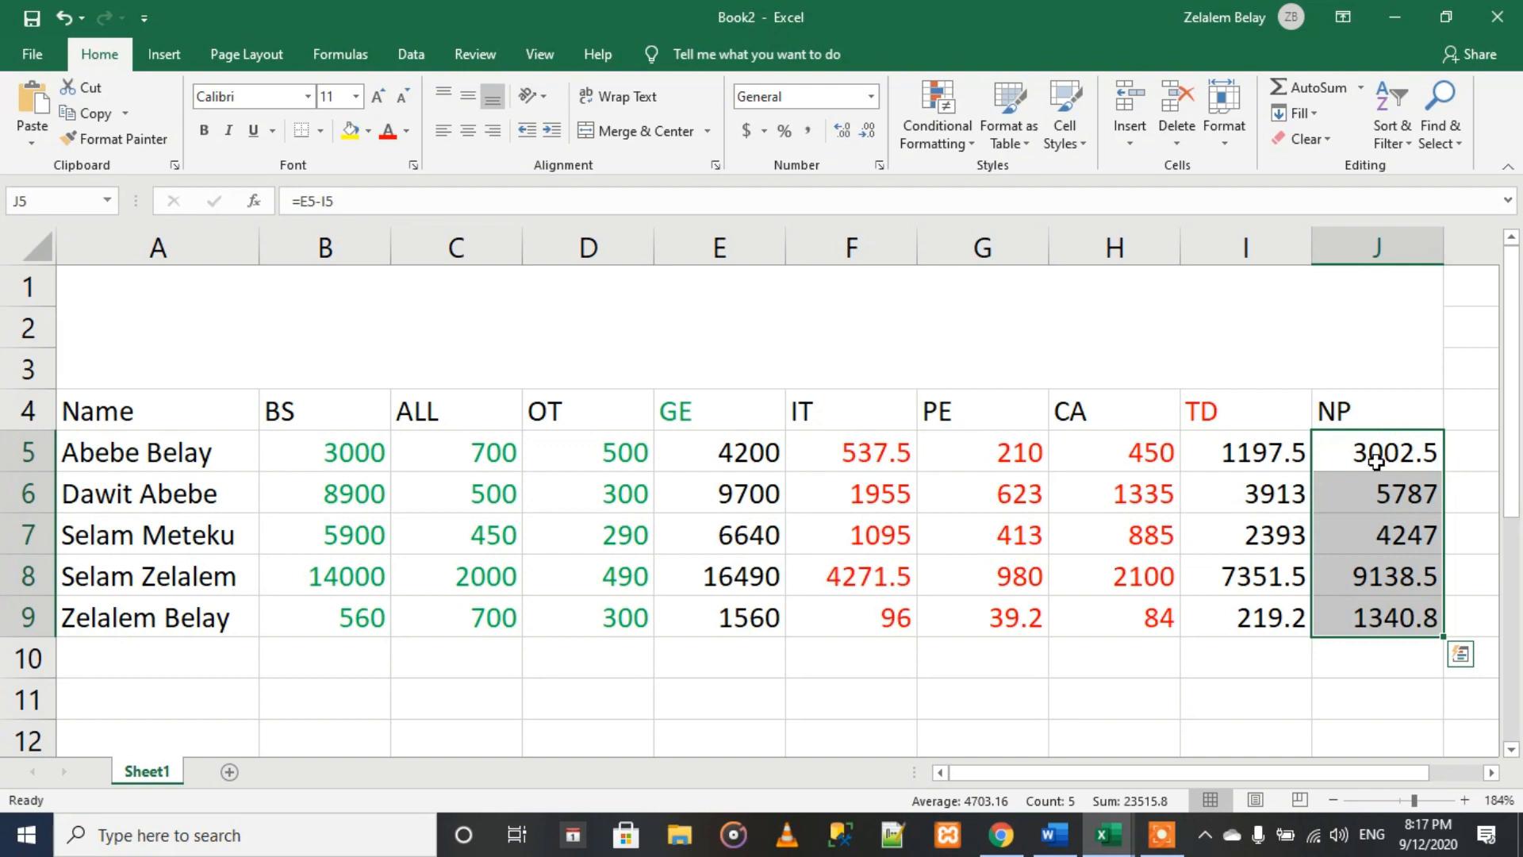
Step: Review the net pay column, the GE and TD headings, the BS, ALL and OT earnings headings, and the E5 gross earnings formula
left_click_drag(1357, 400, 1383, 616)
left_click(1377, 442)
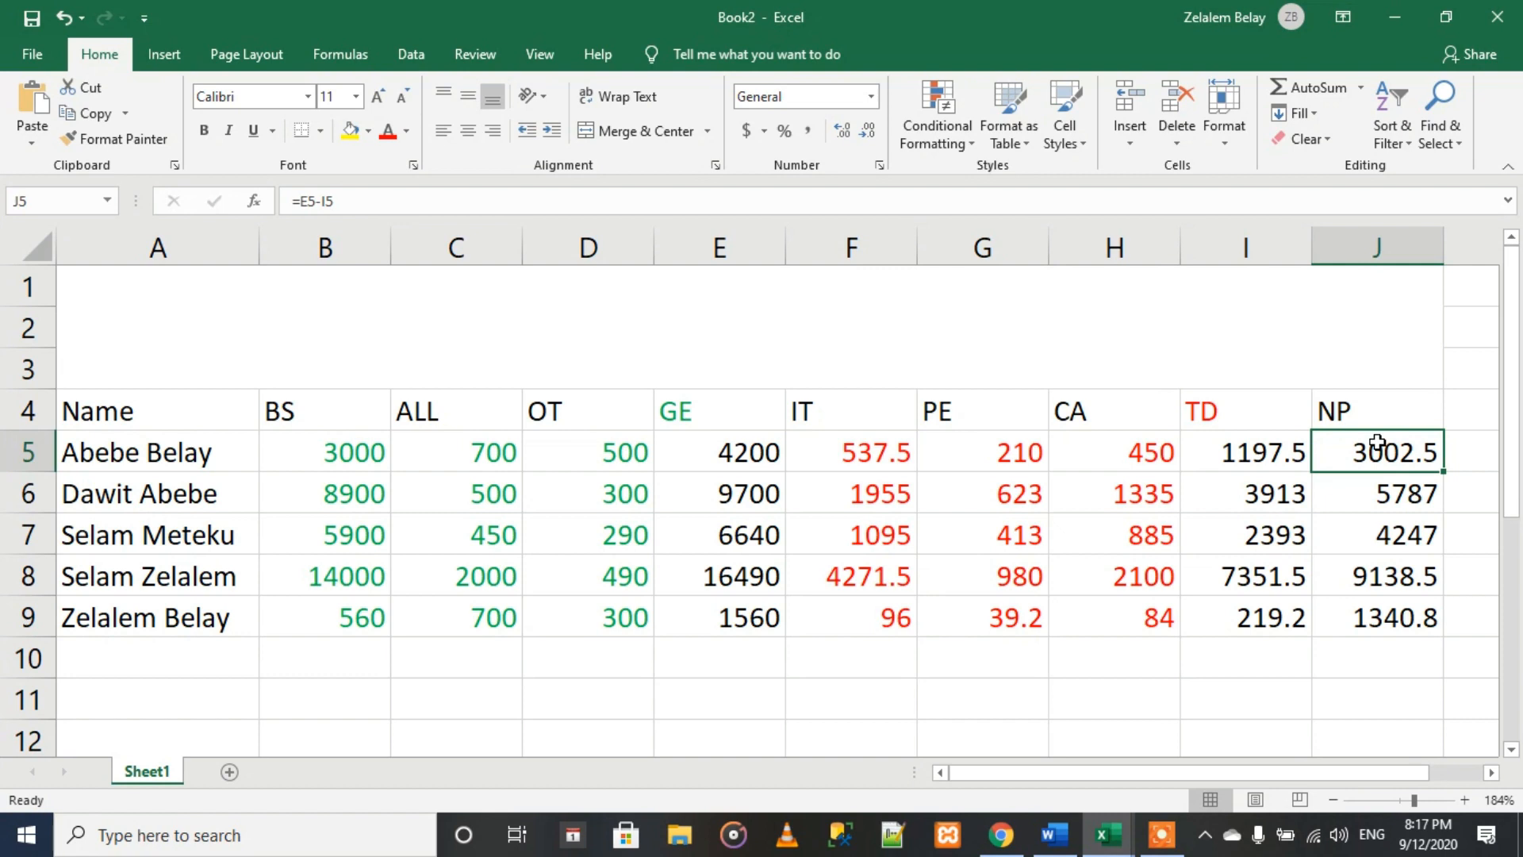
left_click(718, 410)
left_click(1204, 420)
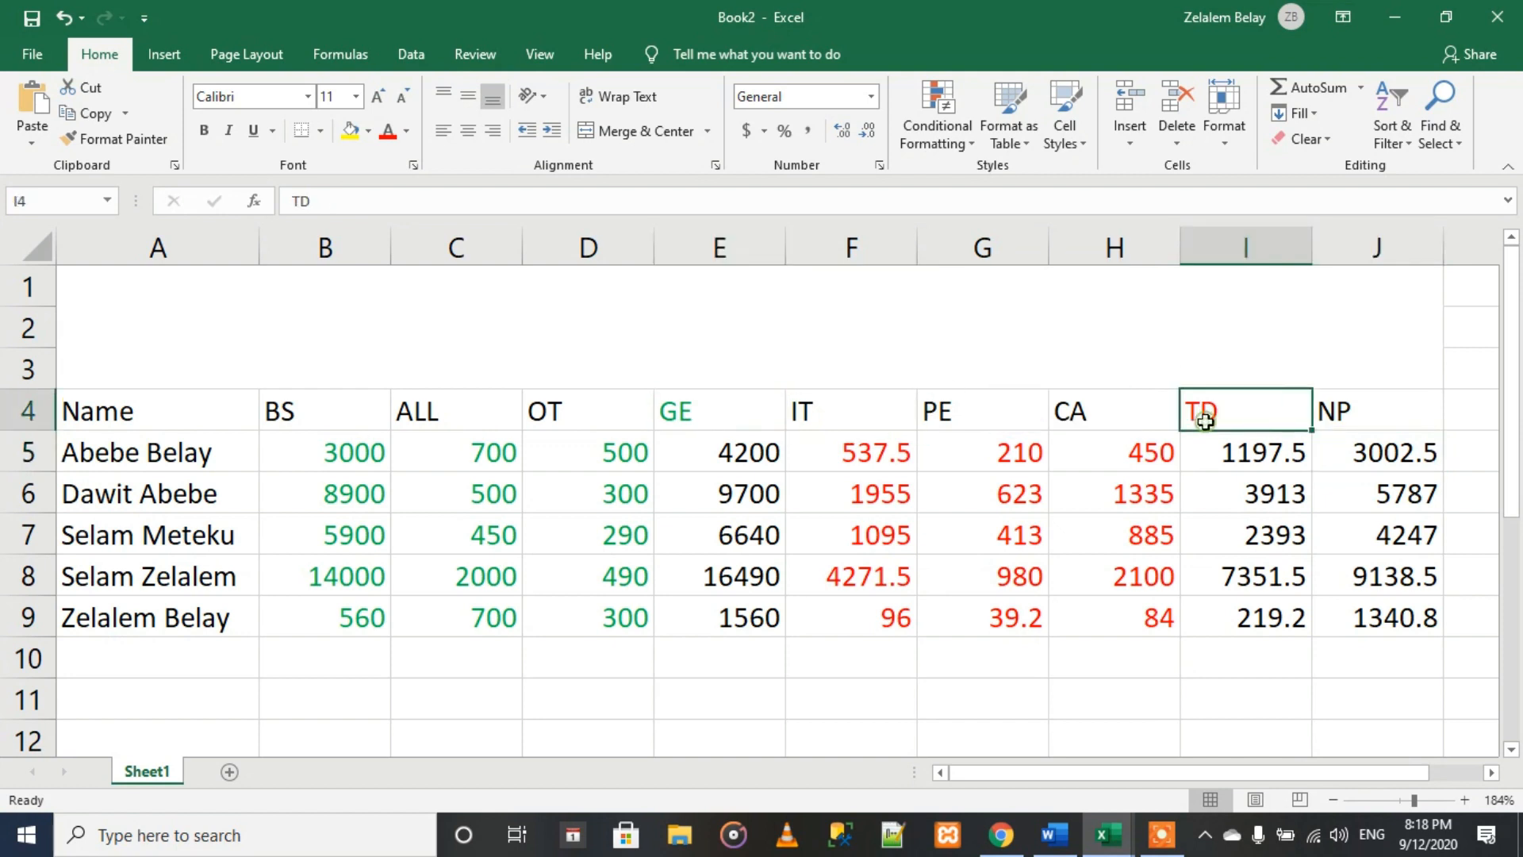
left_click(696, 406)
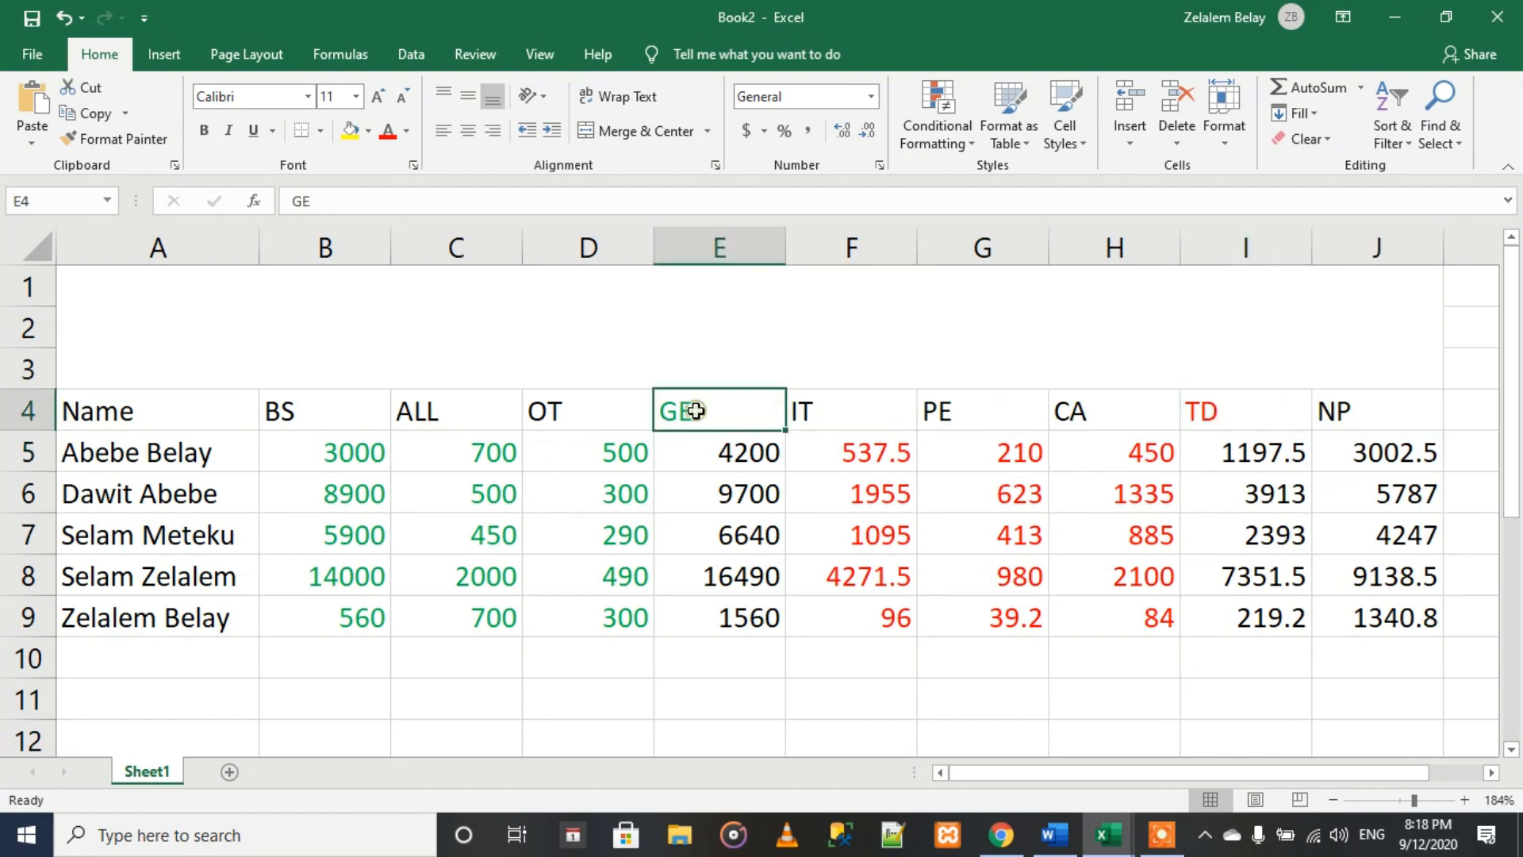
left_click(313, 418)
left_click(420, 422)
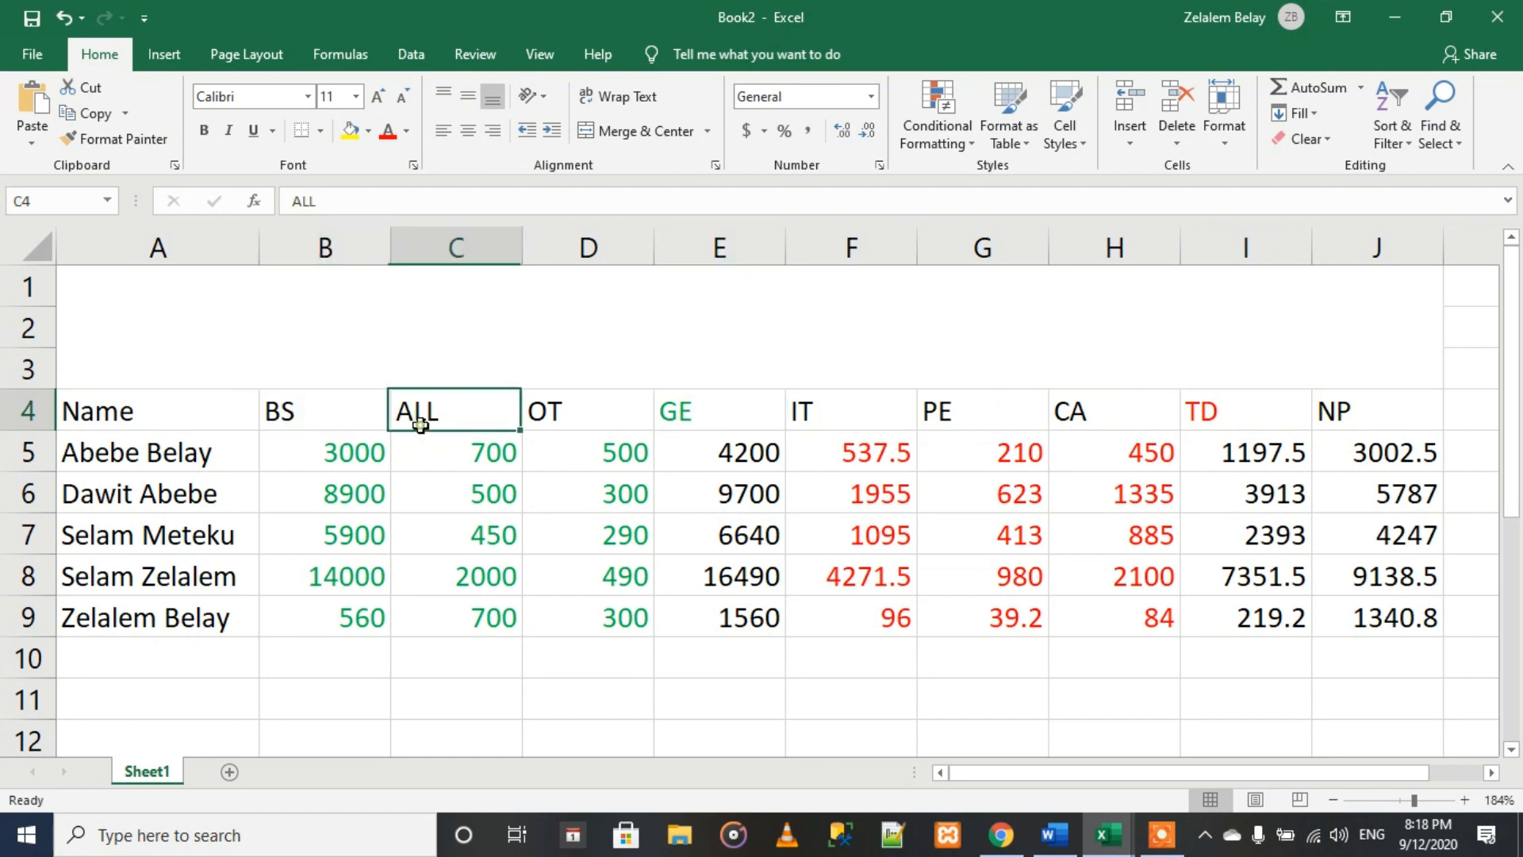
left_click(561, 411)
left_click_drag(281, 400, 544, 407)
left_click(452, 399)
left_click(707, 450)
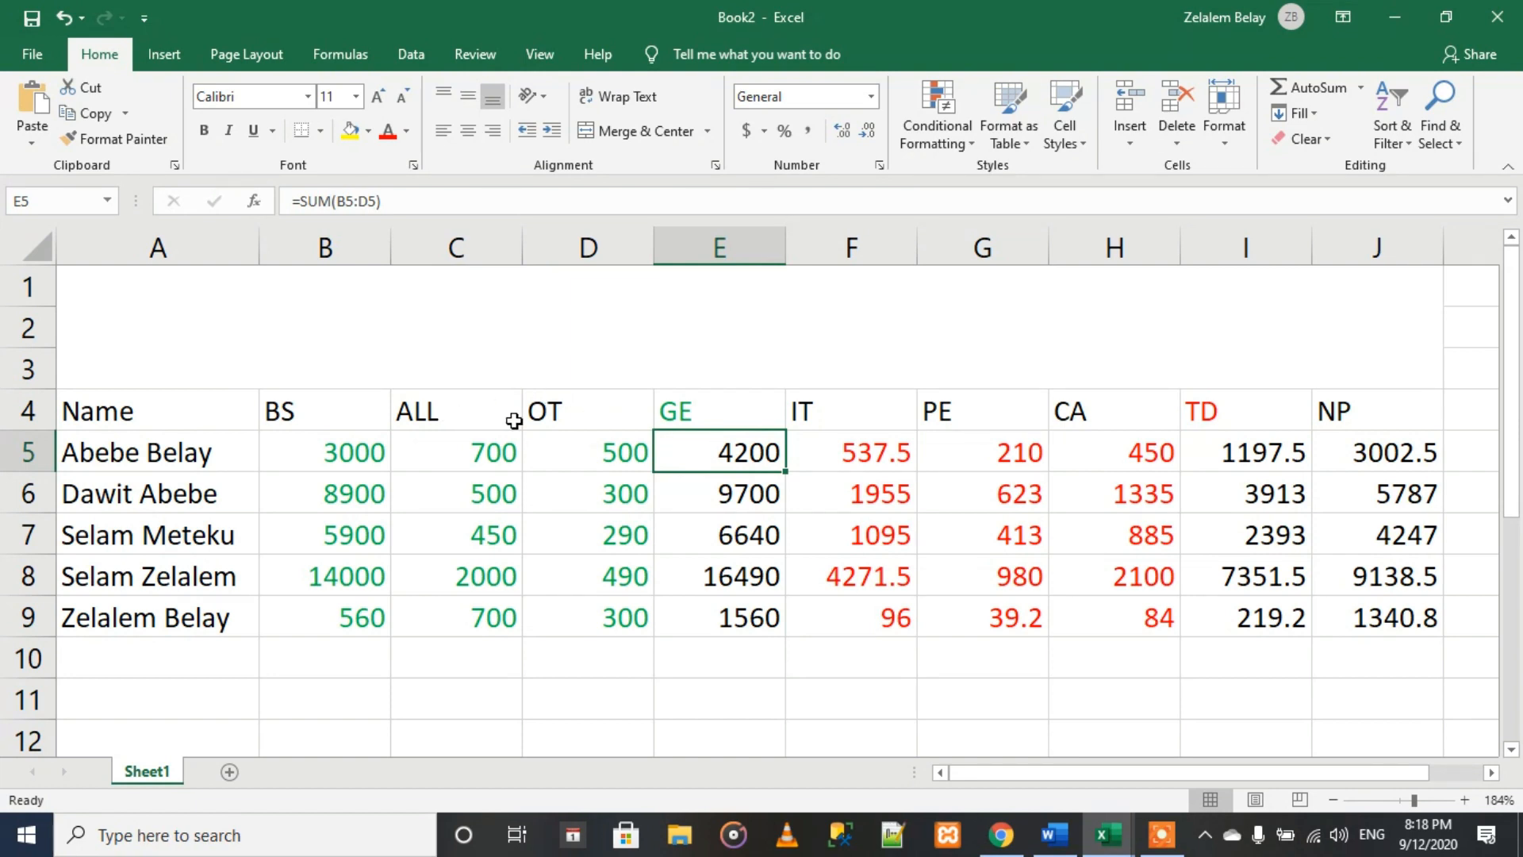
left_click(555, 413)
left_click(470, 414)
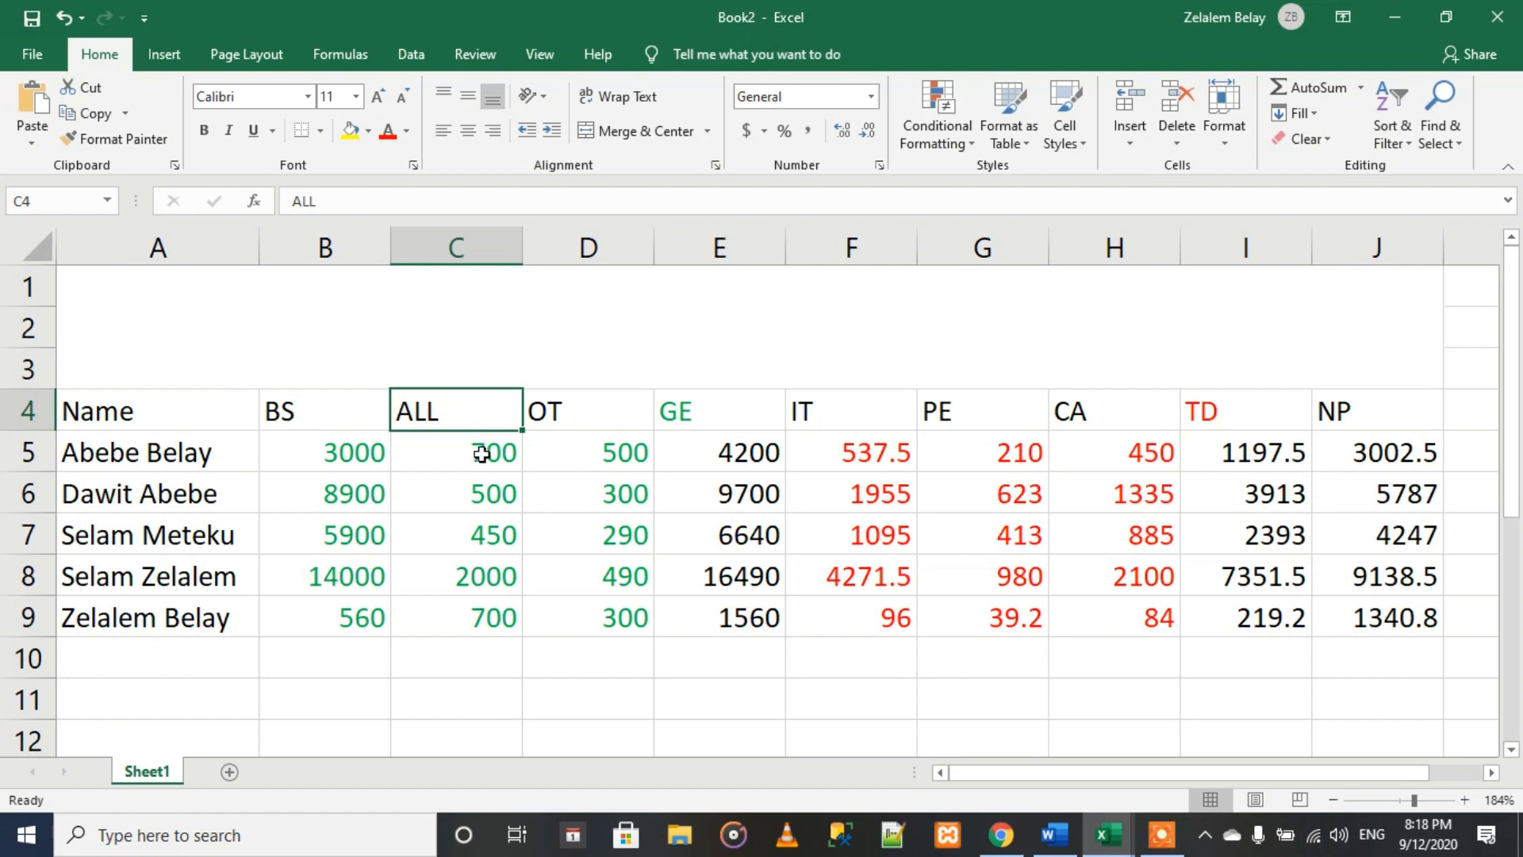
left_click(480, 454)
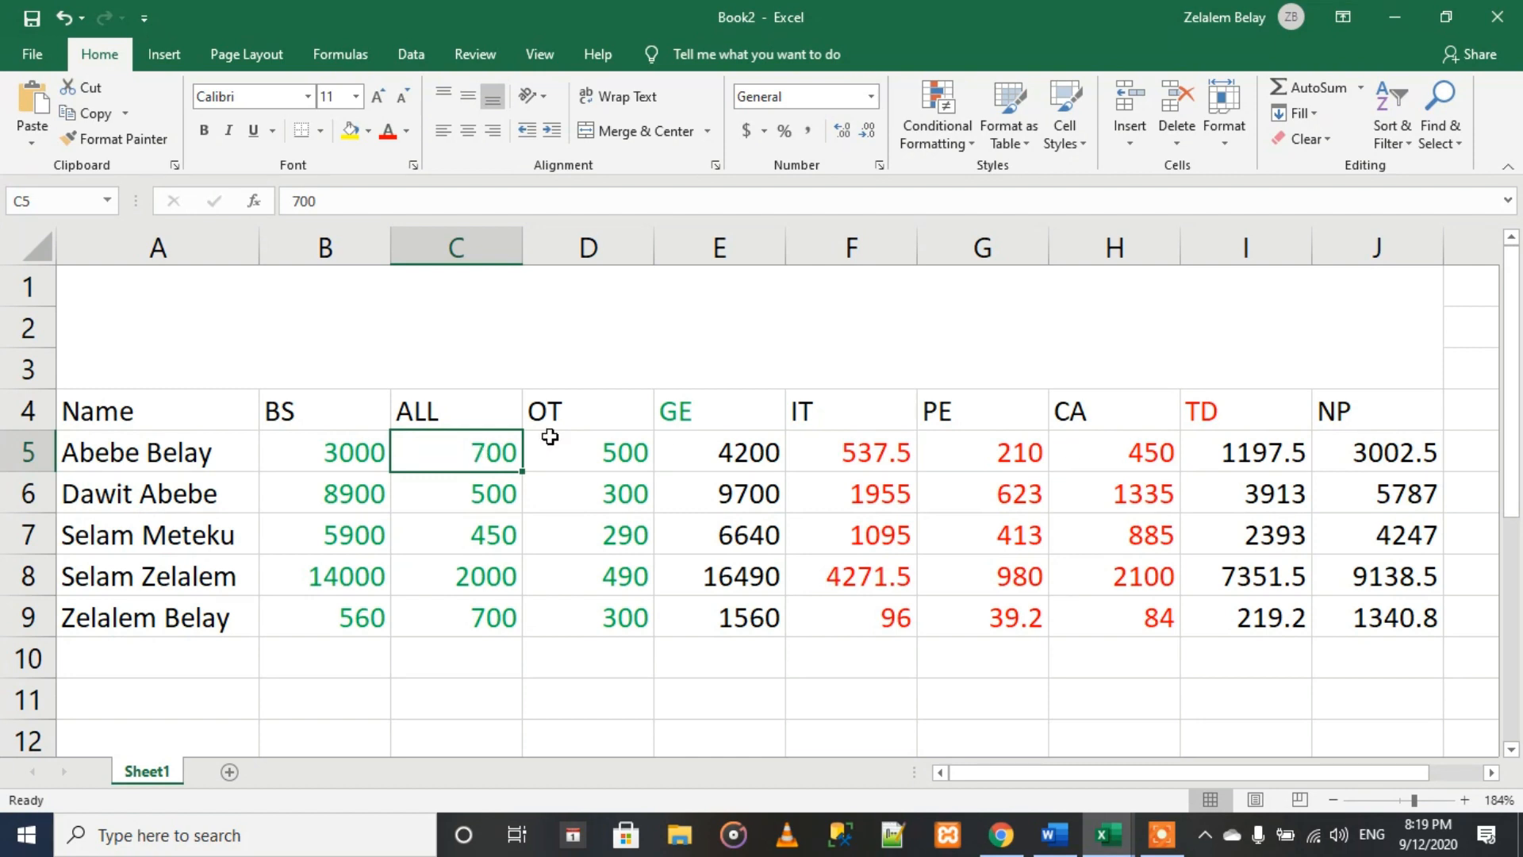
Step: Review the TD, IT, PE and CA headings, and check the sample payroll table on page 13 of the Complex spreadsheet document in Word
left_click(1206, 418)
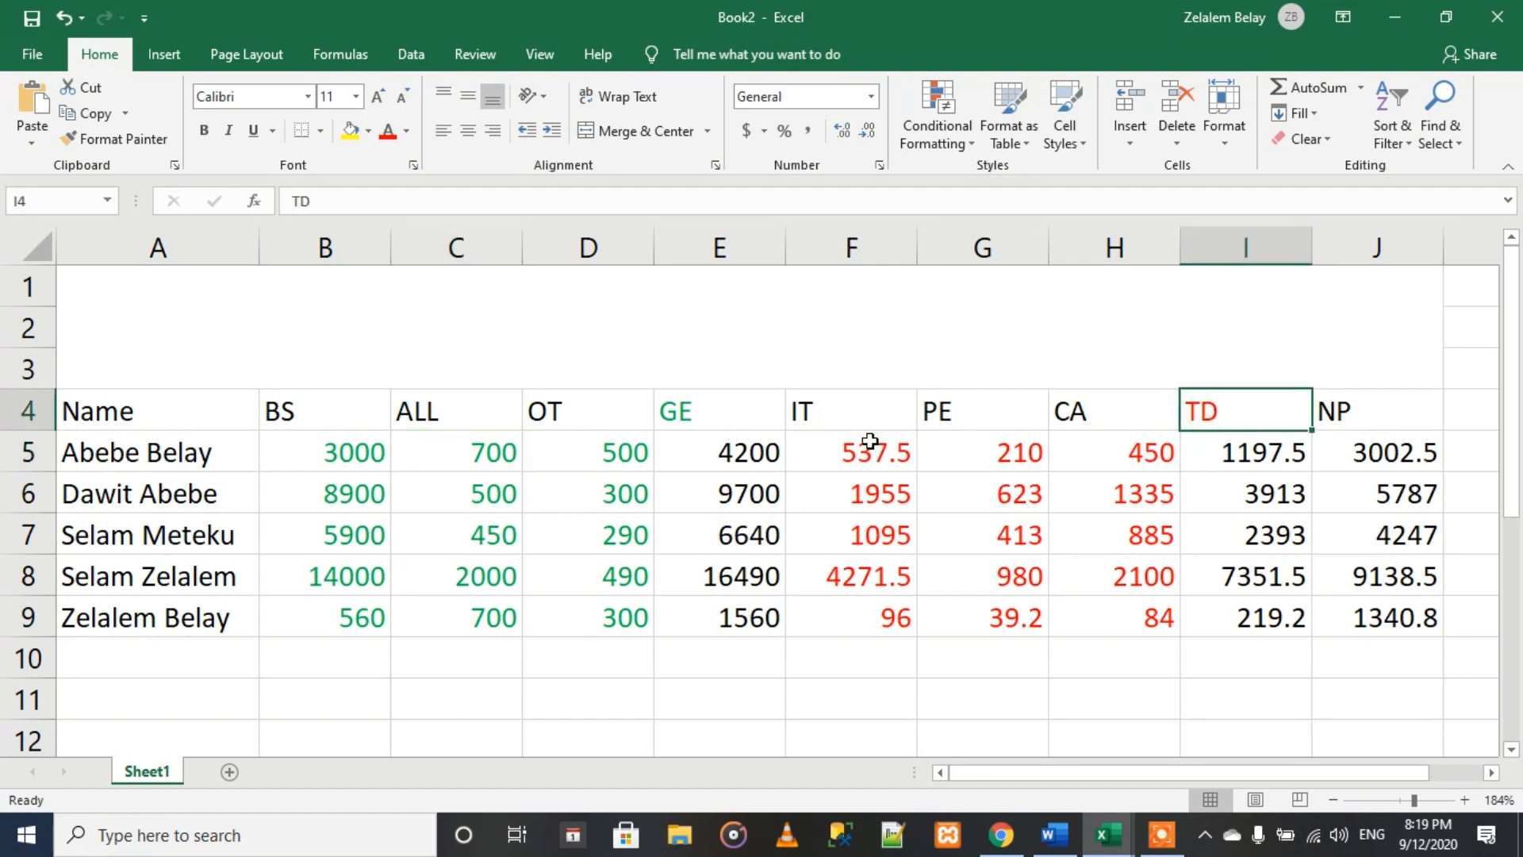
left_click(838, 413)
left_click_drag(914, 413, 1076, 413)
left_click(1207, 400)
left_click(1054, 834)
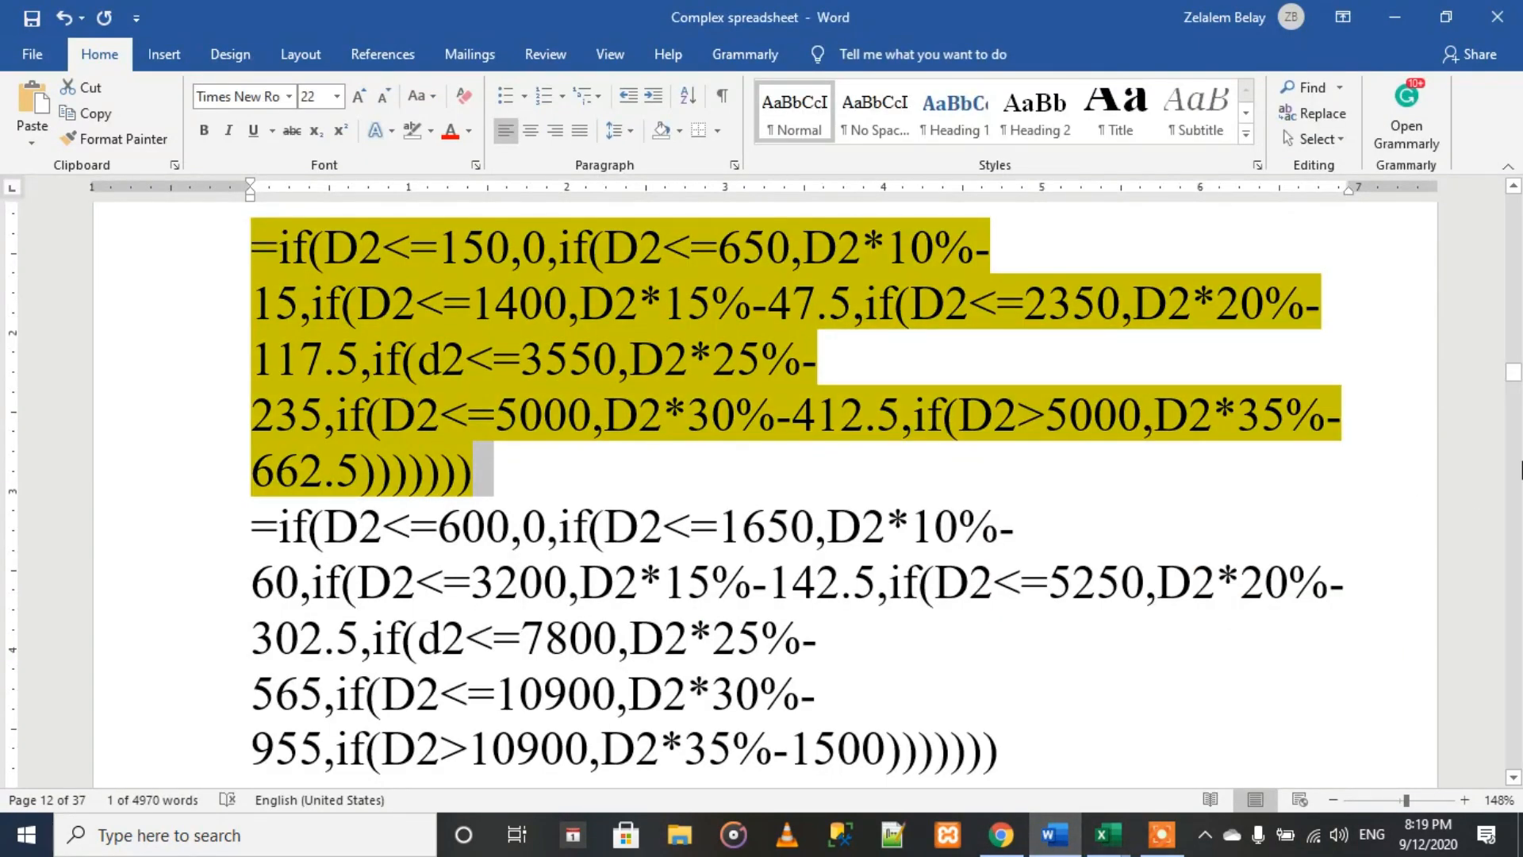
left_click_drag(1513, 373, 1515, 395)
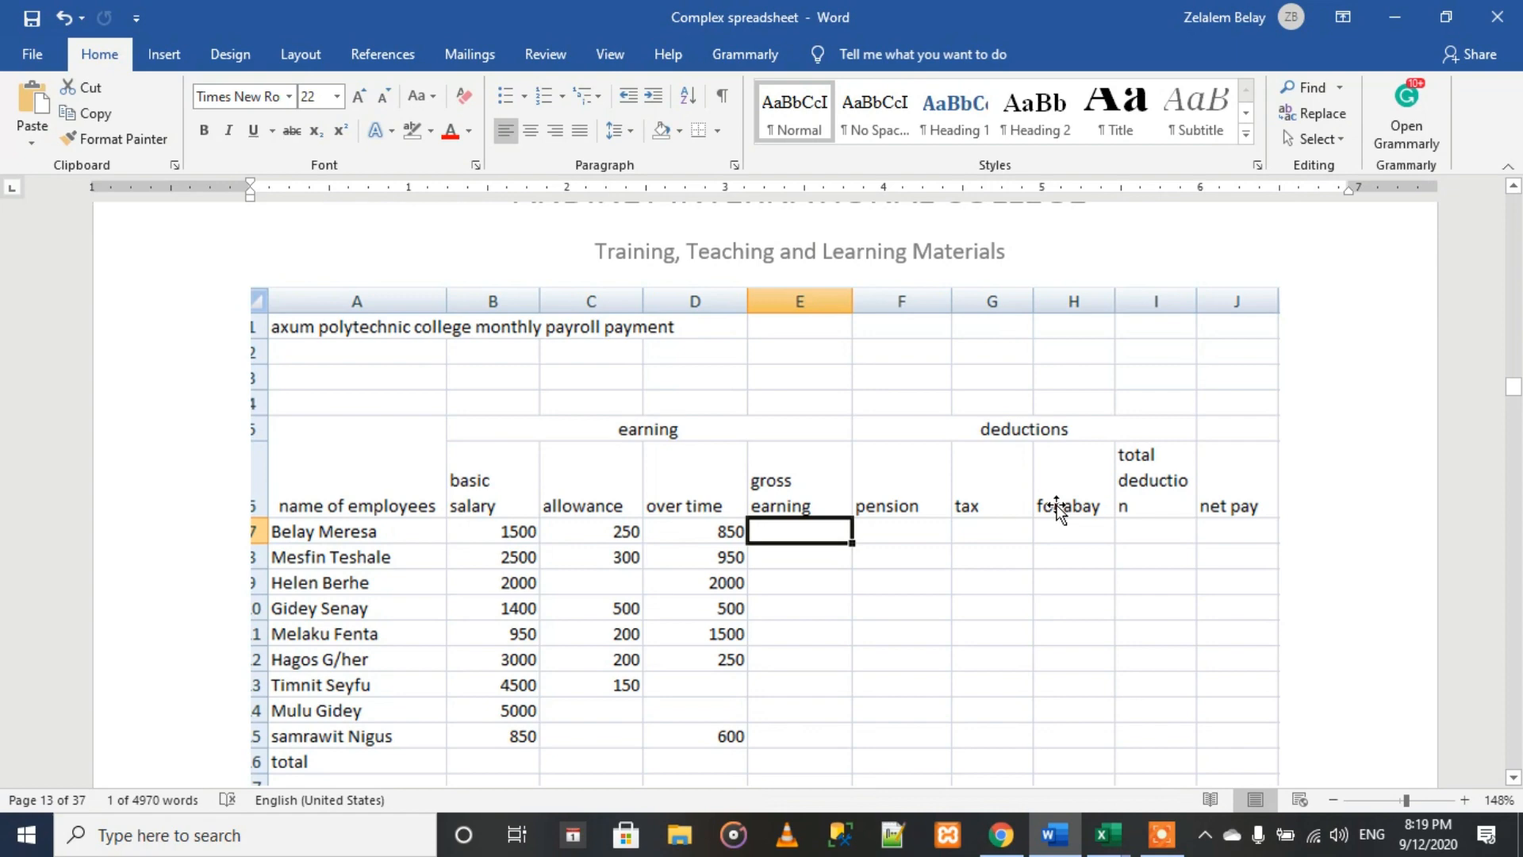
left_click(1407, 17)
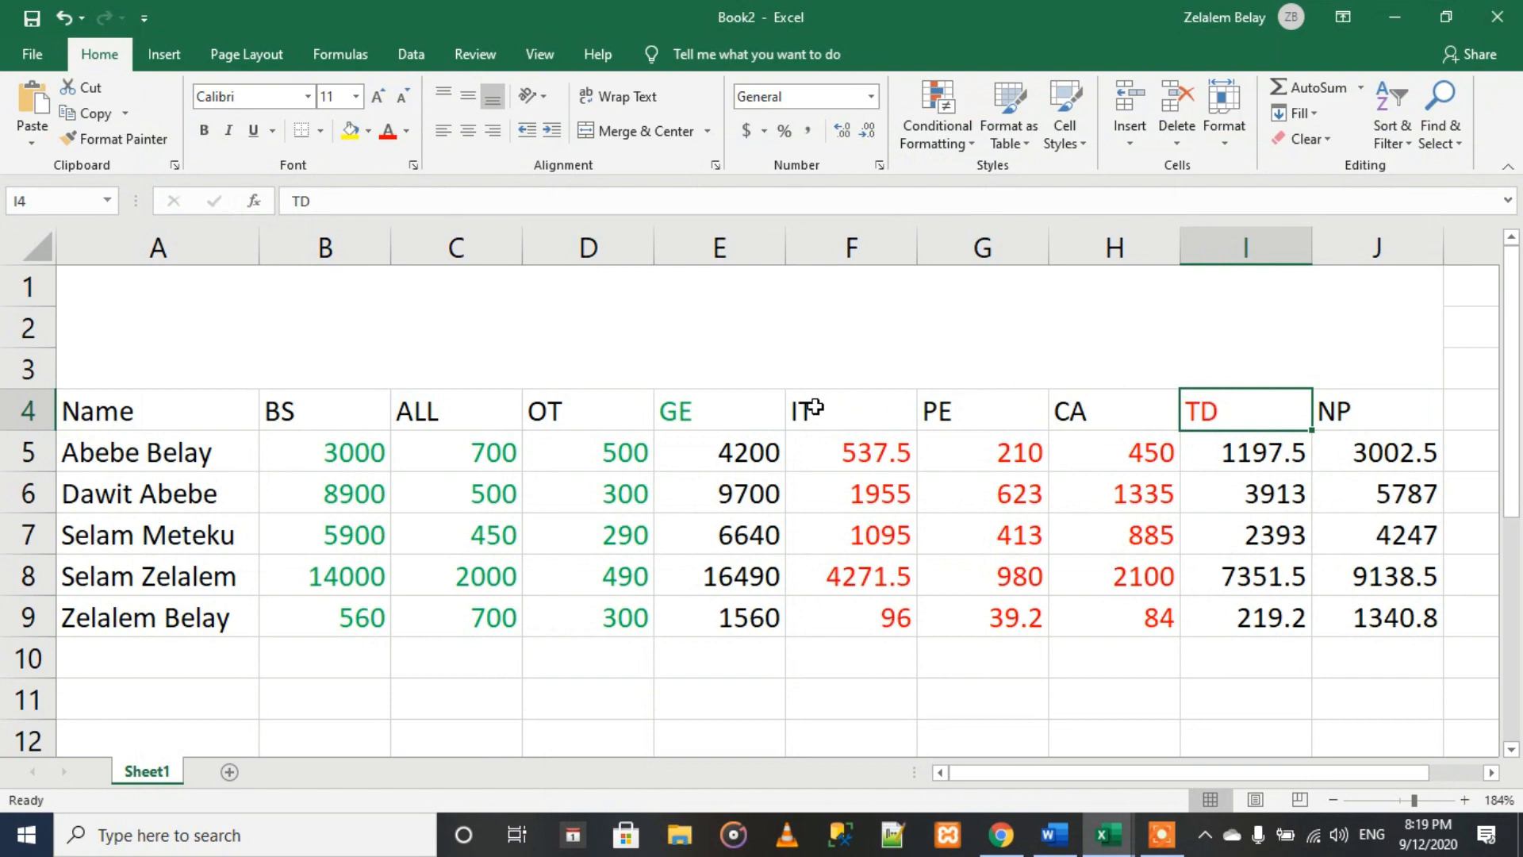
Step: Review the IT, PE, CA, TD, NP and GE headings of the payroll table in the Book2 workbook in Excel
left_click_drag(810, 408, 1071, 408)
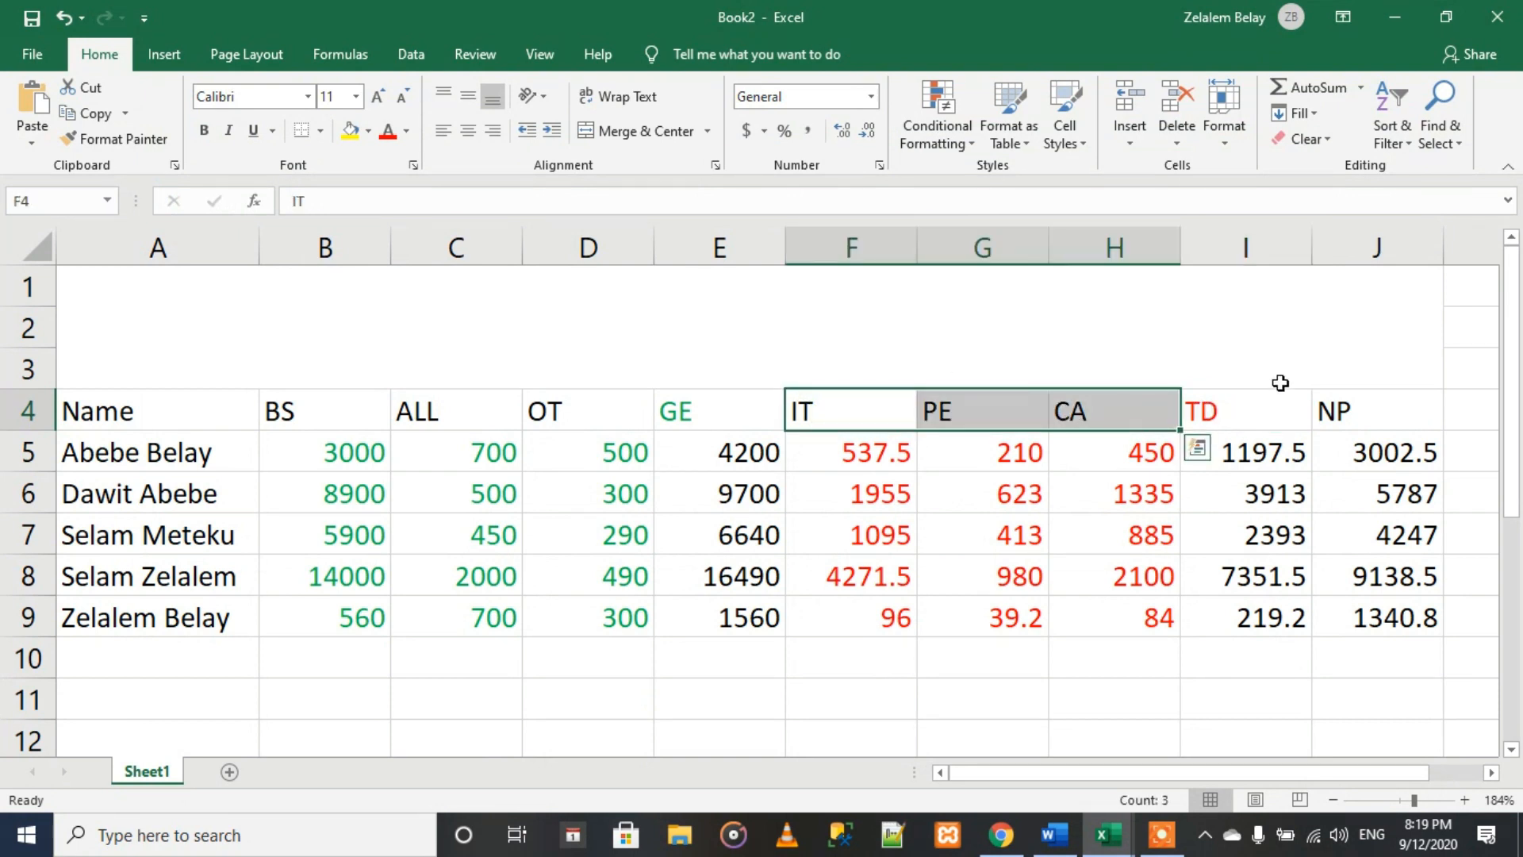
left_click(1244, 406)
left_click(1340, 413)
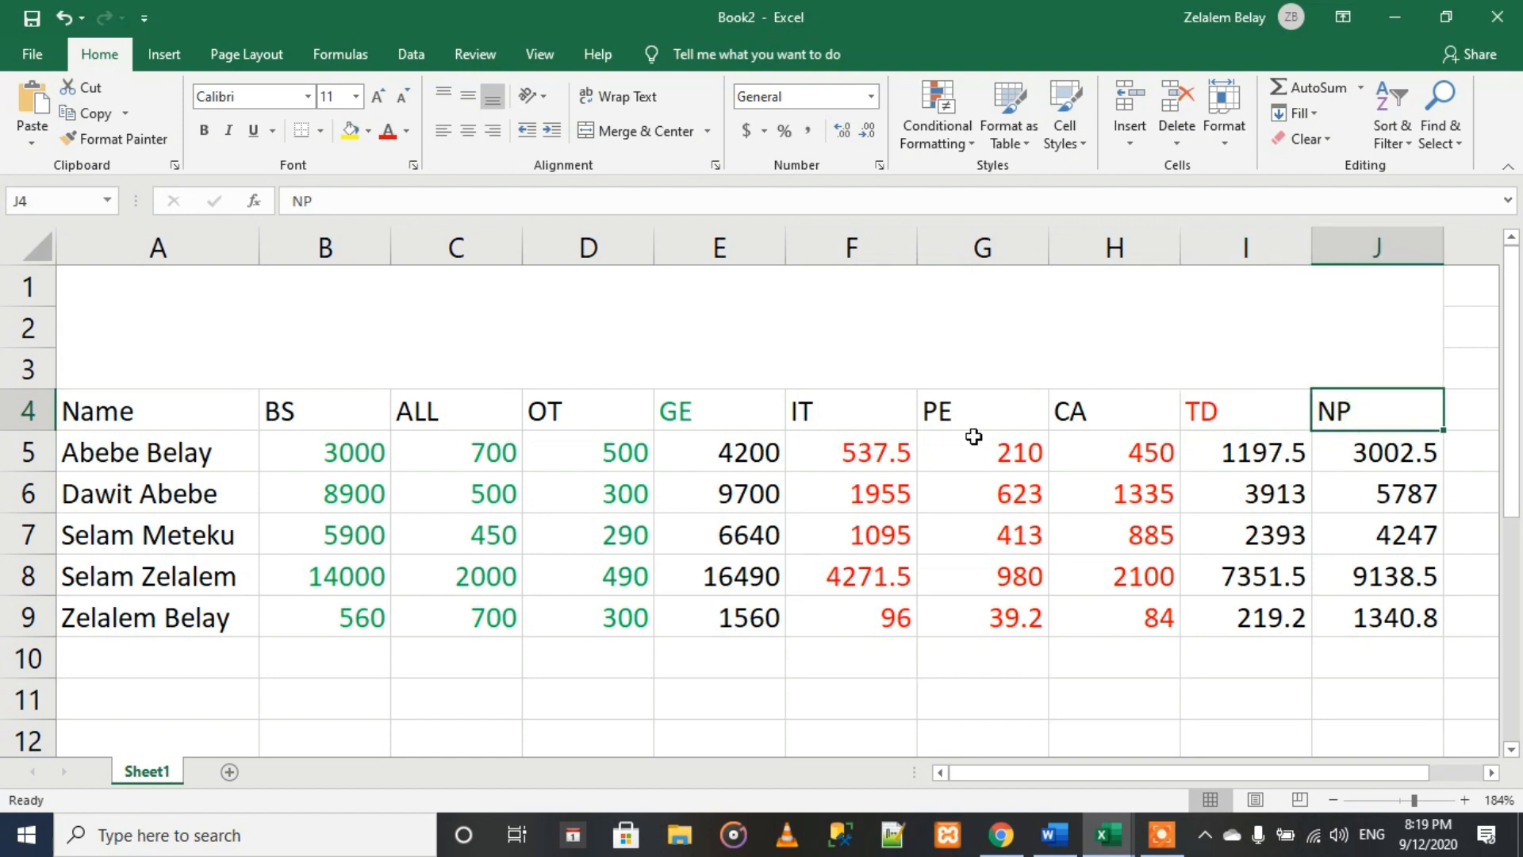
left_click(704, 412)
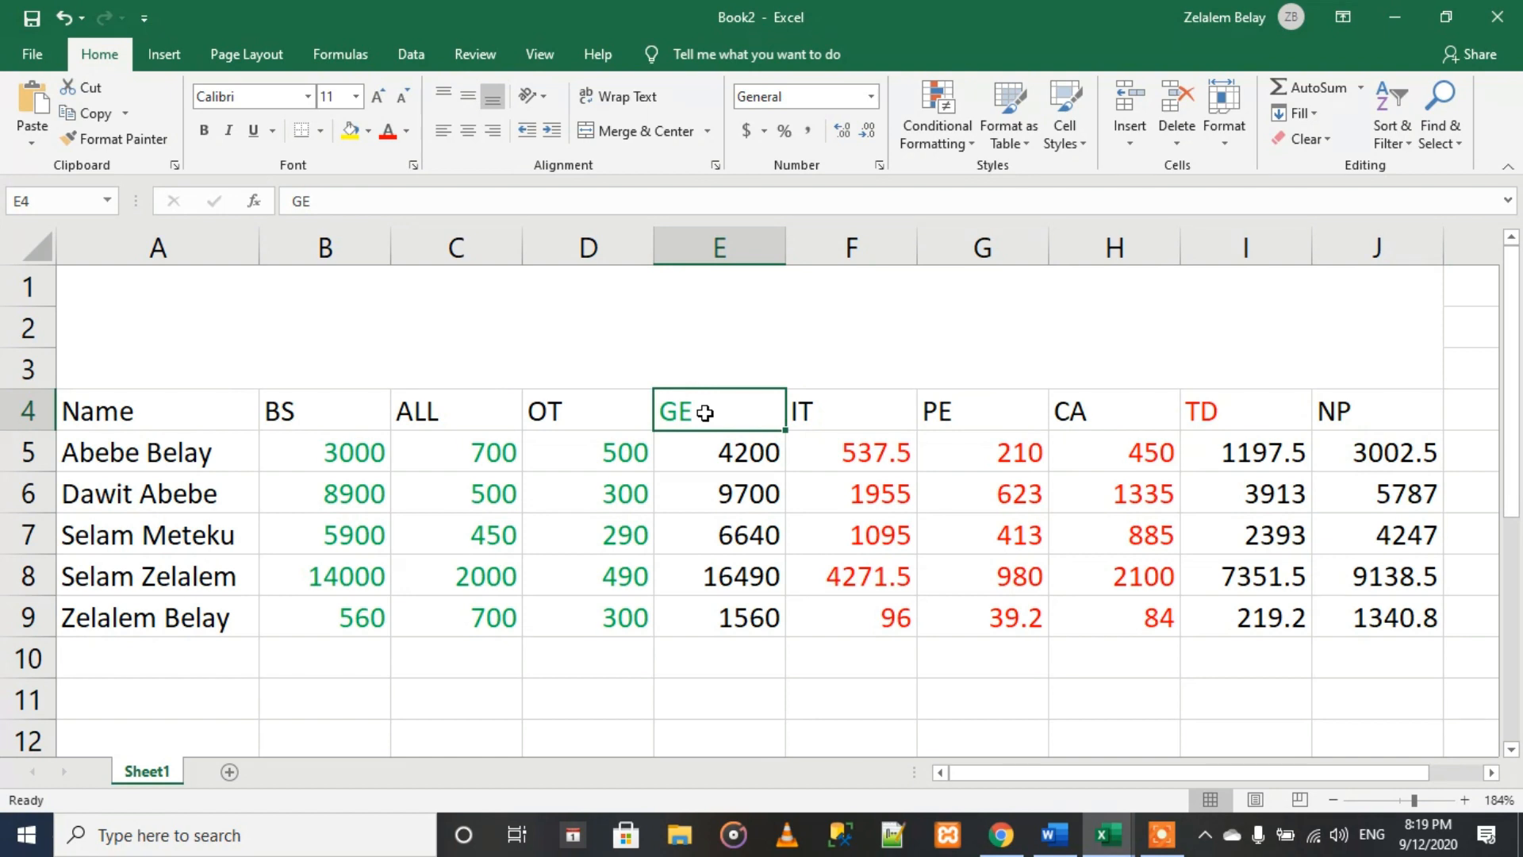
left_click(1211, 403)
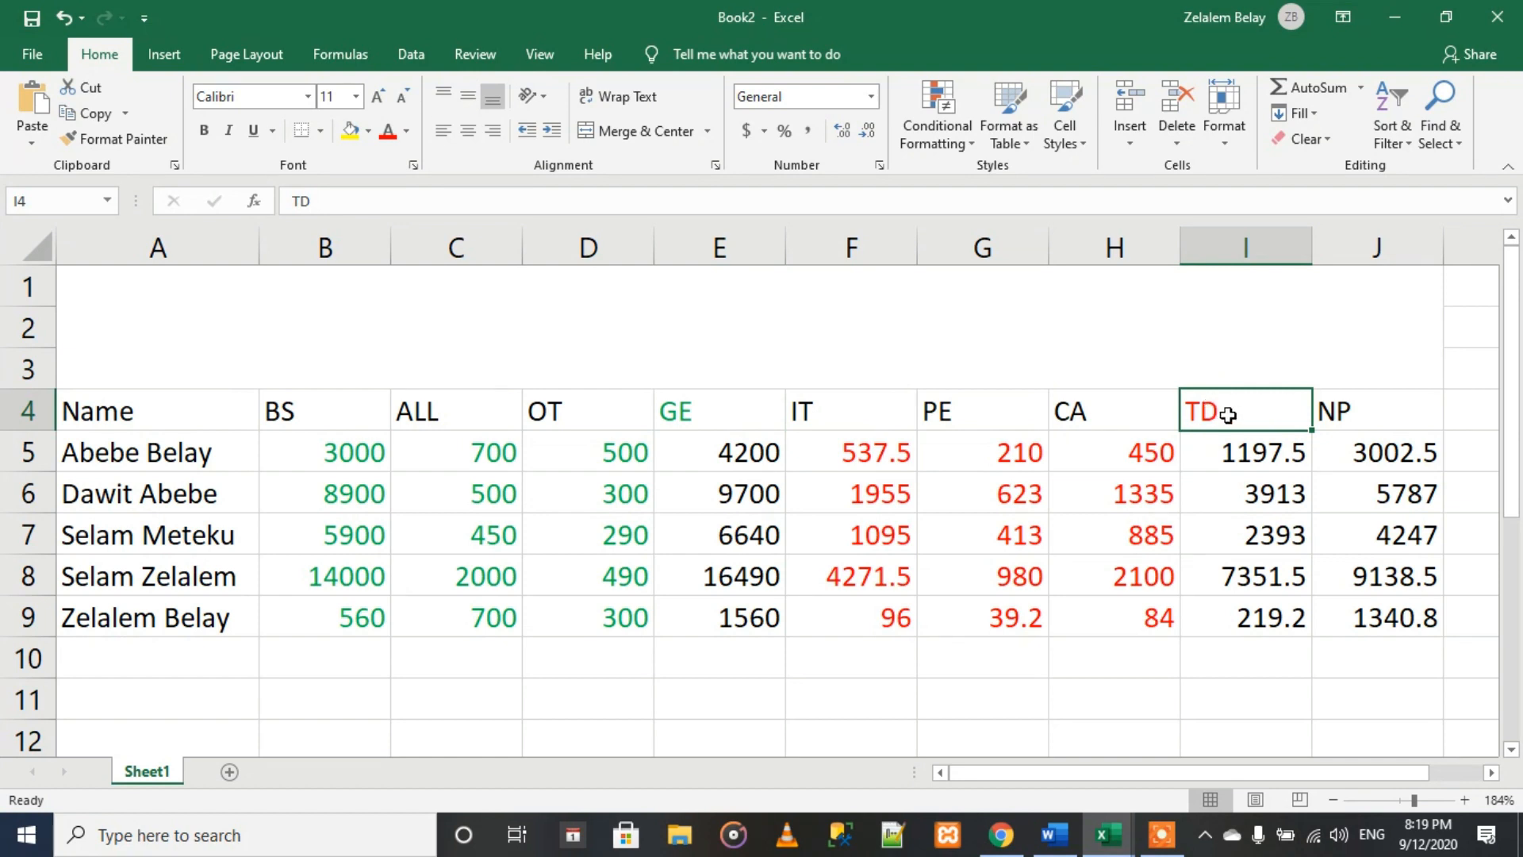
Step: Review the NP heading and examine the nested IF income tax formula and its D2 reference on page 12 of the Word document
left_click(1384, 410)
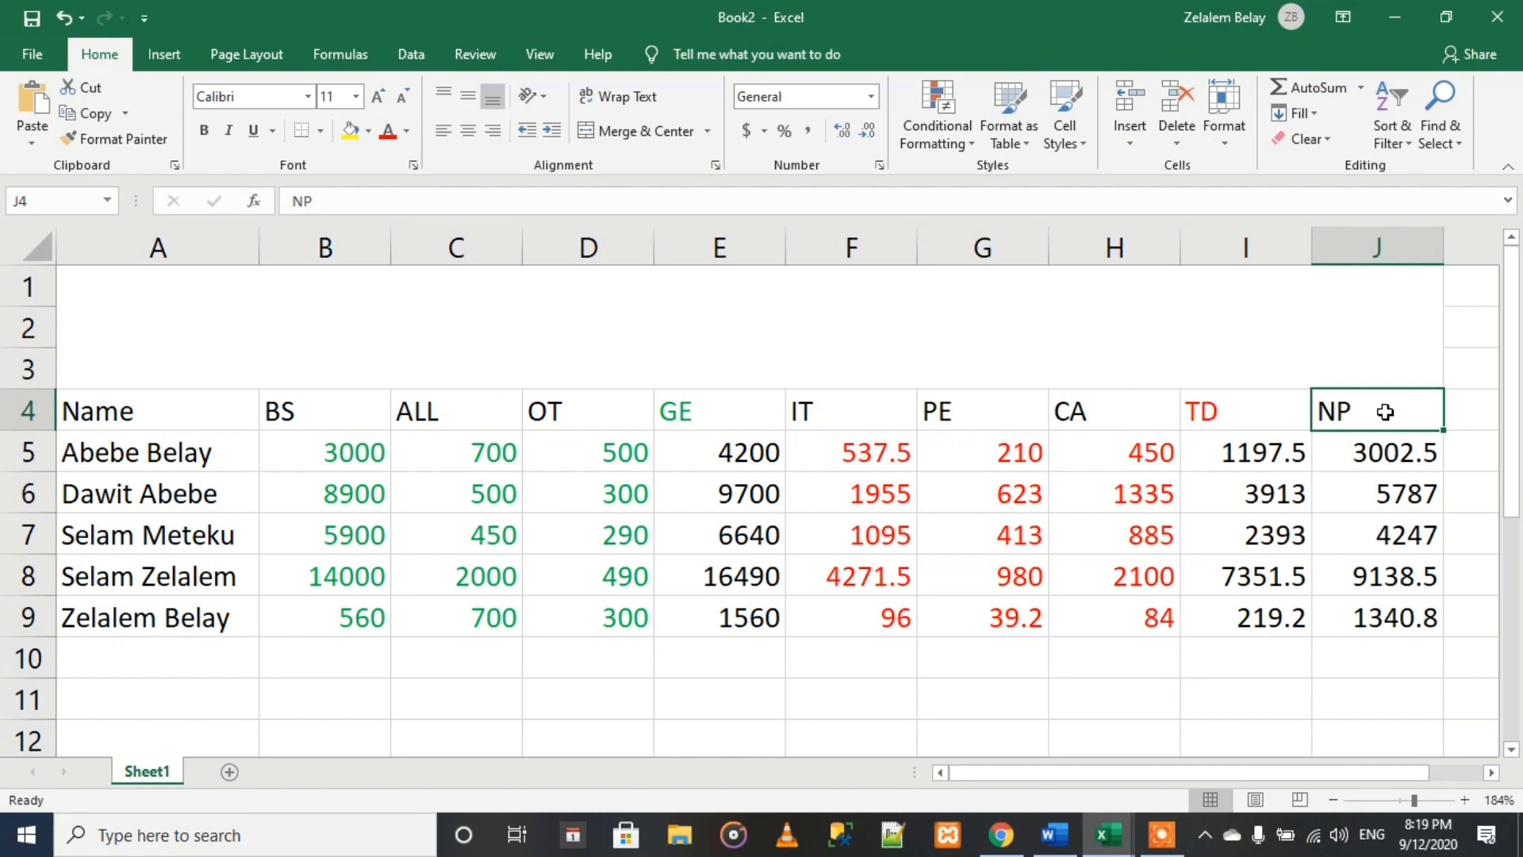
left_click(1054, 835)
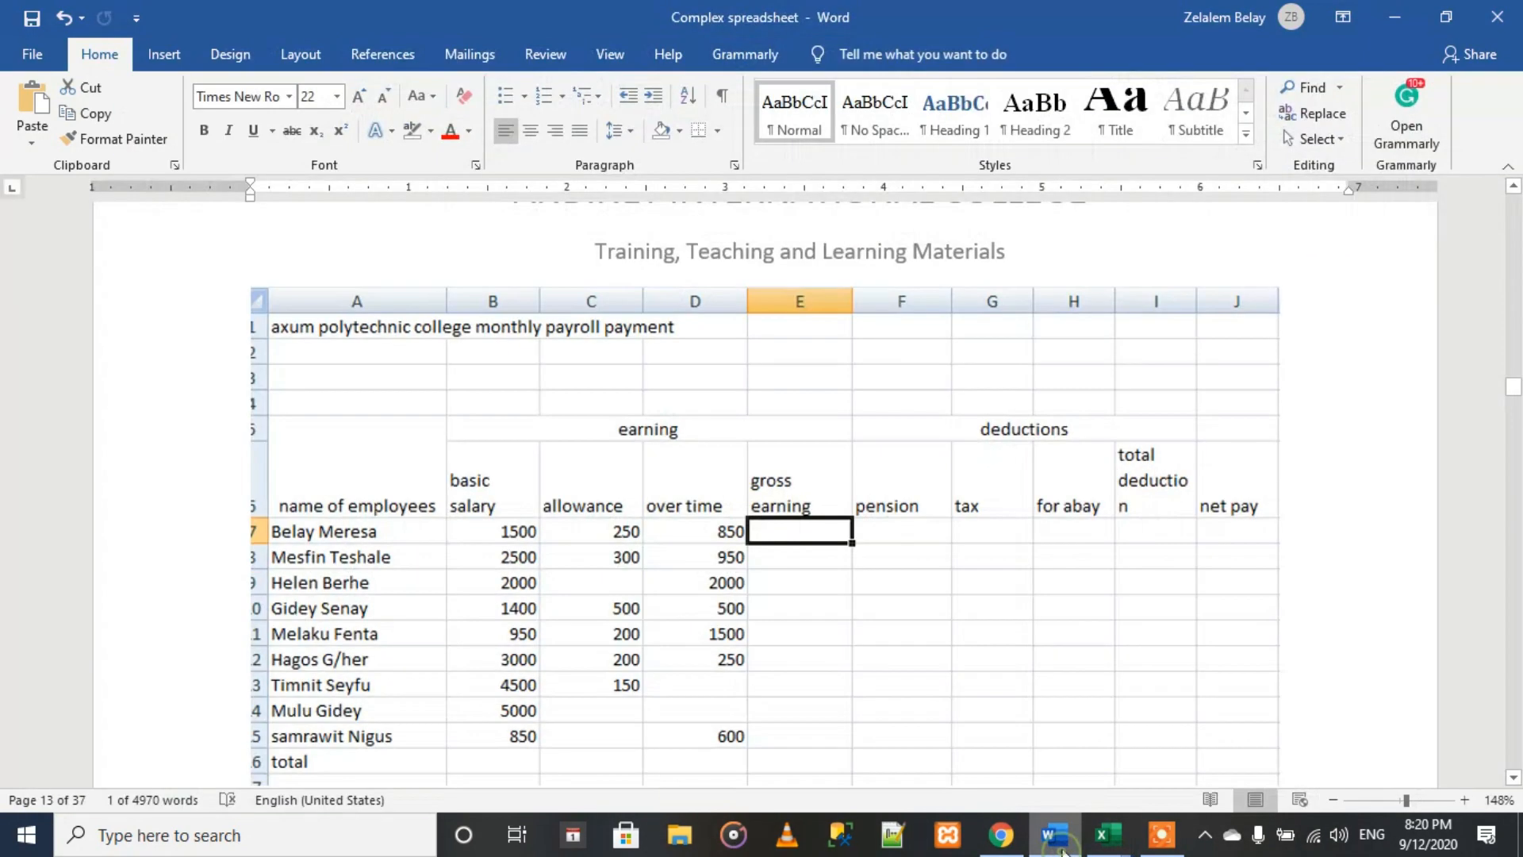
left_click_drag(1513, 388, 1514, 376)
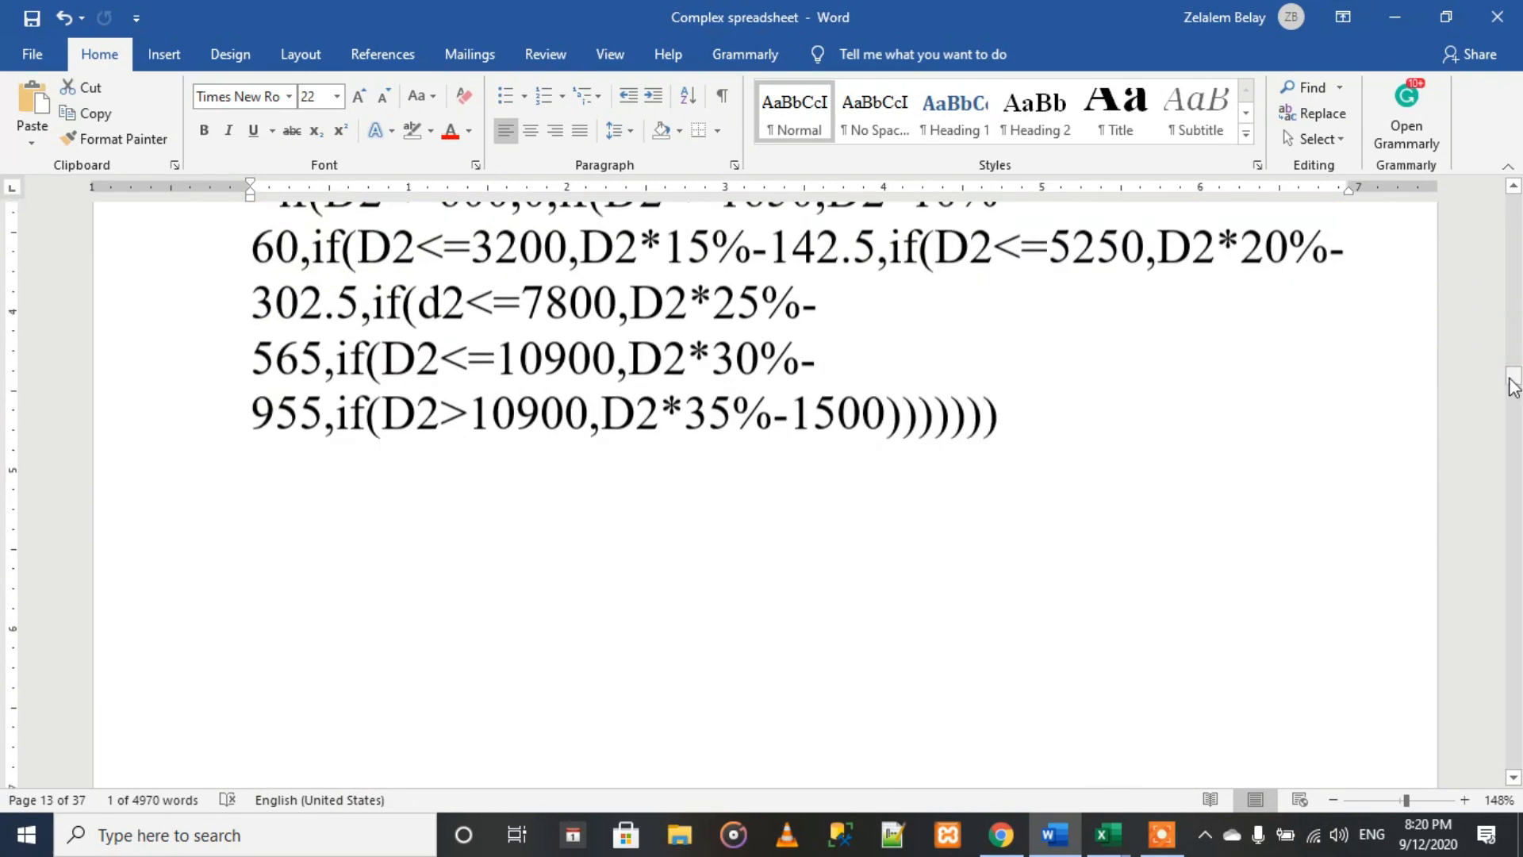
left_click(1011, 439)
left_click_drag(804, 352, 262, 302)
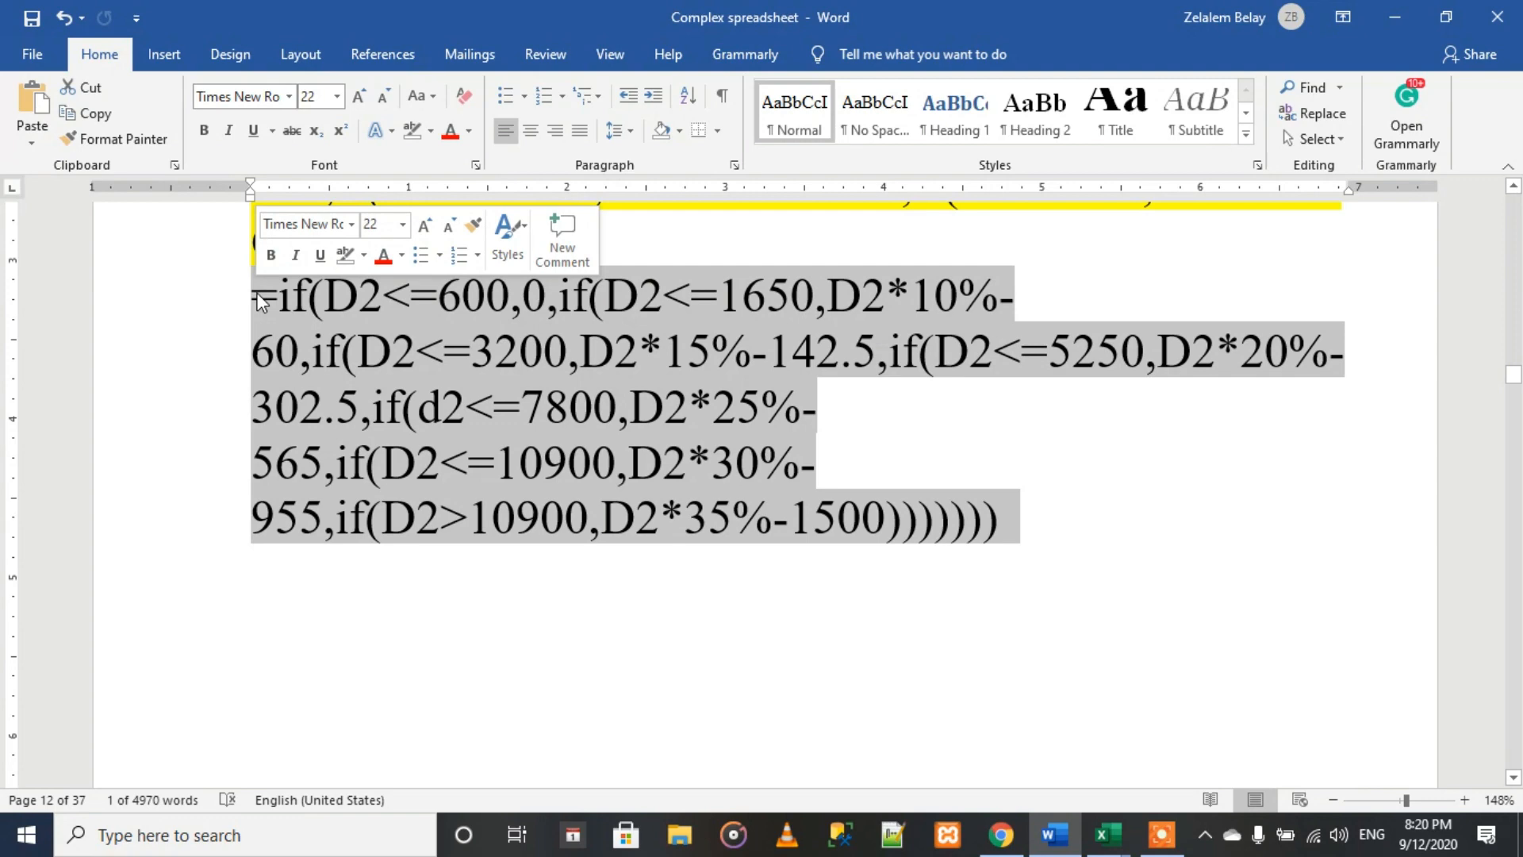
left_click_drag(1006, 515, 250, 296)
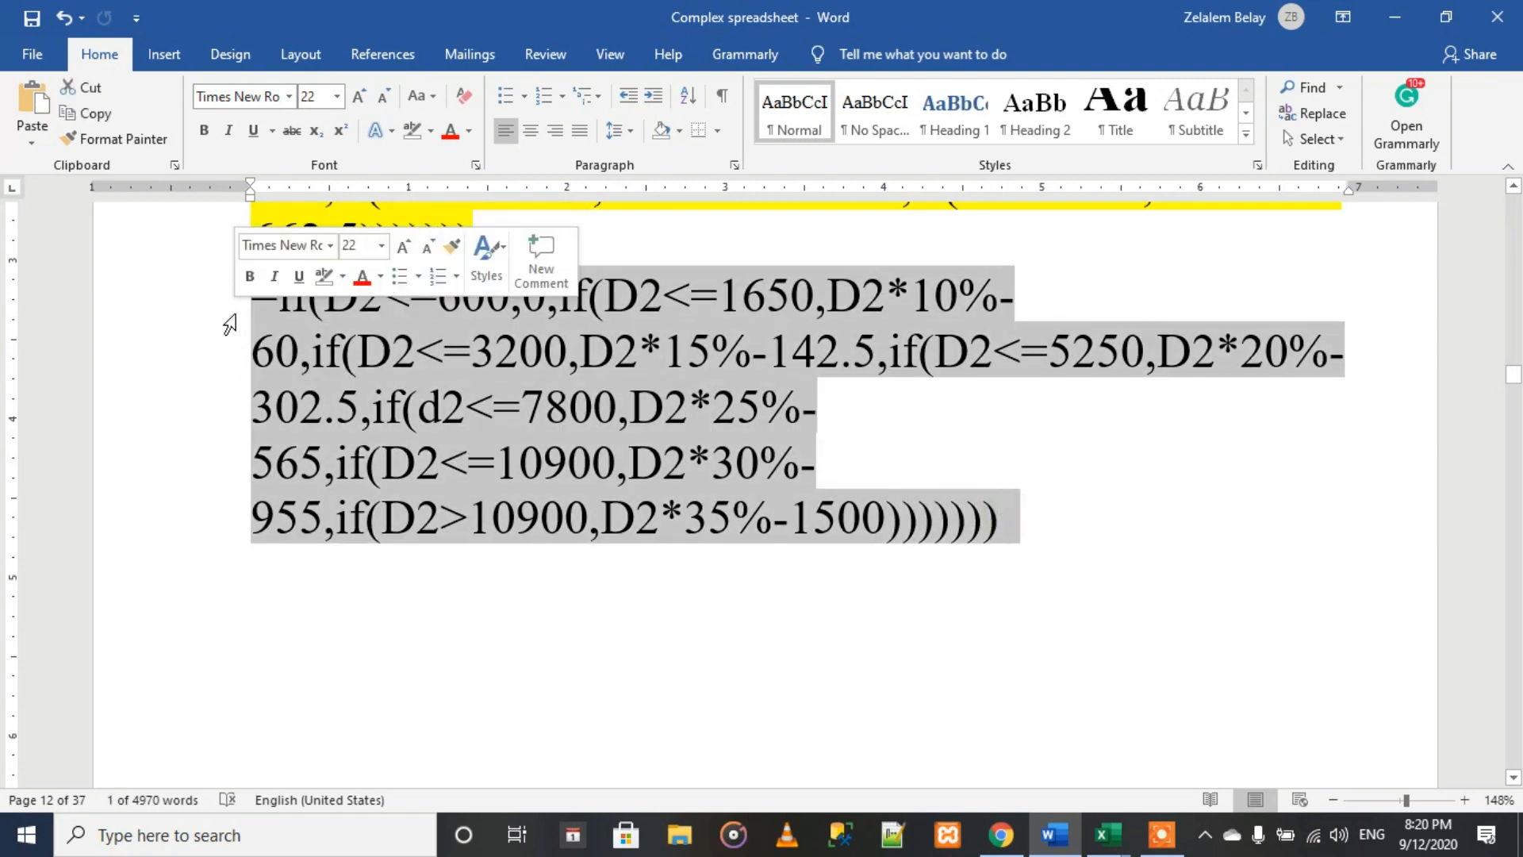
left_click(560, 327)
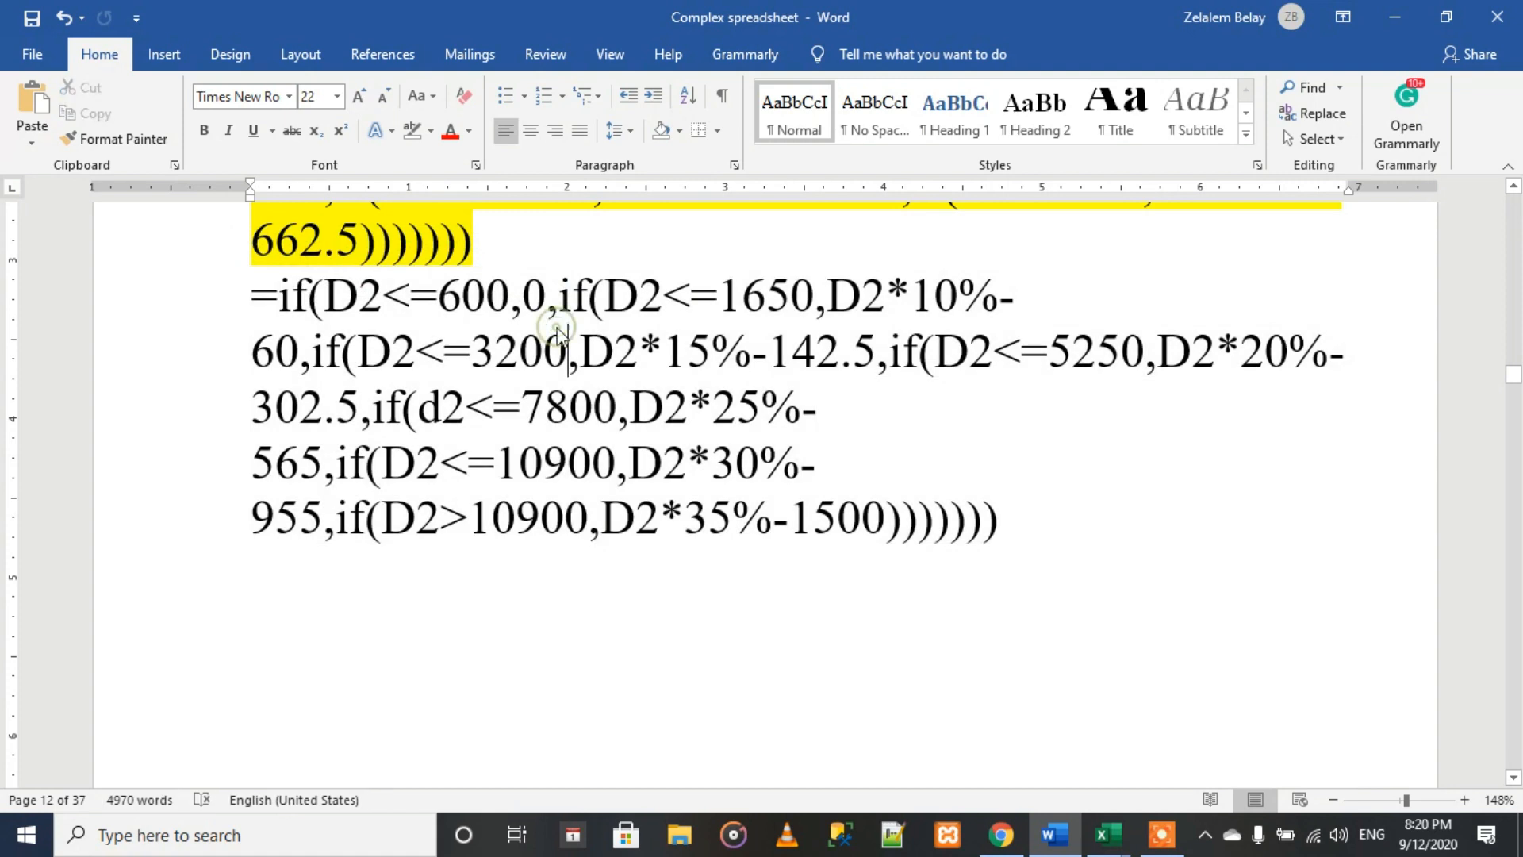
double_click(355, 294)
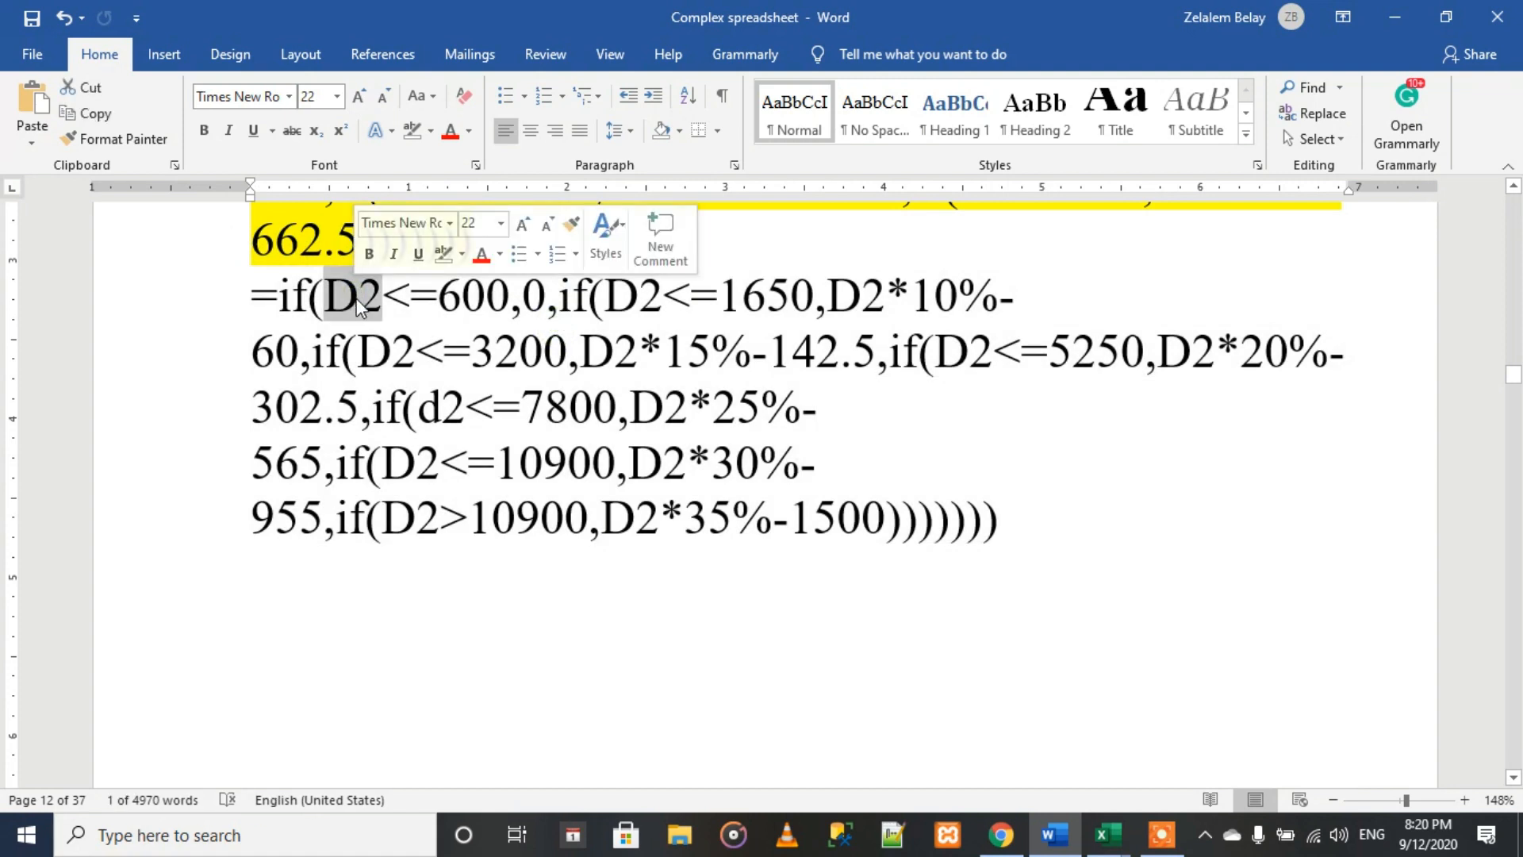
Step: Switch to the Book2 workbook in Excel and review the first employee's gross earnings in E5
left_click(1102, 848)
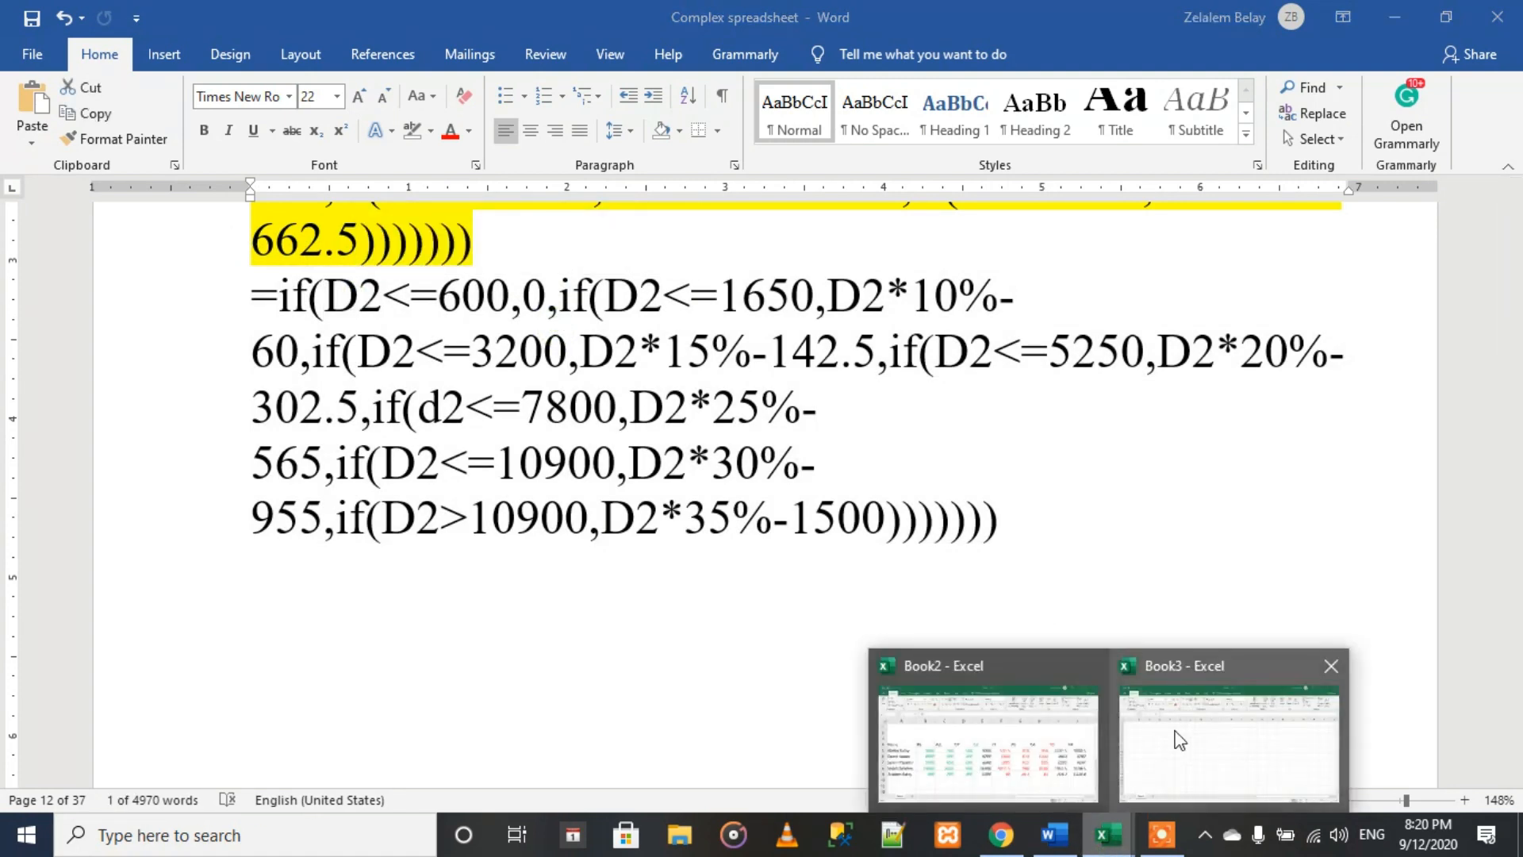
left_click(1078, 734)
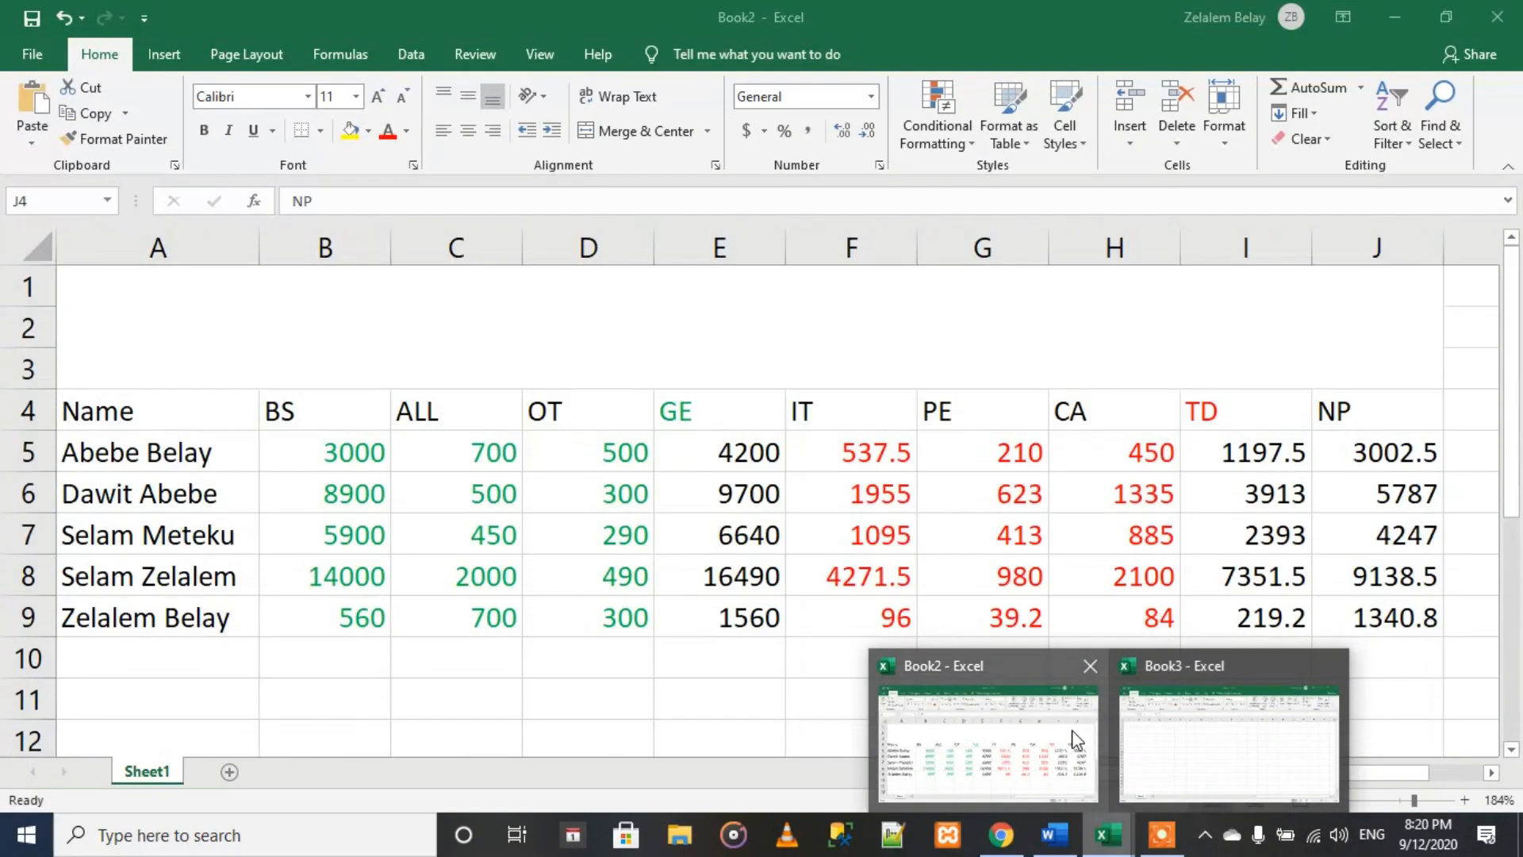
left_click(747, 456)
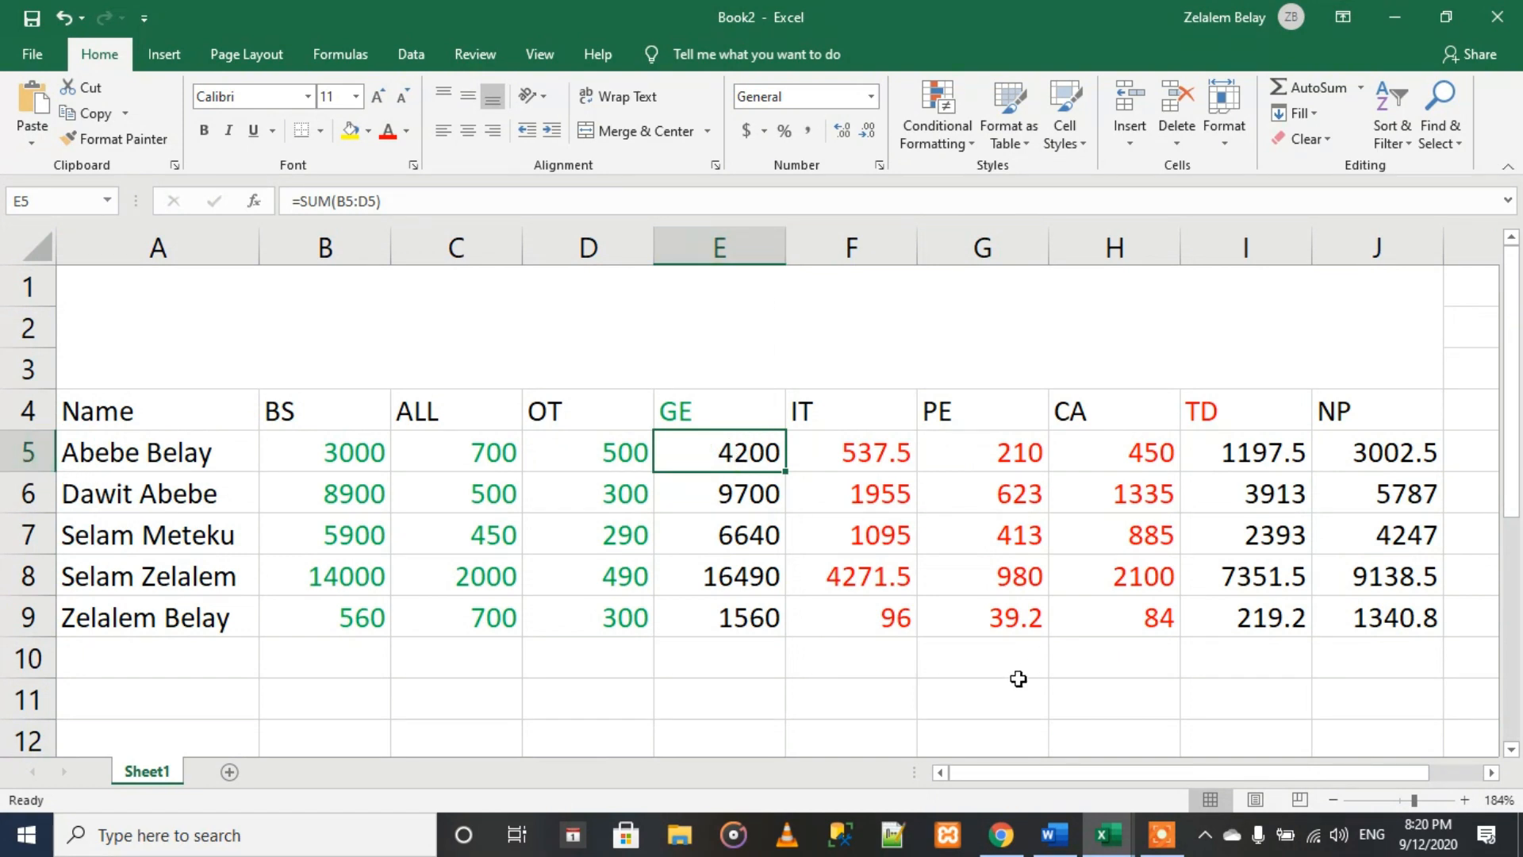
Step: Enter a sample GE heading in E22 and the gross earnings value 6788 below it in E23
left_click_drag(1018, 676, 1018, 680)
key("Down")
key("Down")
key("Down")
key("Down")
key("Down")
key("Down")
key("Down")
key("Down")
key("Down")
key("Down")
key("Down")
key("Down")
key("Down")
key("Down")
key("Down")
key("Down")
key("Down")
key("Down")
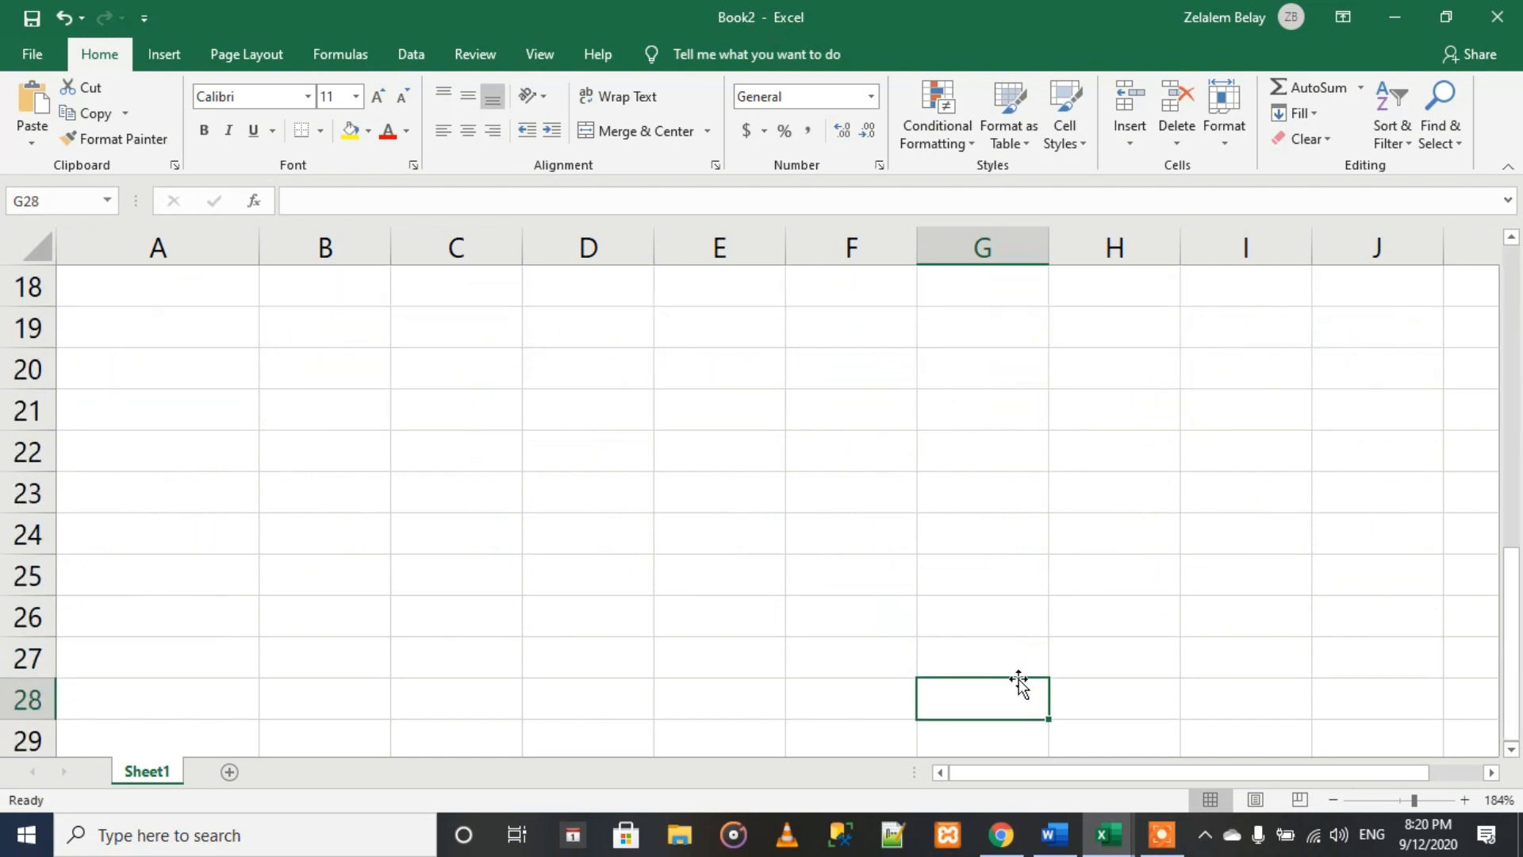
left_click(734, 461)
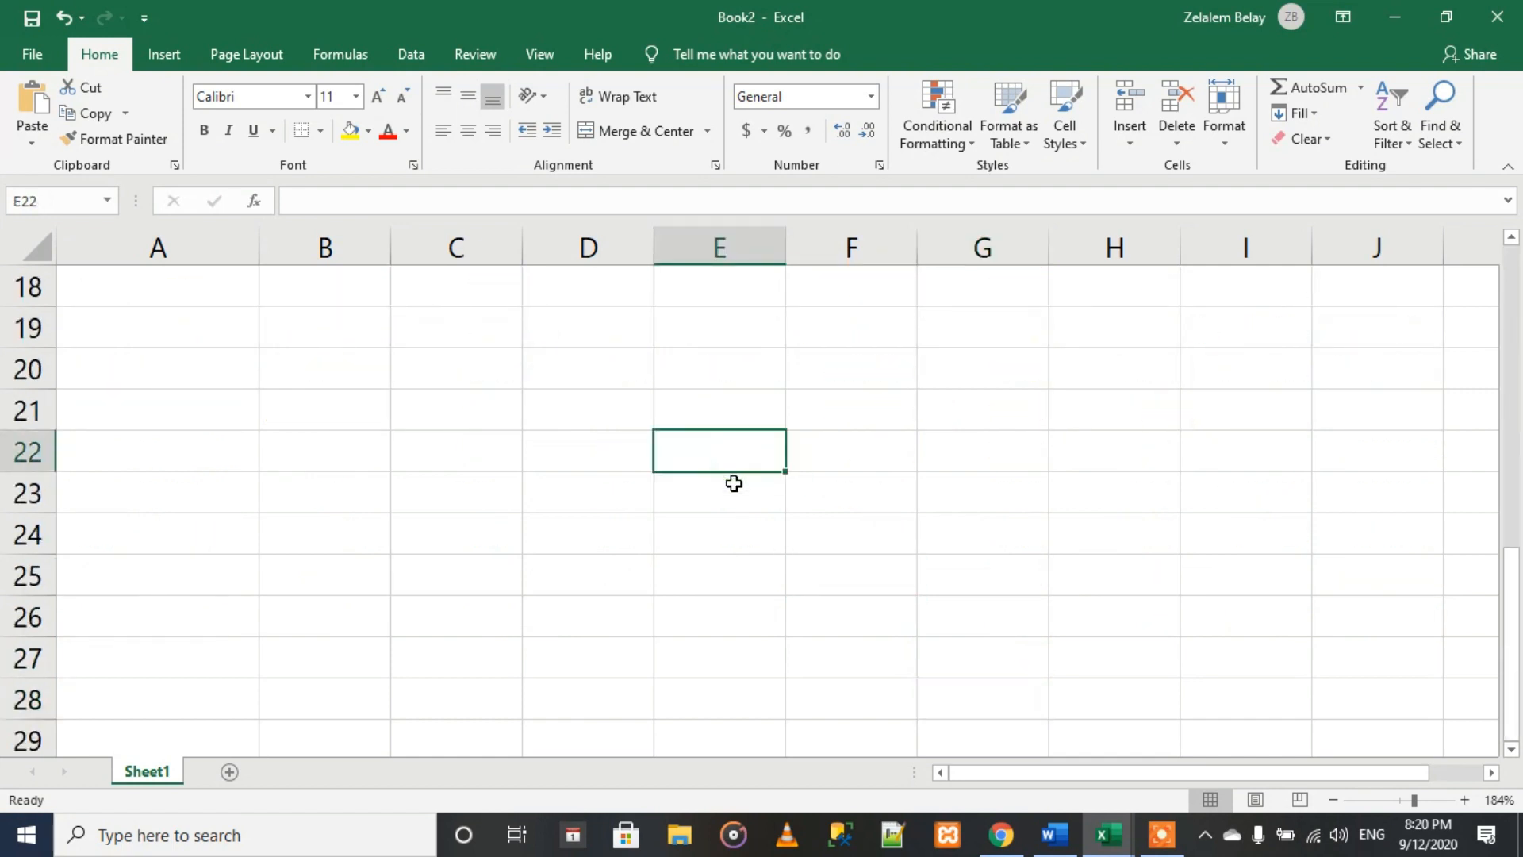
type("GE")
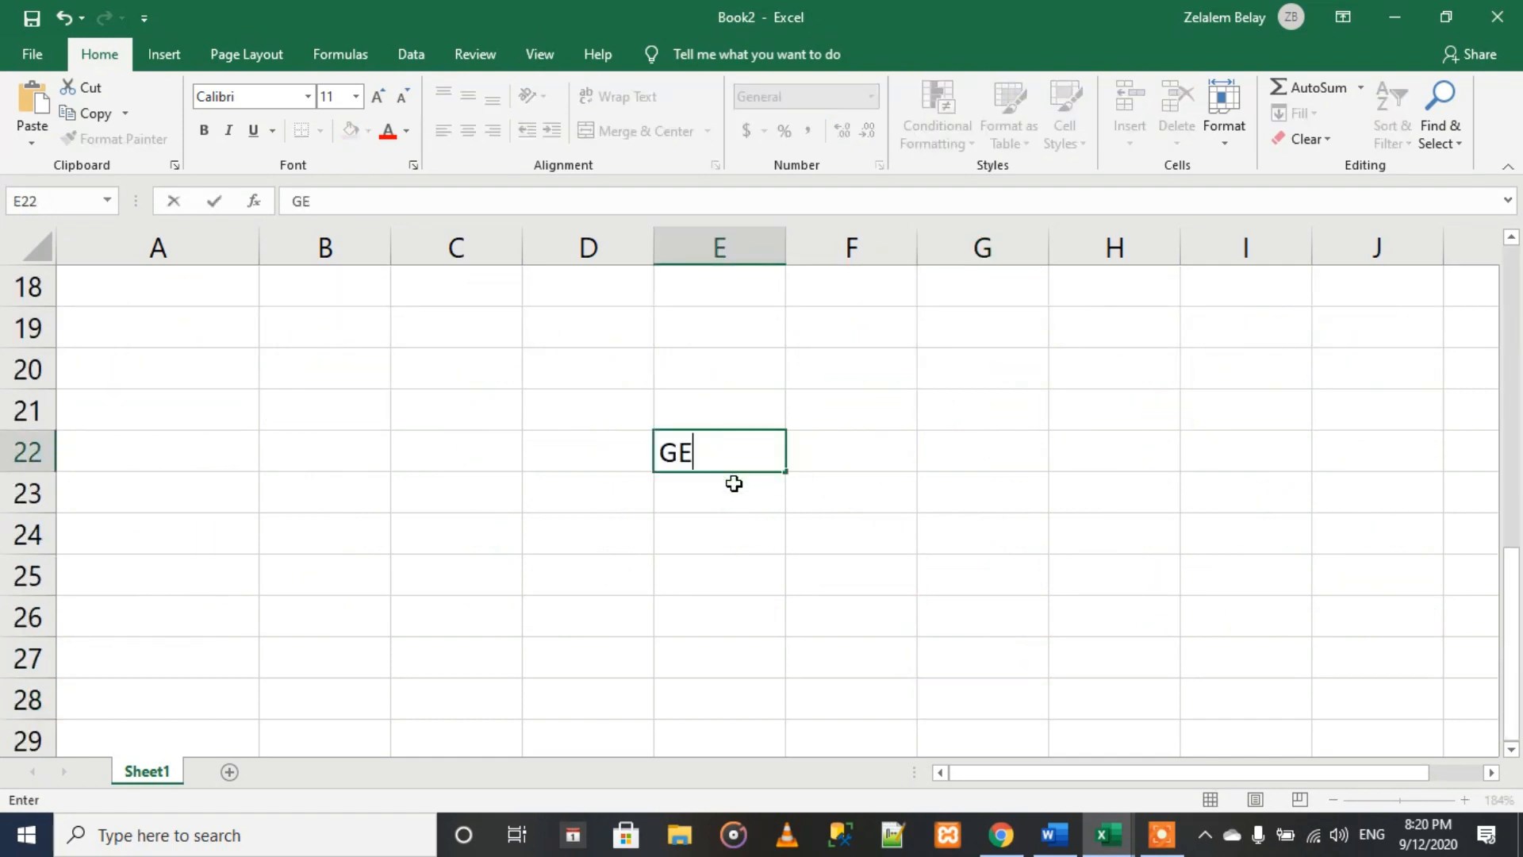
left_click(734, 495)
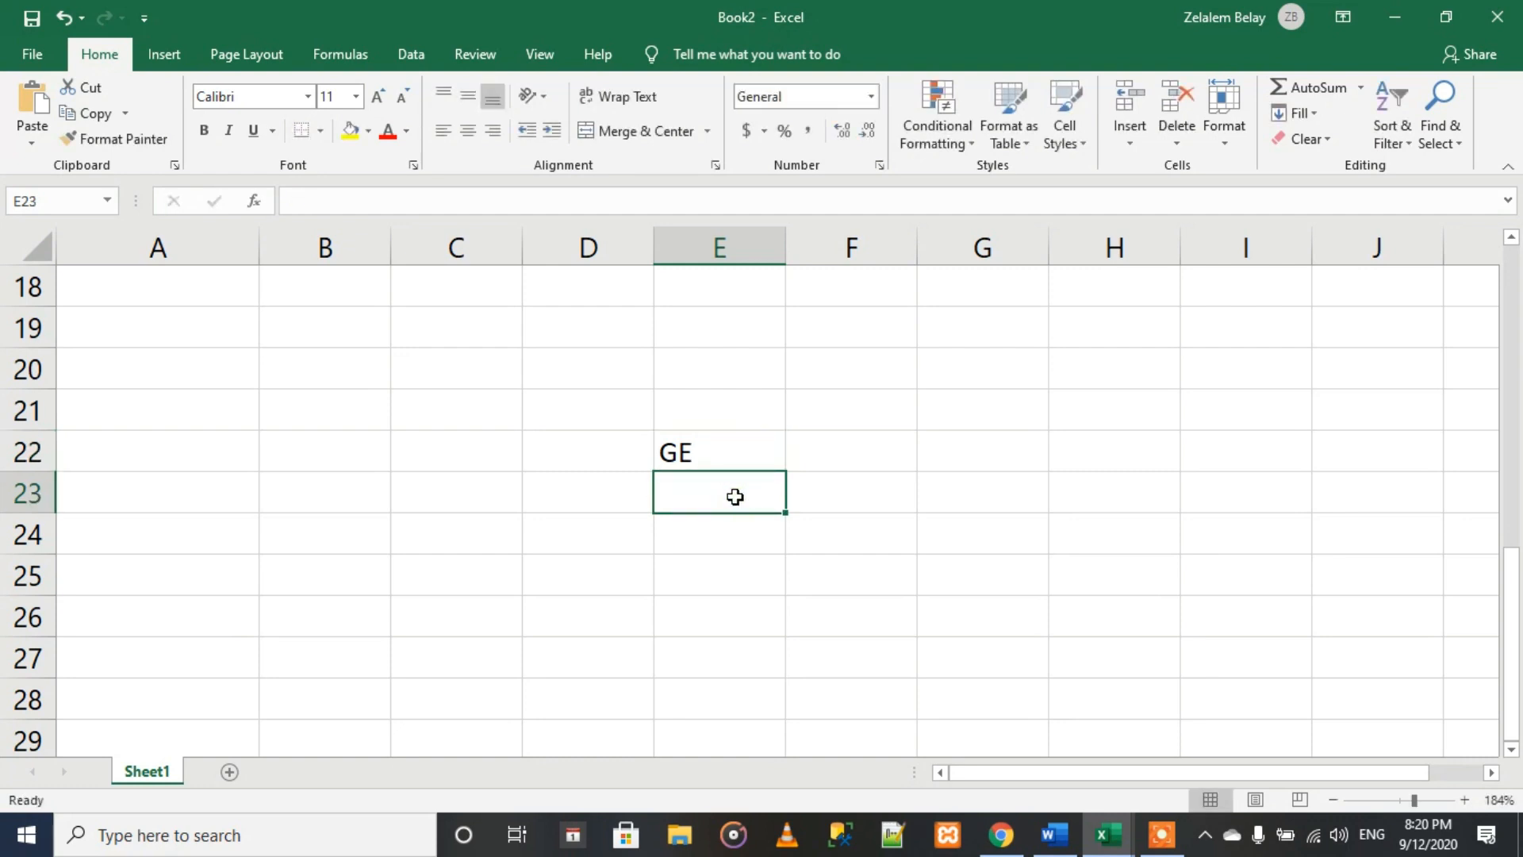
type("6788")
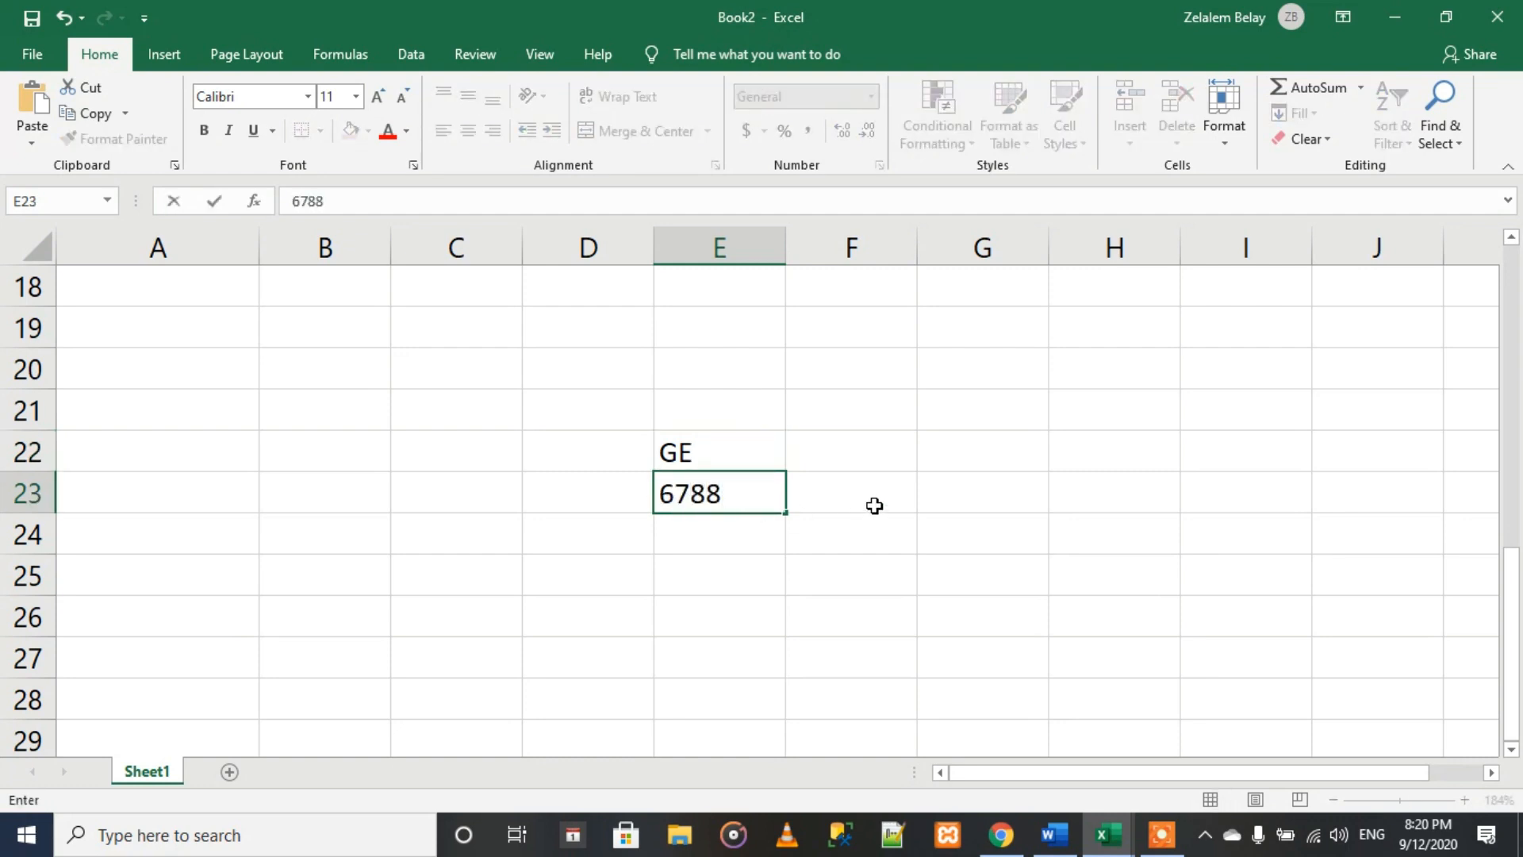
left_click(862, 507)
left_click(724, 492)
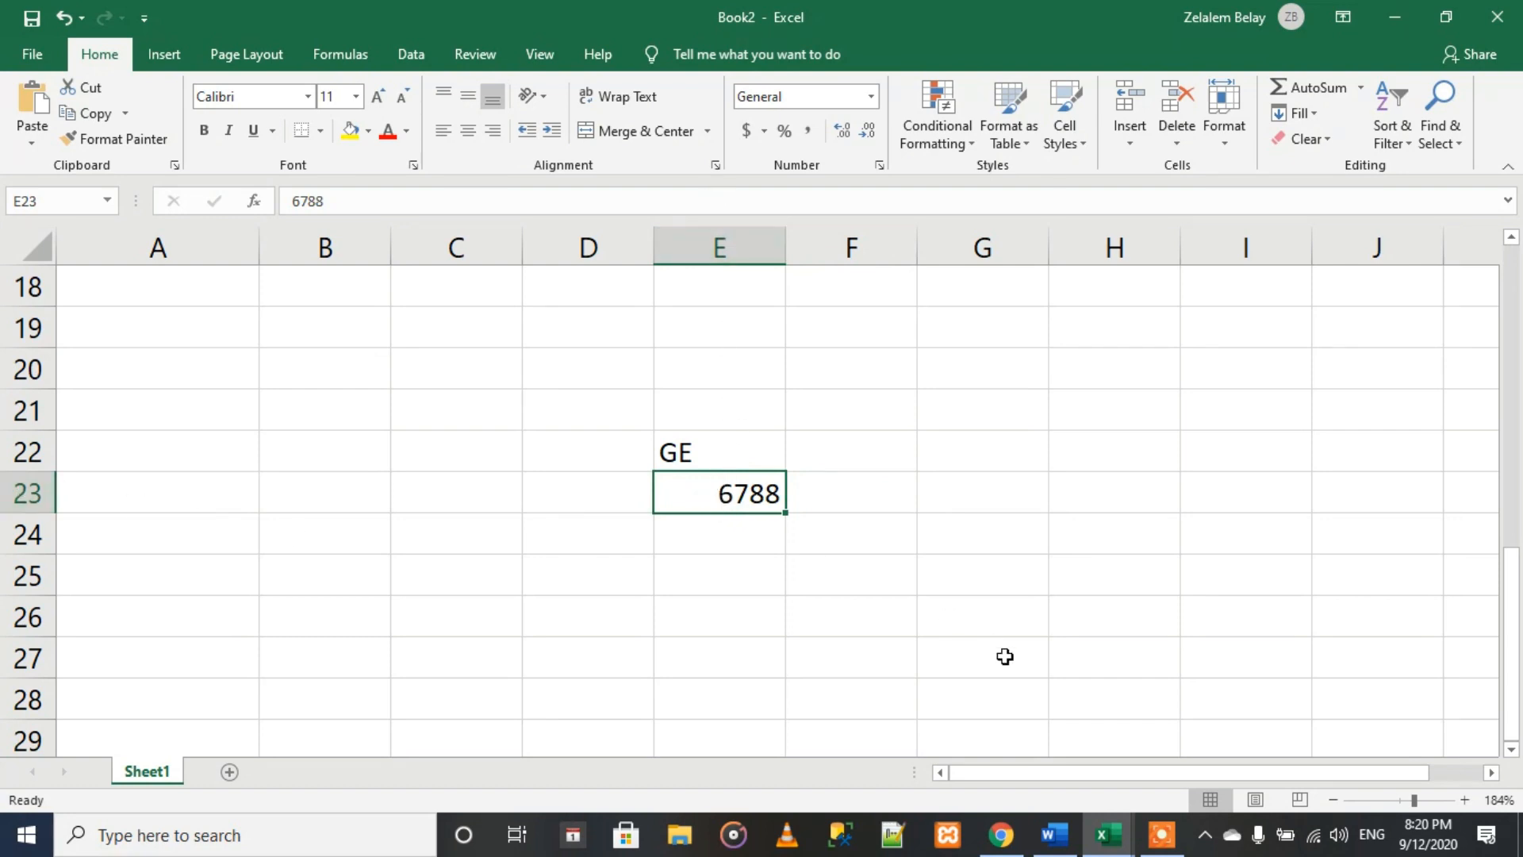
Step: Compare the D2 reference in the Word document's tax formula with the sample gross earnings cell E23 in Book2
left_click(1054, 834)
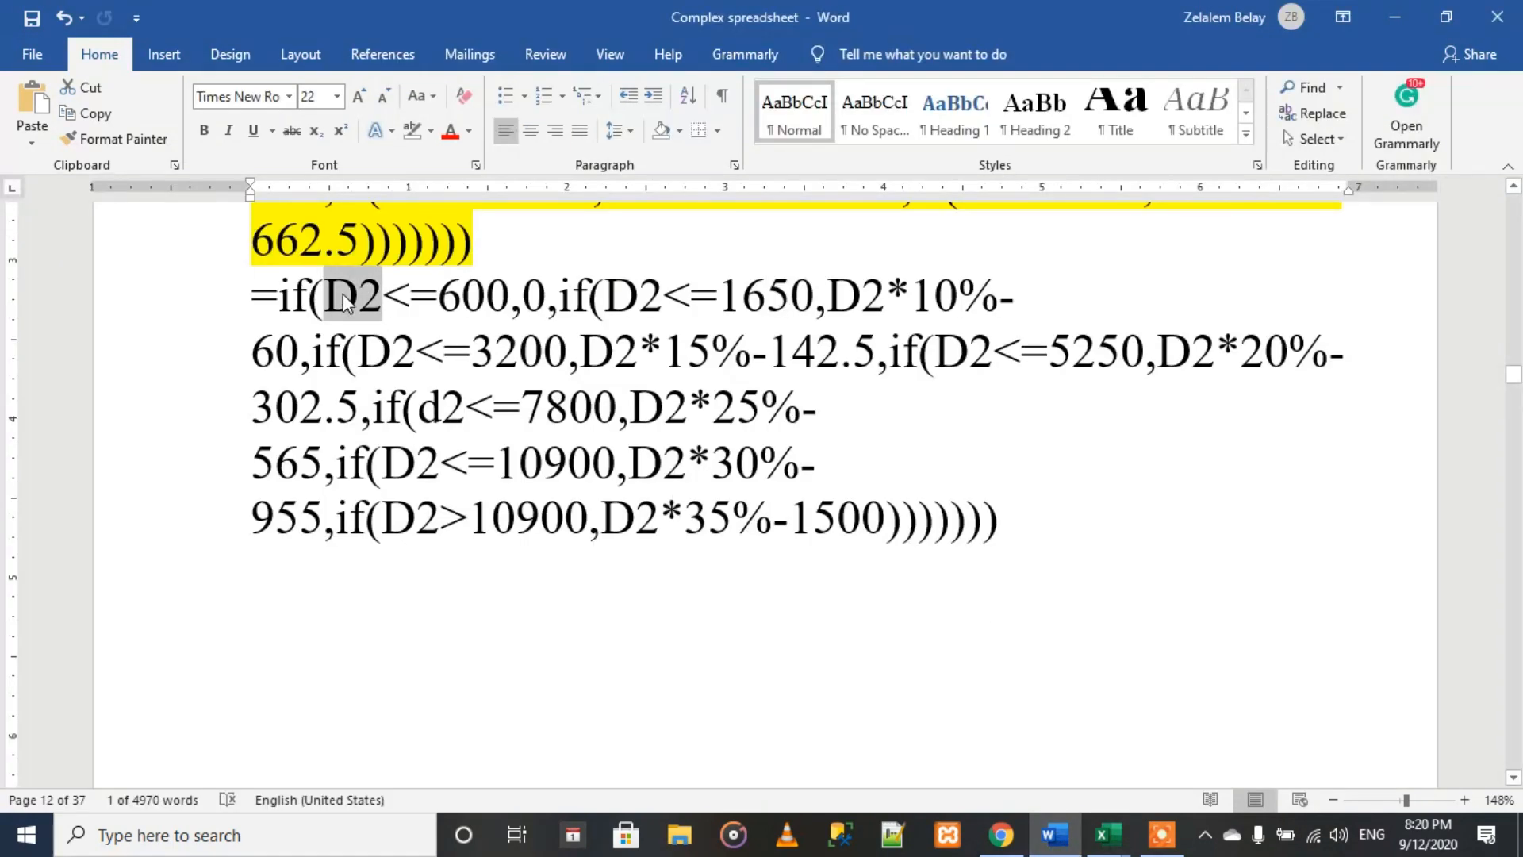
left_click(1118, 840)
left_click(1023, 757)
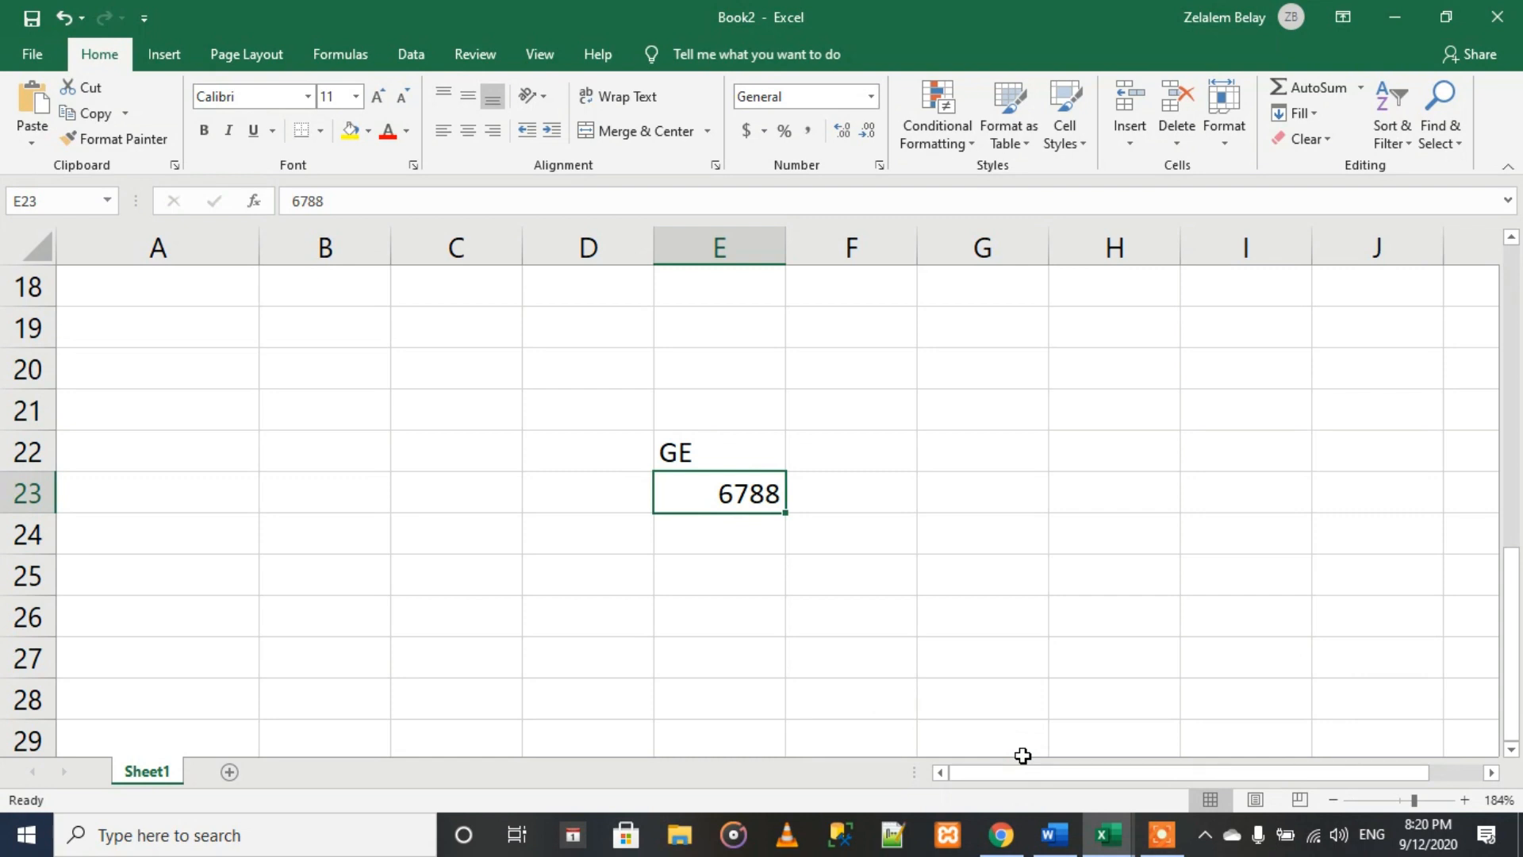
Step: Undo the sample GE entries, restore the net pay fill in J5:J9 and return to the payroll table
key("ctrl+z")
key("ctrl+z")
key("ctrl+z")
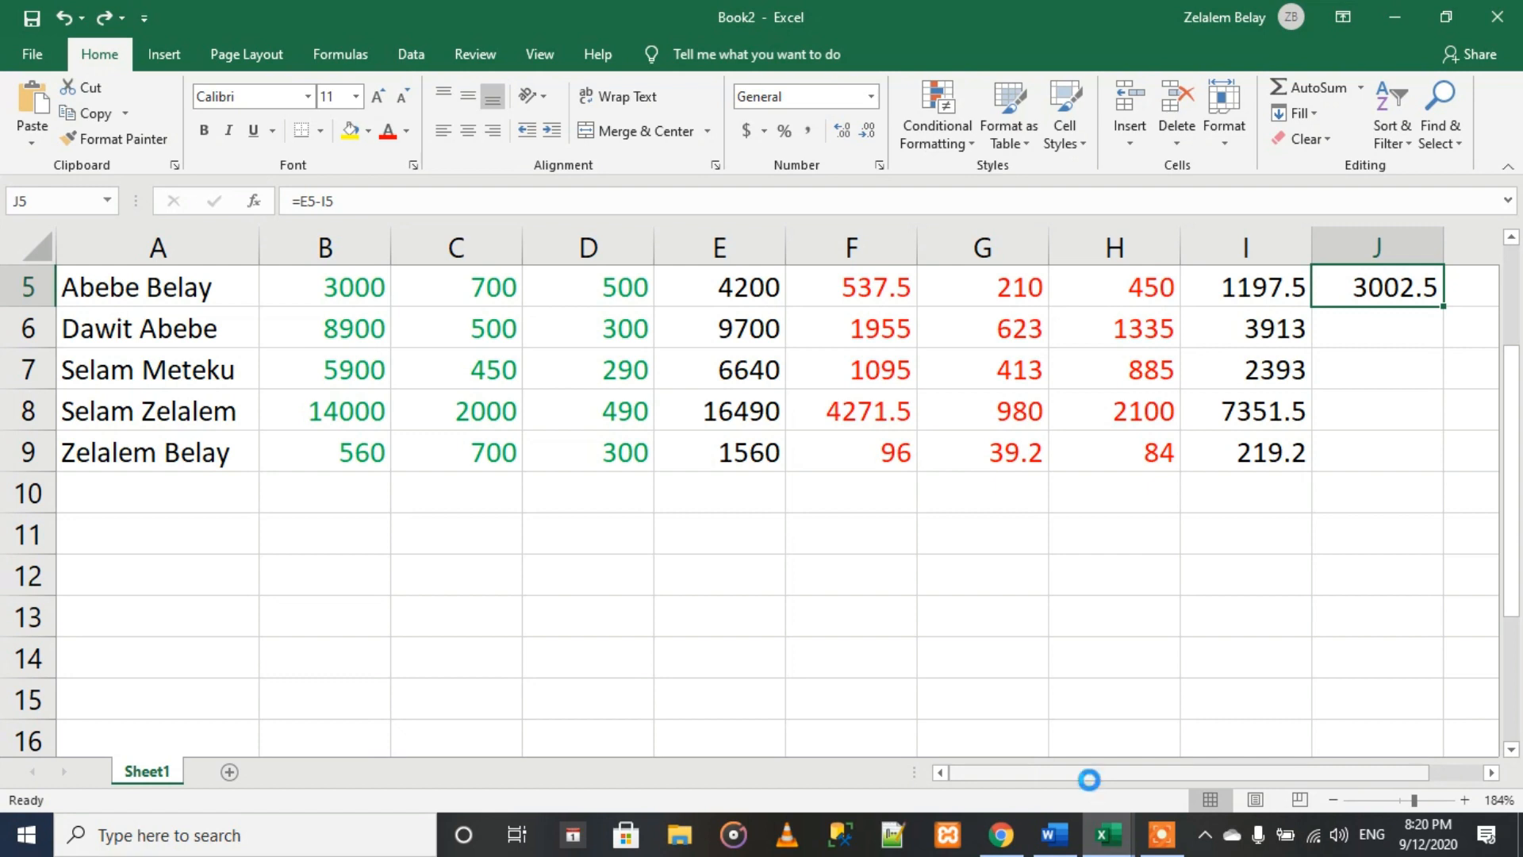
key("ctrl+y")
key("ctrl+q")
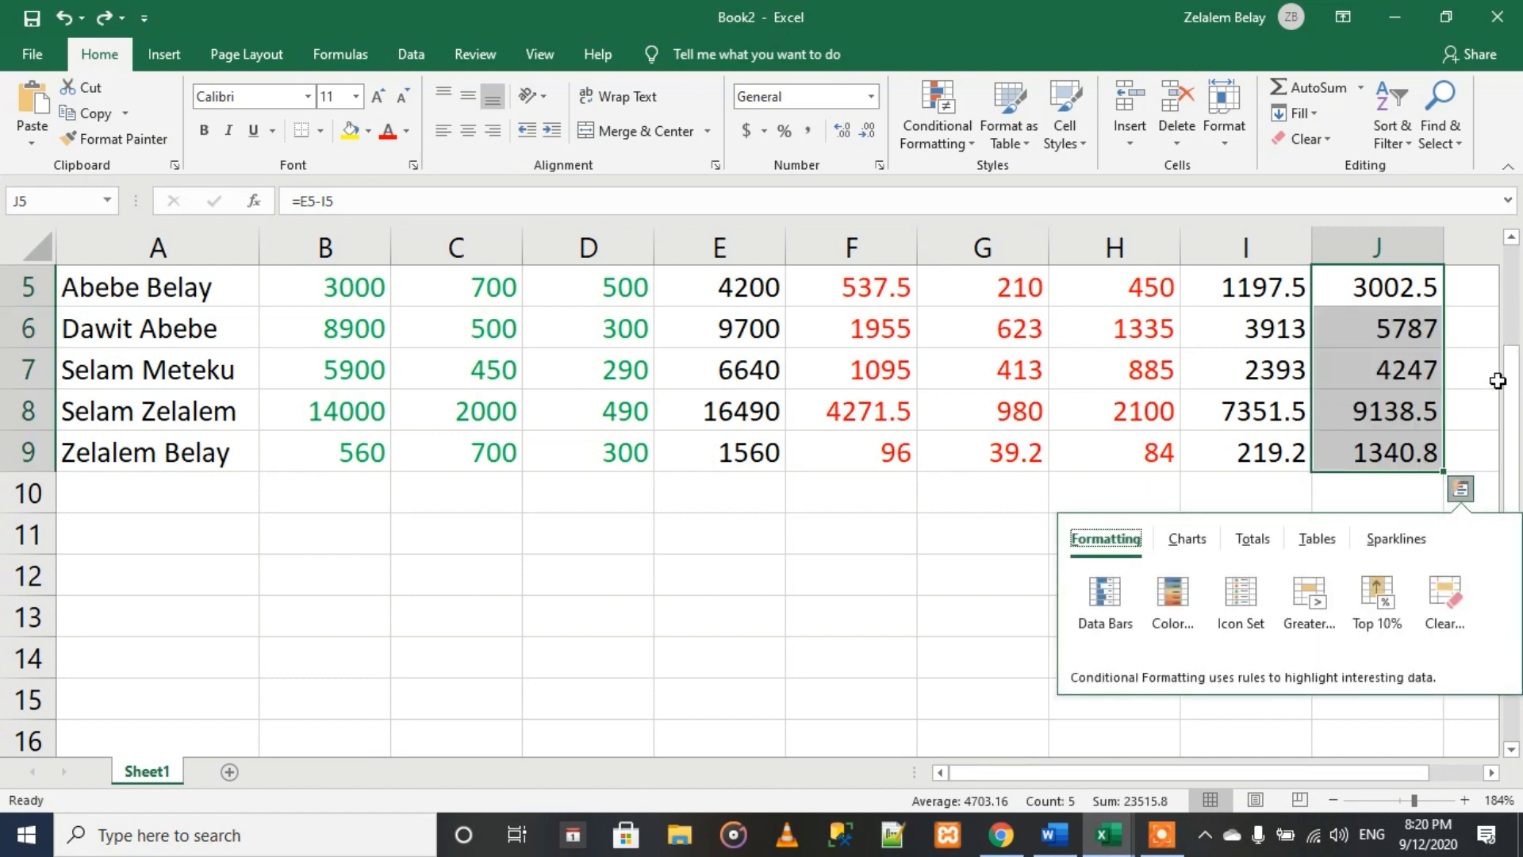
left_click(1497, 380)
left_click_drag(1511, 380, 1511, 282)
left_click_drag(1146, 773, 1072, 783)
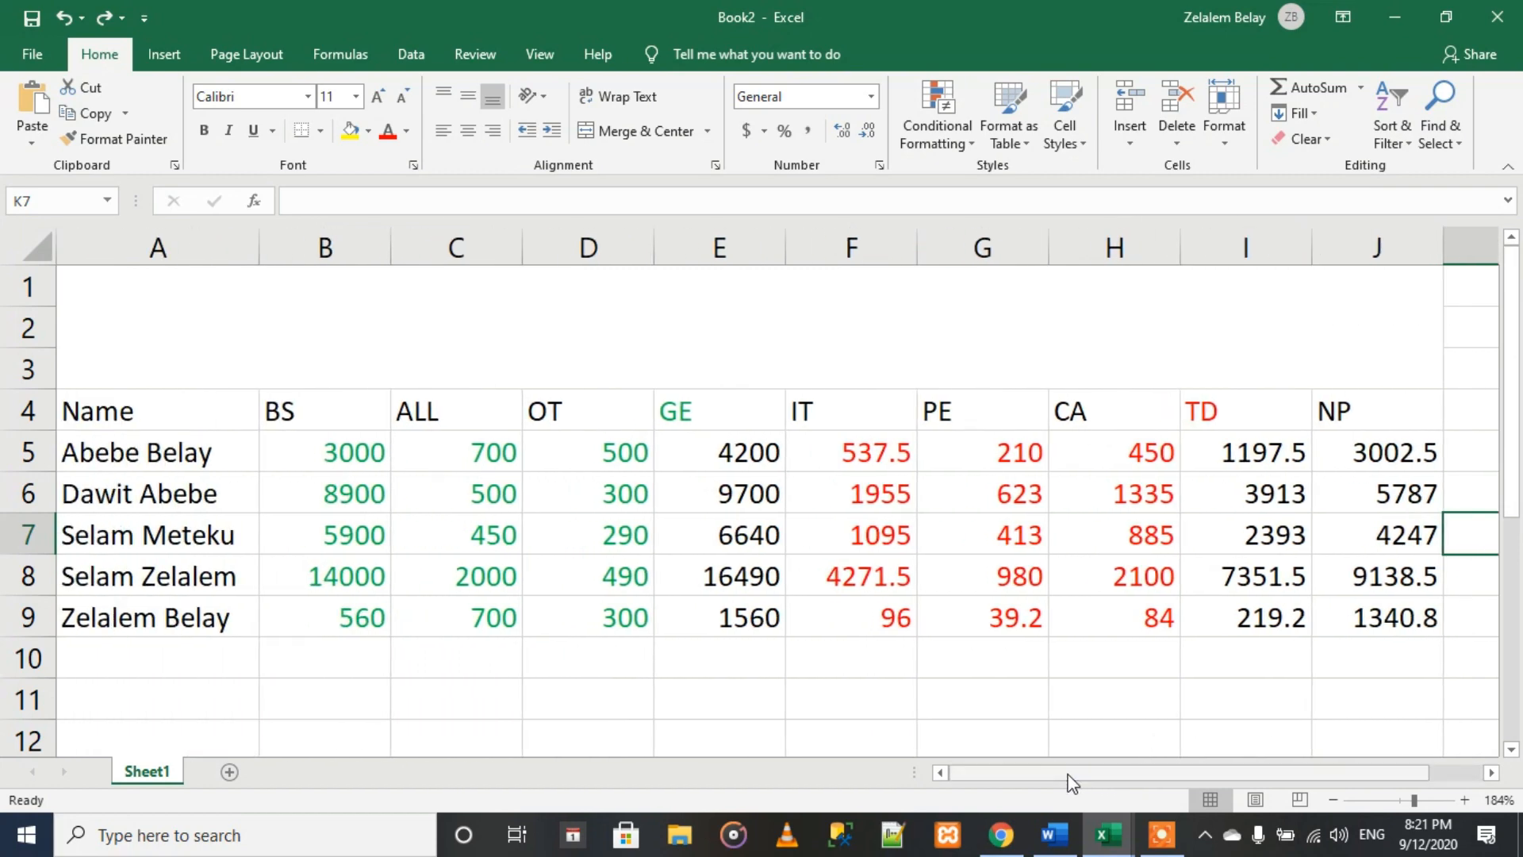